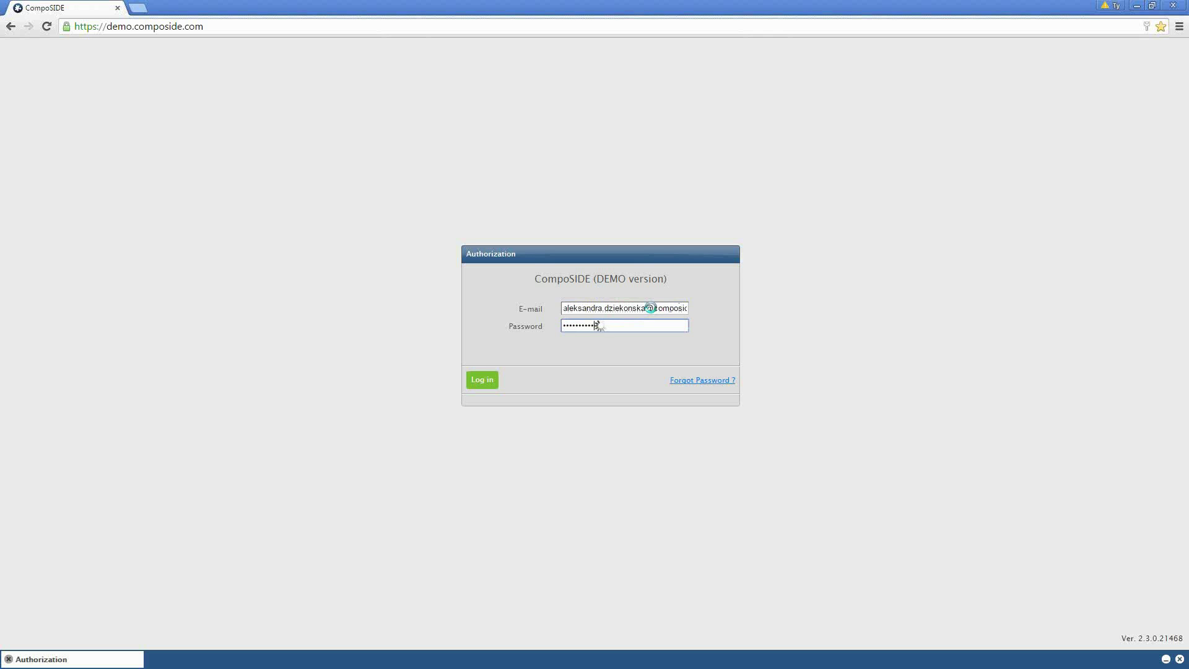
Step: Log in to the demo account with the credentials already filled in and open the project materials in CMDB
key("Return")
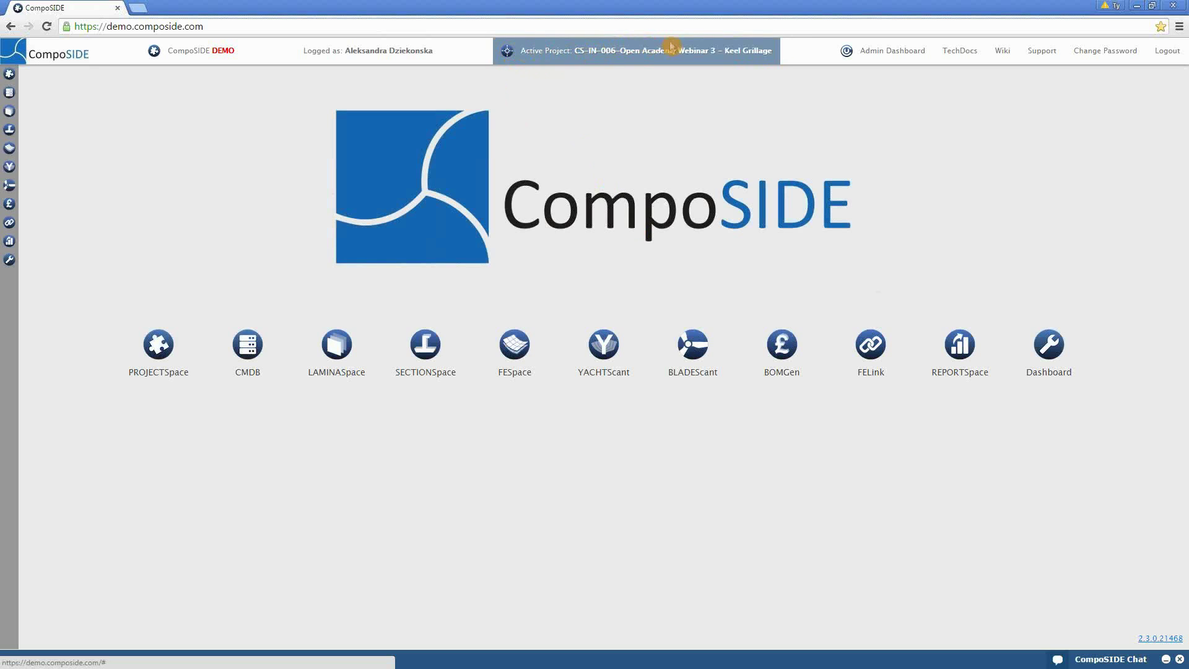
left_click(246, 341)
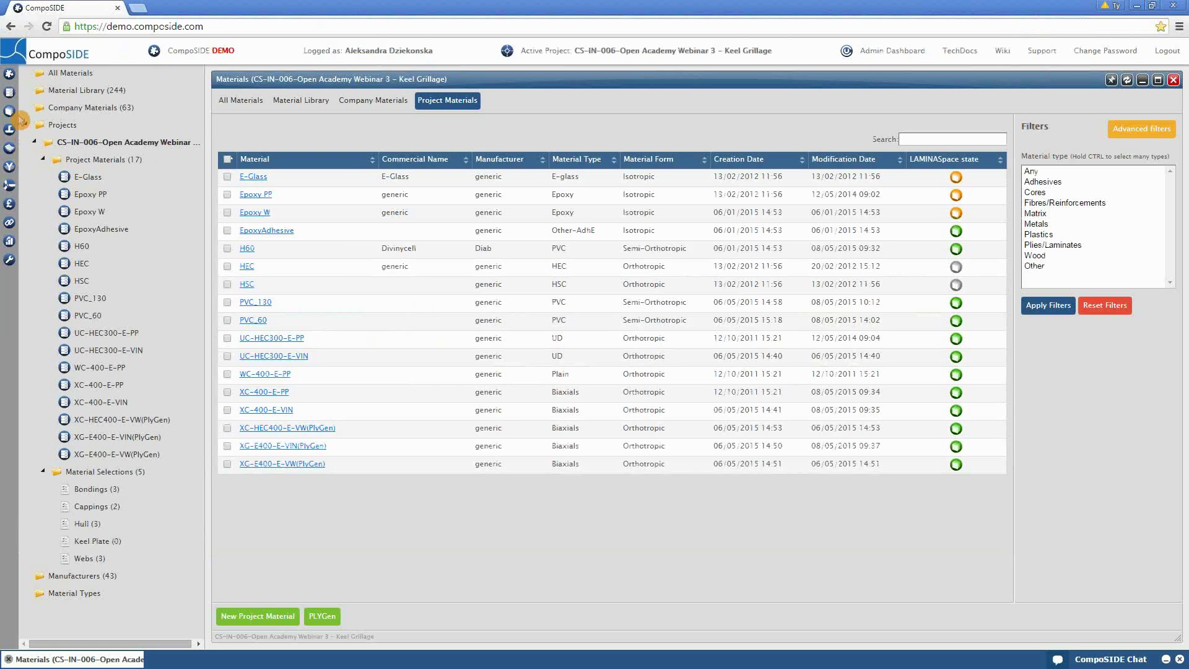
Step: Open the Webs_TL laminate family in LAMINASpace and examine its family preview with the stackup compressed
left_click(13, 113)
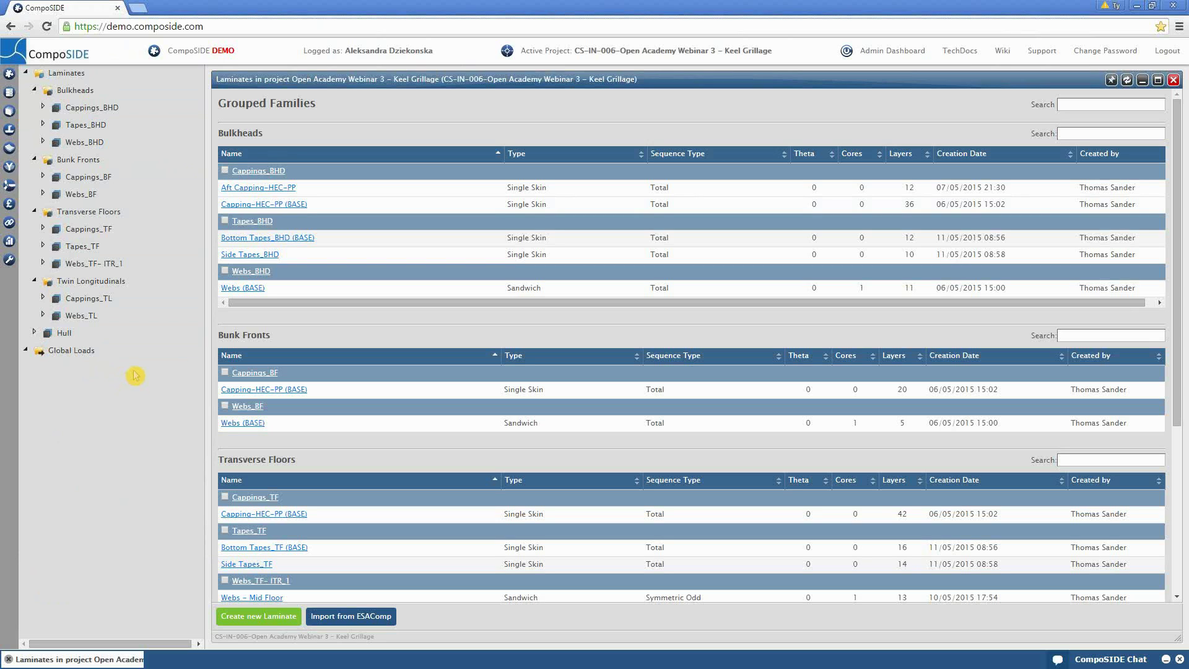
left_click(93, 316)
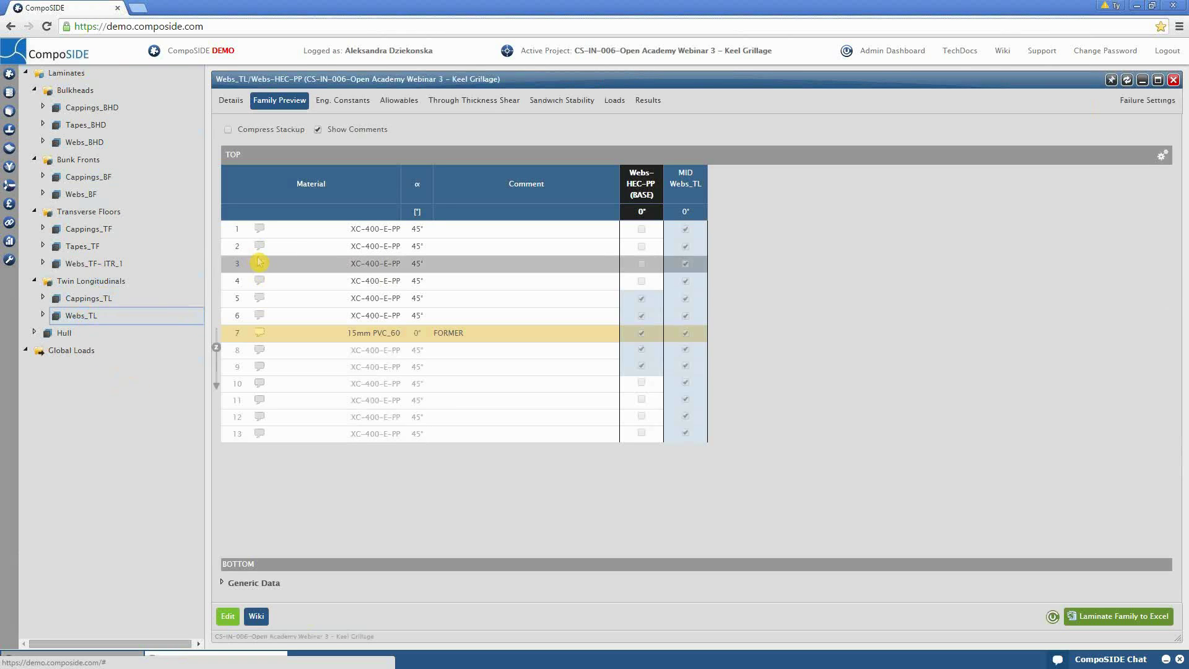
left_click(228, 128)
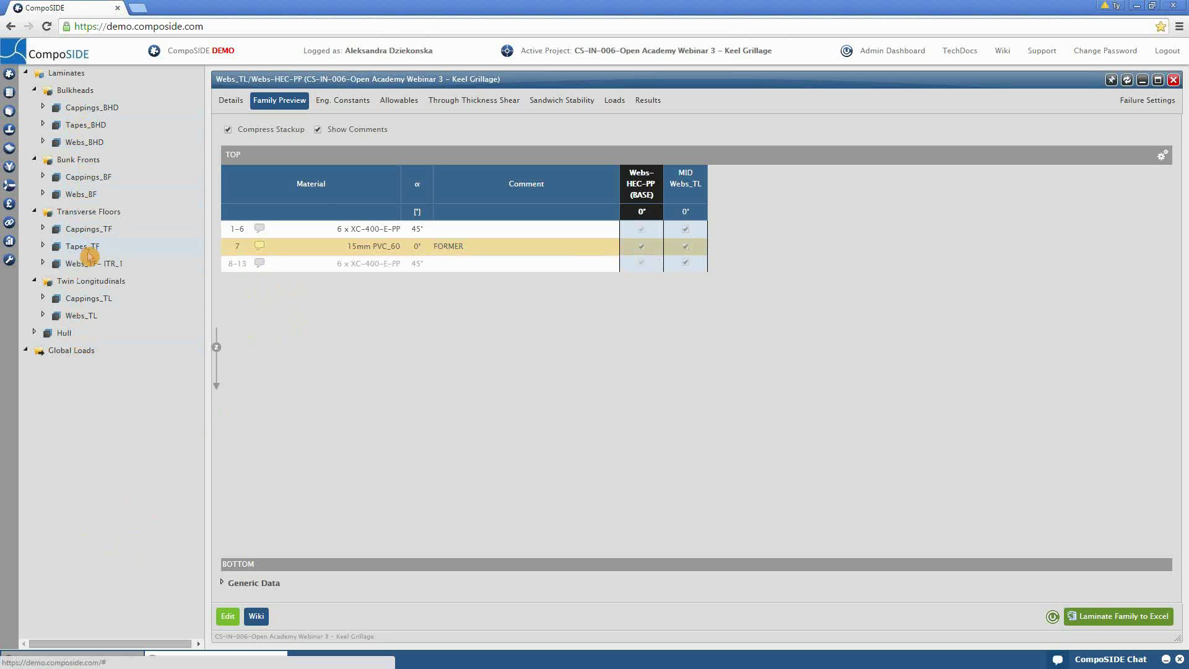
left_click(89, 317)
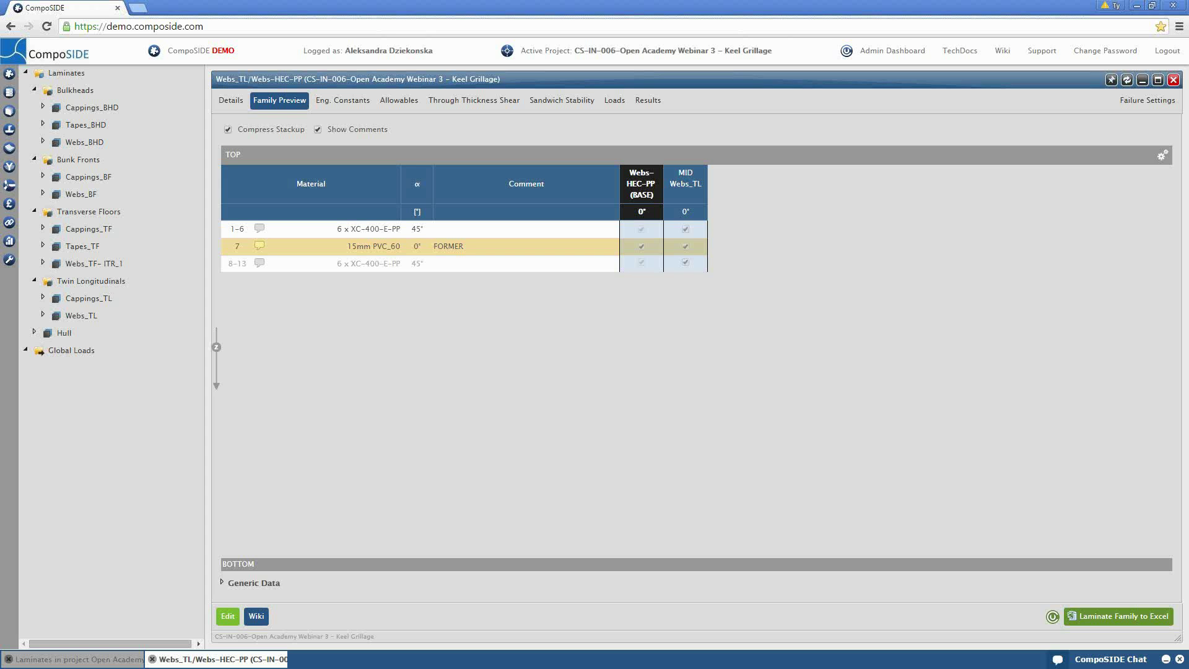
Step: Create a Thin Walled beam section named "webinar sample section" in SECTIONSpace
left_click(13, 127)
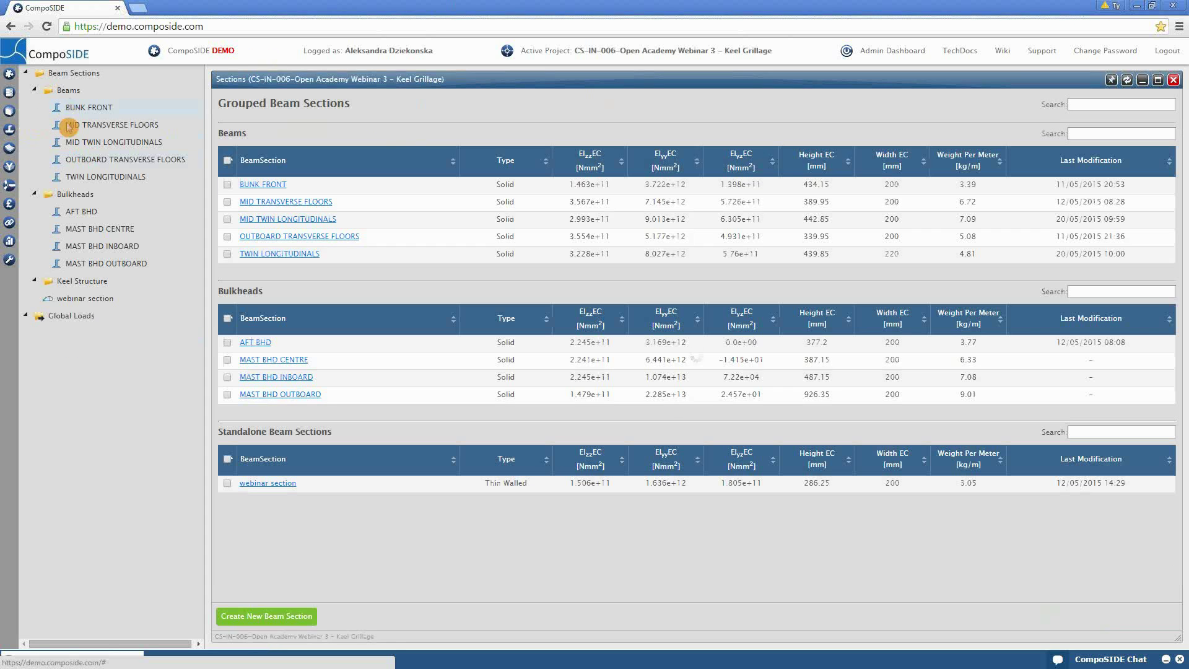
right_click(65, 77)
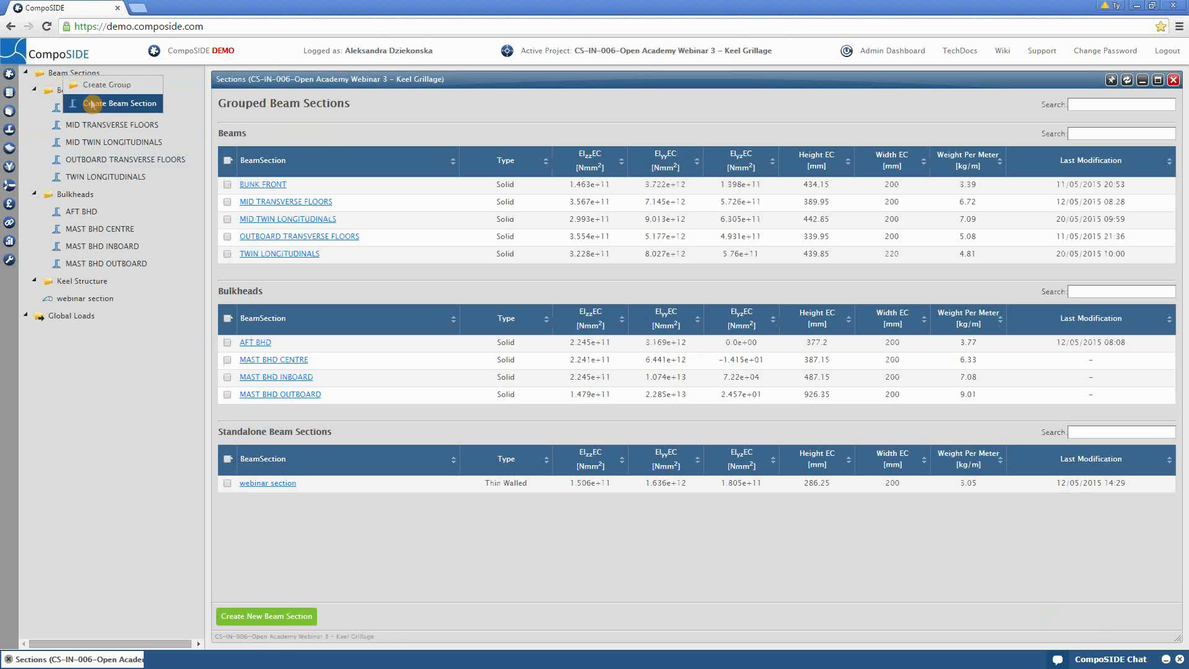
left_click(118, 105)
left_click(719, 299)
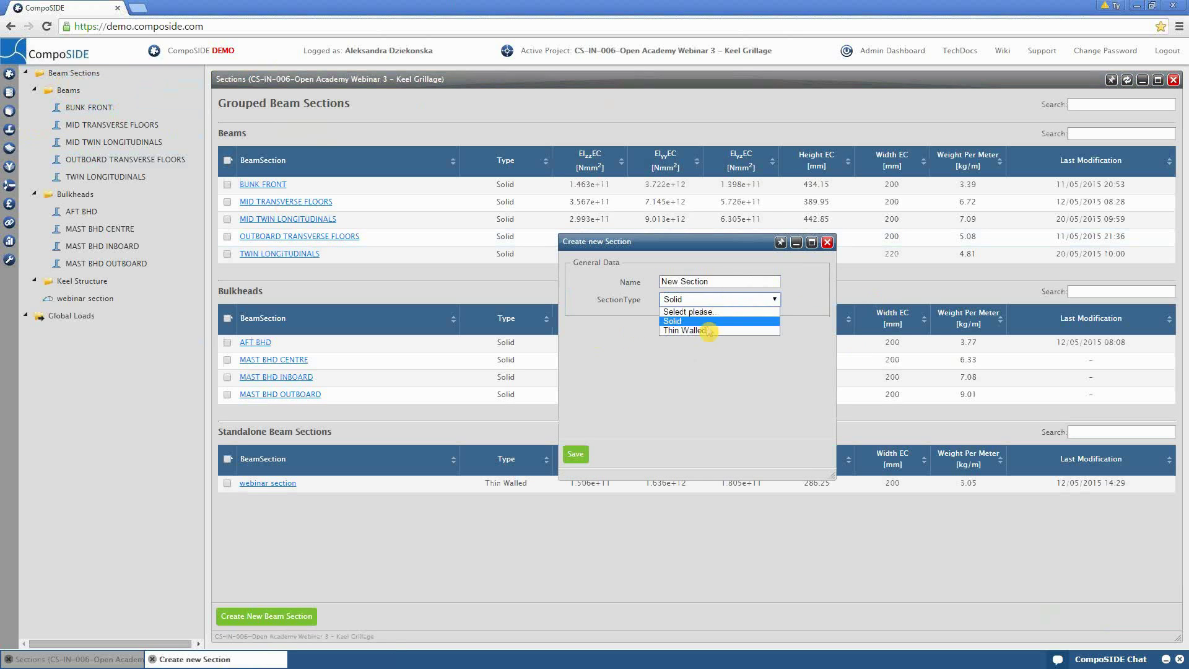
left_click(699, 332)
key("shift+Tab")
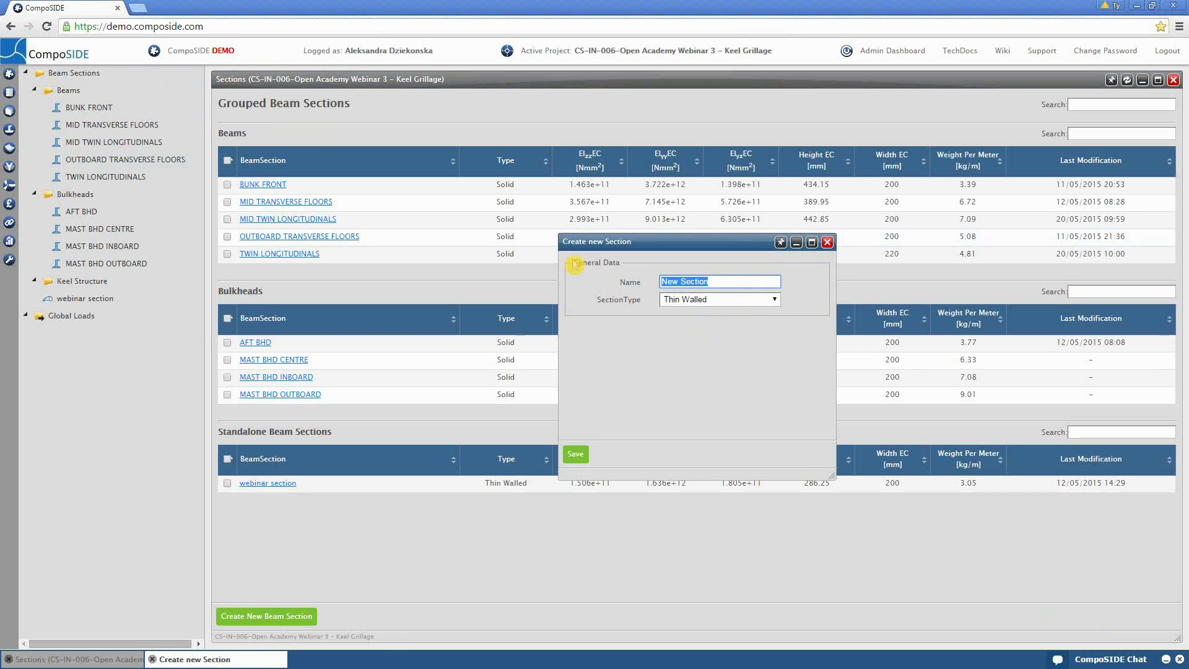
type("webinar sample section")
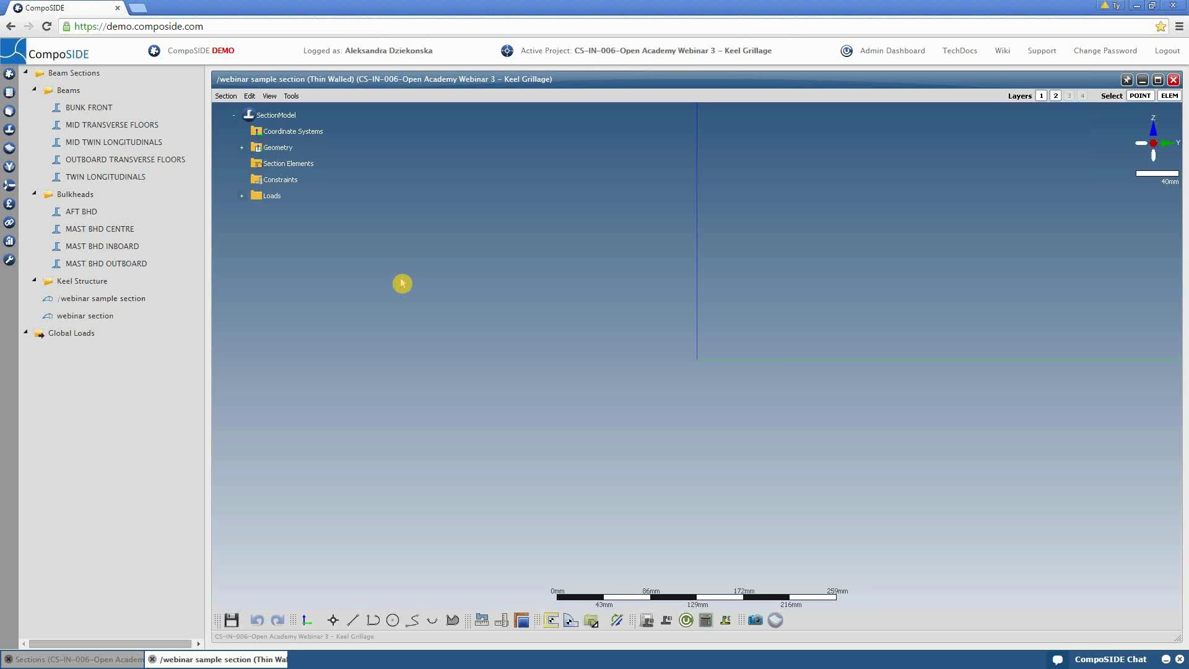
Step: Create L-Flange template geometry with a width of 200 mm, a height of 250 mm and a capping width of 60 mm
left_click(224, 97)
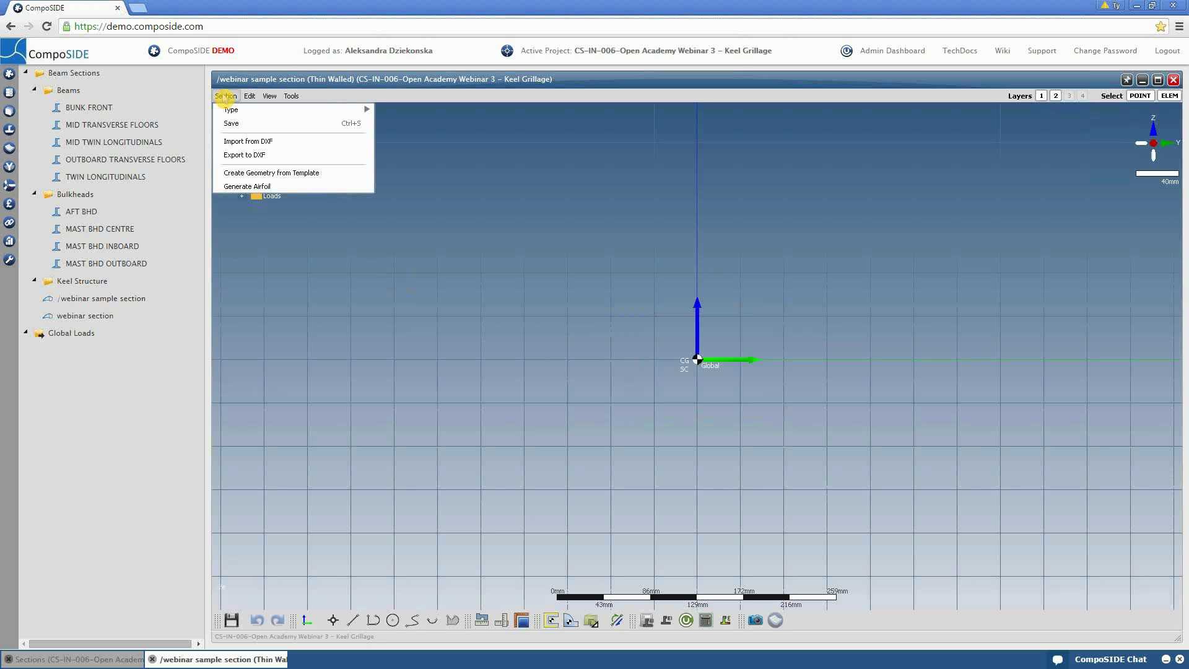
left_click(289, 173)
left_click(619, 261)
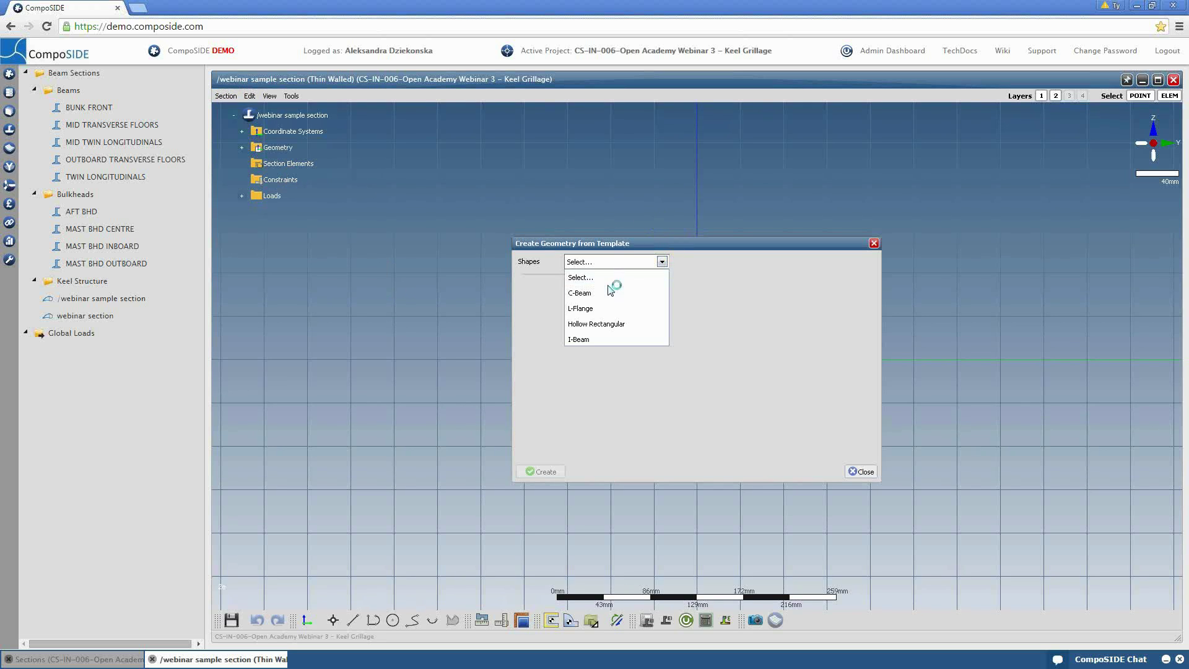
left_click(611, 307)
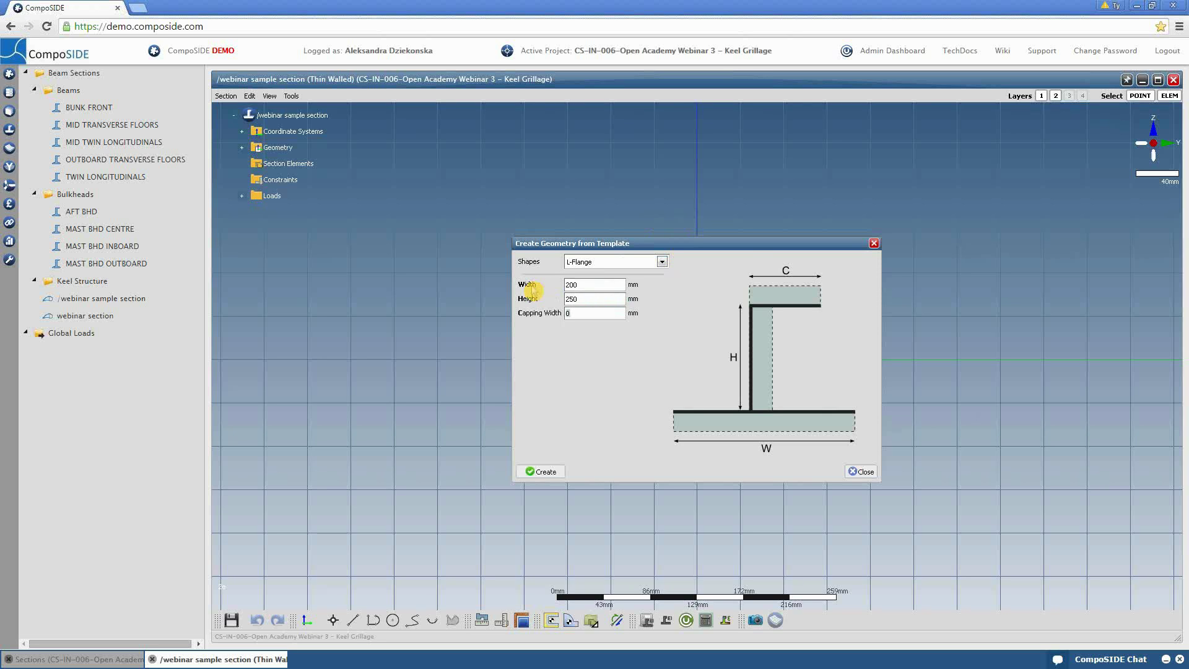
left_click(540, 471)
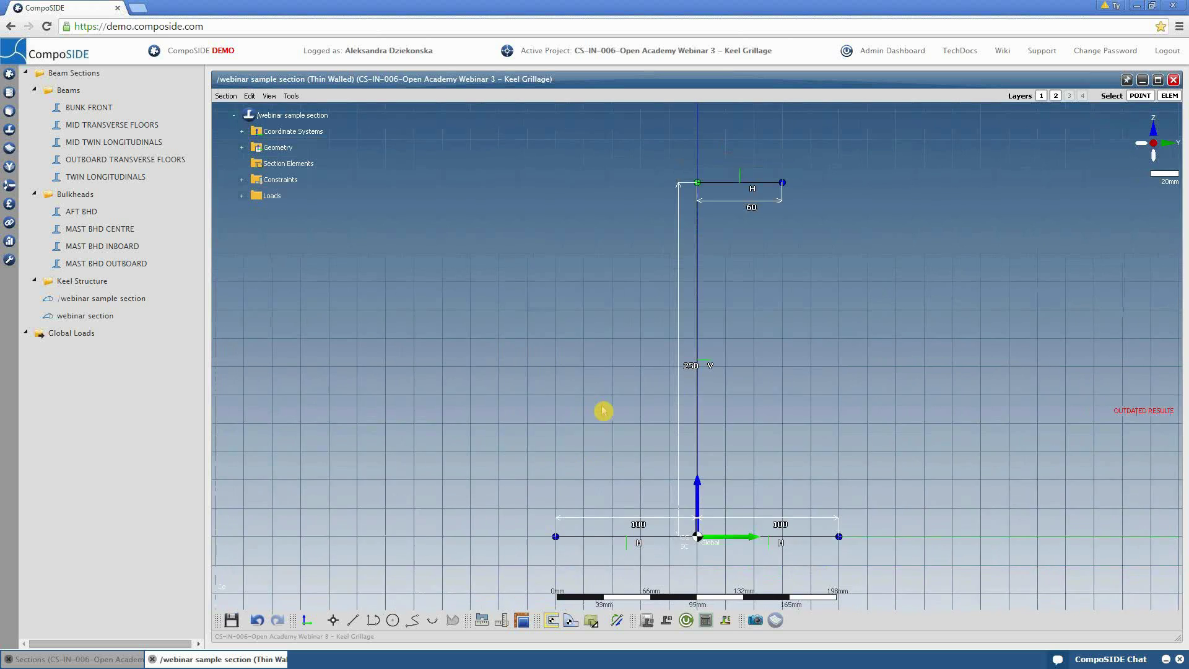
Step: Start a layered section element named "web" that uses the Shear Web geometry
left_click(551, 620)
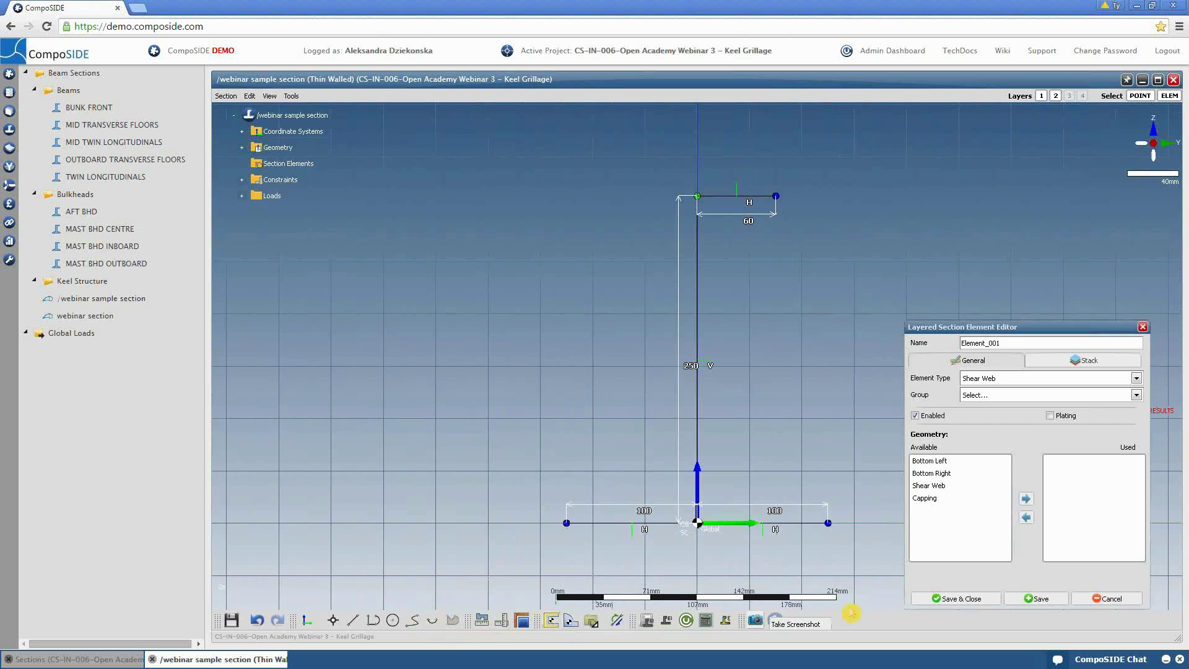
left_click(929, 487)
double_click(928, 486)
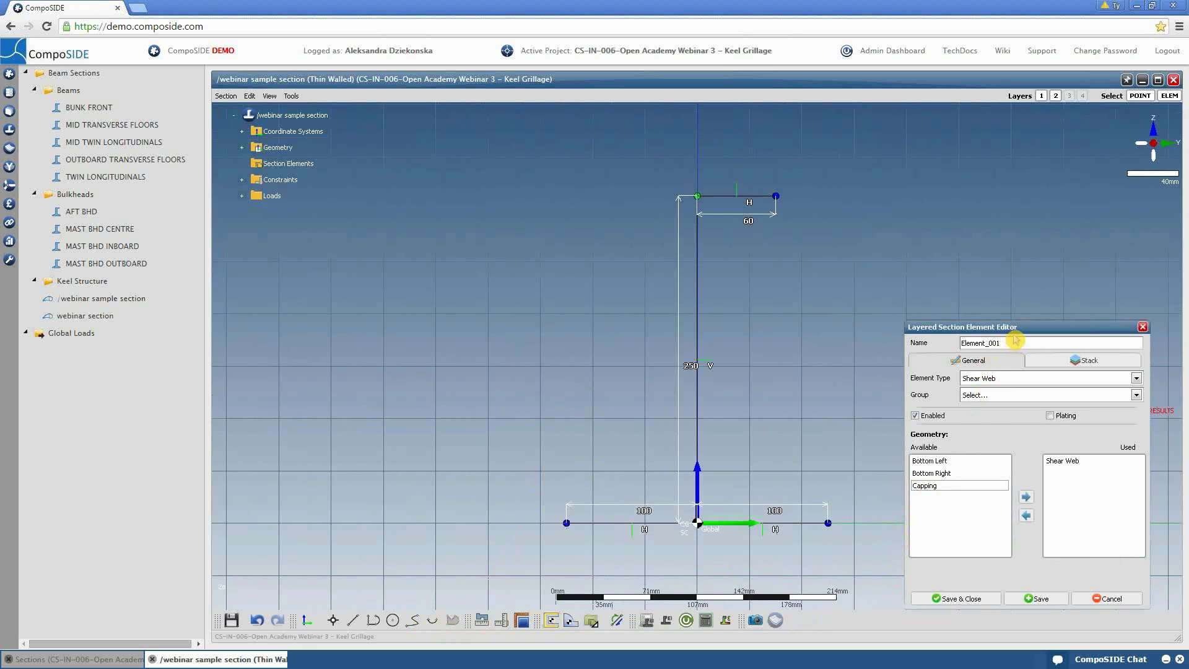
type("web")
Step: Add the Webs_TF- ITR_1 laminate family at 0° to the web element's stack and save the element
left_click(1078, 360)
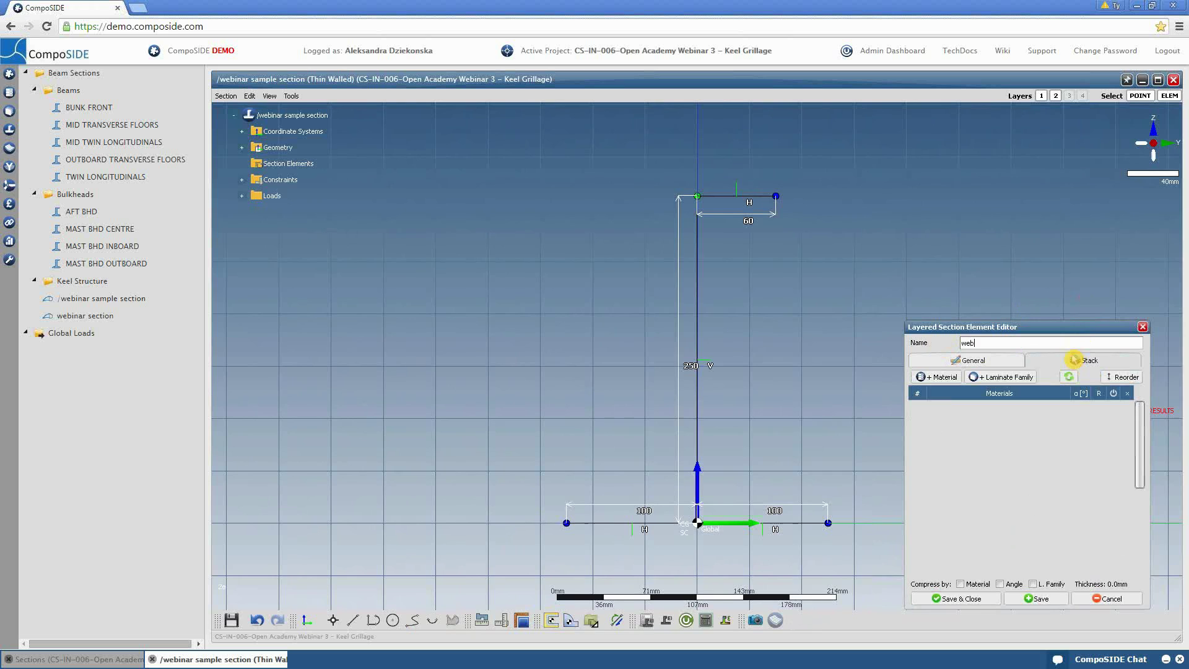
left_click(1023, 378)
left_click(1106, 362)
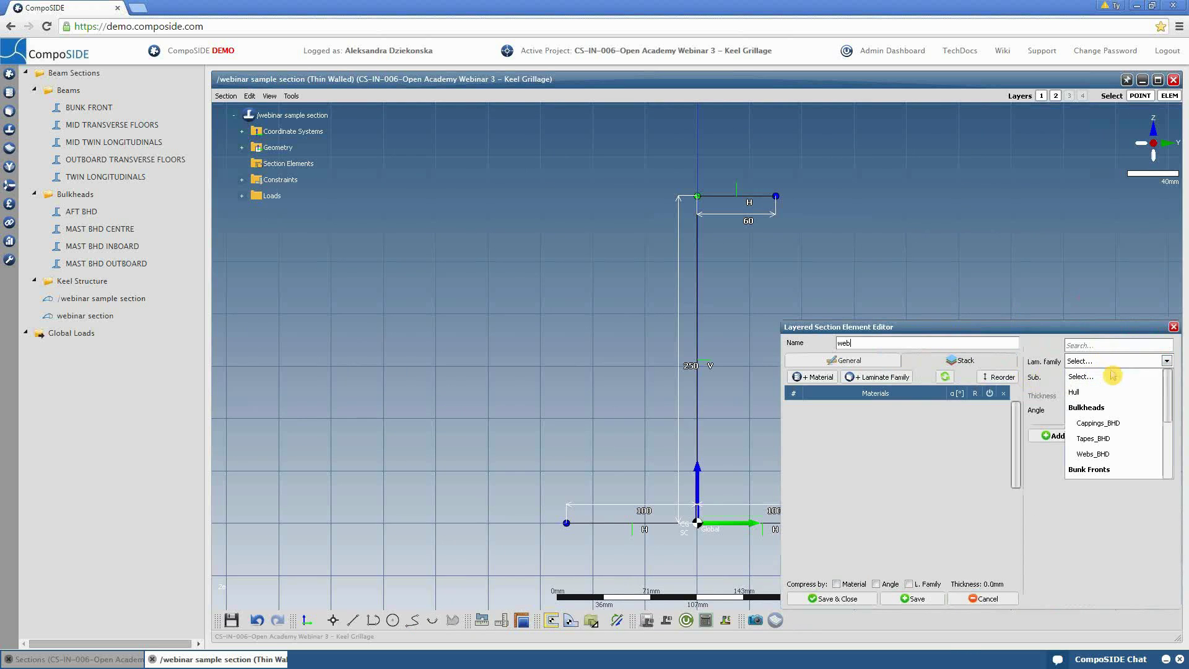
scroll(1114, 446, "down", 5)
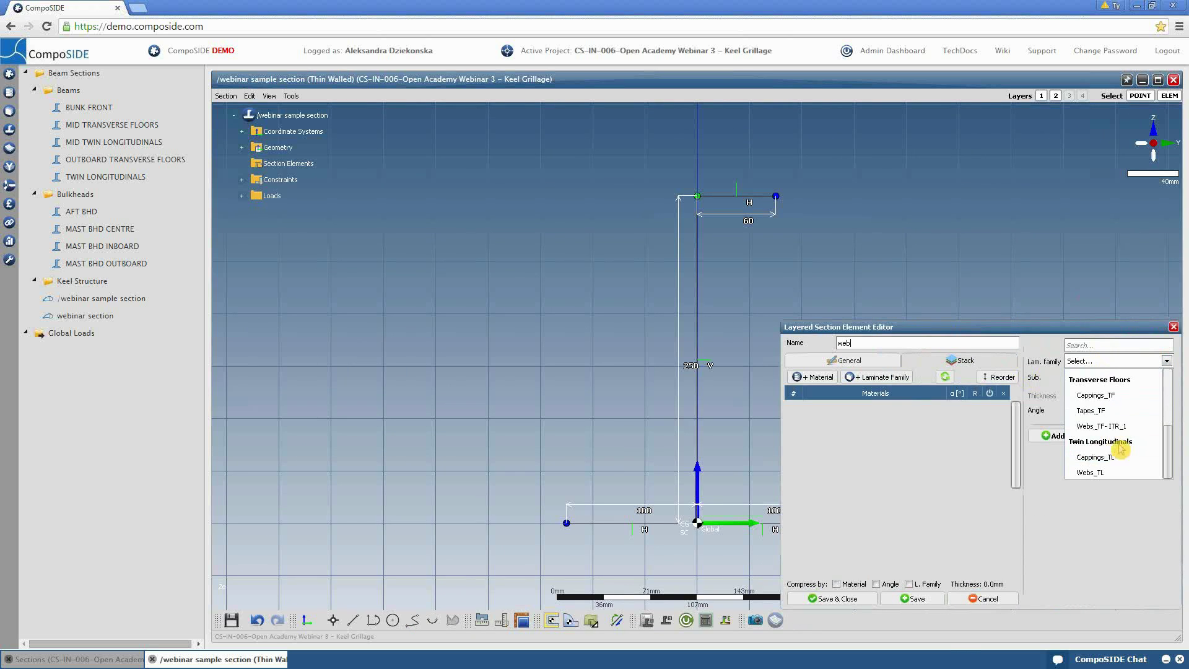
left_click(1108, 426)
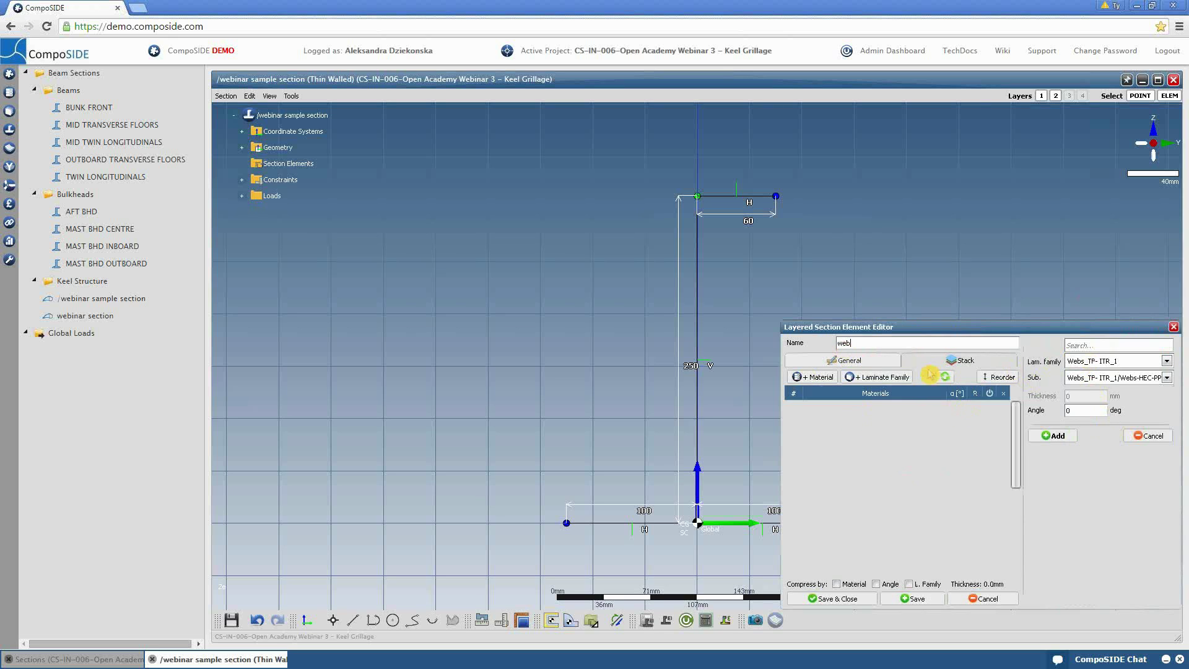
left_click(1053, 437)
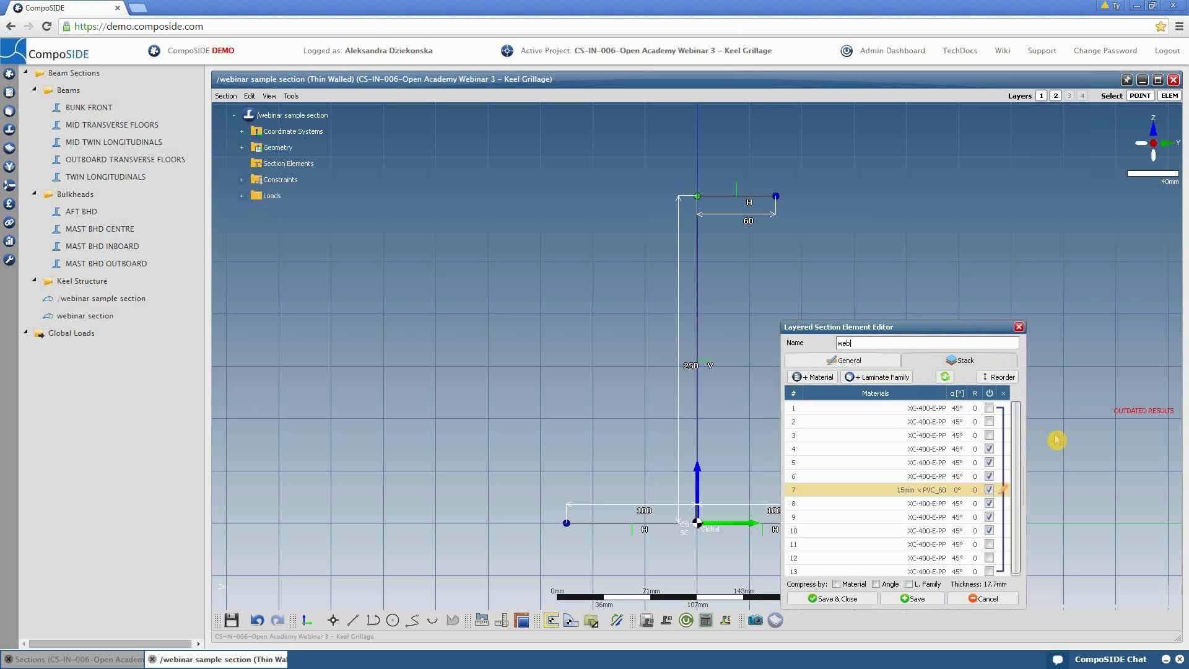
left_click(832, 598)
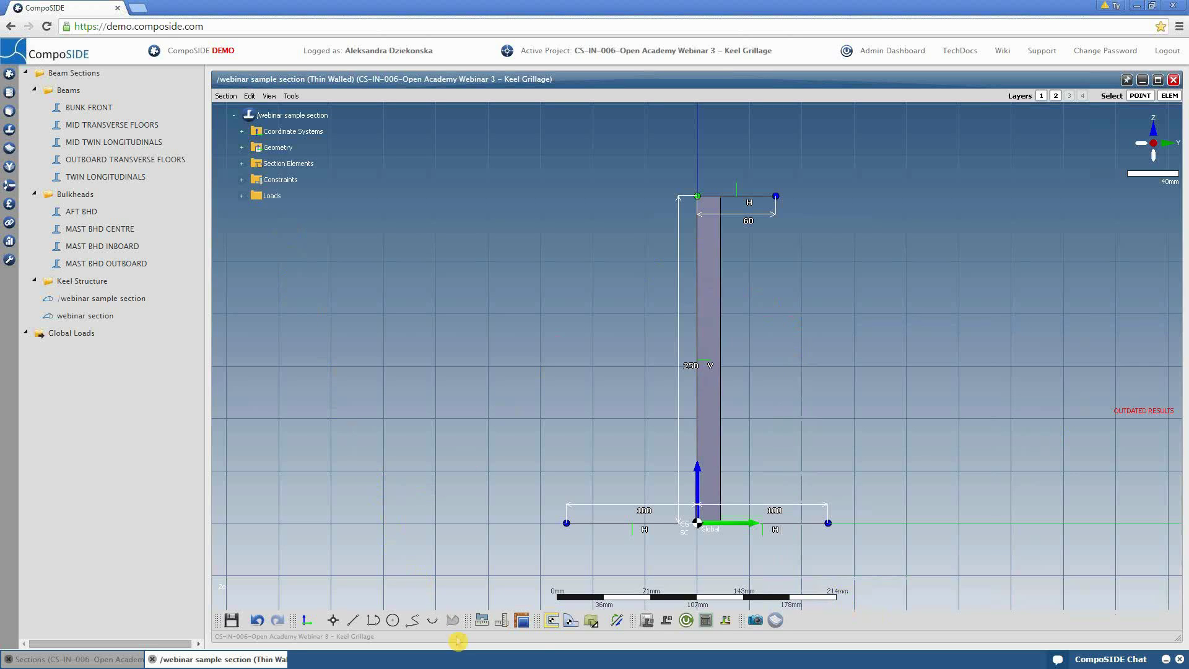
Step: Create and save a layered element on the Capping geometry with 30 layers of UC-HEC300-E-PP at 0°
left_click(551, 619)
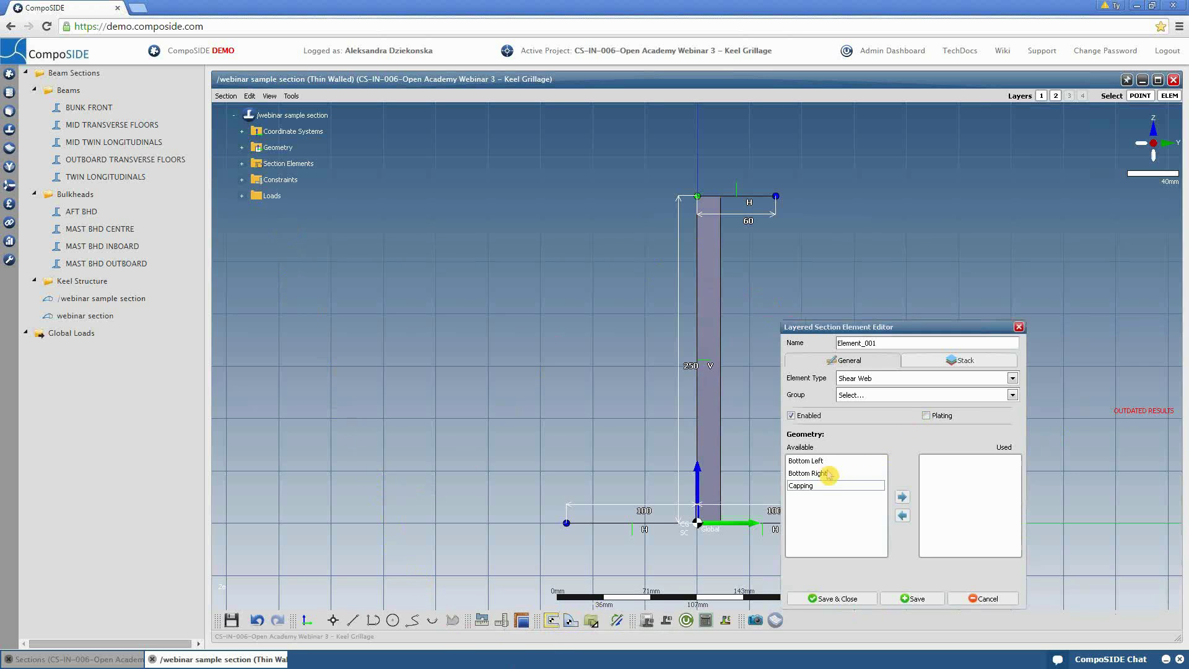
double_click(811, 485)
left_click(958, 360)
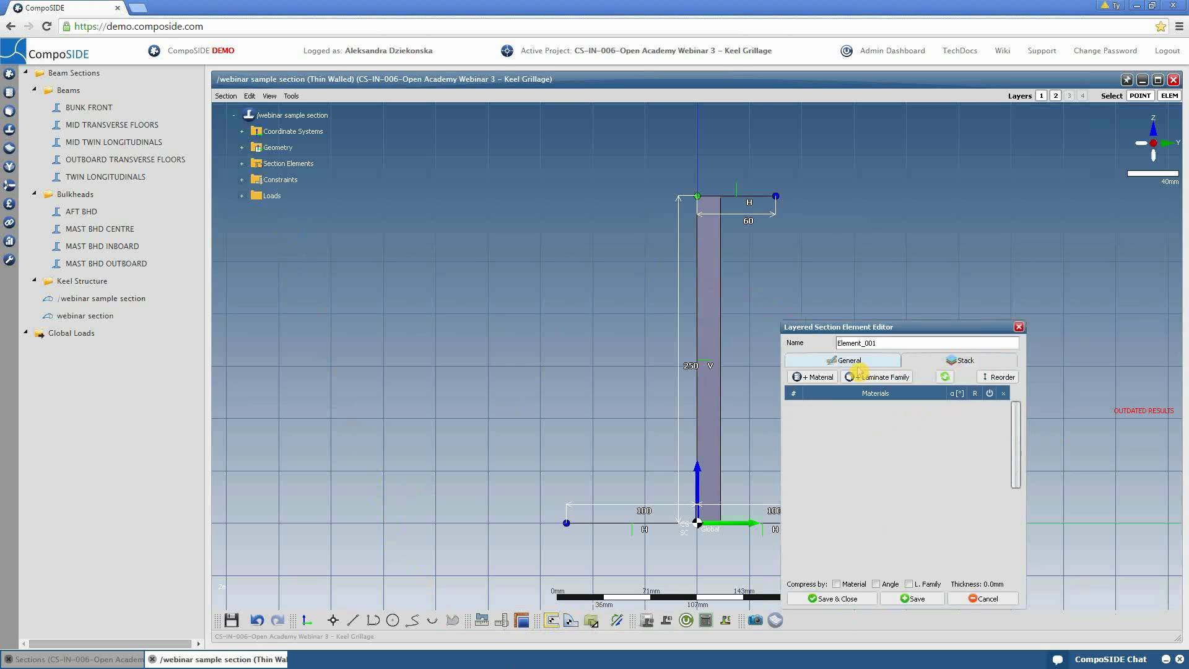
left_click(812, 376)
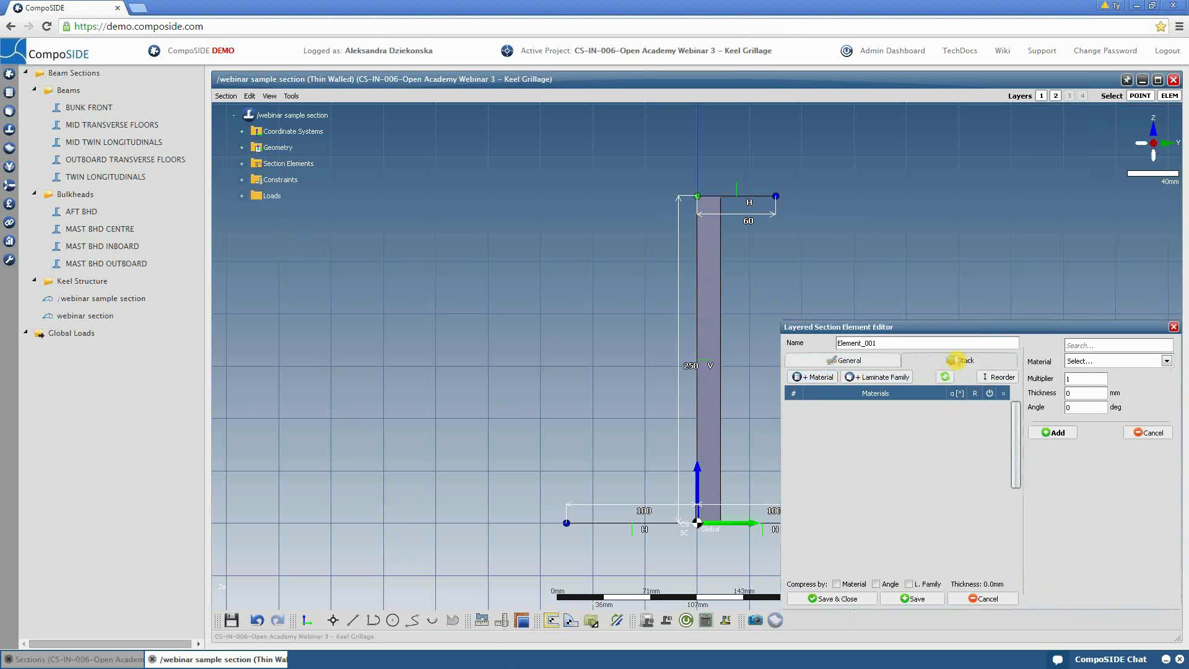
left_click(1091, 345)
type("uc")
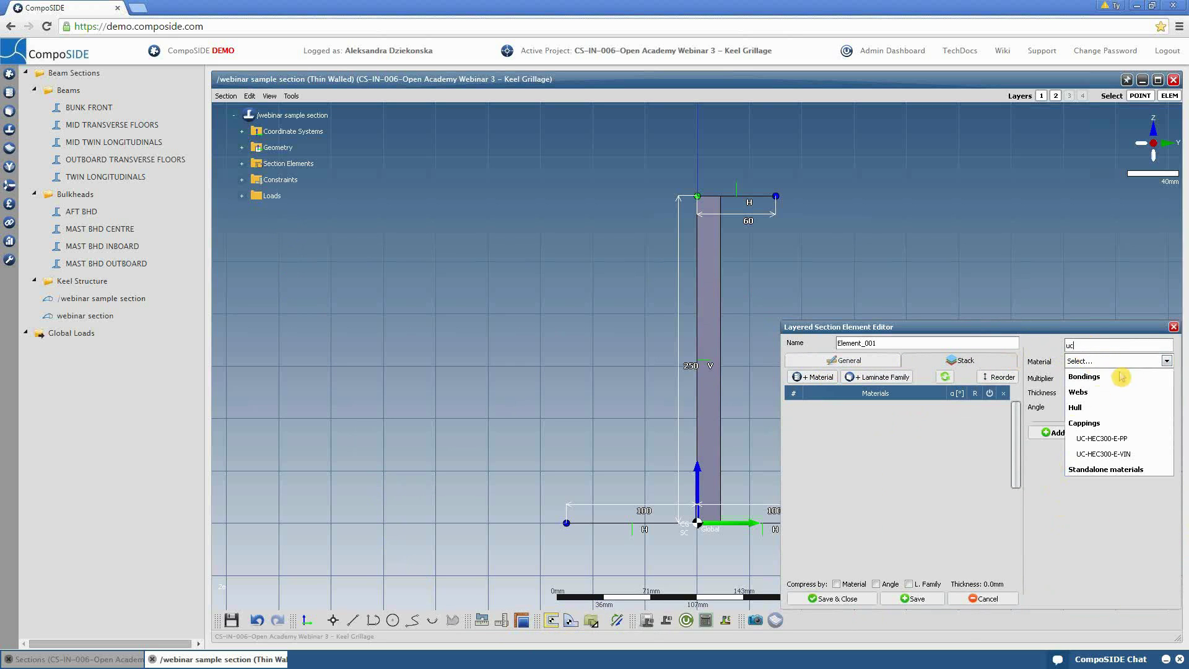
left_click(1109, 438)
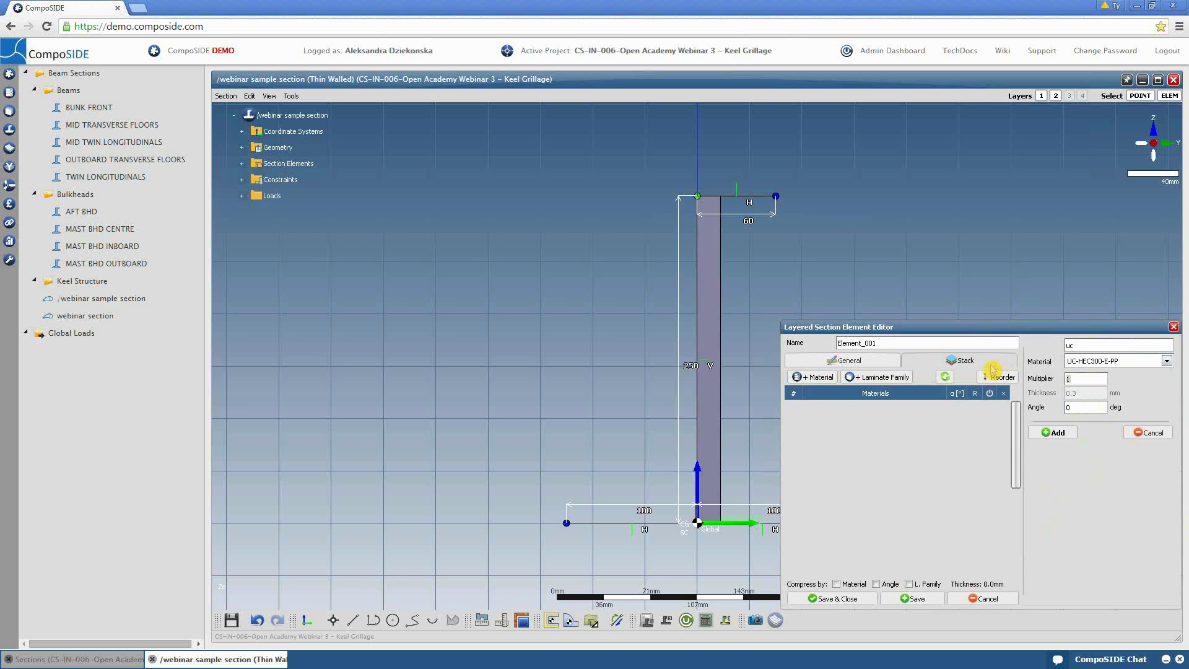
type("30")
left_click(1056, 433)
left_click(821, 604)
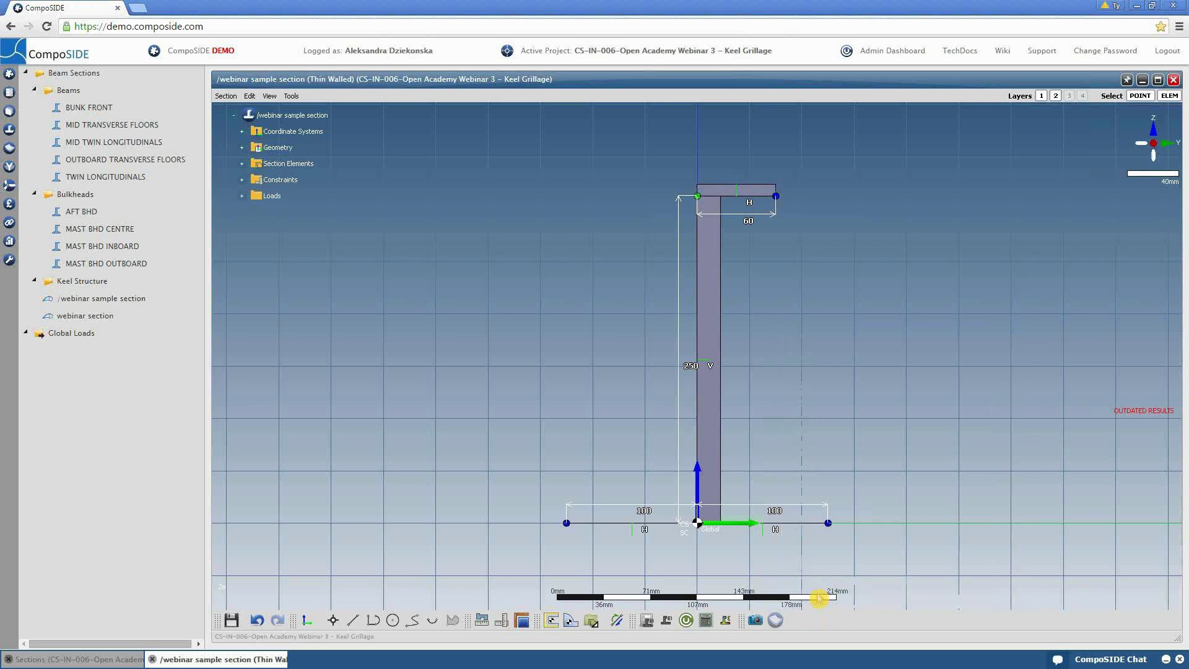
Step: Create and save a layered section element on the Bottom Left and Bottom Right geometry using the Hull/Hull laminate family at 0°
left_click(551, 620)
left_click(808, 463)
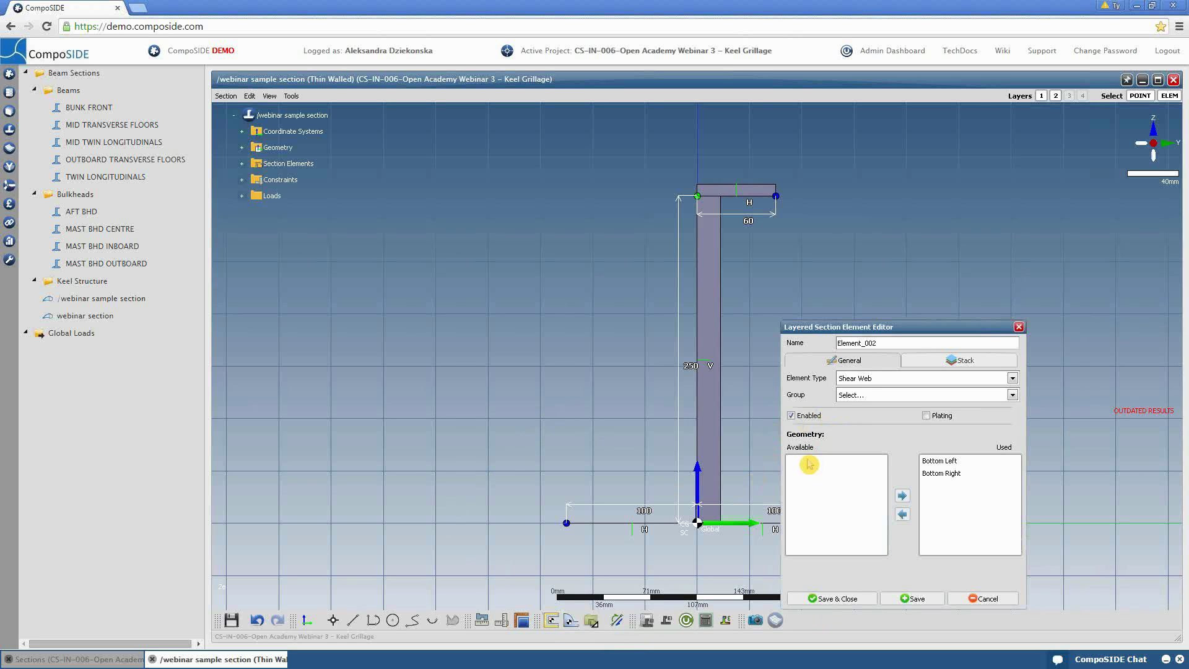
left_click(931, 361)
left_click(870, 378)
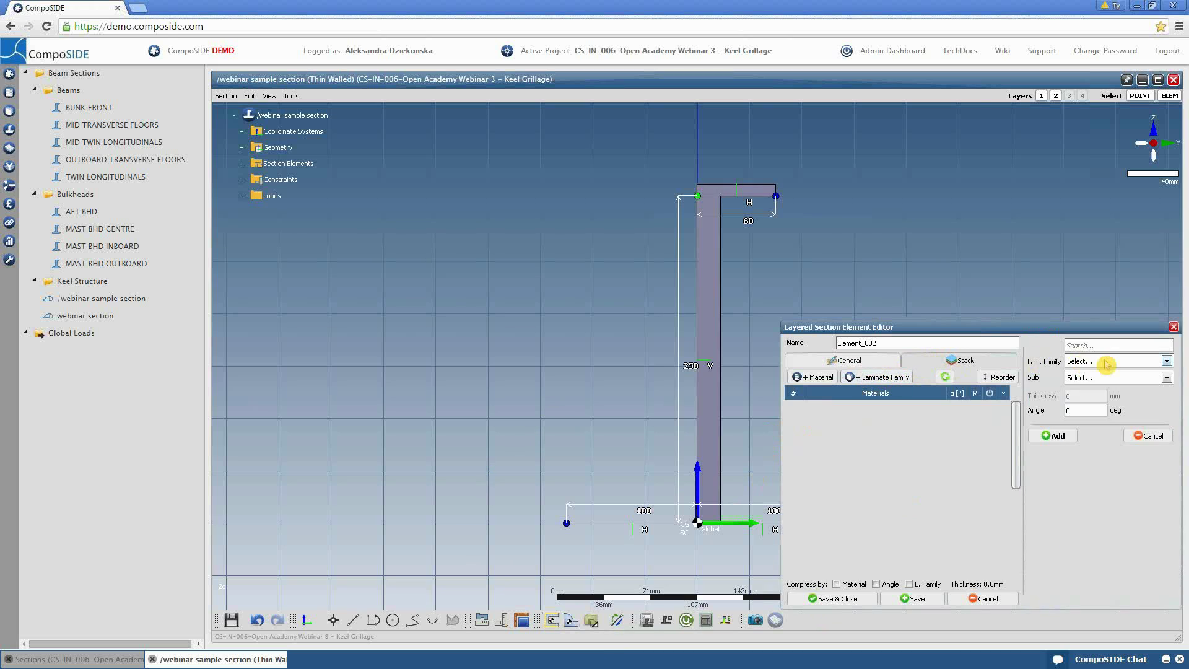
left_click(1109, 361)
scroll(1112, 418, "up", 3)
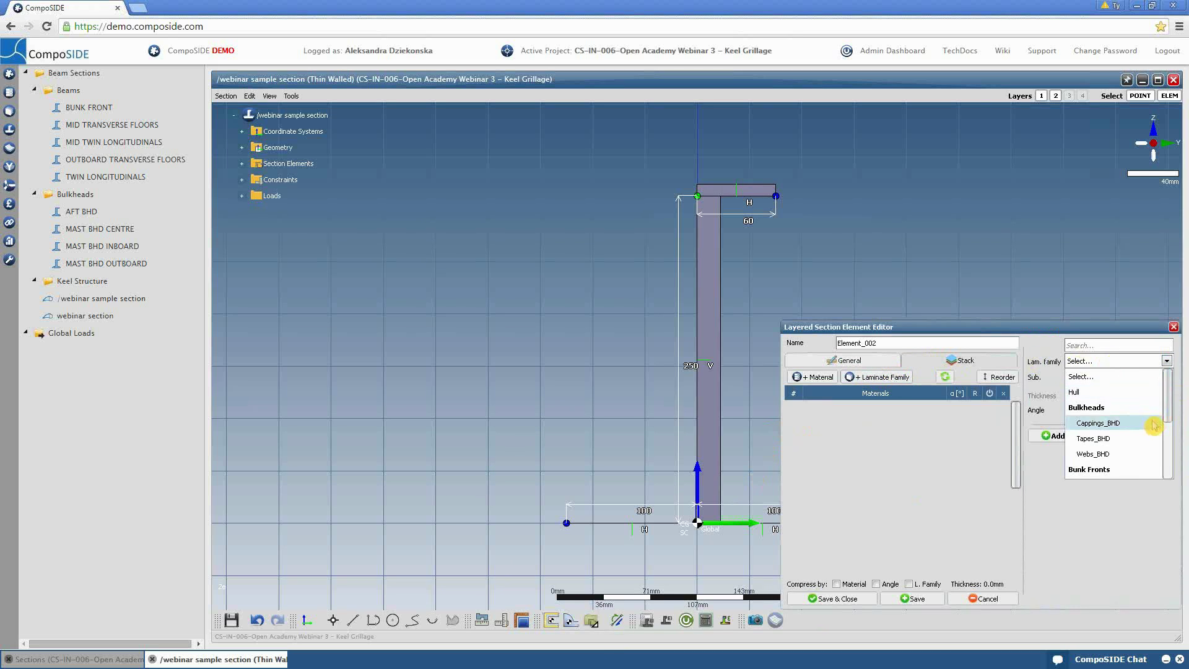
scroll(1108, 415, "down", 3)
scroll(1106, 409, "up", 3)
left_click(1087, 392)
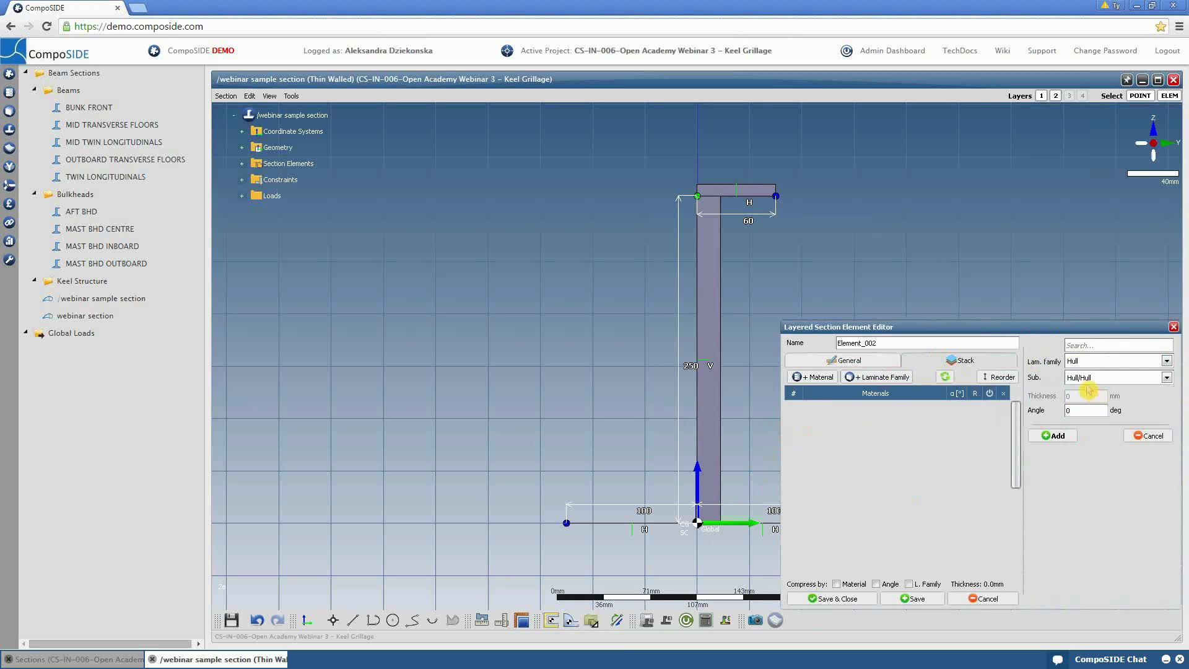
left_click(1053, 436)
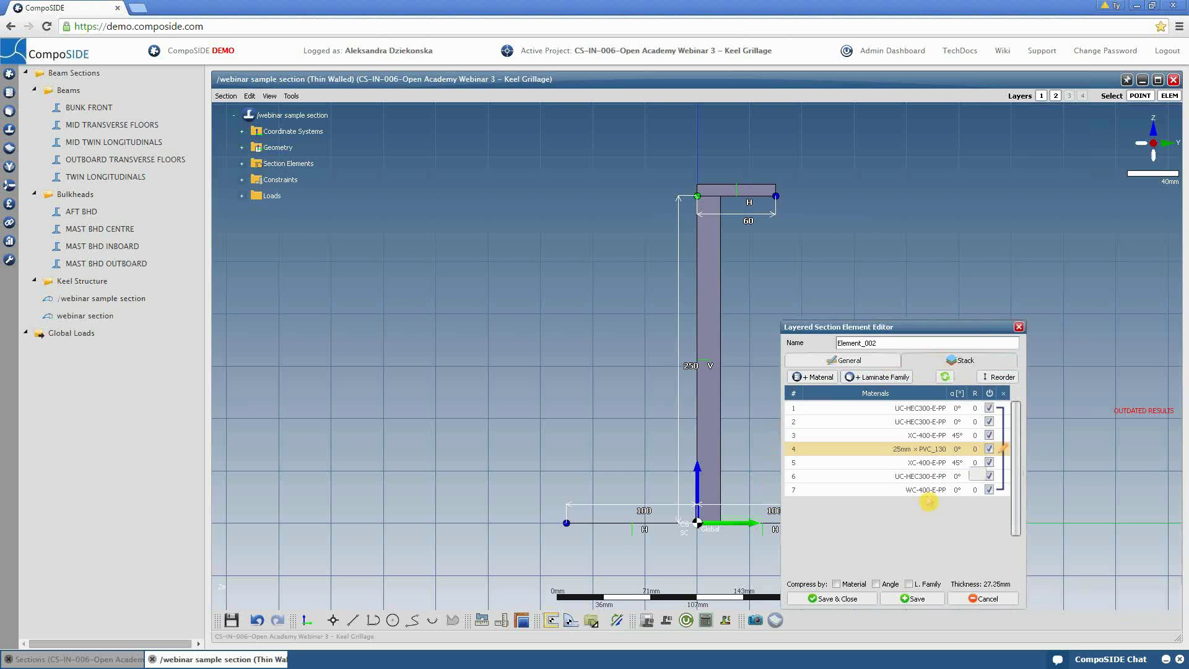
left_click(827, 360)
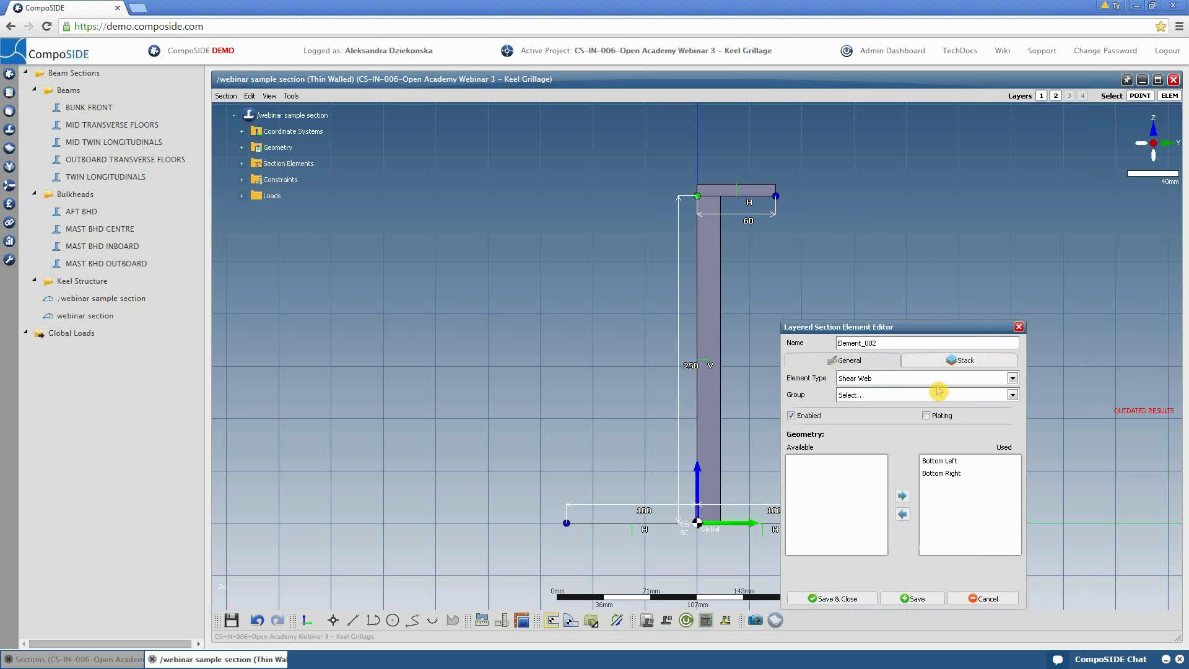
left_click(832, 599)
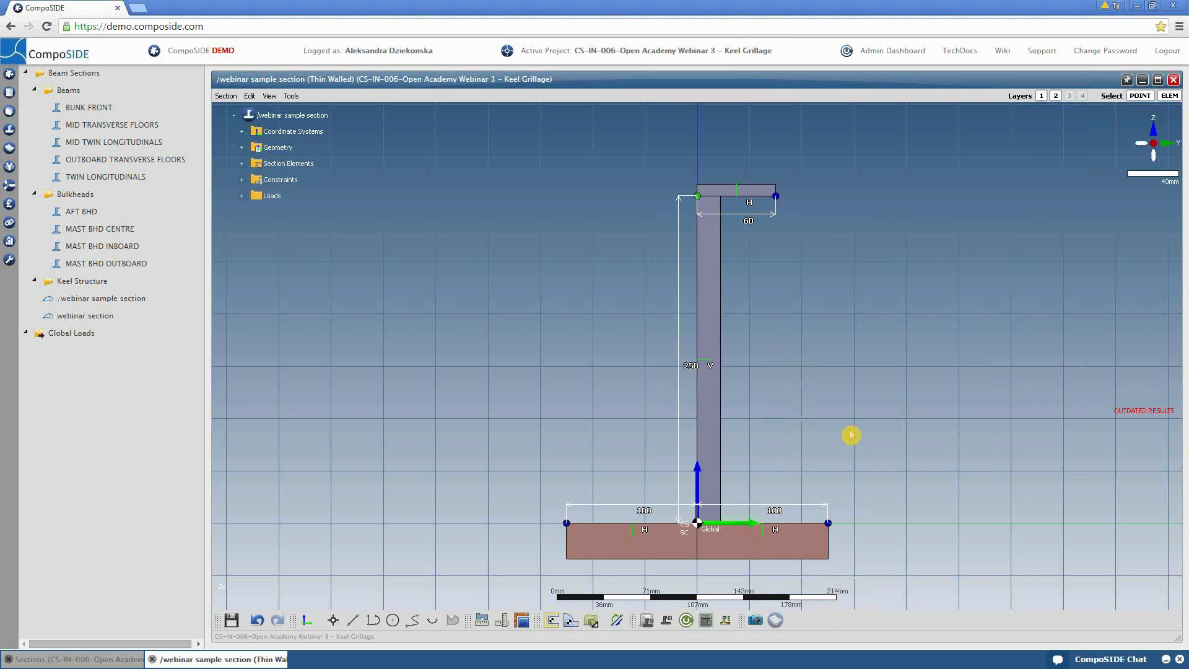
Step: Calculate the section properties and review the basic values relative to the Global Elastic Center
left_click(666, 621)
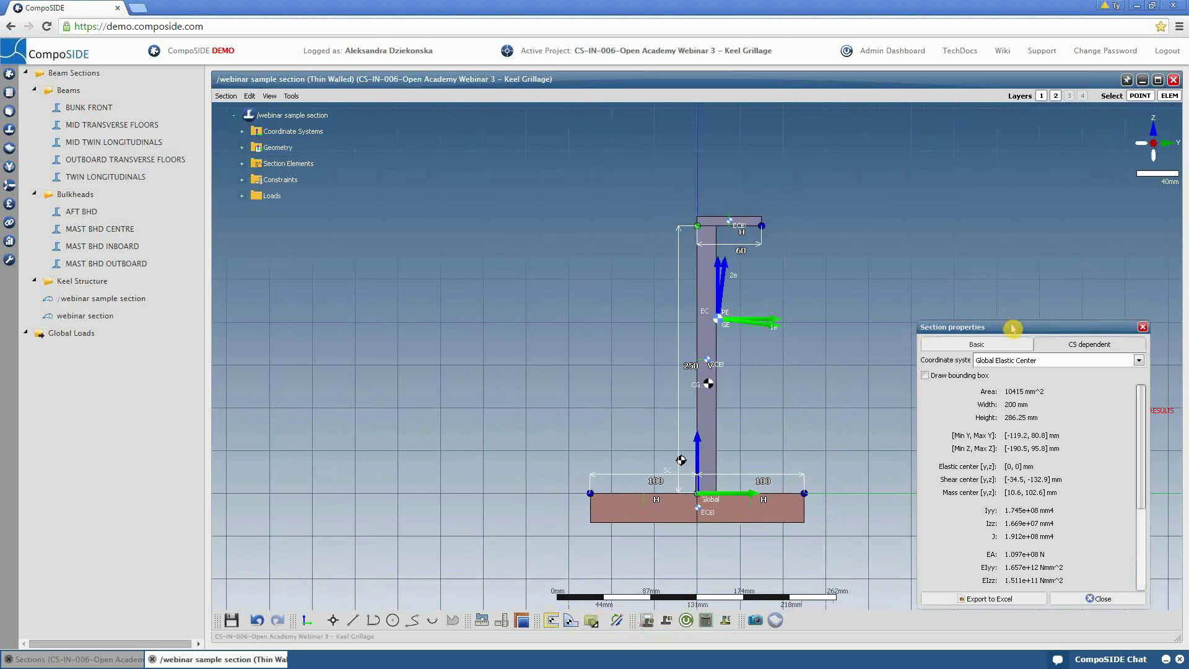
left_click_drag(1012, 321, 966, 200)
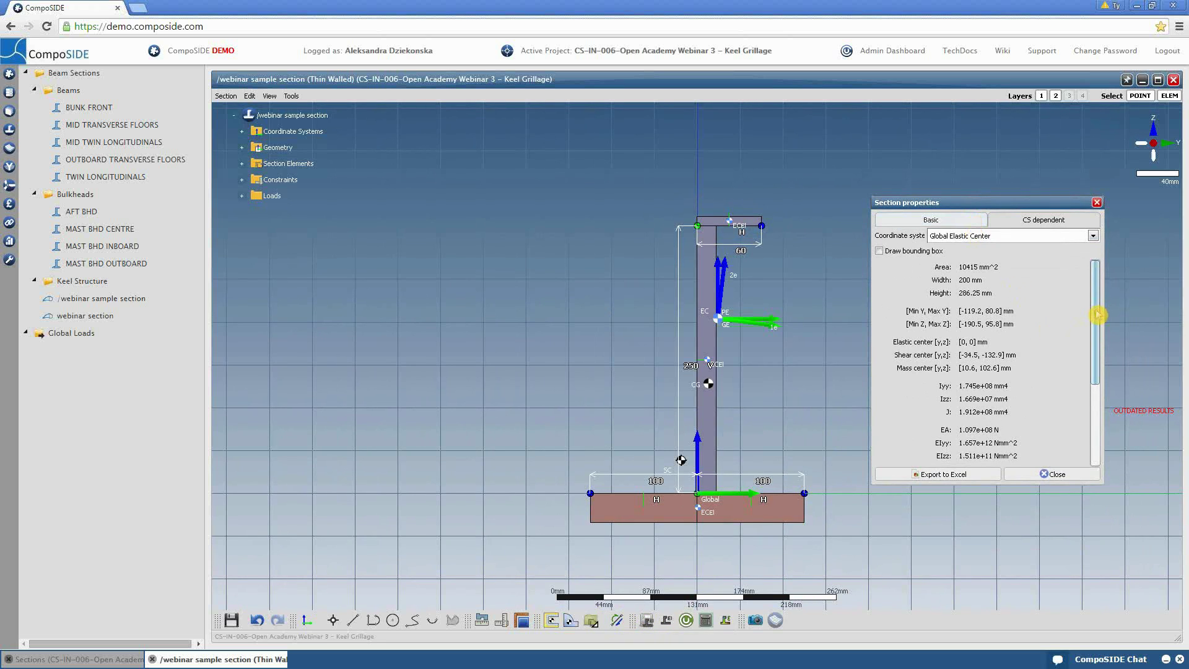
mouse_move(1096, 307)
left_mouse_down()
mouse_move(1109, 315)
mouse_move(1099, 372)
mouse_move(1109, 409)
mouse_move(1109, 300)
left_mouse_up()
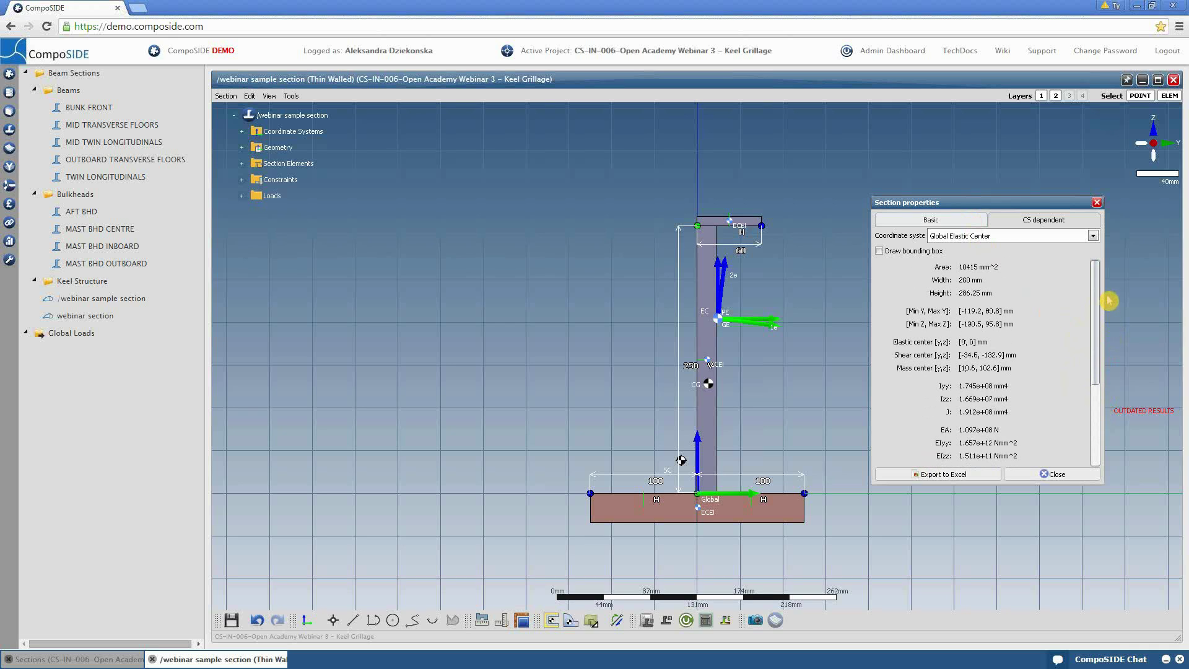
left_click(1055, 474)
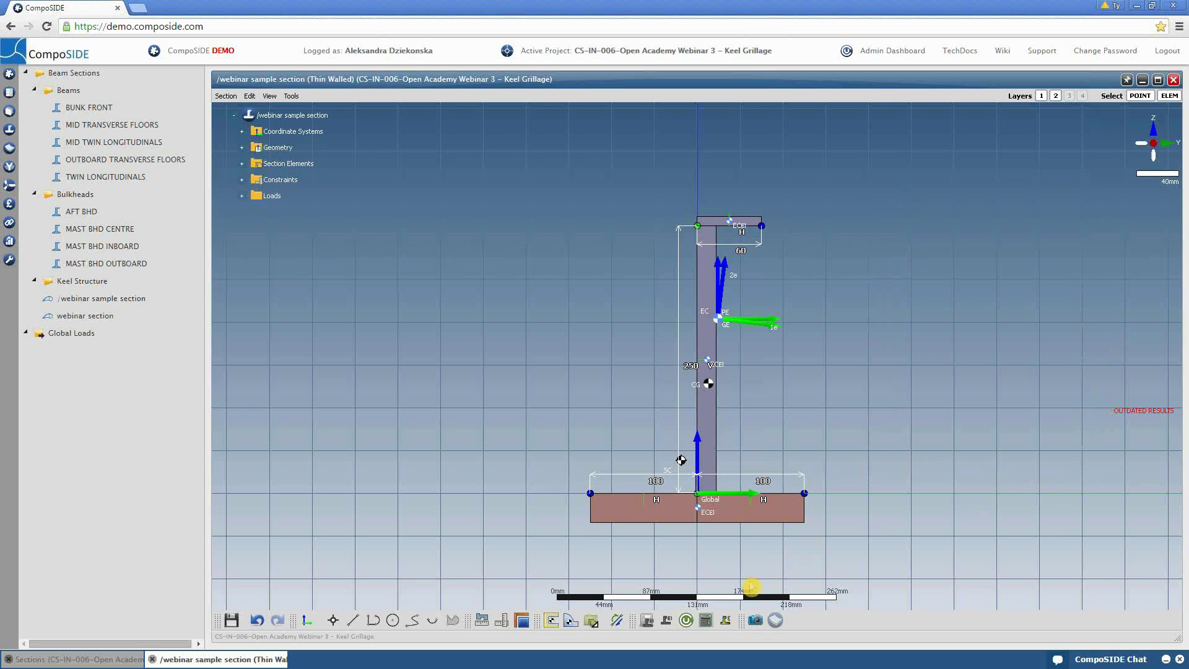
Step: Create and save an allowable section load of type My(+) in the Global coordinate system with the Default failure set and Minimum failure type
left_click(617, 620)
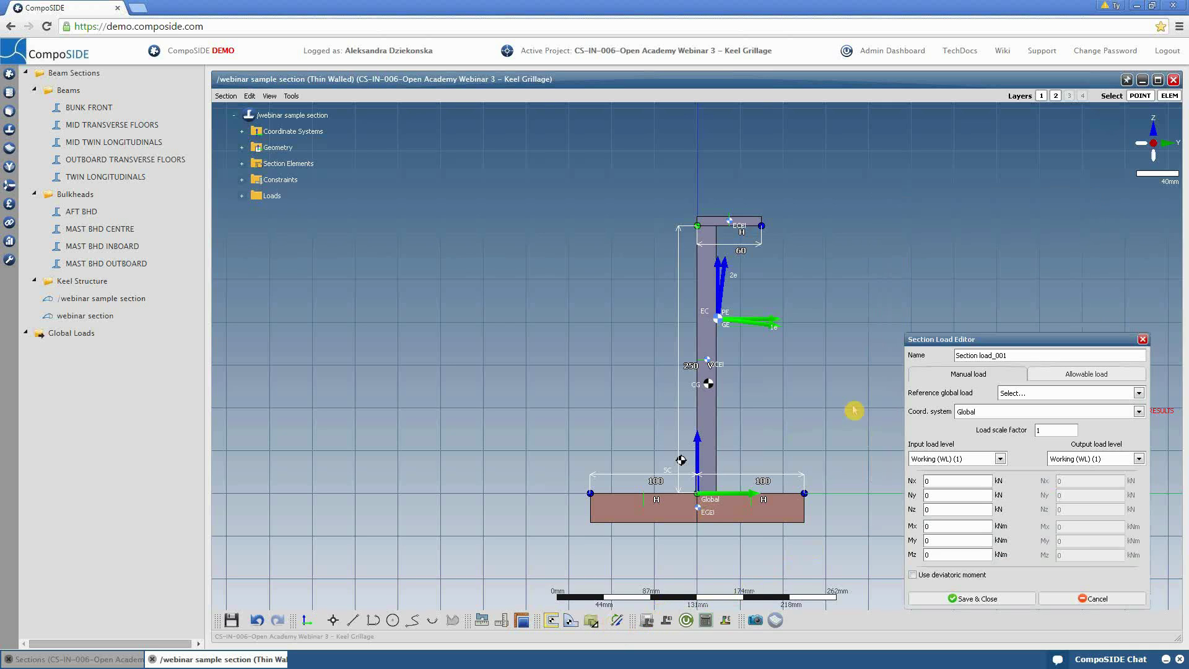
left_click(1047, 374)
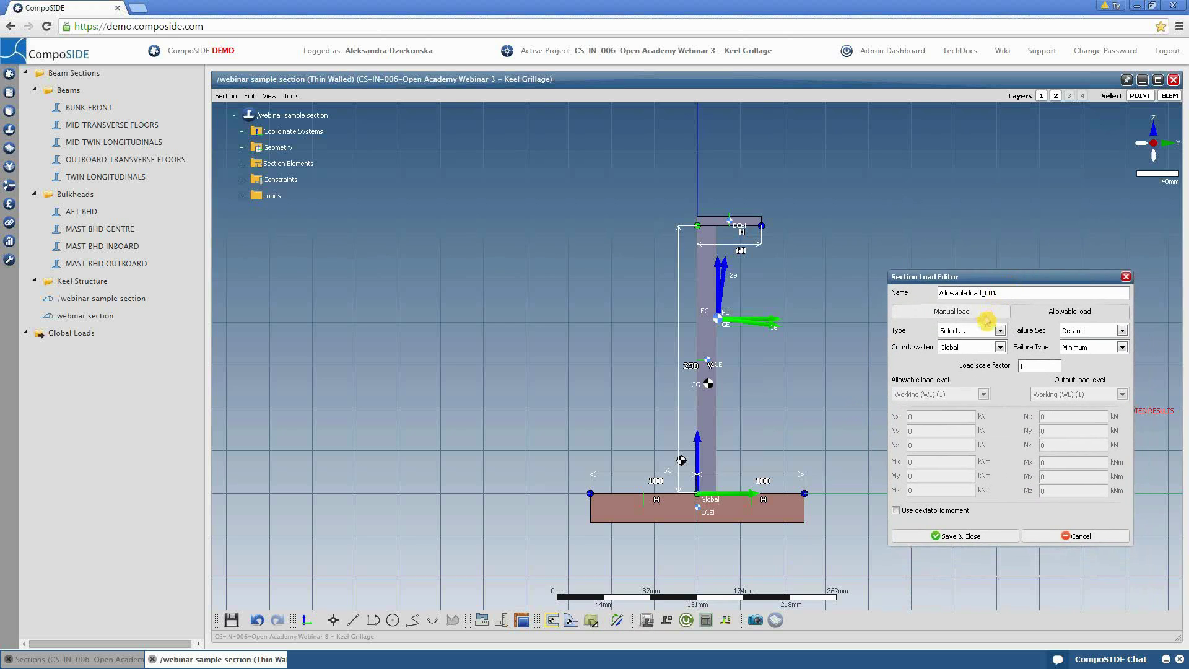
left_click(989, 333)
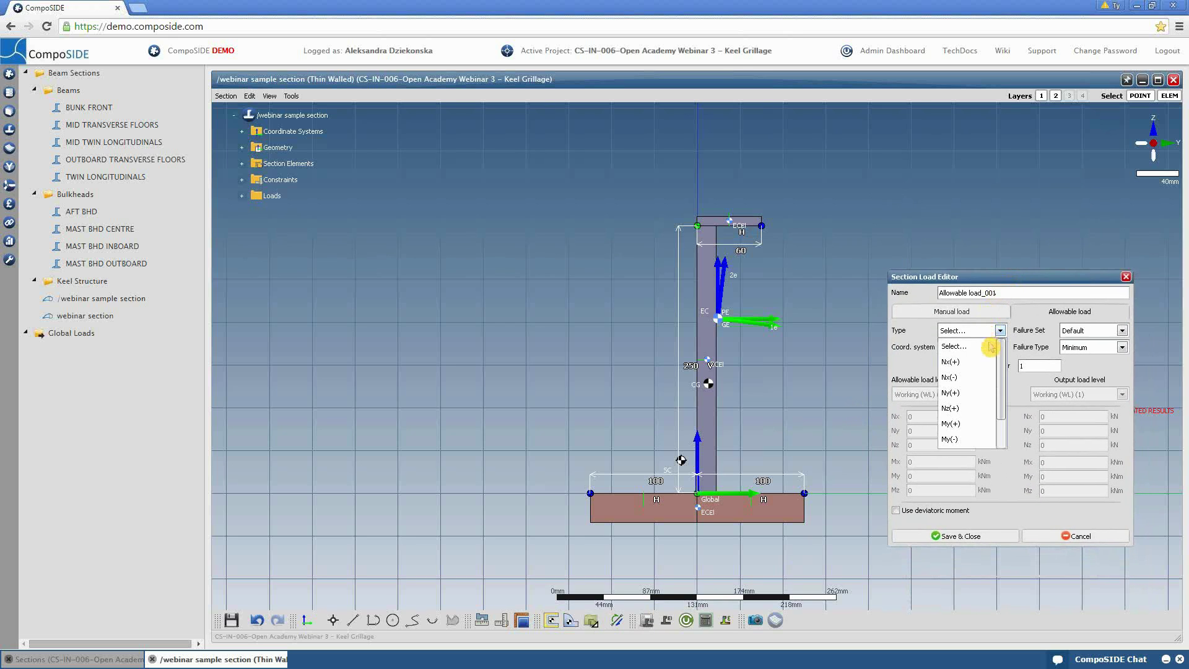
left_click(967, 424)
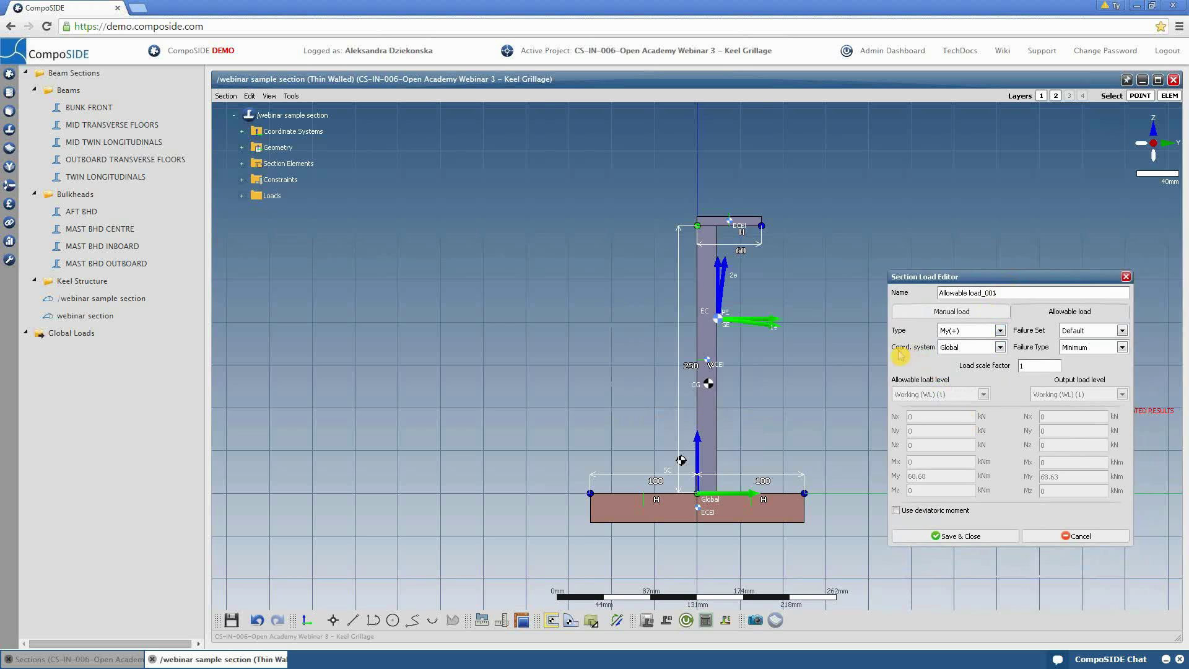
left_click(948, 543)
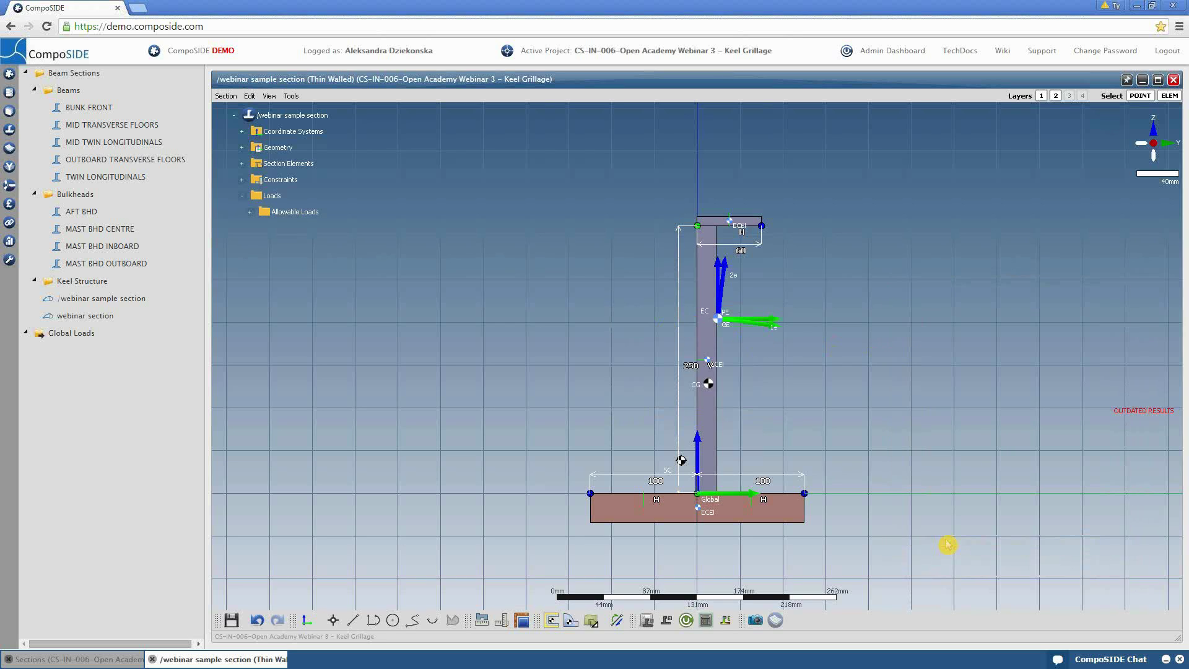
left_click(251, 212)
Step: Calculate the results for the My(+) allowable load, examine the elements' reserve factors and stresses, and close the section
left_click(705, 620)
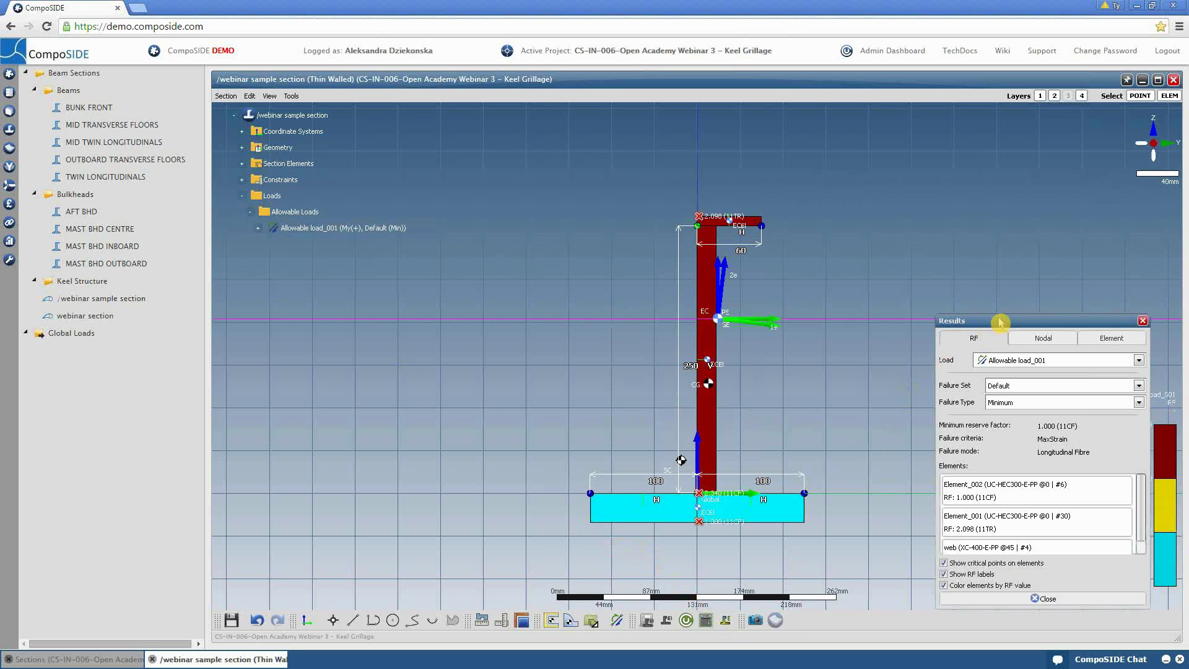
left_click_drag(1000, 321, 948, 247)
mouse_move(1000, 416)
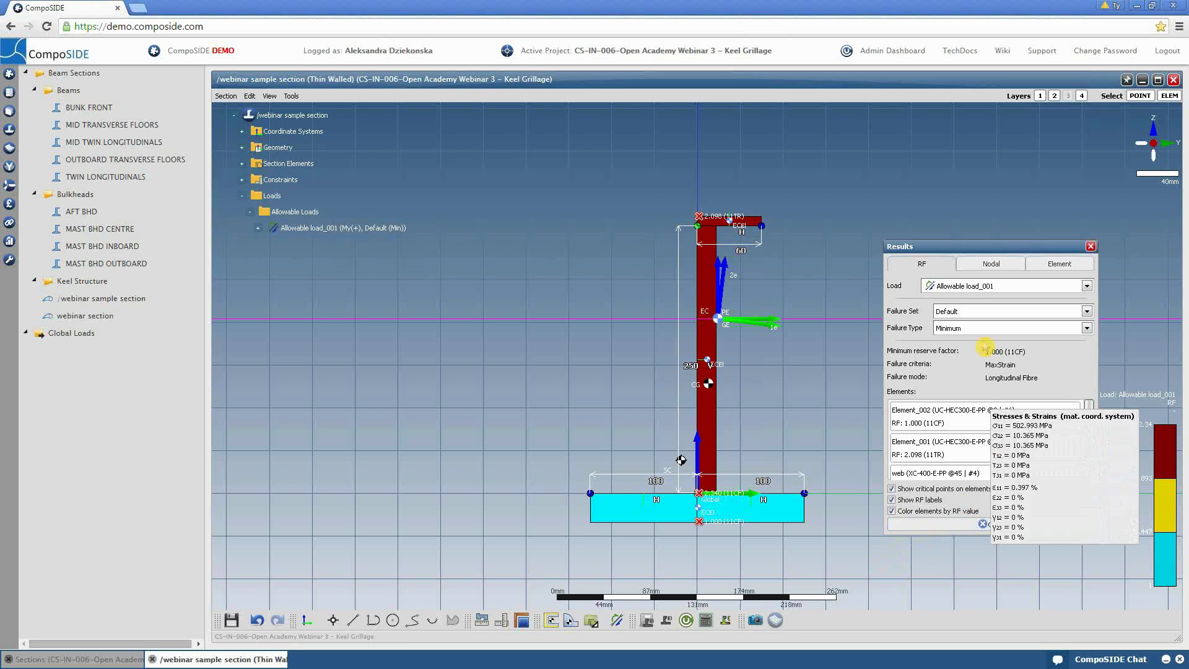
left_click(980, 524)
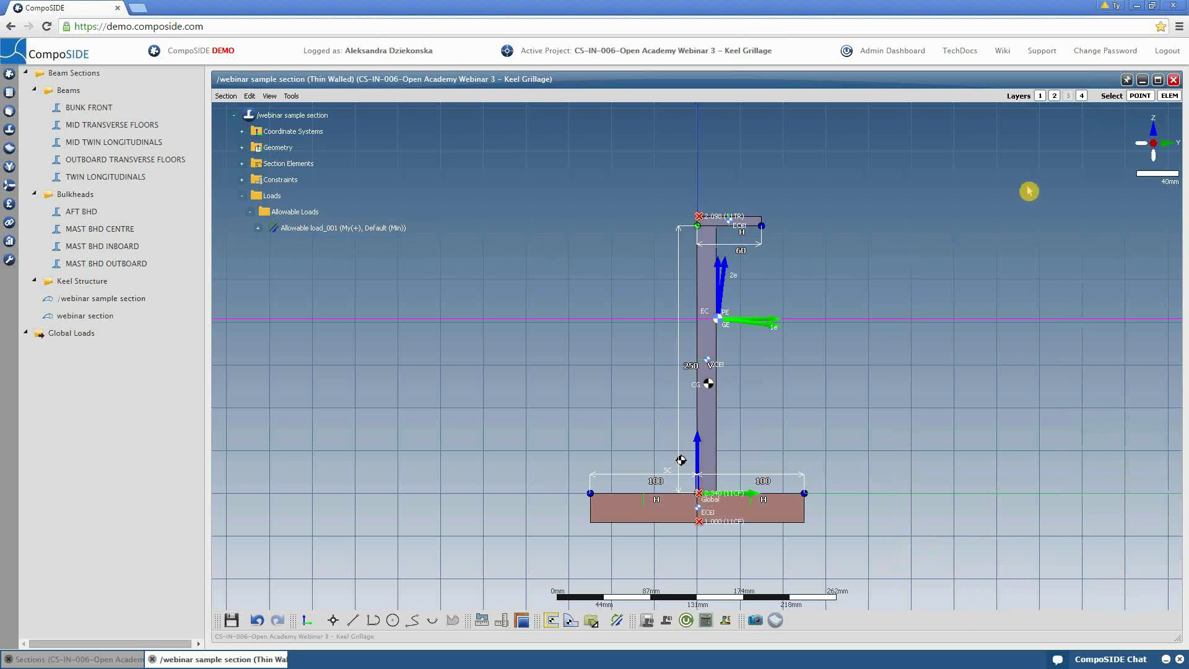
left_click(1173, 79)
left_click(620, 381)
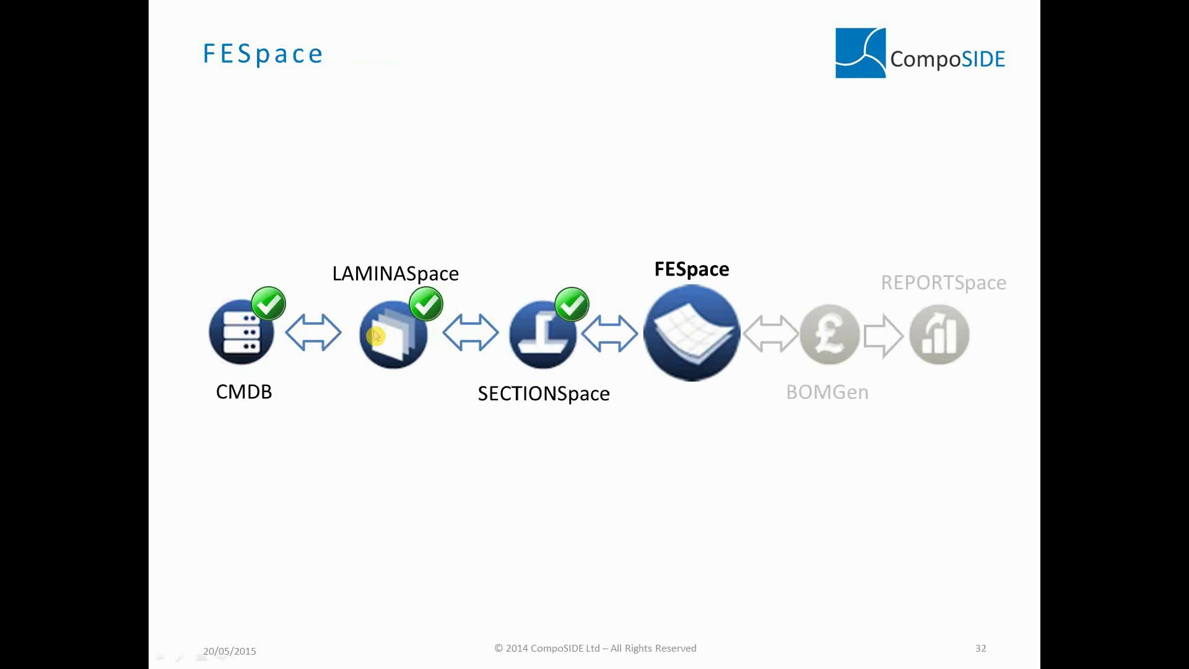
key("Right")
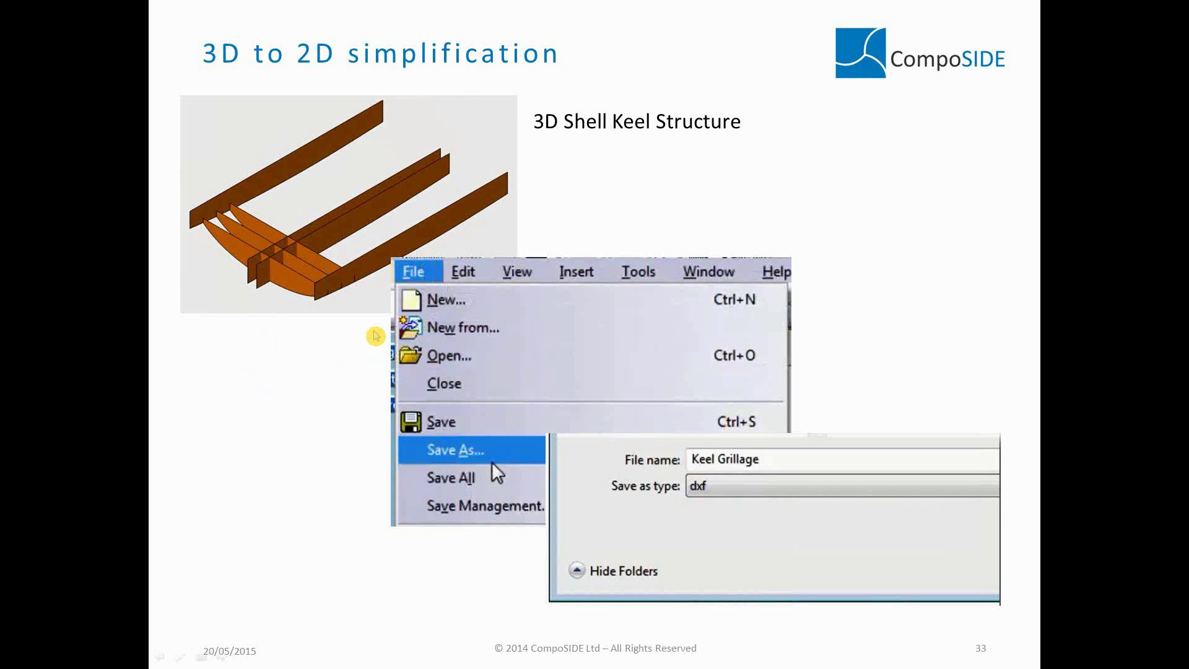
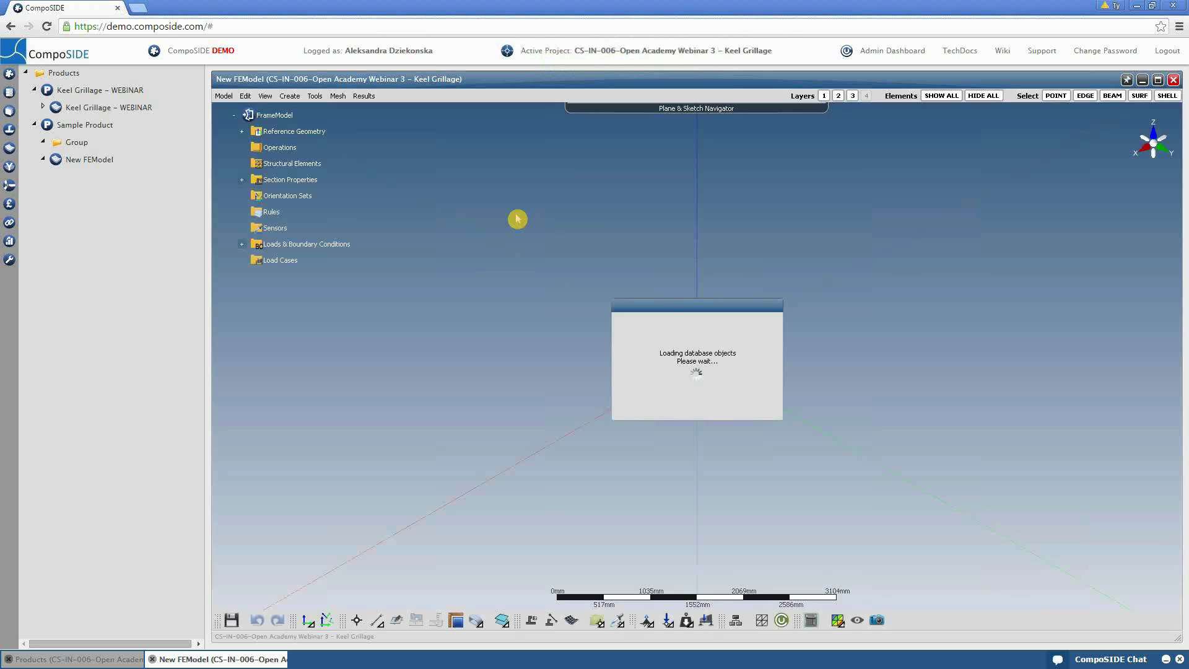
Step: Create and activate a sketch on the XY reference plane in the new FE model
left_click(399, 617)
left_click(1021, 532)
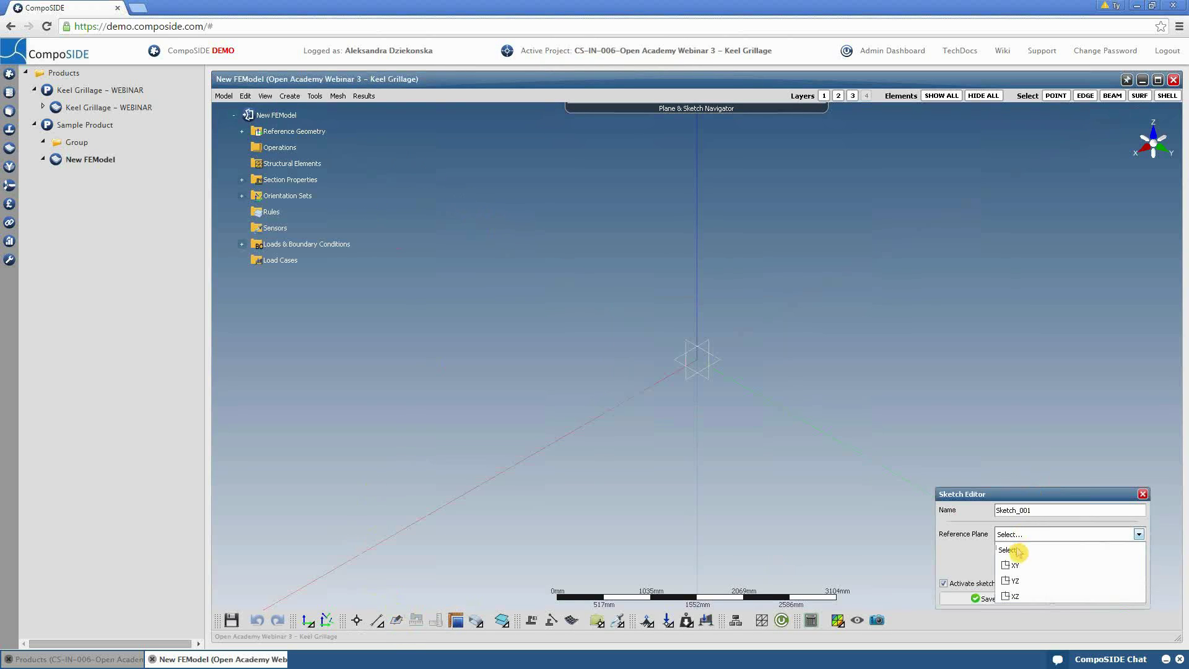
left_click(1016, 565)
left_click(995, 599)
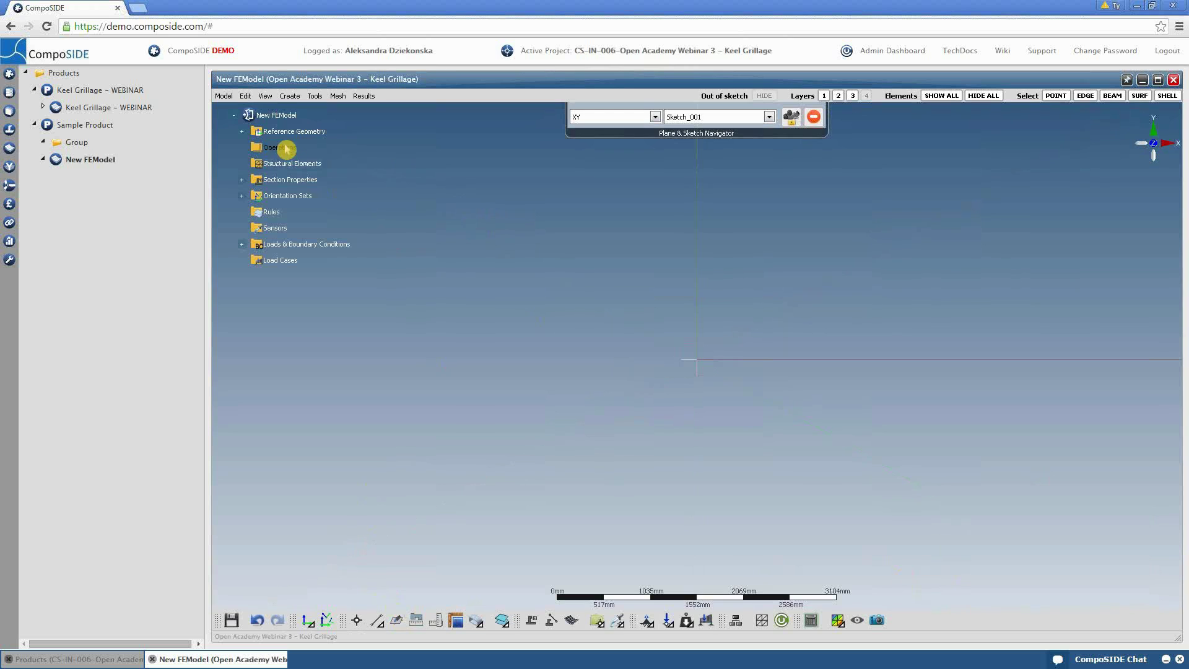
Step: Import all layers of 60ft Keel Grillage_BHD.dxf into the sketch as groups with nearby points merged, and exit the sketch
left_click(224, 96)
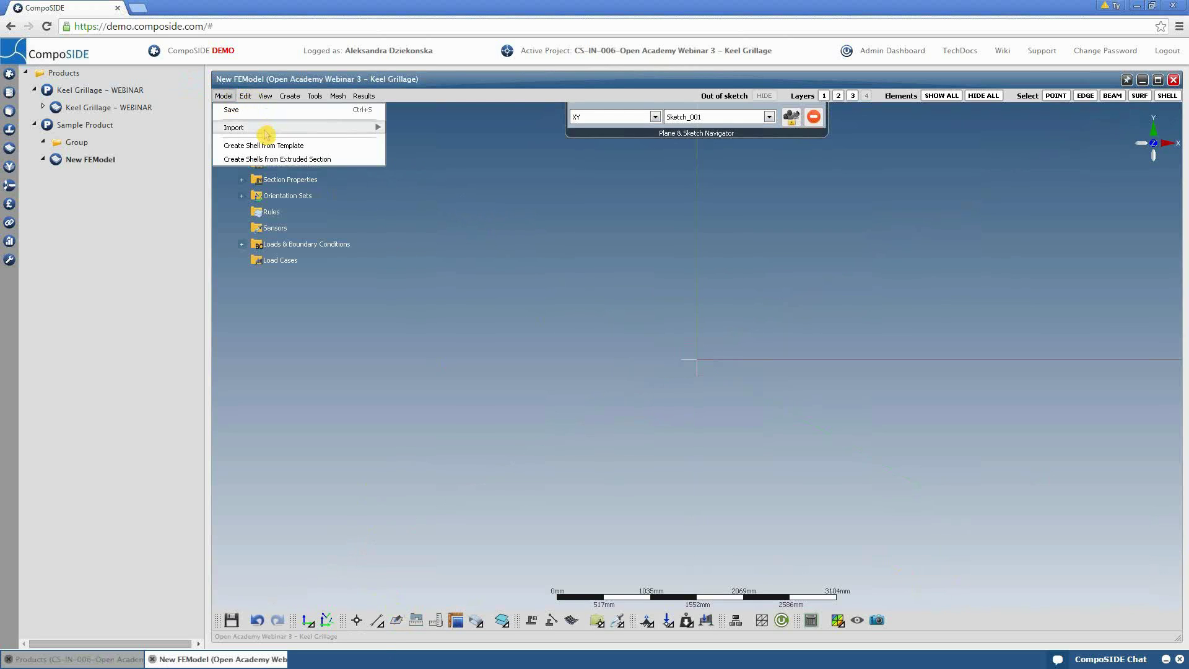
mouse_move(268, 126)
left_click(416, 125)
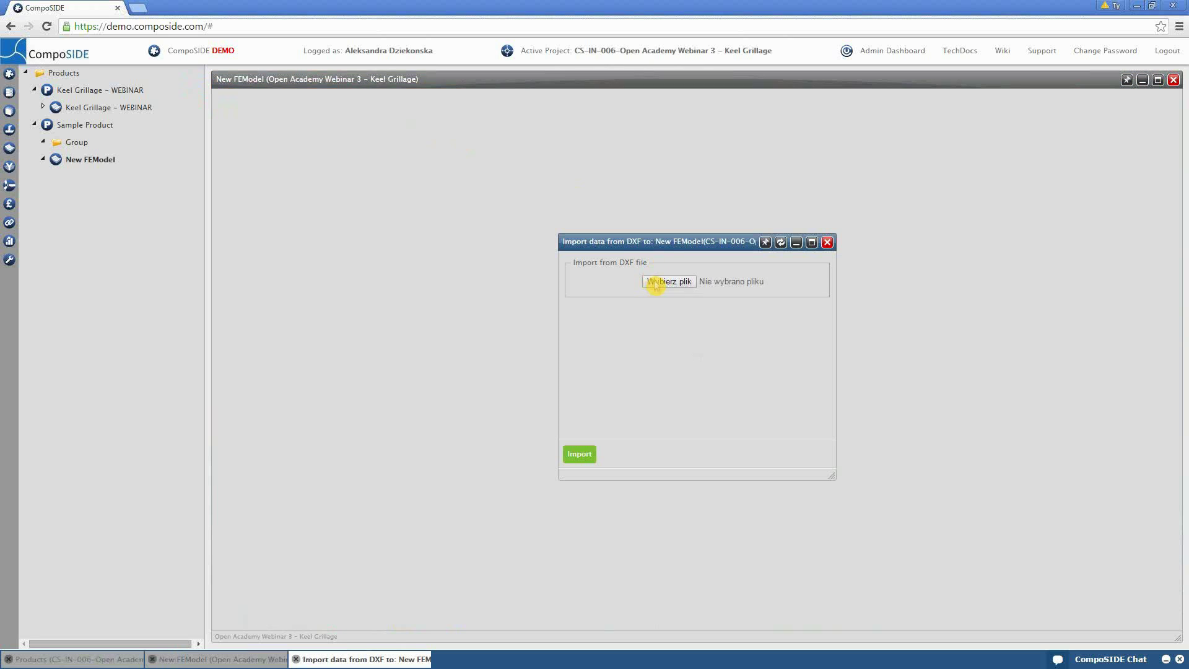
left_click(656, 283)
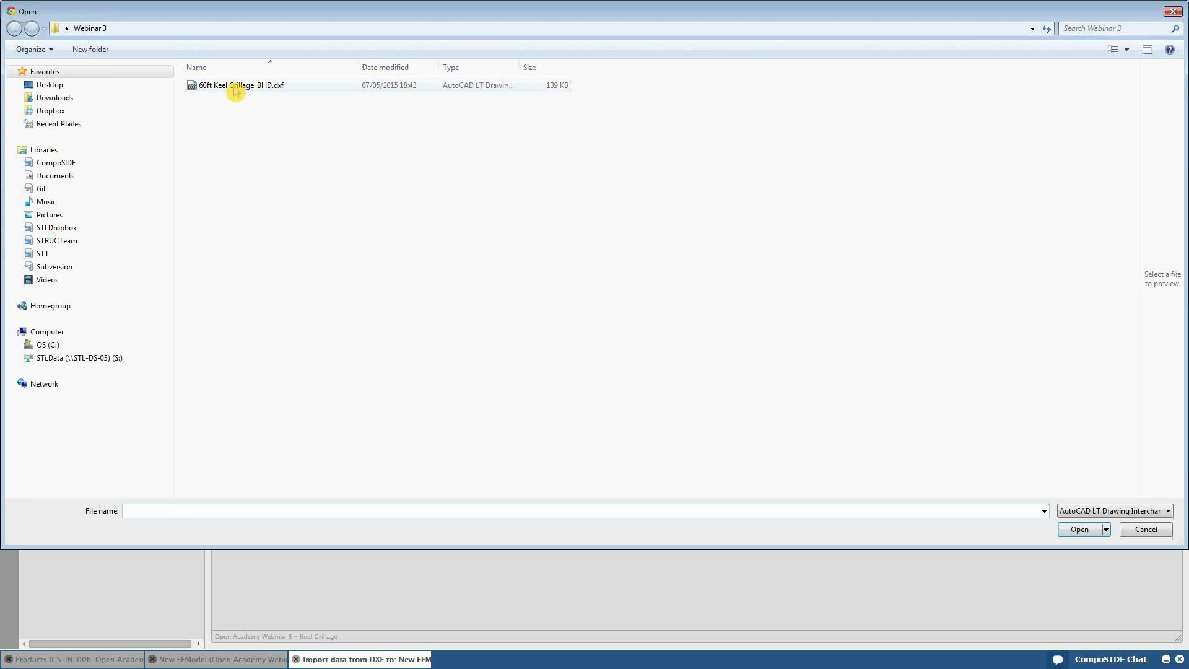
left_click(236, 87)
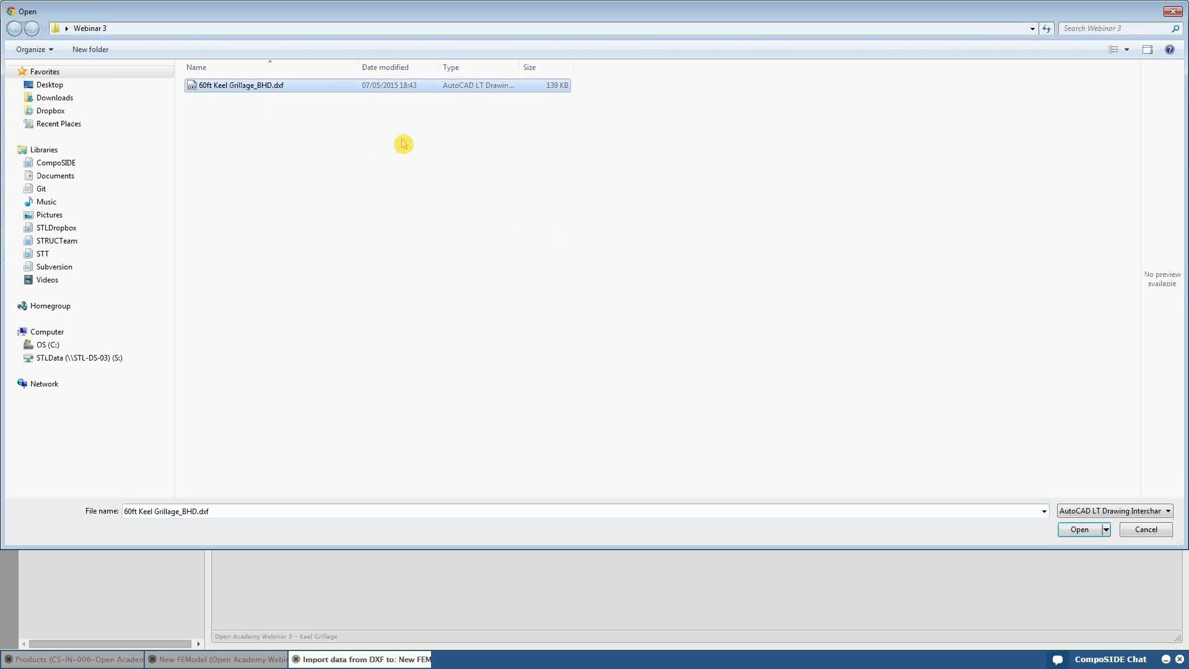
left_click(1079, 530)
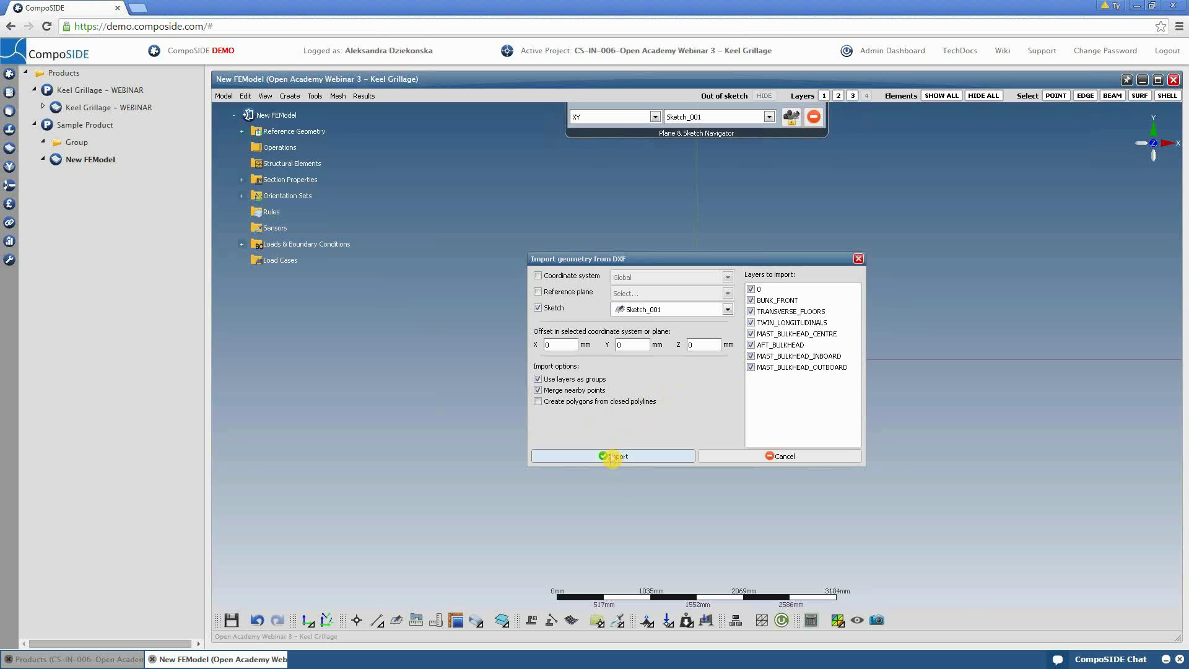
left_click(652, 458)
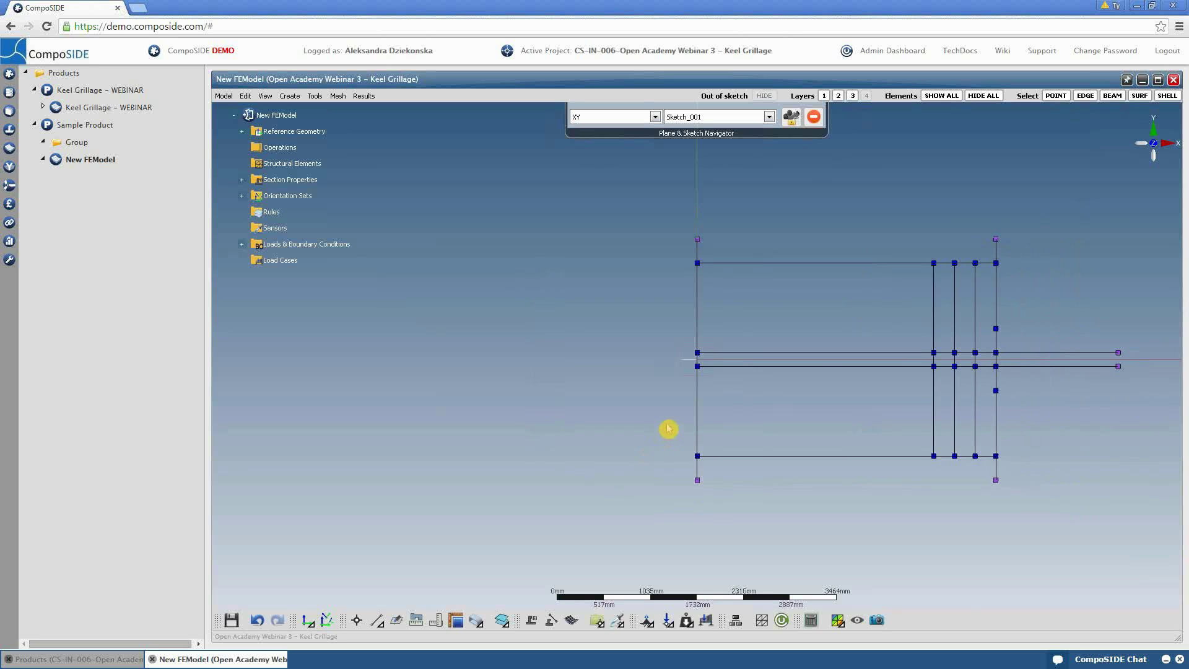
left_click(814, 116)
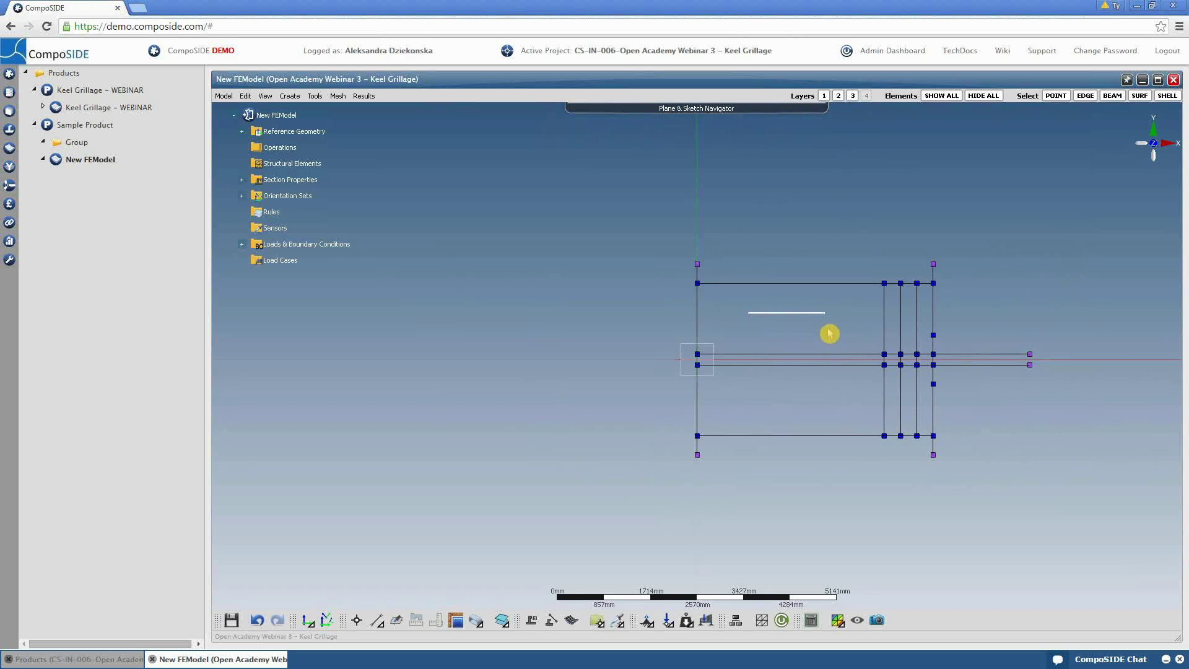
Step: Examine the imported line groups under Lines & Curves and inspect the keel grillage geometry in 3D
left_click_drag(831, 334, 828, 212)
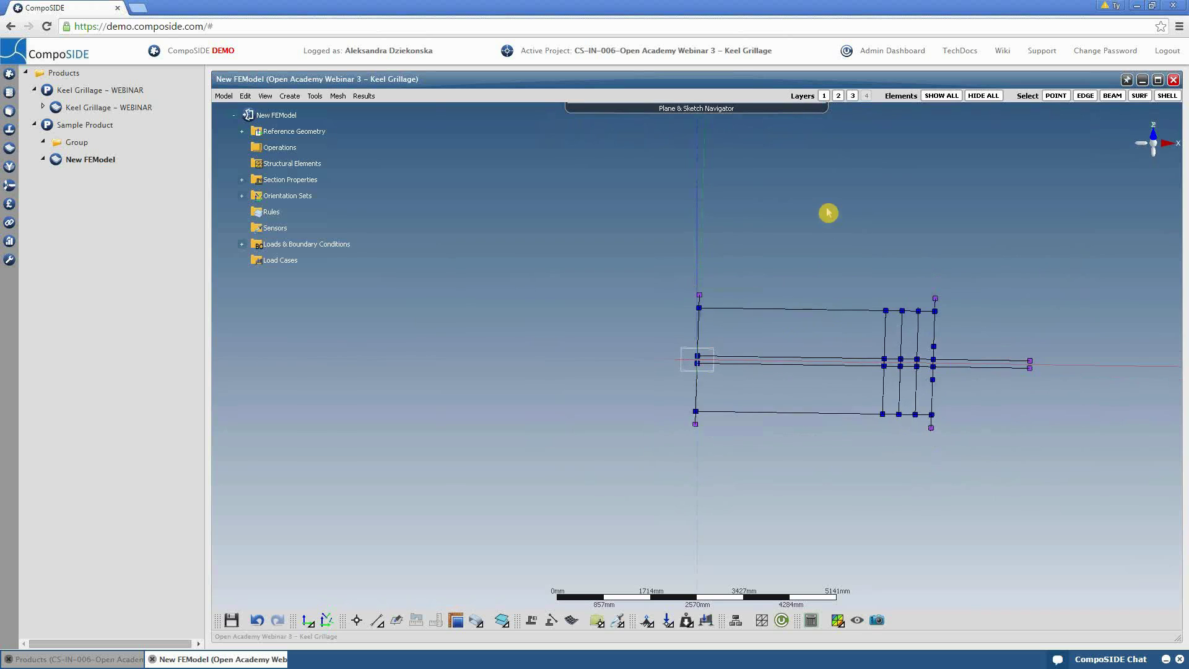
left_click(242, 132)
left_click(251, 212)
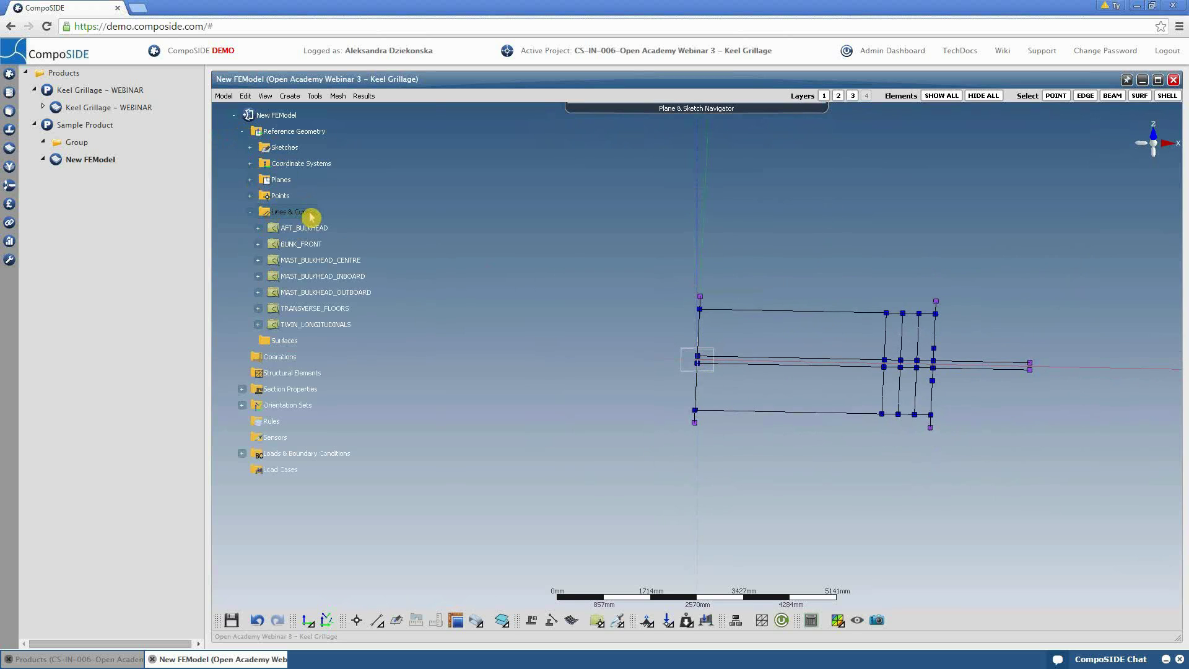
left_click(258, 309)
left_click(258, 308)
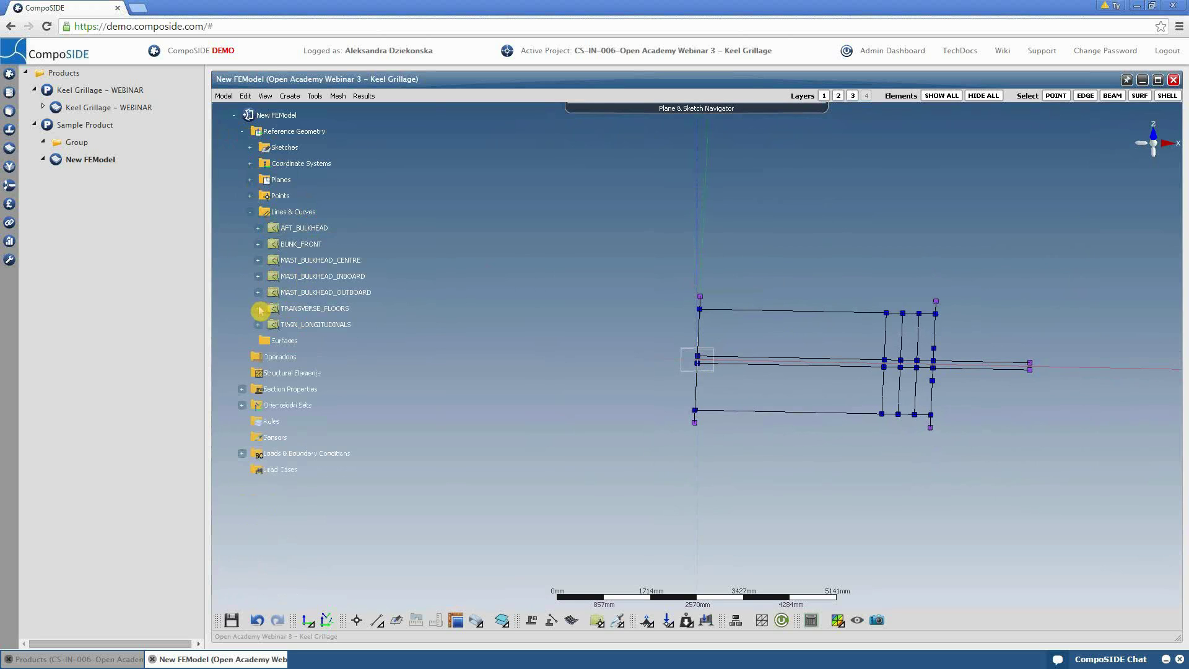
mouse_move(886, 476)
left_mouse_down()
mouse_move(531, 335)
mouse_move(496, 396)
mouse_move(638, 393)
left_mouse_up()
scroll(637, 380, "up", 1)
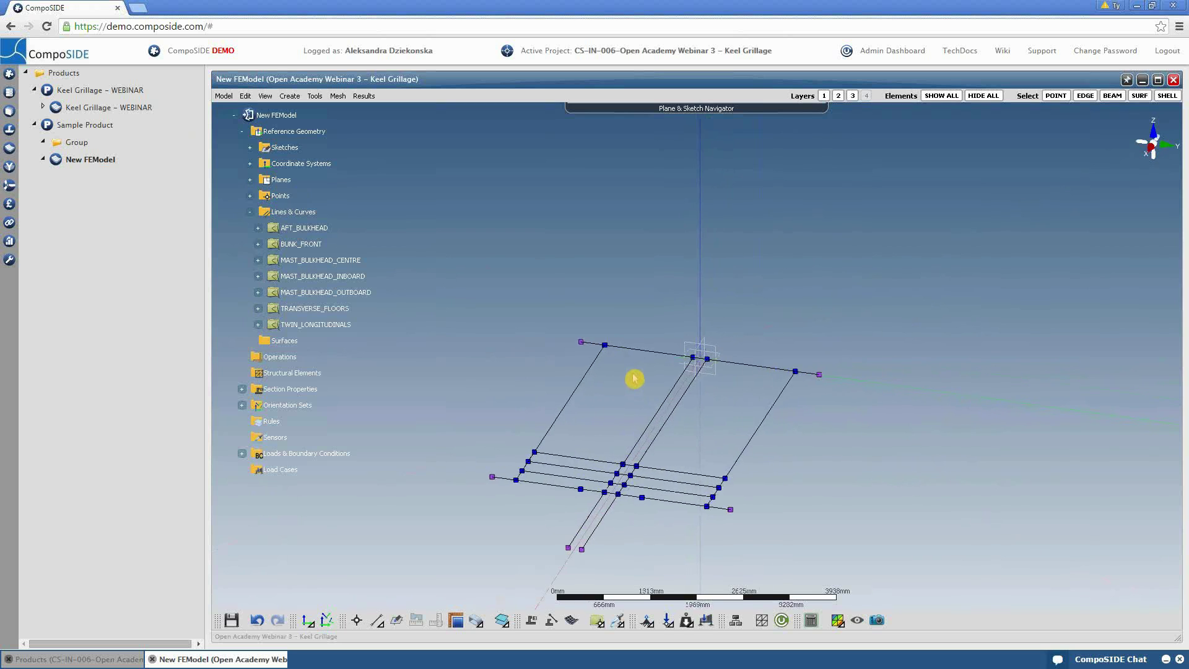
Step: Create beam properties from the SECTIONSpace section /webinar sample section, keeping the Global EC coordinate system
right_click_drag(637, 380, 704, 401)
left_click_drag(704, 401, 693, 424)
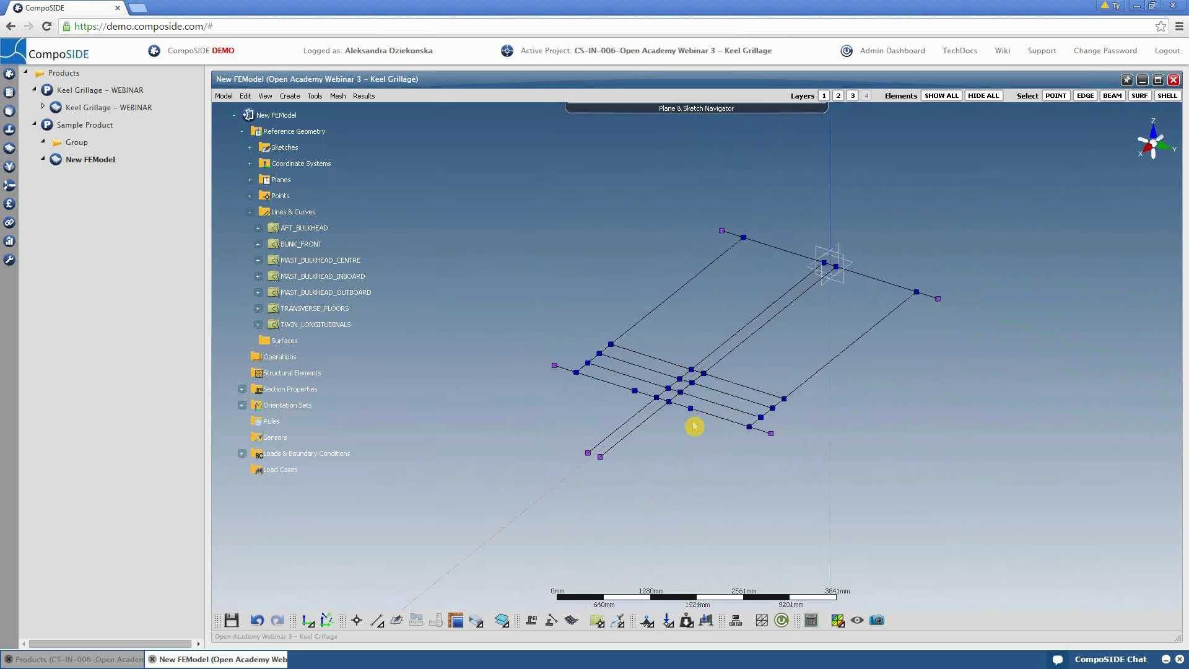
scroll(693, 424, "up", 5)
left_click_drag(668, 473, 642, 541)
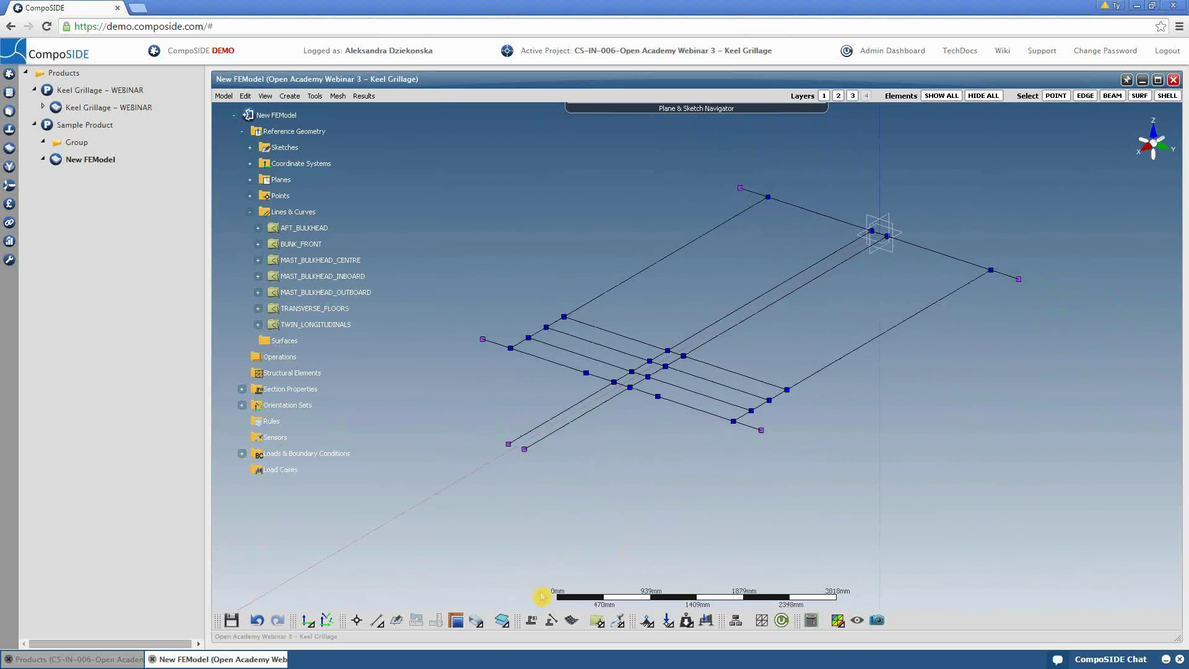
left_click(532, 621)
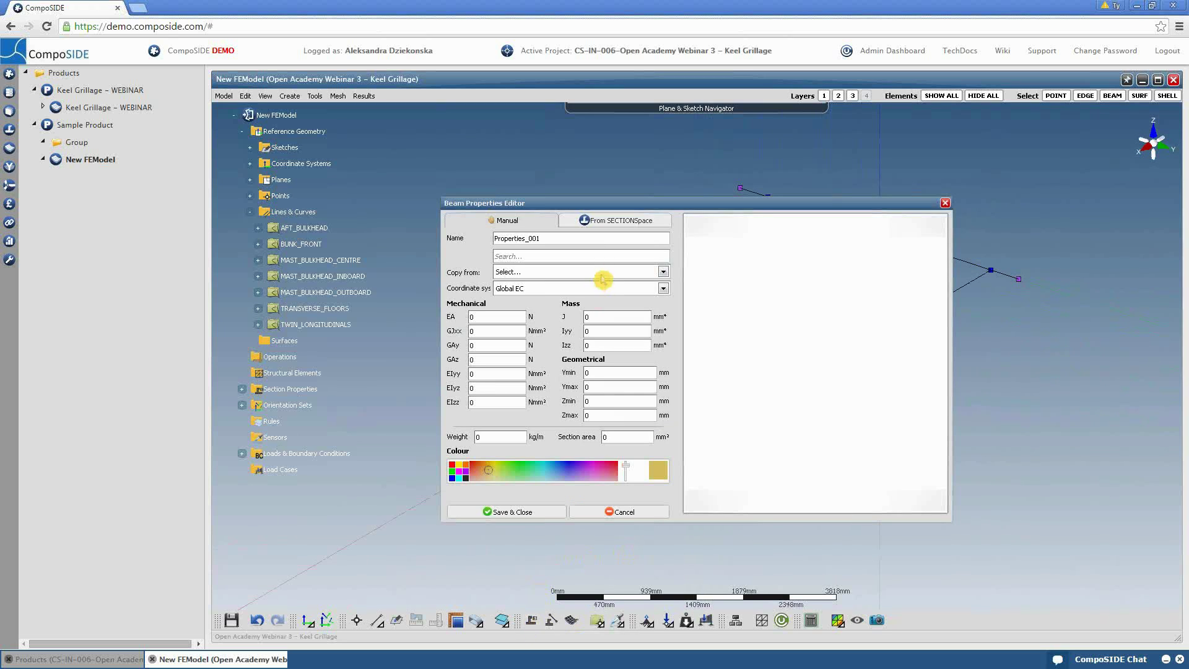
left_click(610, 224)
left_click(563, 278)
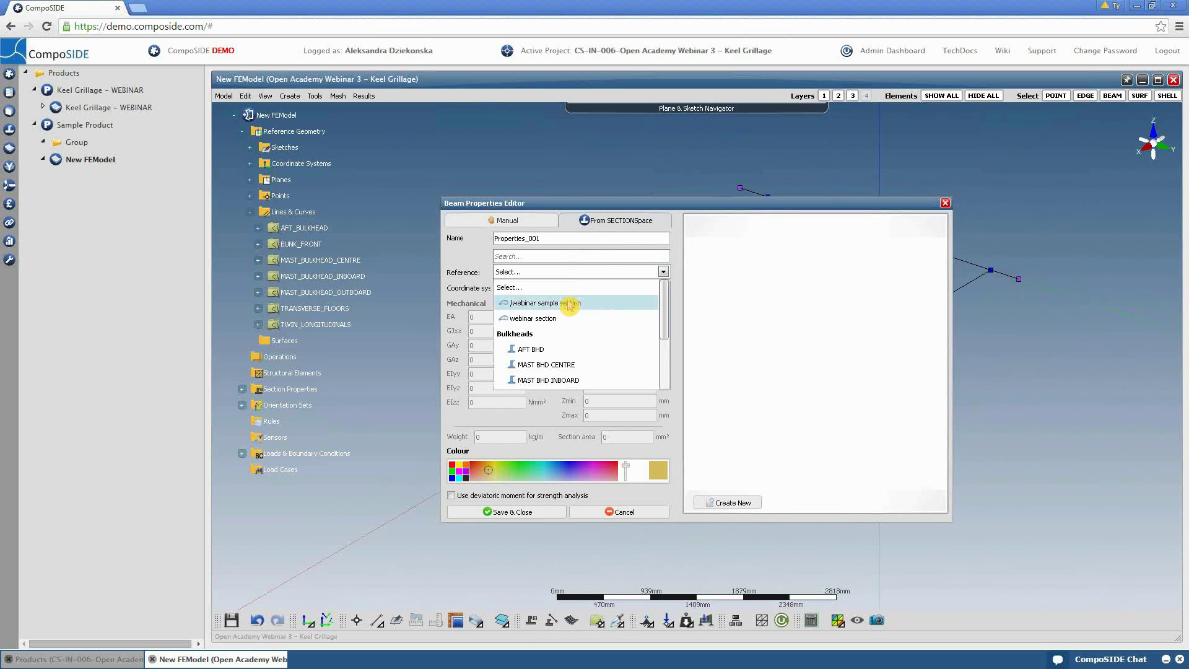
left_click(567, 303)
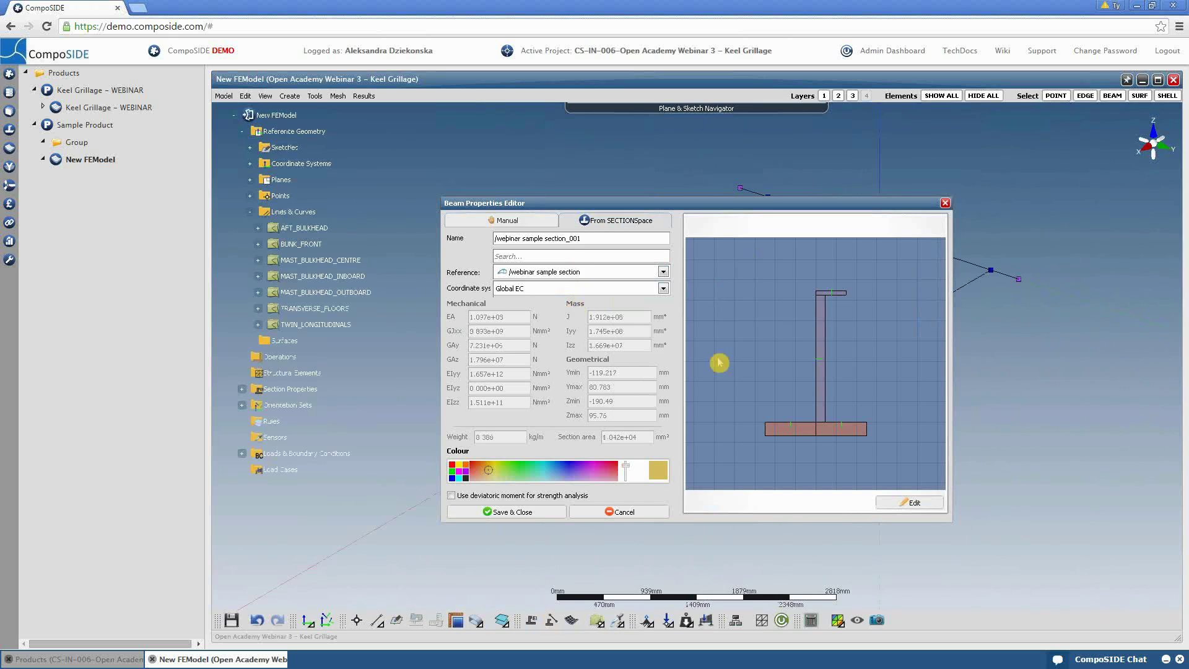
left_click(509, 512)
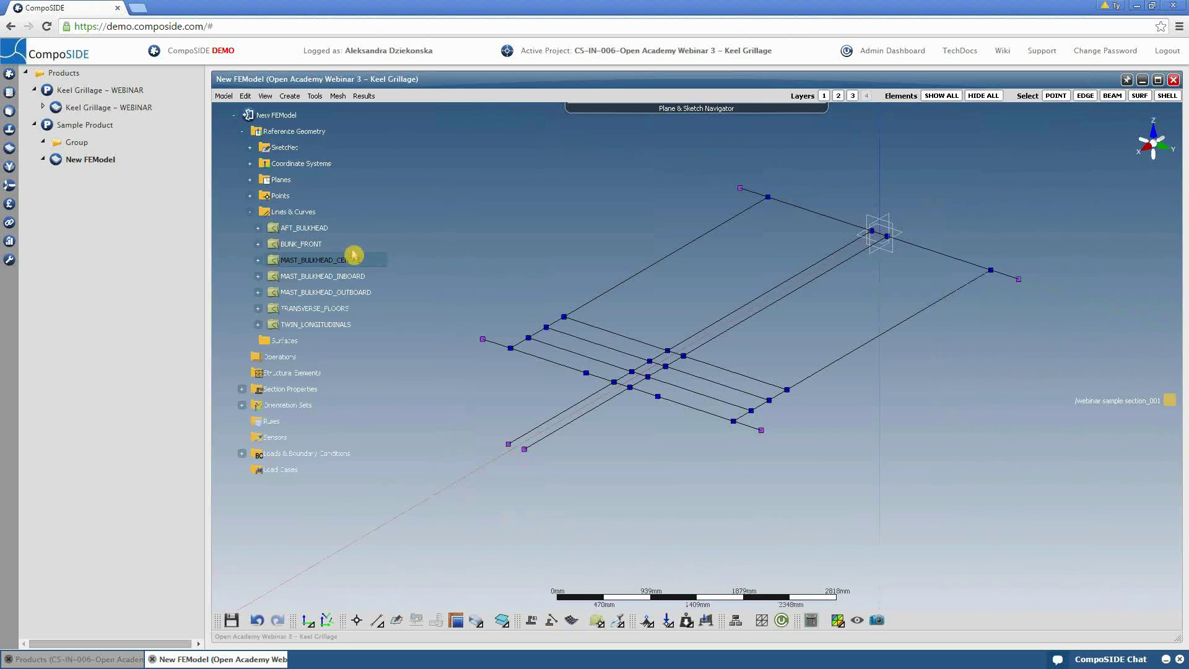
Step: Create beams on the MAST_BULKHEAD_CENTRE lines using the /webinar sample section_001 properties, and inspect the generated beam
left_click(313, 264)
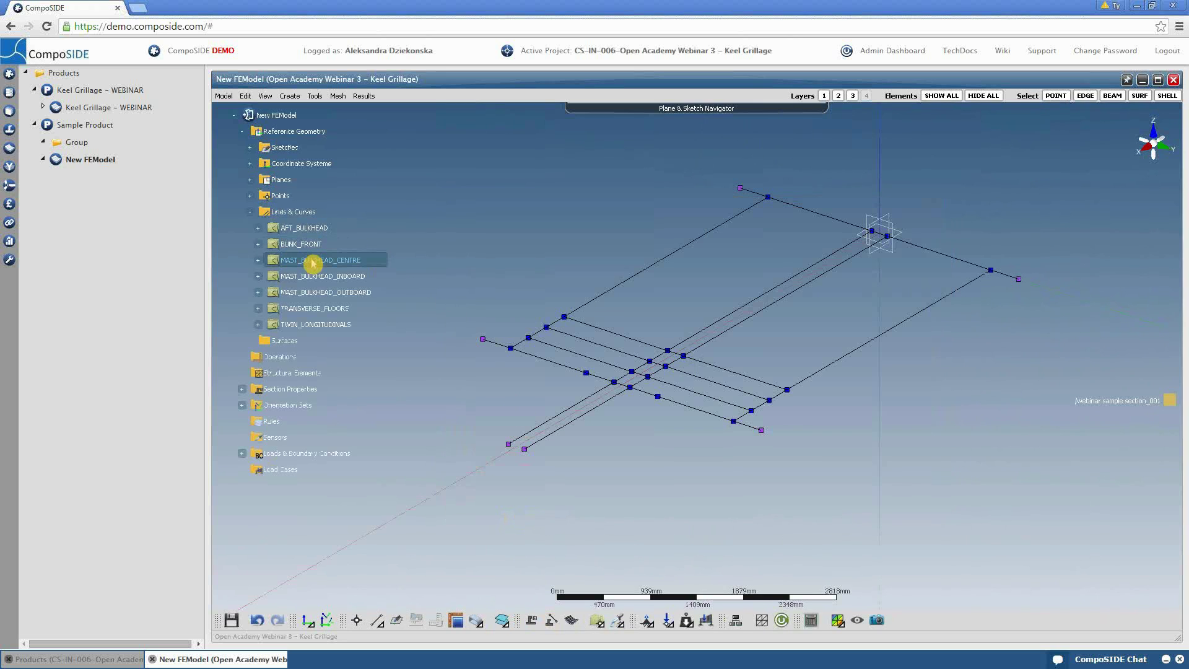
right_click(313, 264)
left_click(338, 314)
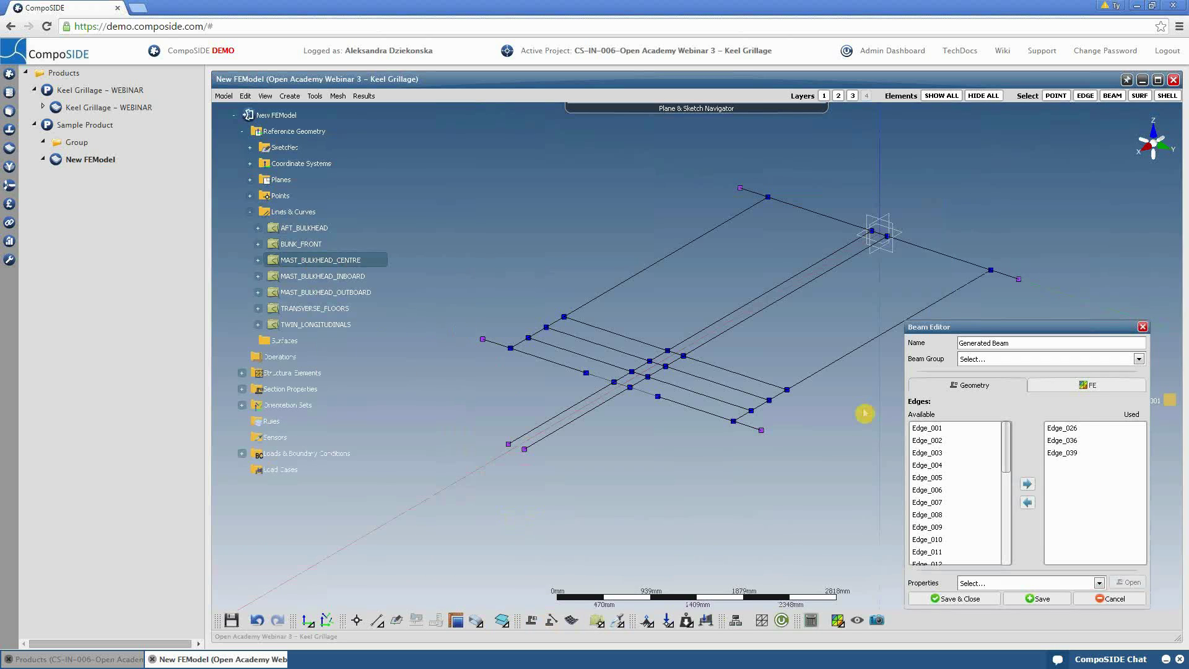
left_click(1028, 583)
left_click(1011, 613)
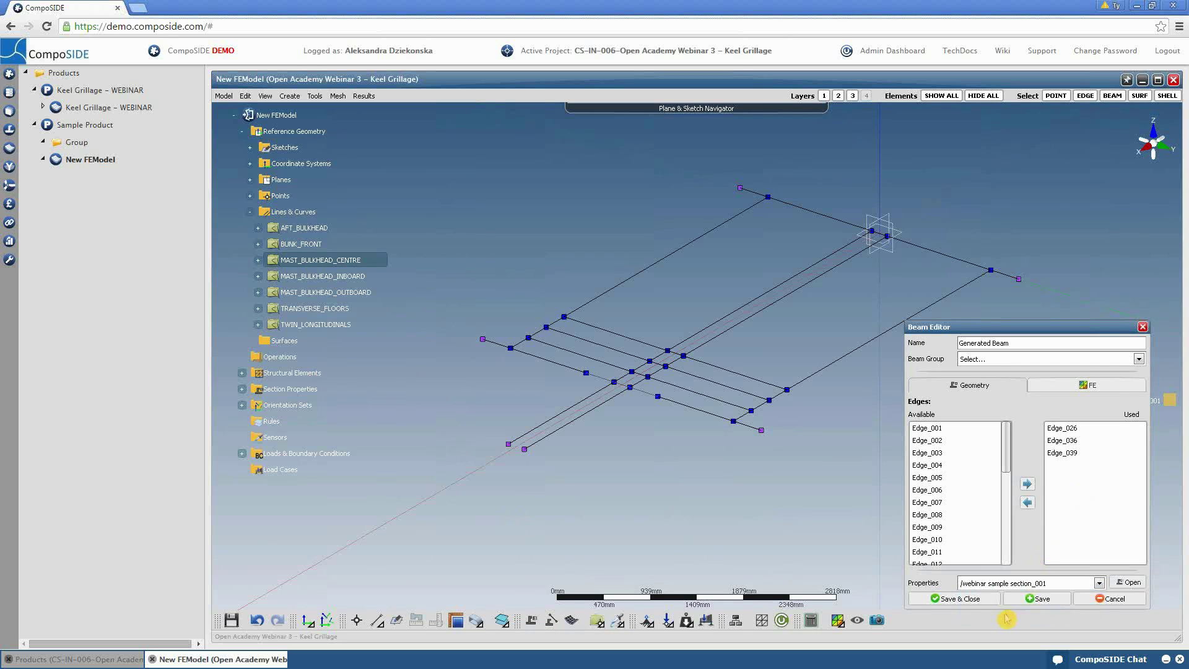
left_click(954, 598)
middle_click_drag(806, 522, 675, 464)
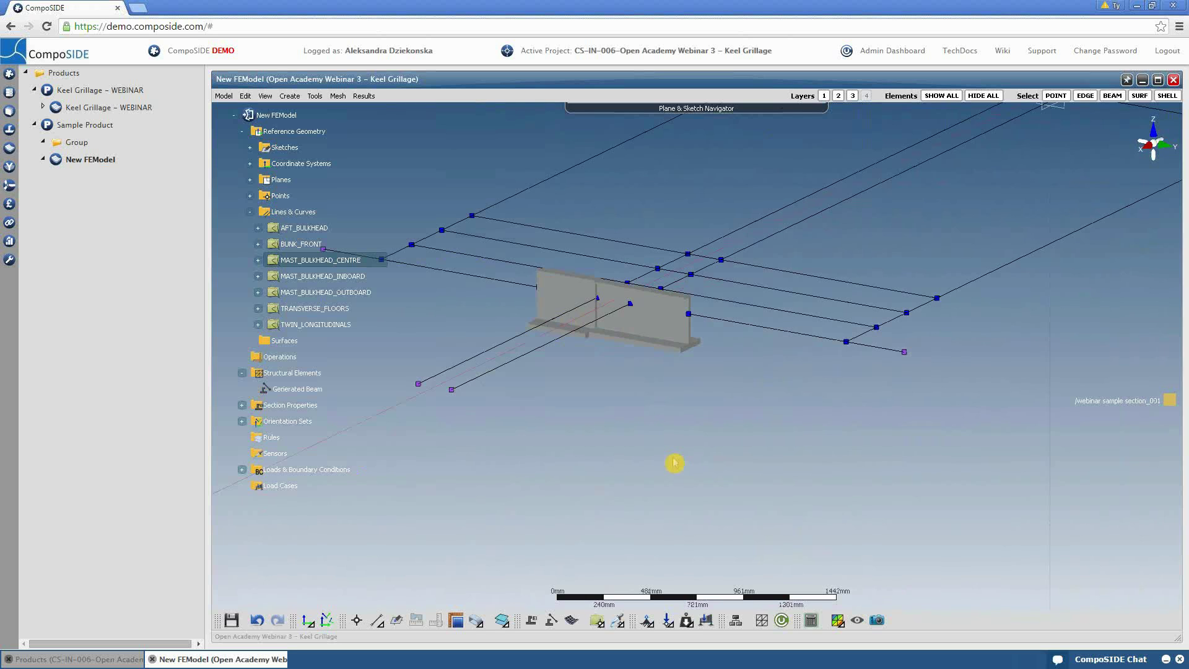
middle_click_drag(615, 390, 712, 388)
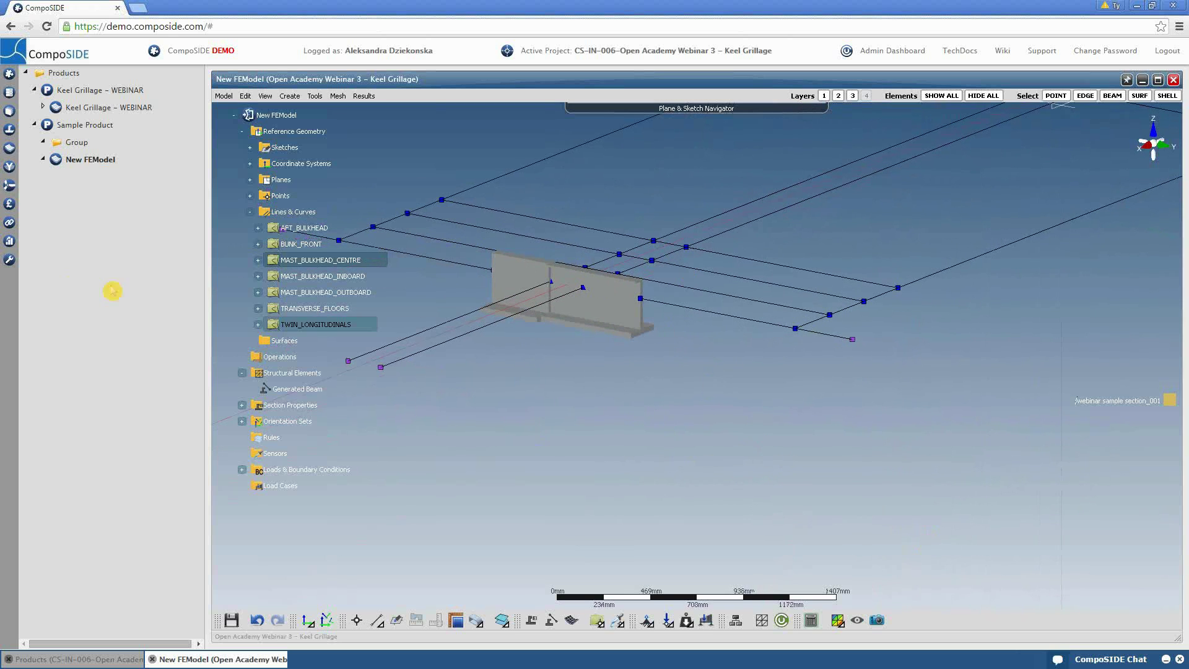
Step: Change the orientation of the MAST_BULKHEAD_CENTRE group to the Global coordinate system's Z+ axis
right_click(329, 260)
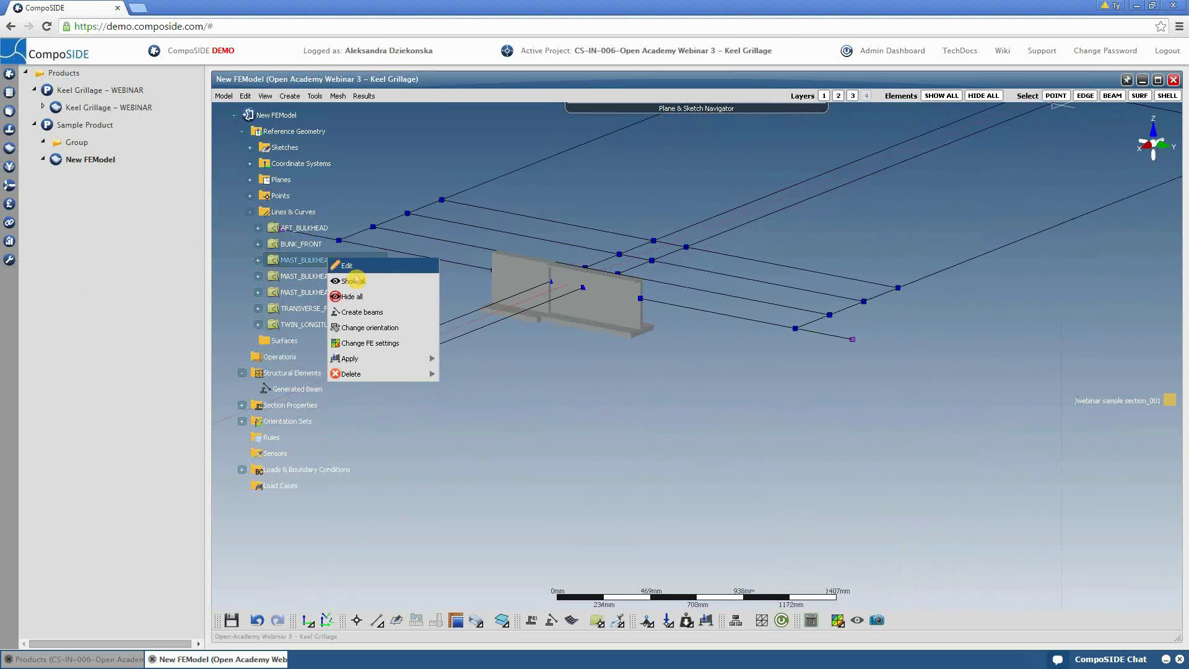
left_click(385, 330)
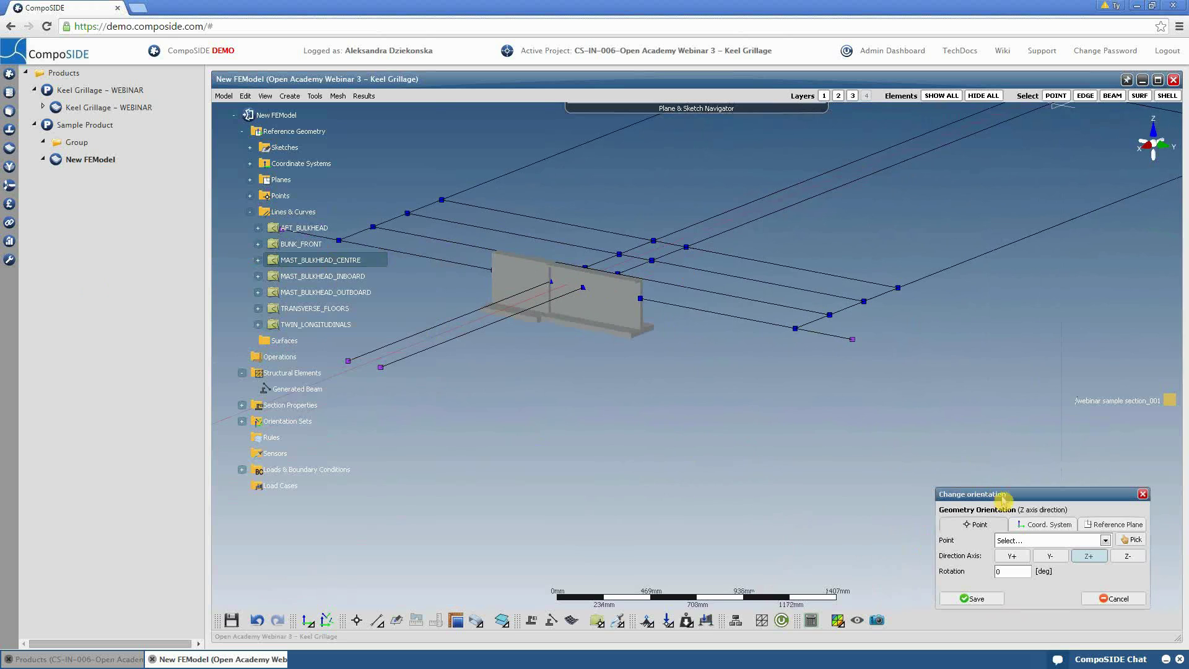
left_click(1046, 525)
left_click(1028, 540)
left_click(1038, 570)
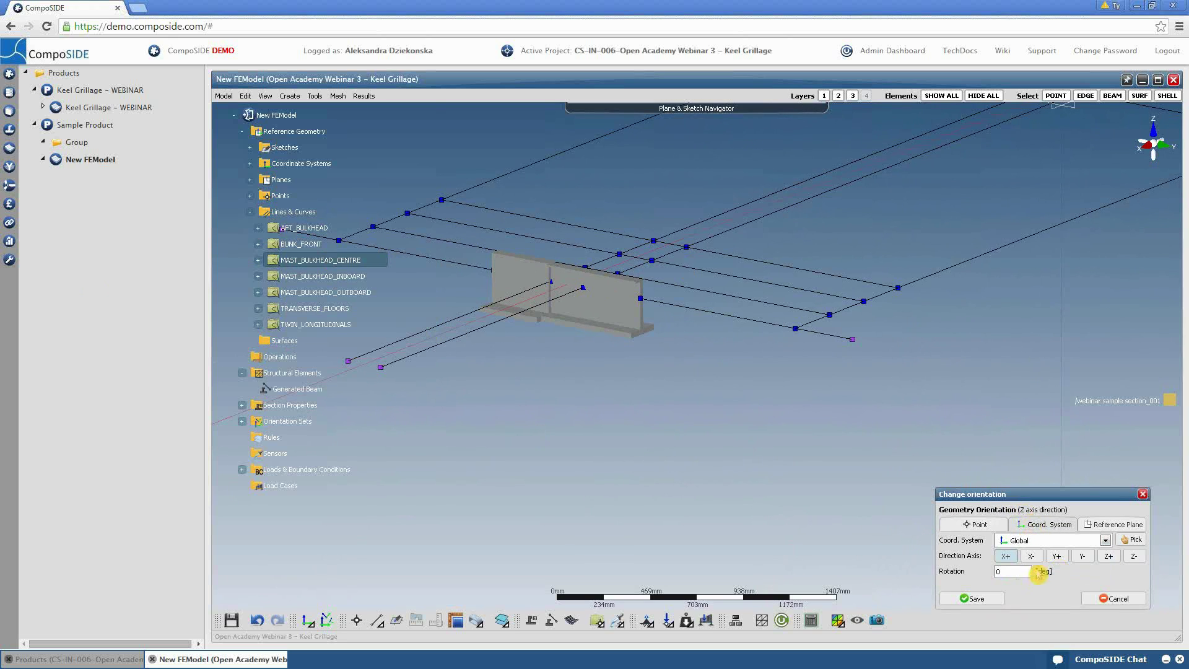
left_click(1108, 557)
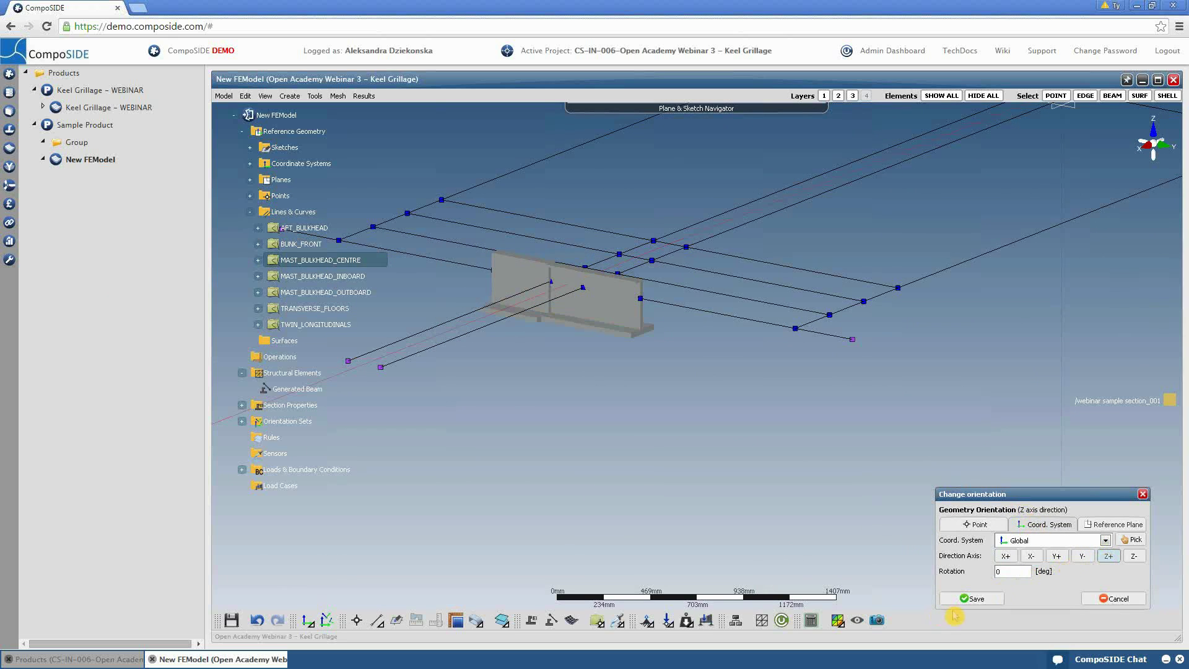
left_click(972, 599)
scroll(728, 449, "down", 4)
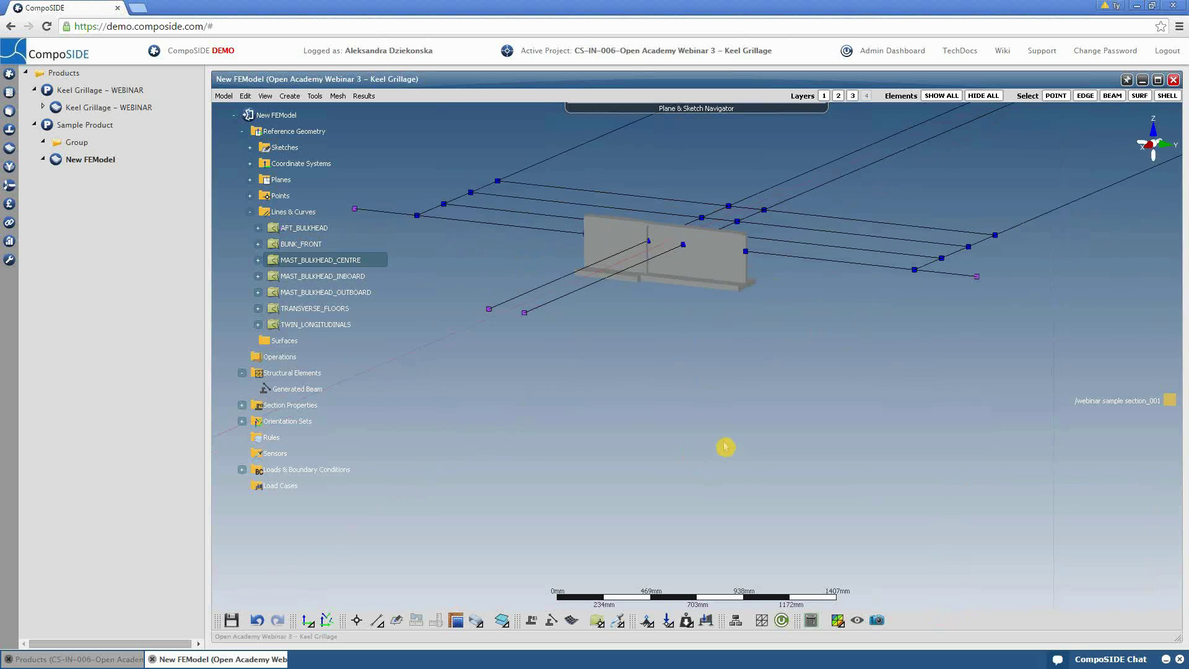
mouse_move(723, 445)
middle_mouse_down()
mouse_move(709, 465)
mouse_move(740, 459)
middle_mouse_up()
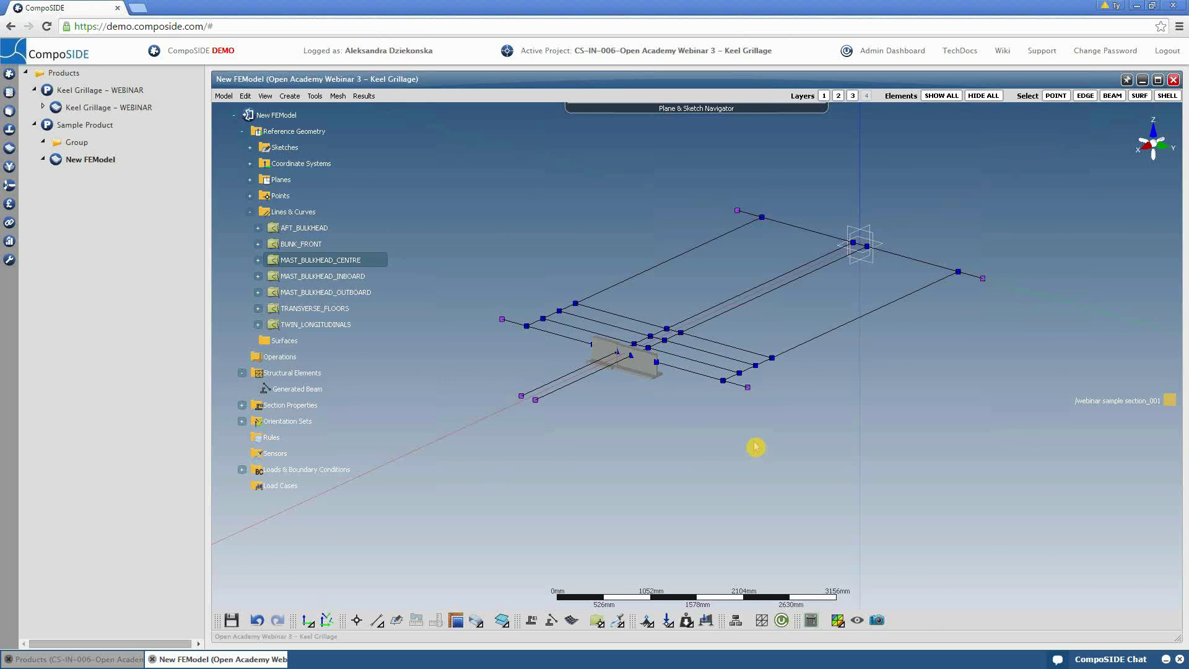
Step: Save and close the new FE model, and open the Keel Grillage – WEBINAR model
left_click(1175, 81)
left_click(619, 384)
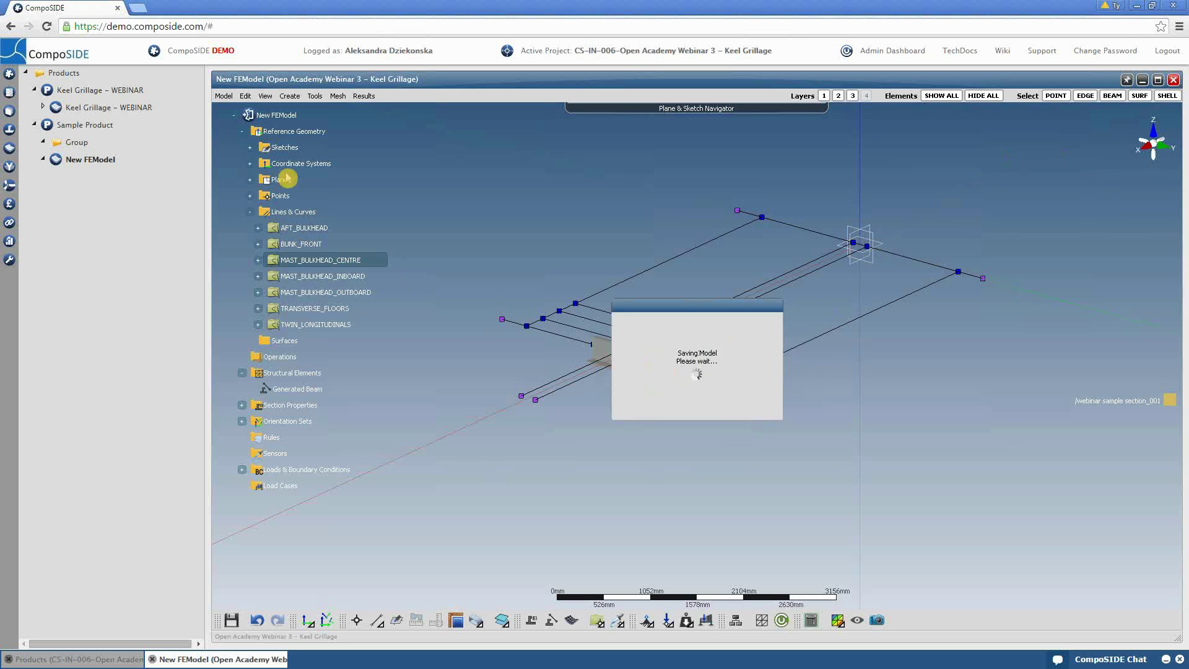
double_click(122, 107)
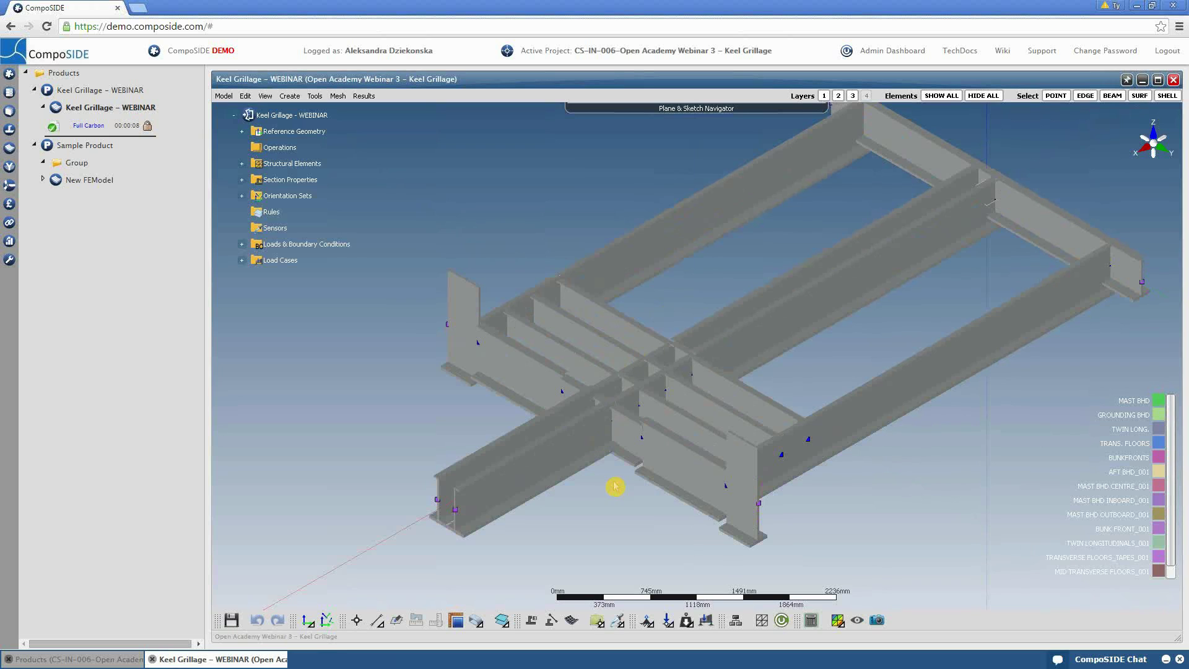
Step: Colour the beams by Section Properties and inspect the grillage's different beam sections
left_click_drag(615, 498, 384, 130)
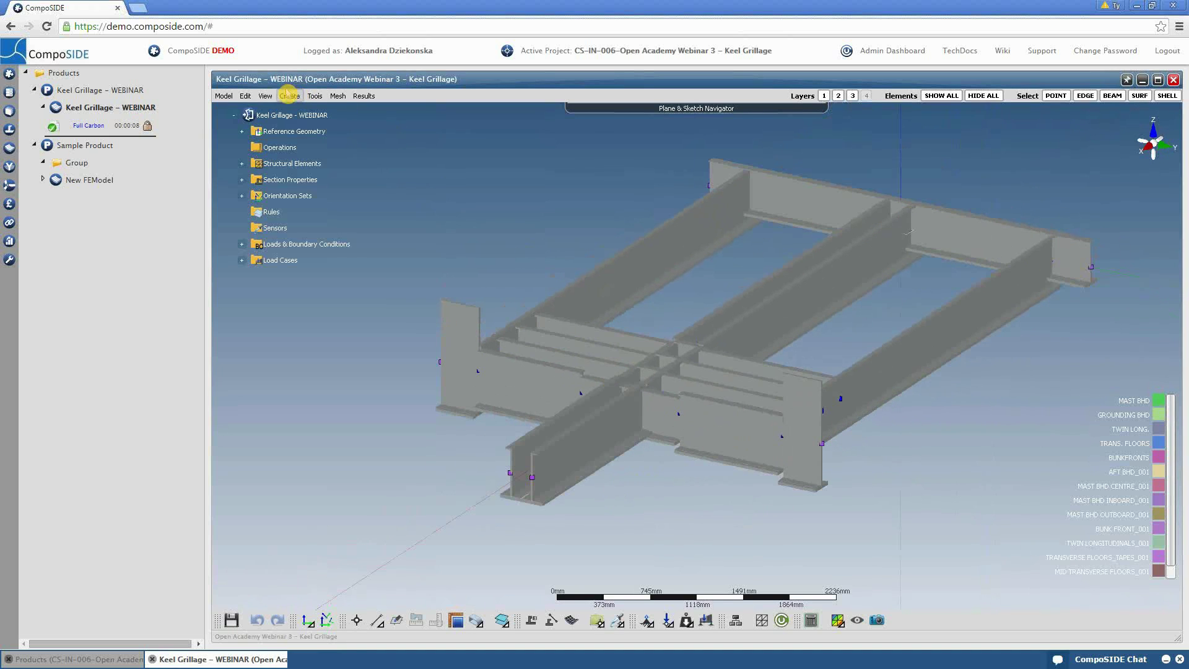
left_click(263, 97)
mouse_move(306, 215)
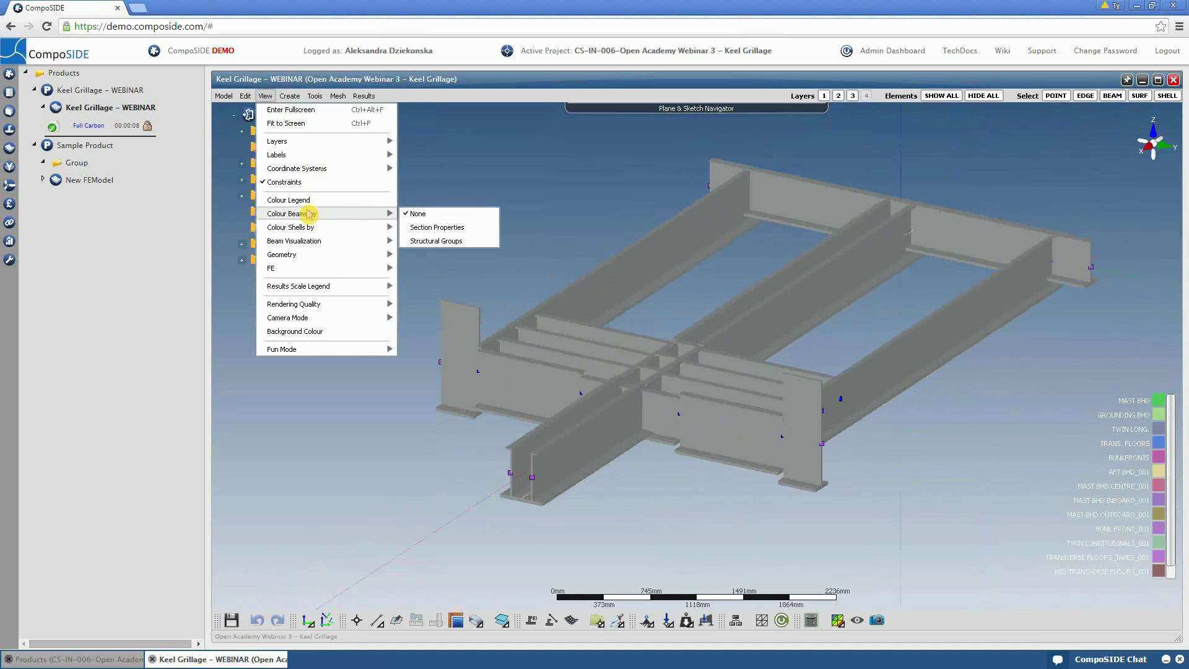
left_click(451, 228)
left_click(659, 462)
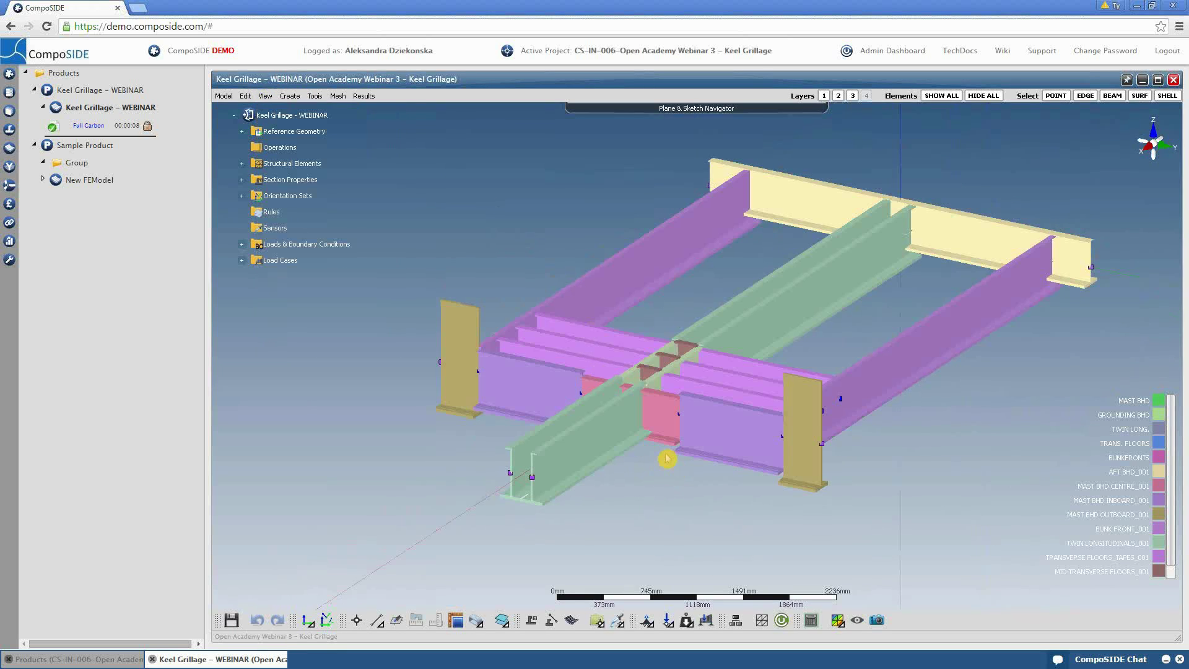
scroll(660, 463, "down", 5)
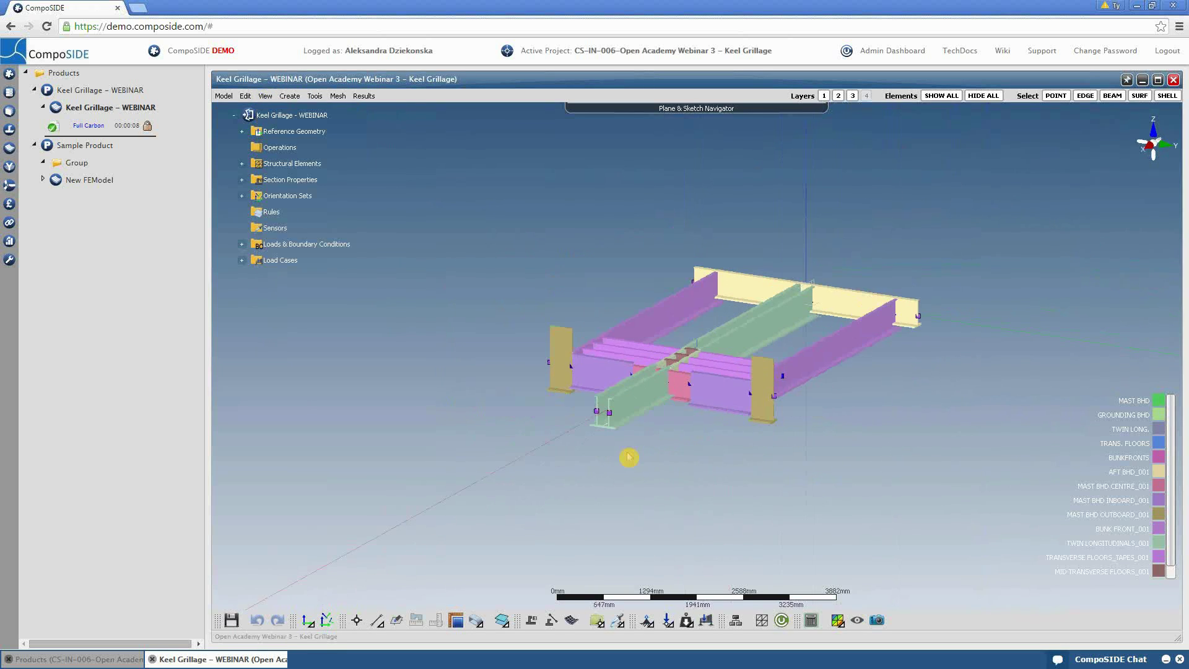
scroll(668, 435, "up", 6)
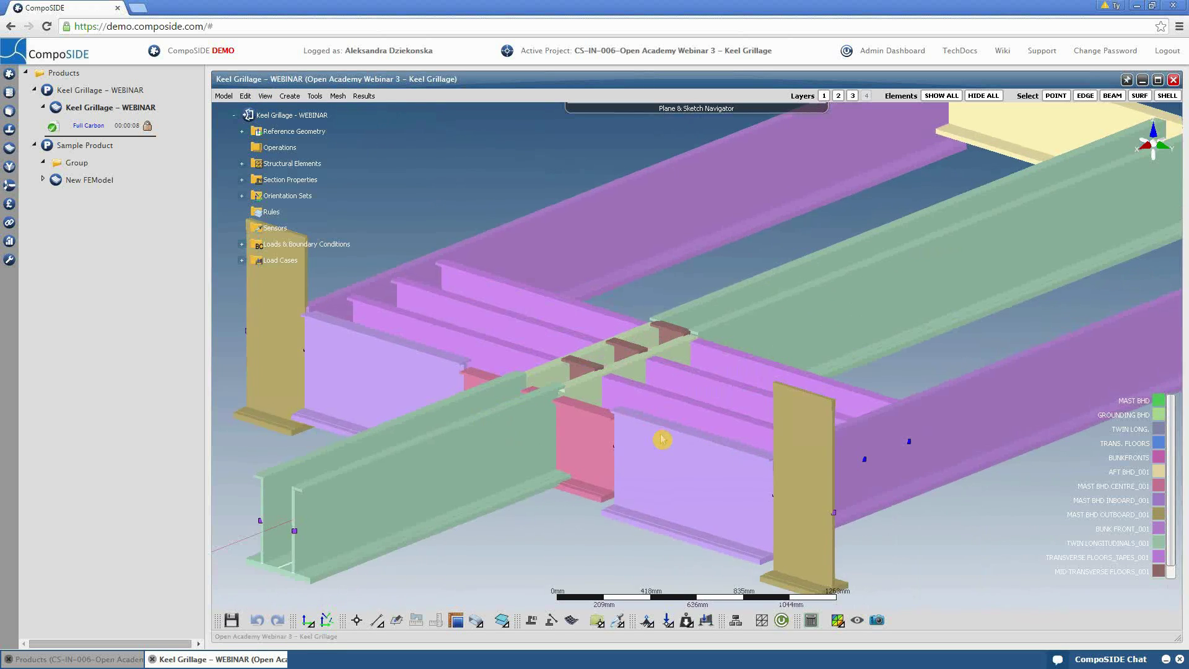
mouse_move(662, 440)
scroll(662, 440, "down", 4)
Step: Examine the loads and constraints of the GROUNDING and KNOCKDOWN load cases and review the defined line loads
double_click(273, 261)
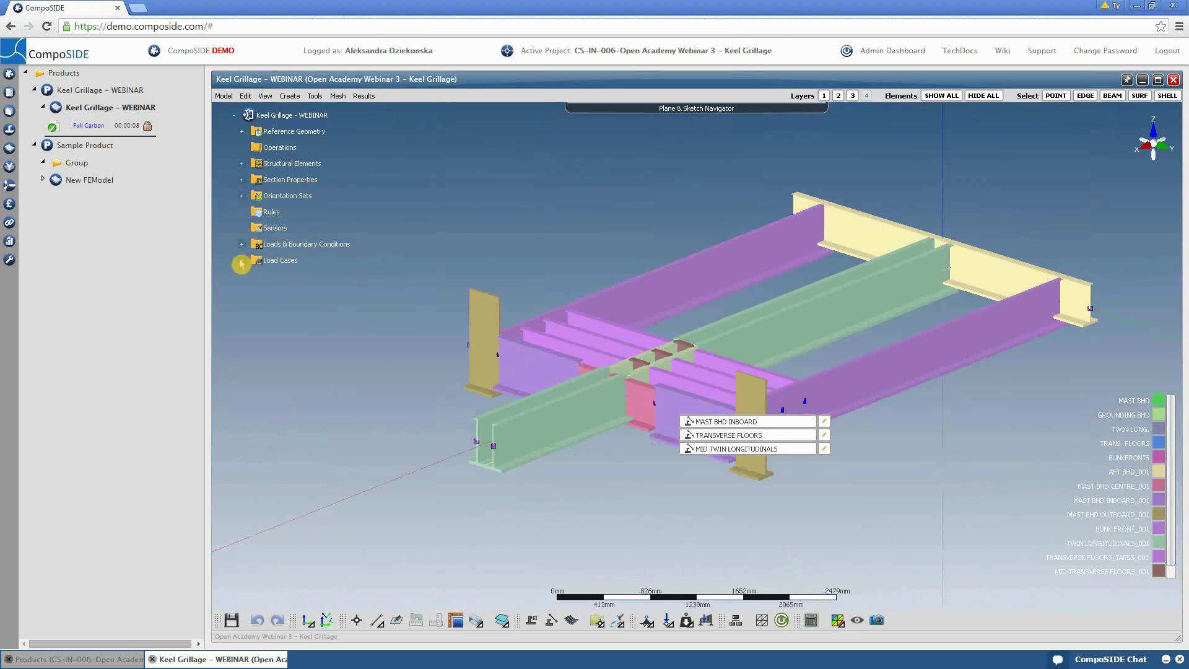
left_click(277, 279)
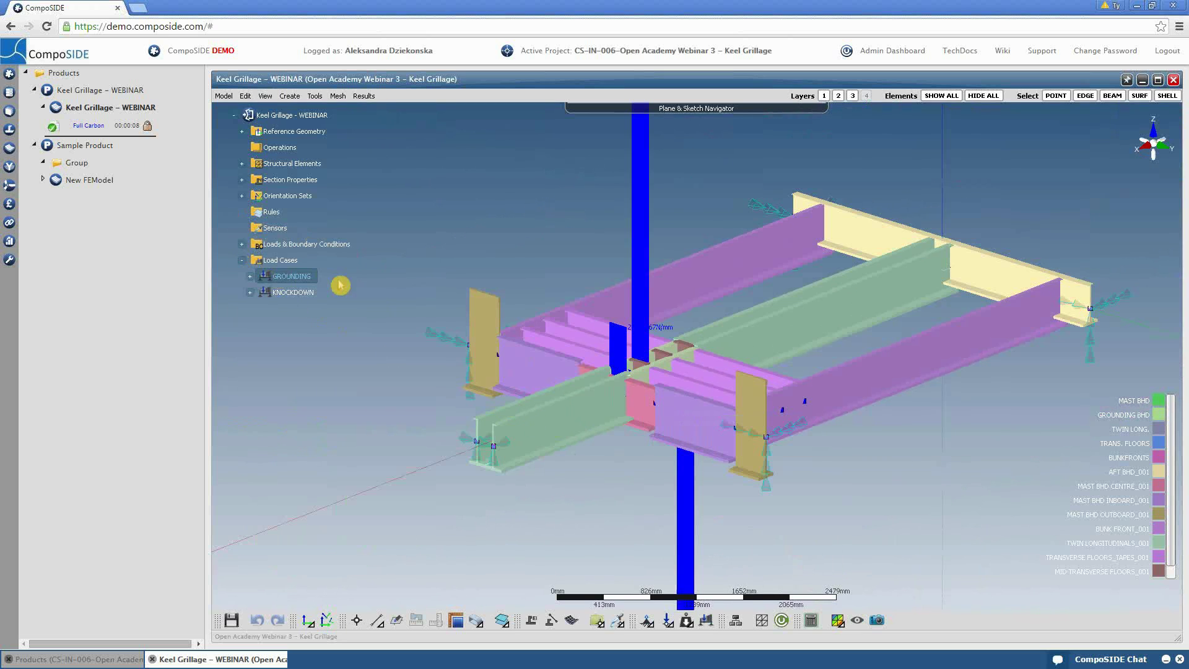
middle_click_drag(380, 393, 340, 329)
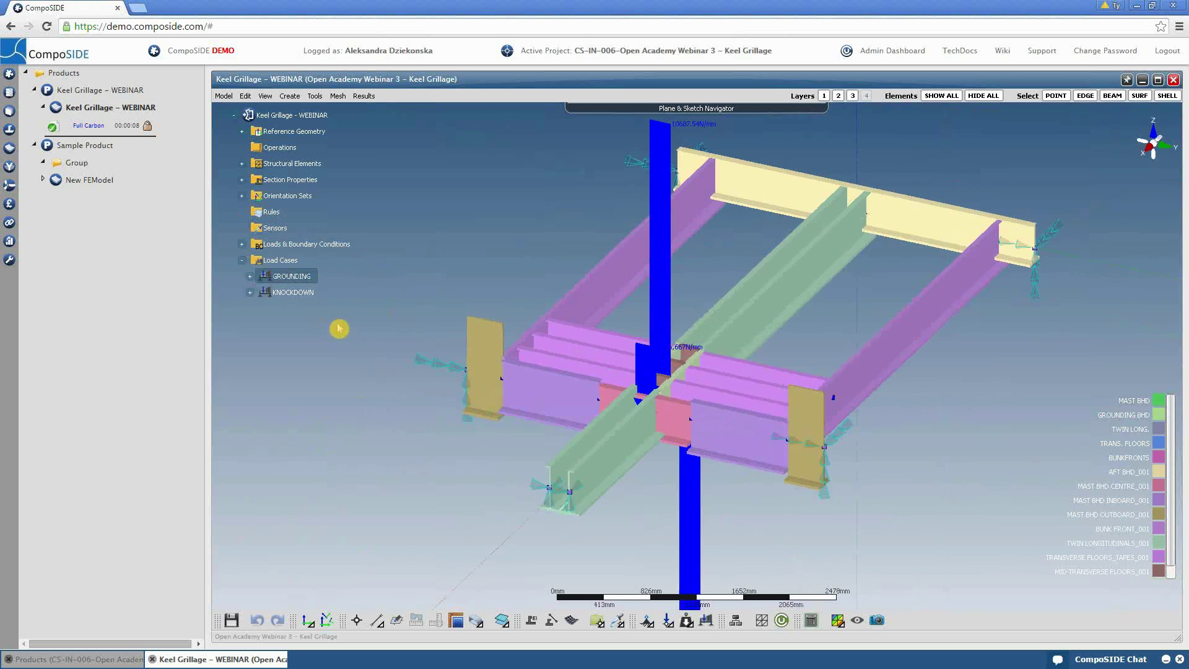
left_click(294, 293)
mouse_move(465, 407)
middle_mouse_down()
mouse_move(425, 369)
mouse_move(425, 406)
mouse_move(456, 404)
mouse_move(444, 404)
middle_mouse_up()
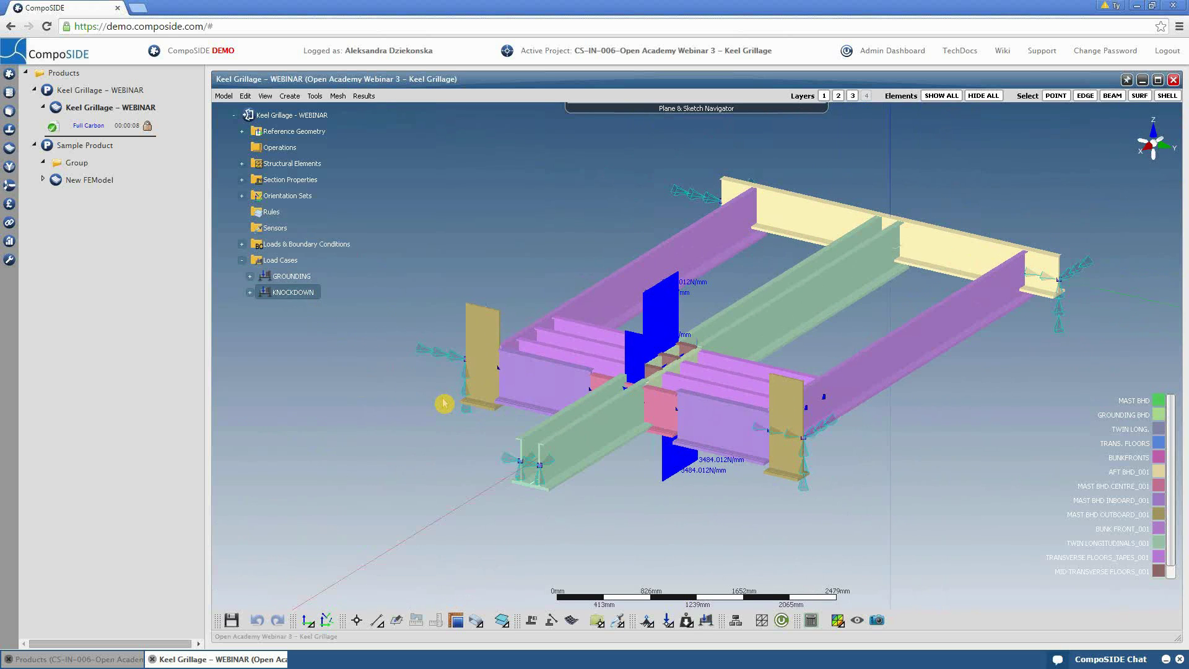
left_click(254, 248)
left_click(250, 309)
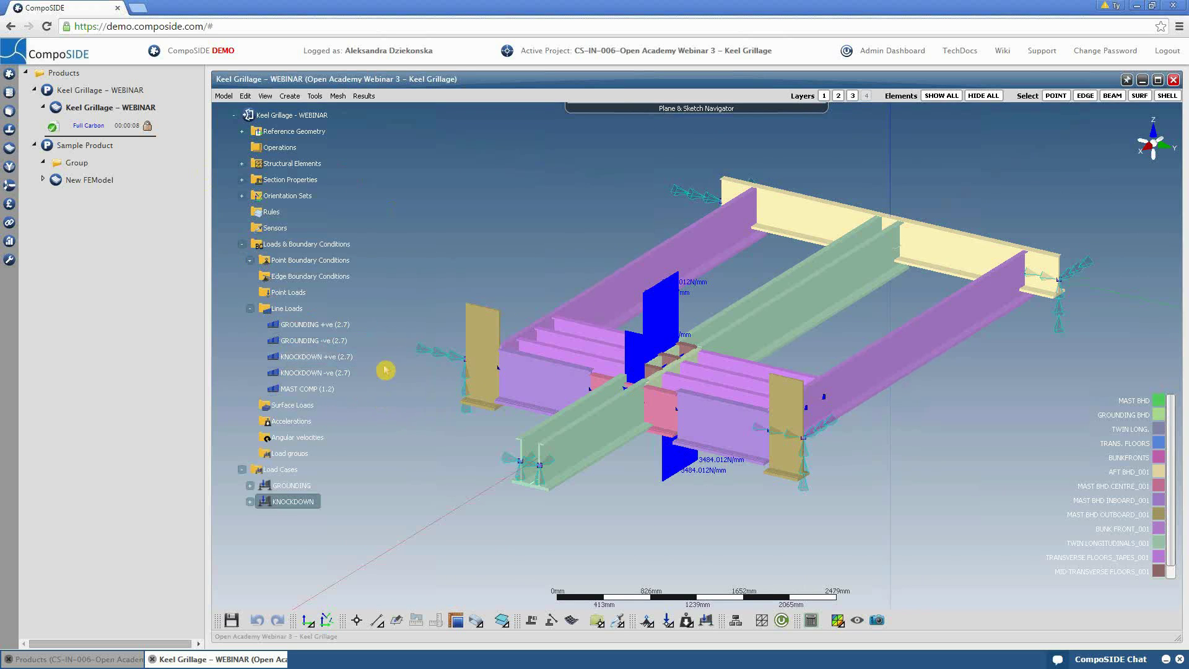
left_click(251, 309)
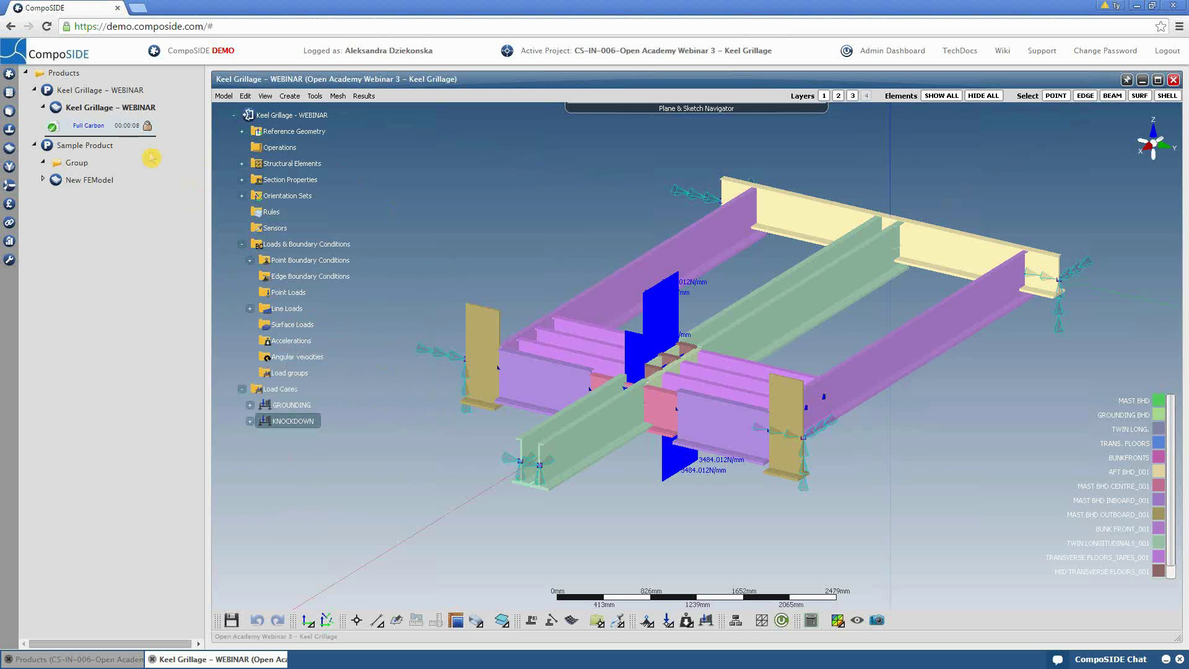
Step: Load the Full Carbon results and set the displacement scale to 8.8 for the KNOCKDOWN nodal displacement plot
double_click(96, 127)
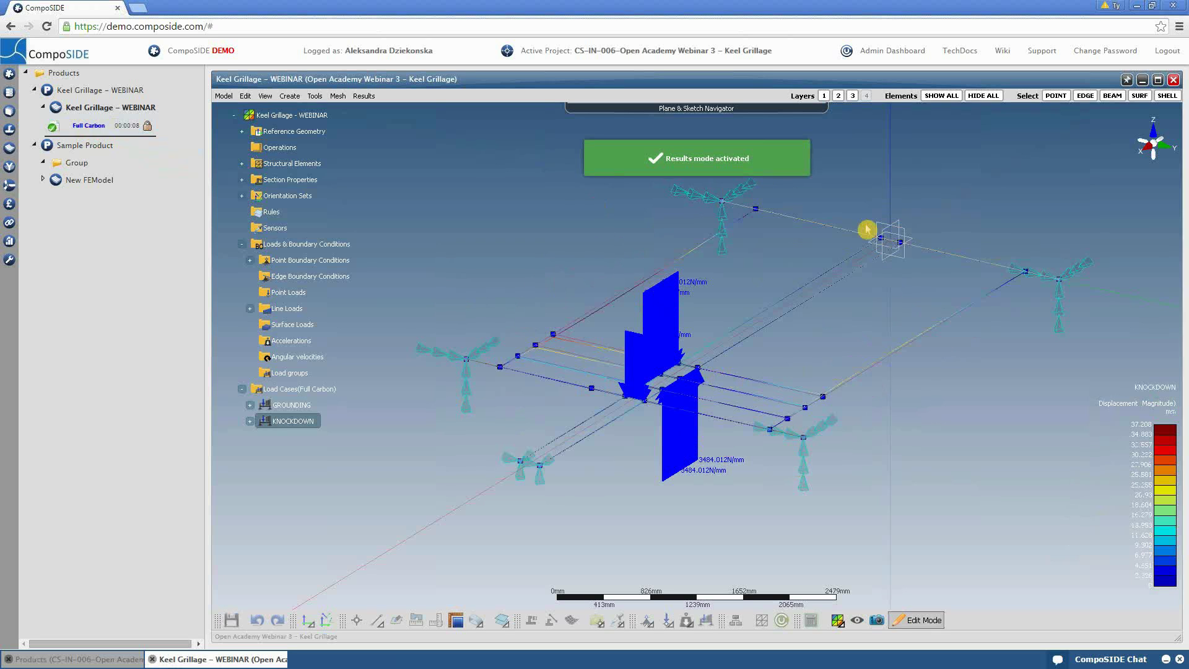
left_click_drag(570, 491, 651, 480)
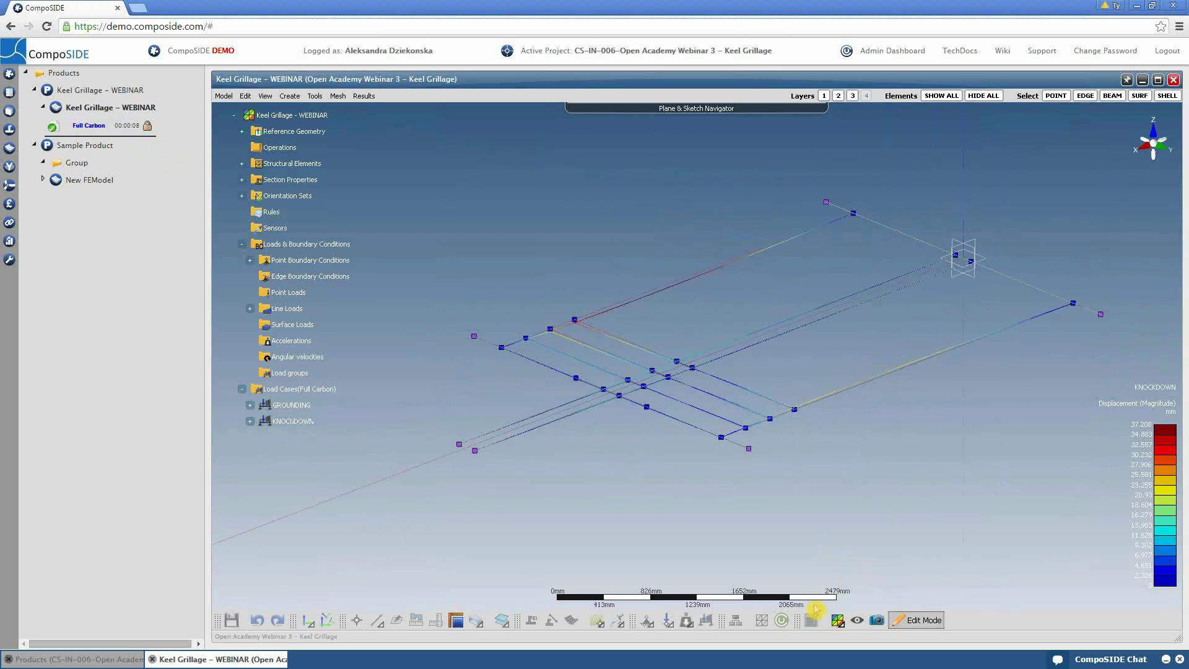
left_click(837, 620)
scroll(722, 467, "up", 2)
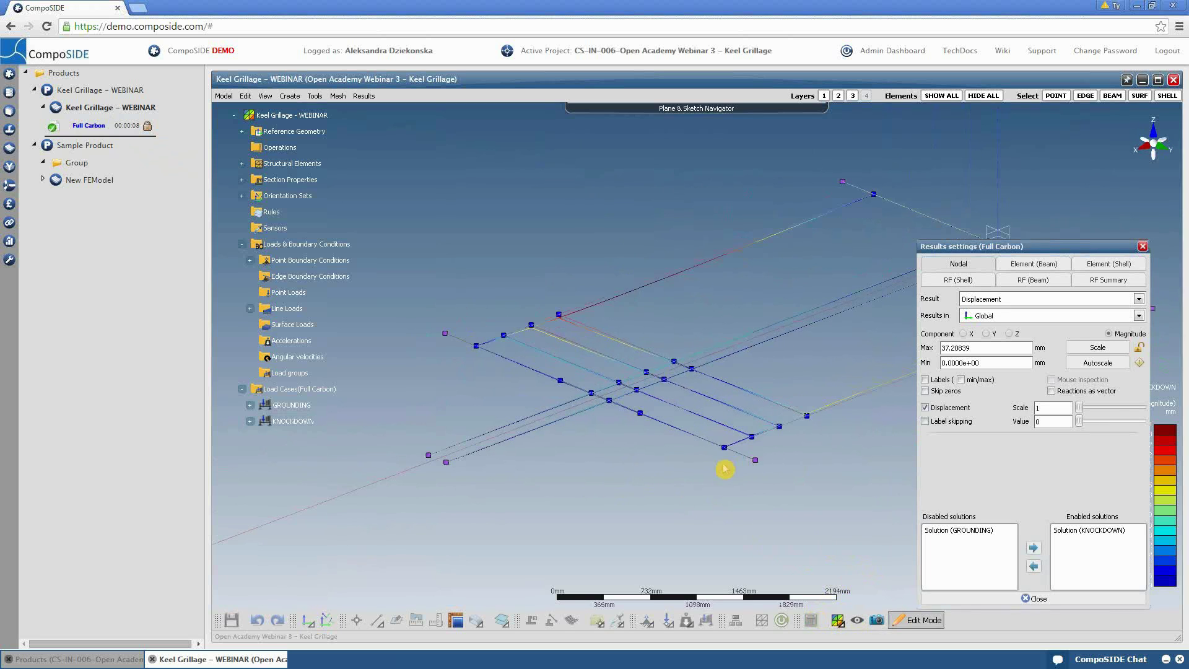
left_click_drag(1081, 407, 1081, 409)
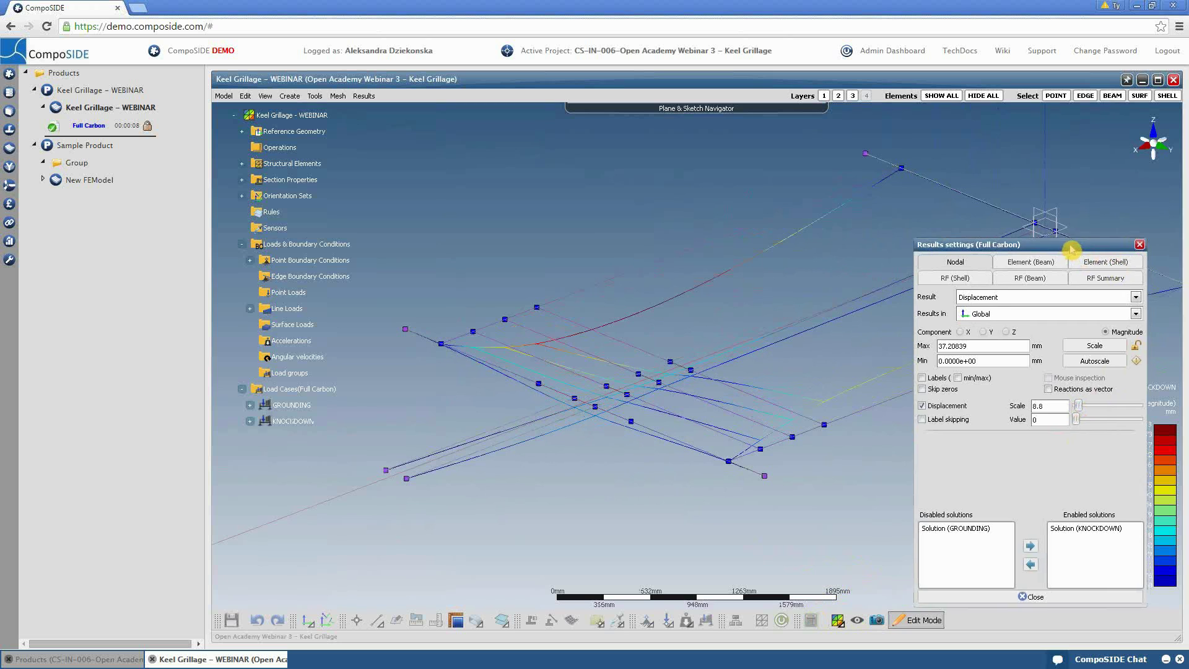
left_click_drag(1073, 252, 1021, 216)
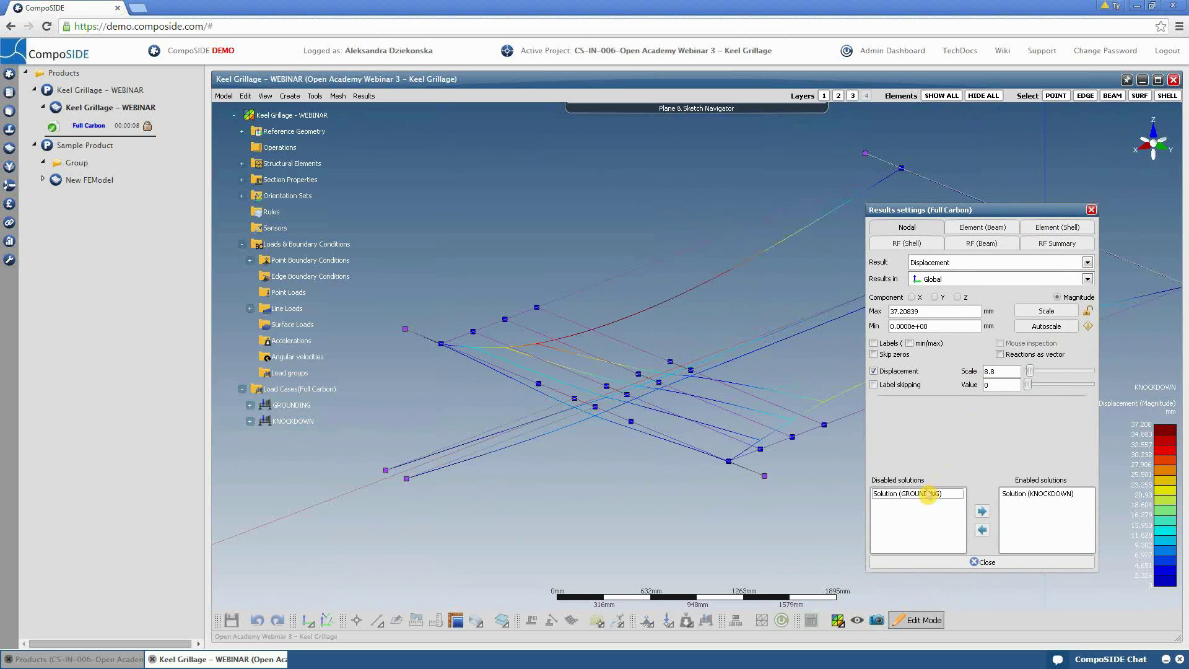
Step: Switch the enabled solution from KNOCKDOWN to GROUNDING and plot the beam elements' Local Displacement (Y+Z)
left_click_drag(929, 494, 1053, 495)
left_click_drag(810, 335, 767, 433)
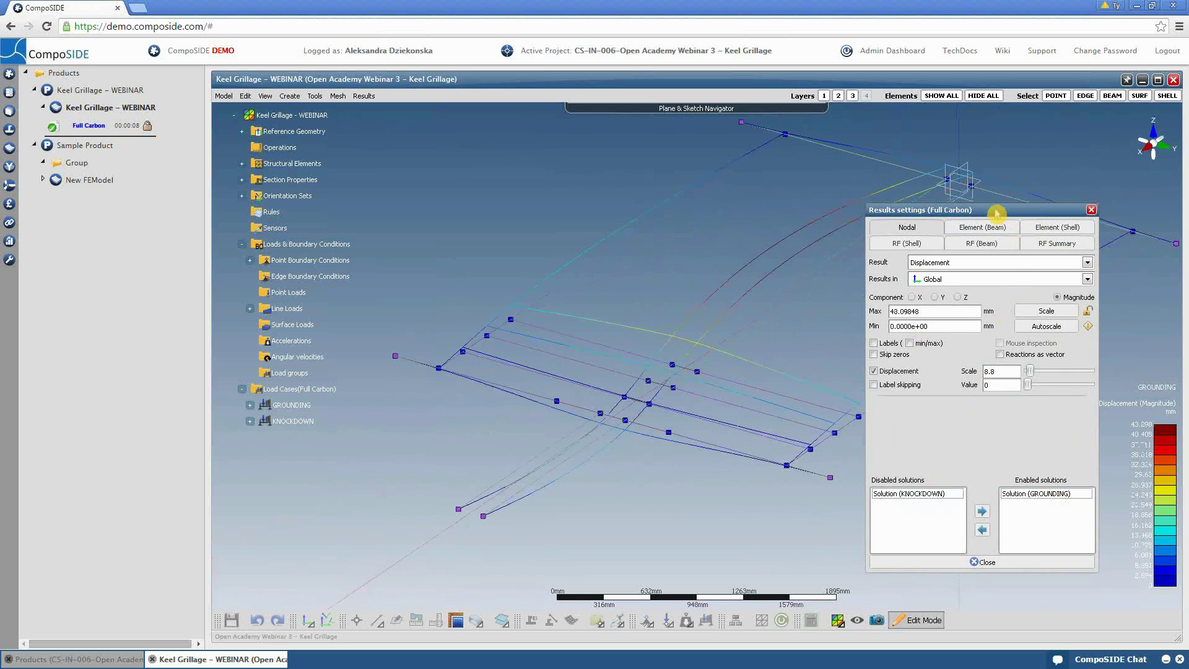
left_click(991, 228)
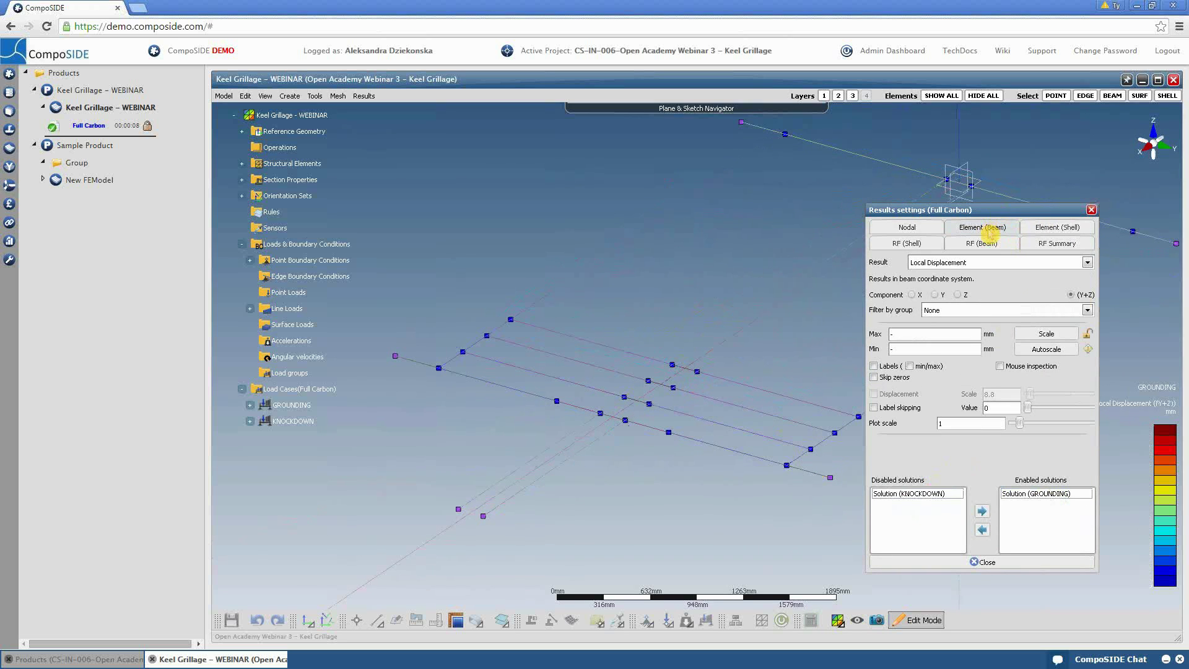
left_click_drag(833, 363, 790, 364)
scroll(790, 364, "down", 2)
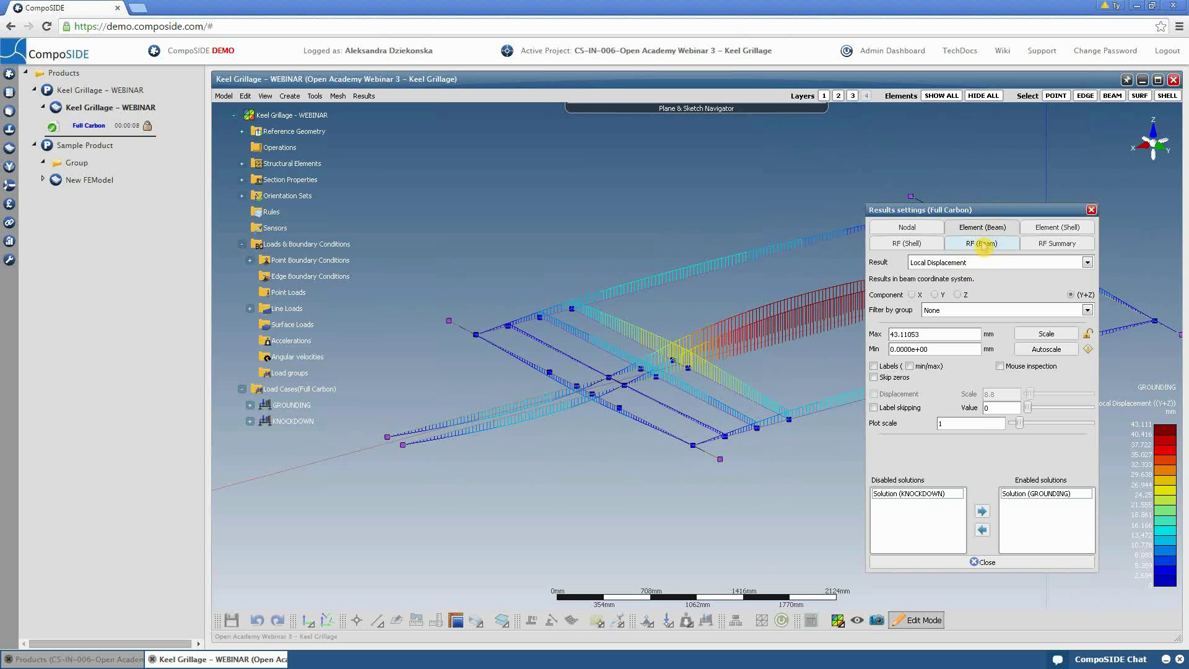
Step: Find the global minimum beam reserve factor for the GROUNDING solution with failure type Fibre and inspect its location on the grillage
left_click(984, 245)
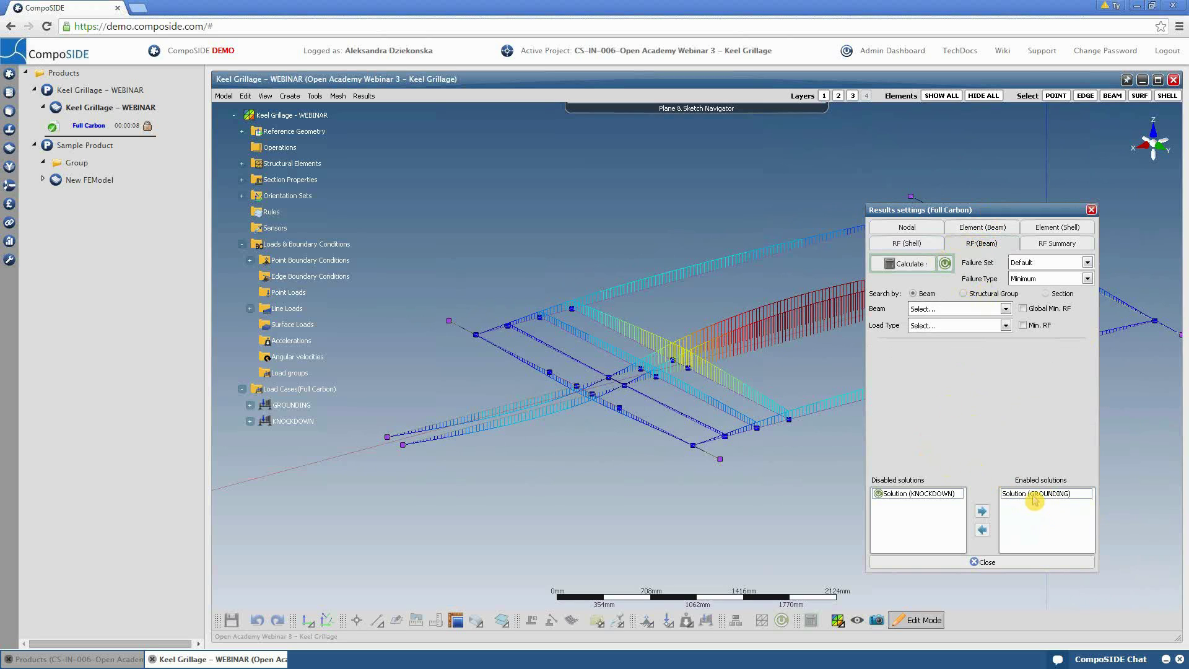
left_click(1044, 278)
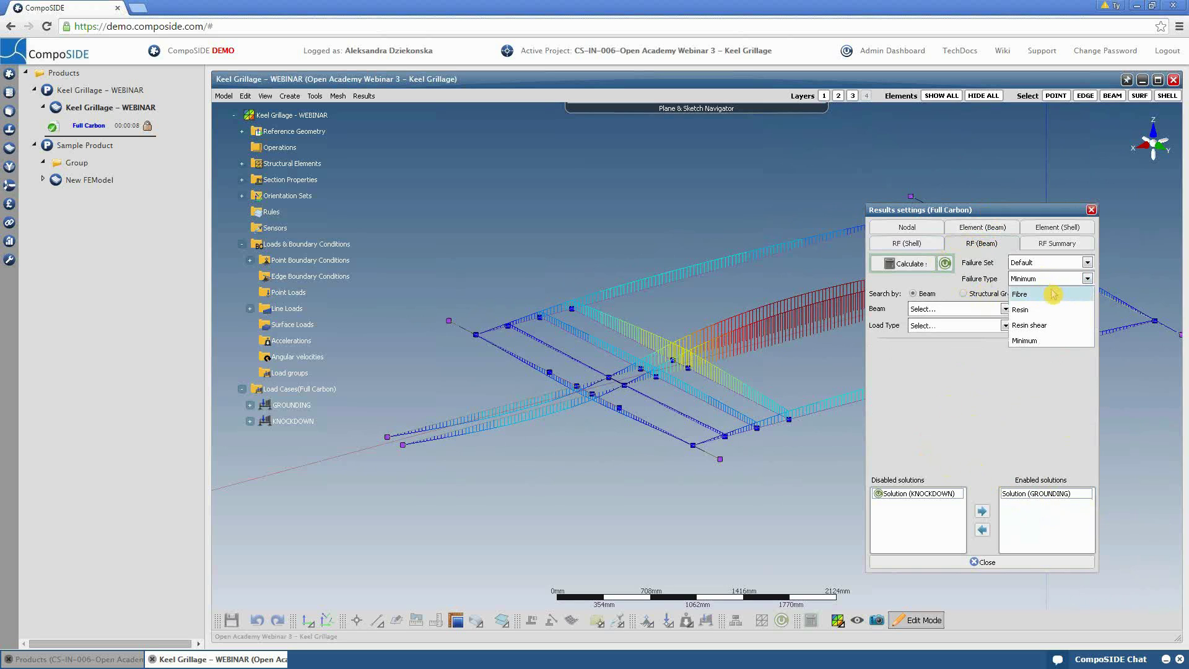
left_click(1047, 295)
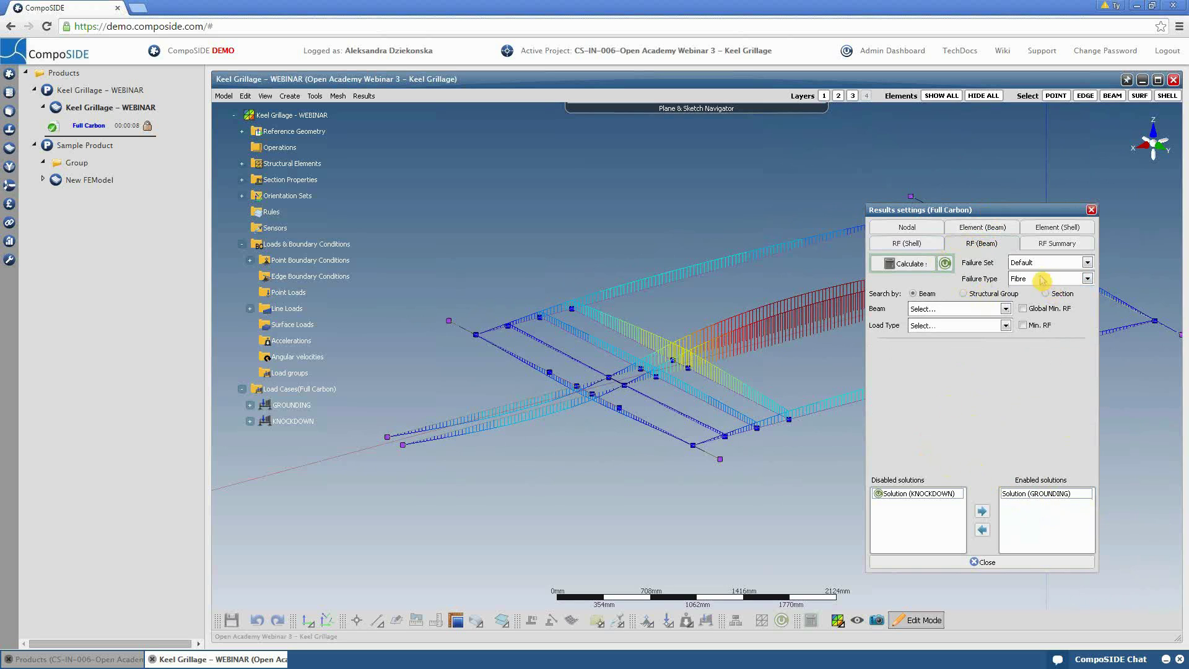
left_click(1031, 308)
left_click_drag(963, 211, 998, 215)
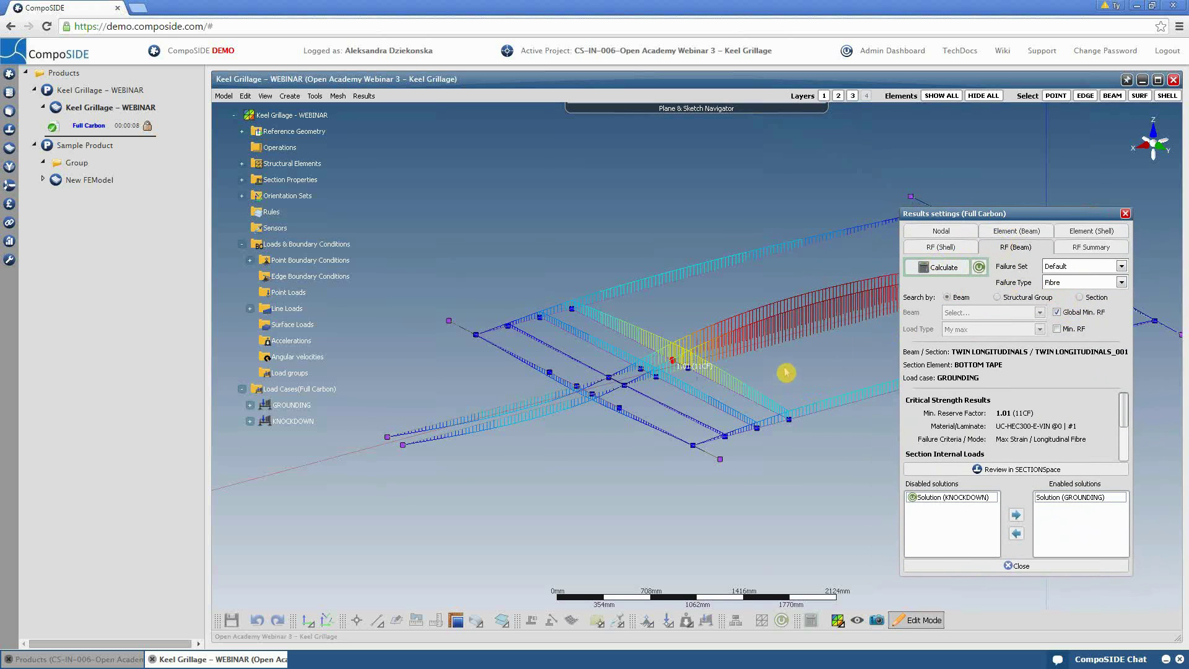
left_click_drag(786, 371, 692, 380)
scroll(692, 380, "up", 5)
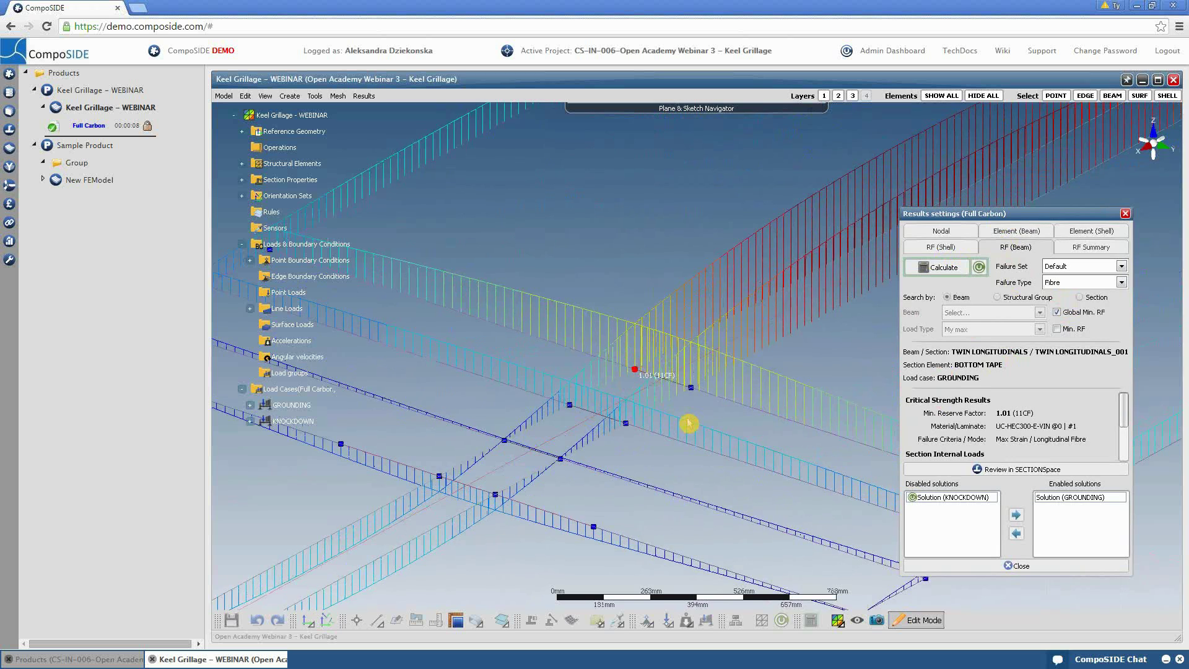
scroll(682, 415, "down", 3)
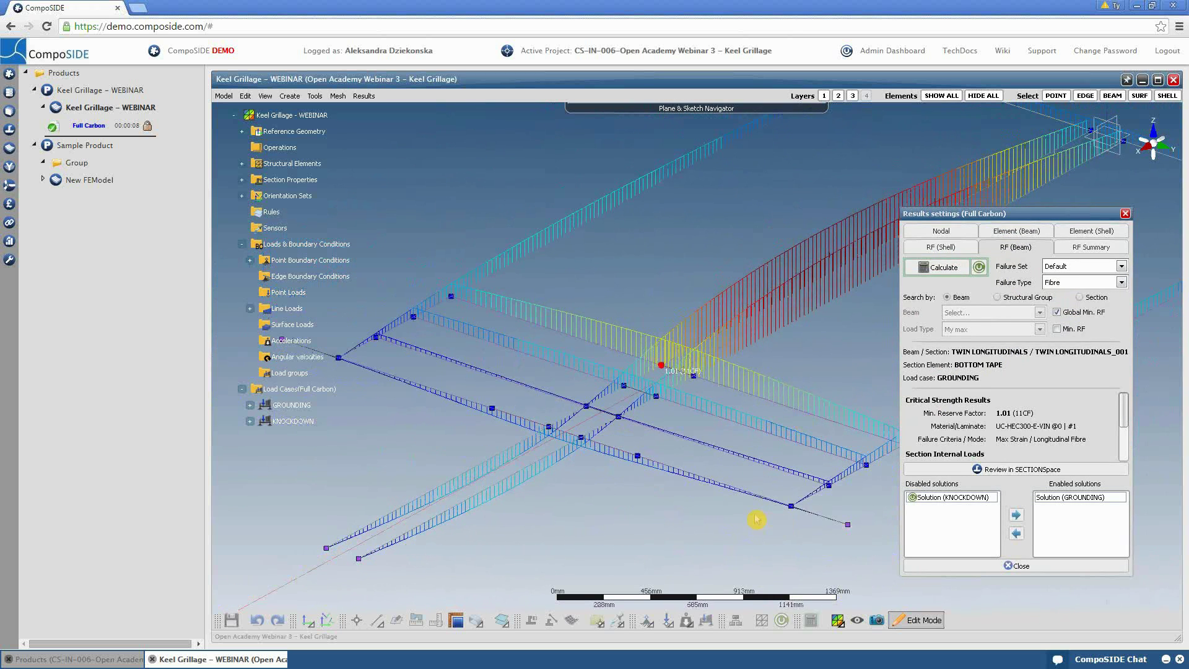
left_click_drag(711, 532, 704, 506)
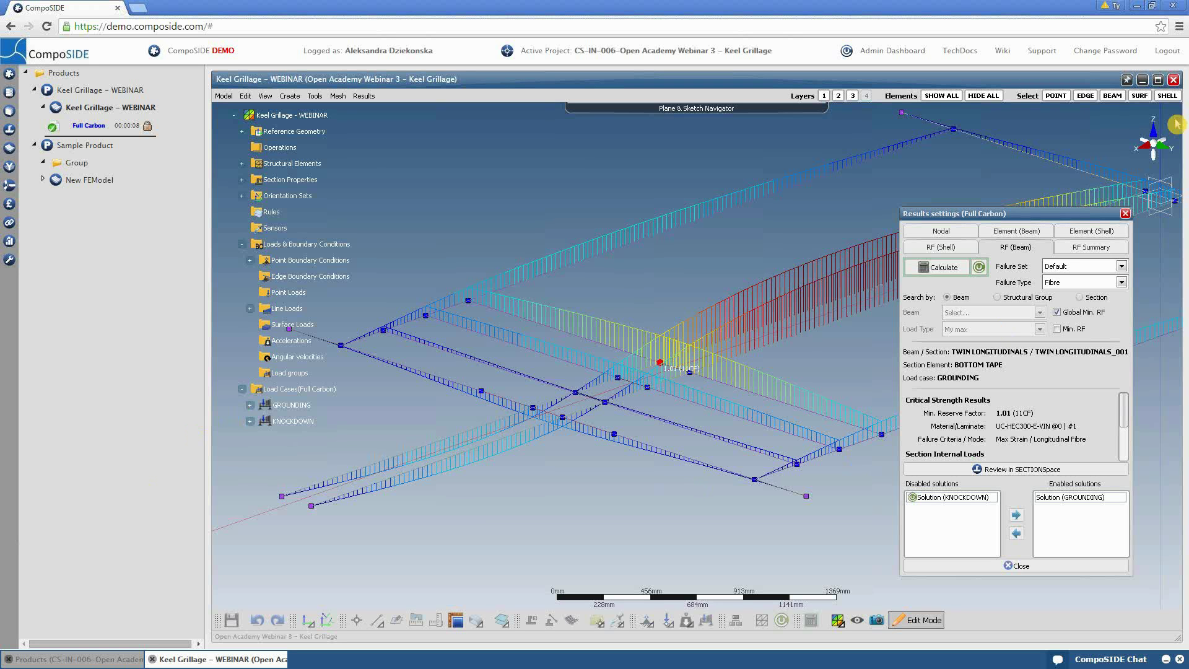
Step: Close the FE model and generate the bill of materials for the Keel Grillage – WEBINAR product
left_click(1173, 81)
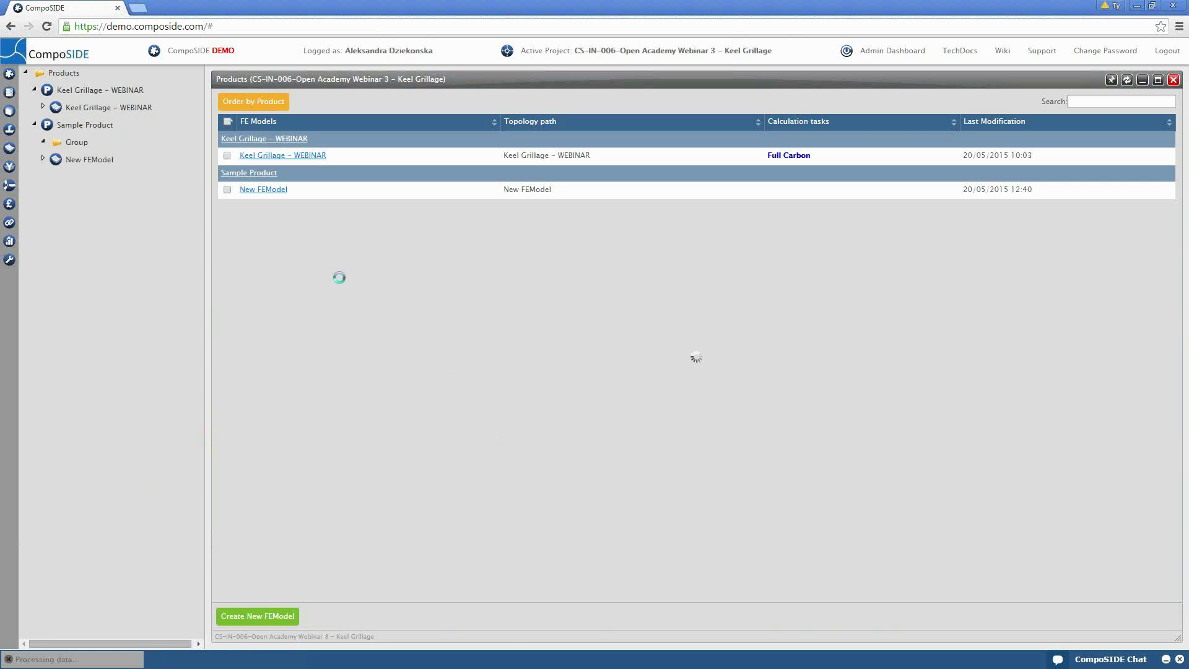
left_click(8, 205)
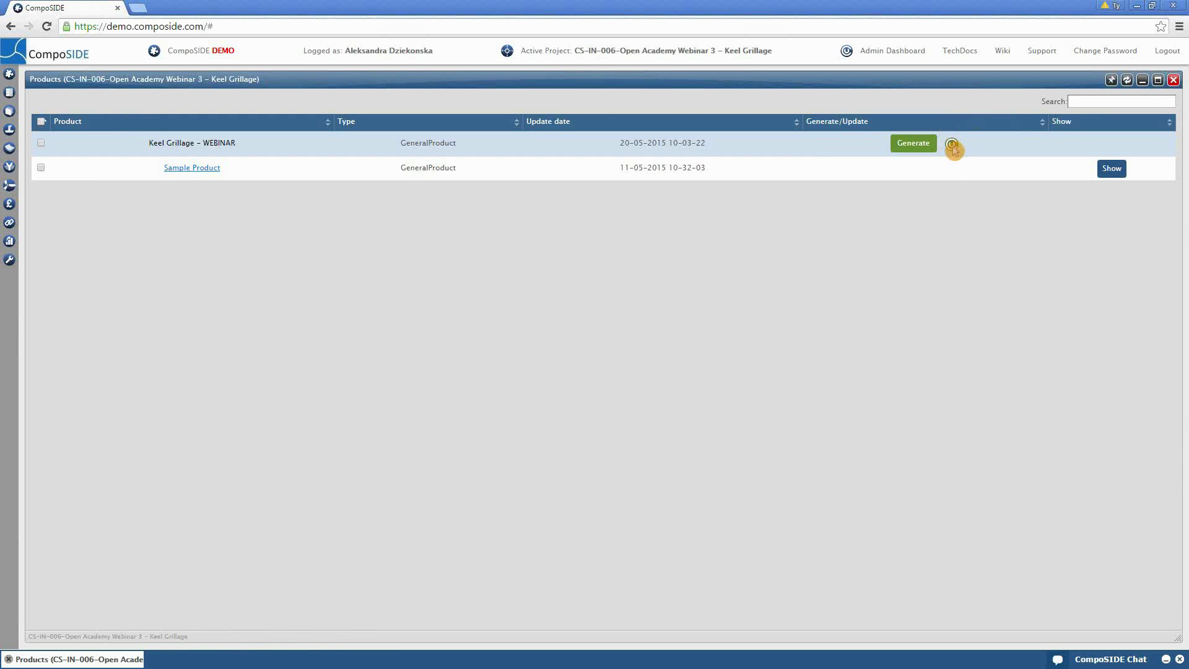
left_click(911, 143)
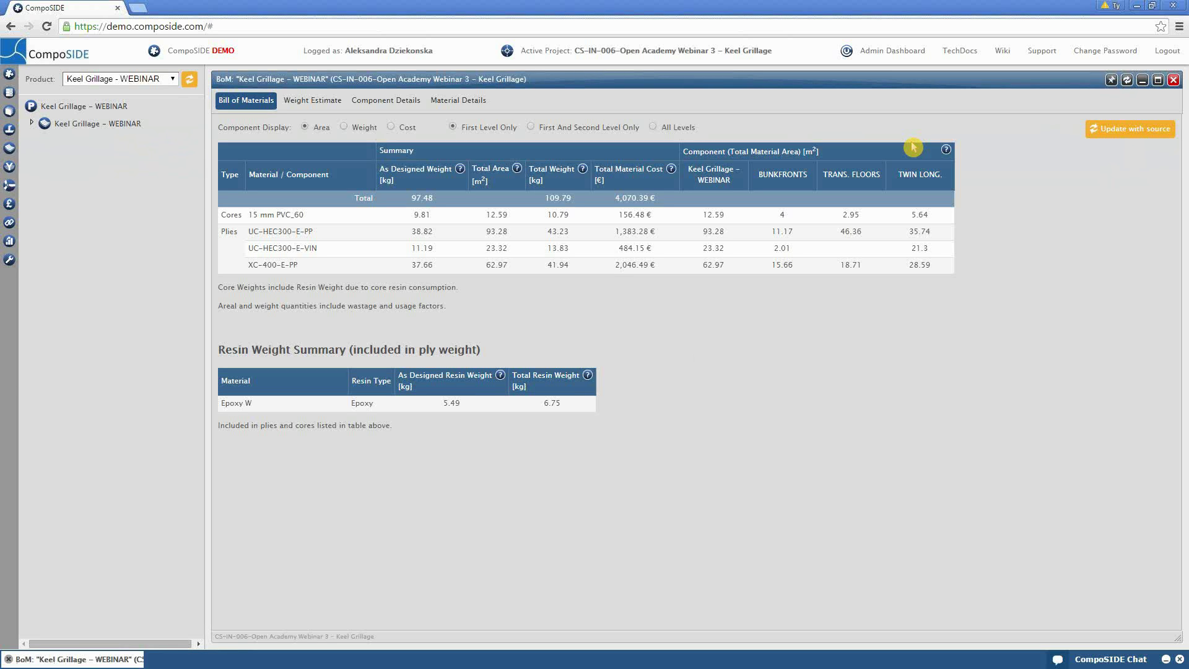
Step: Expand the Keel Grillage – WEBINAR component and its BUNKFRONTS, TRANS. FLOORS and TWIN LONG. groups to examine their beams
left_click(32, 122)
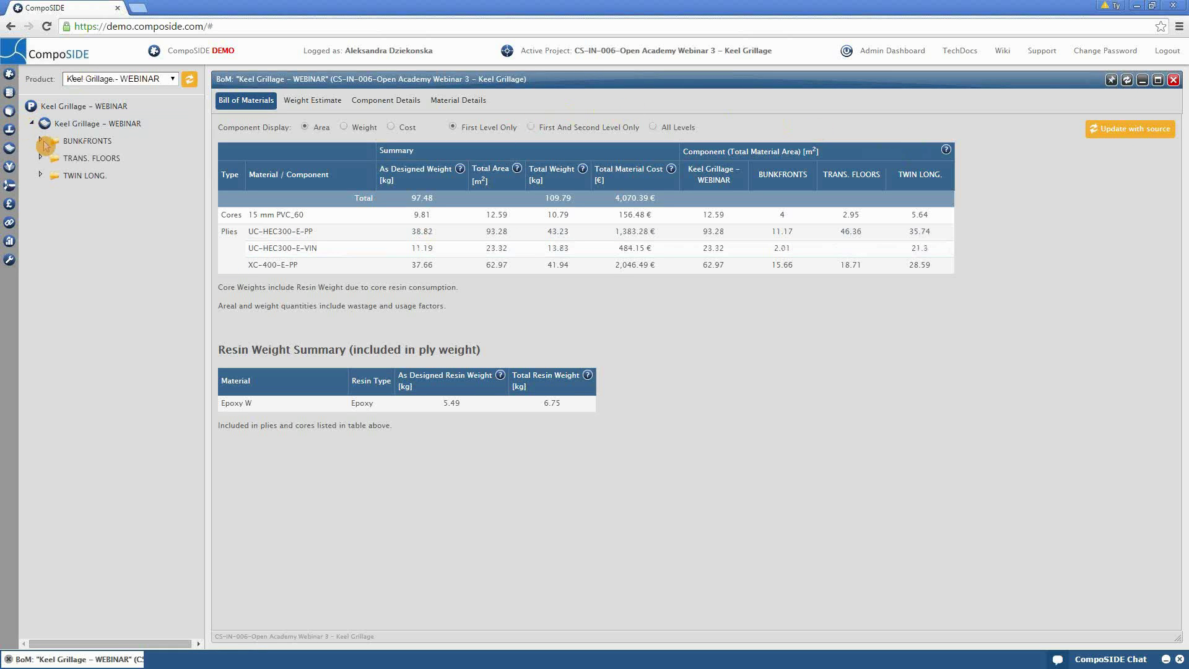
left_click(42, 141)
left_click(41, 177)
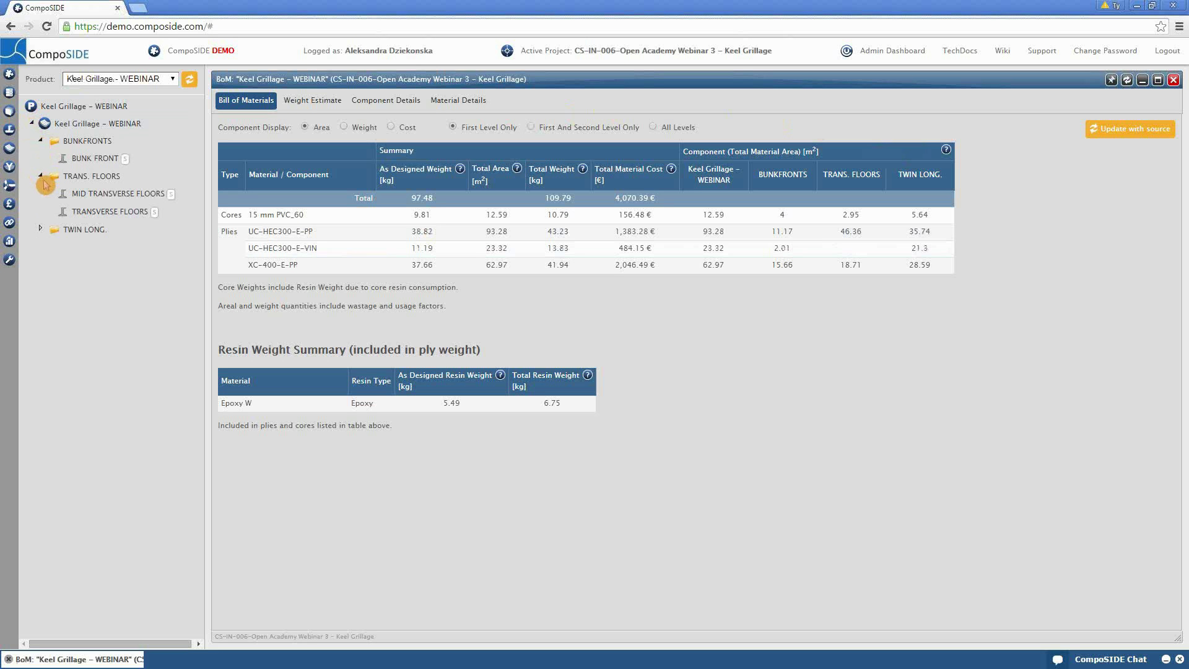
left_click(40, 229)
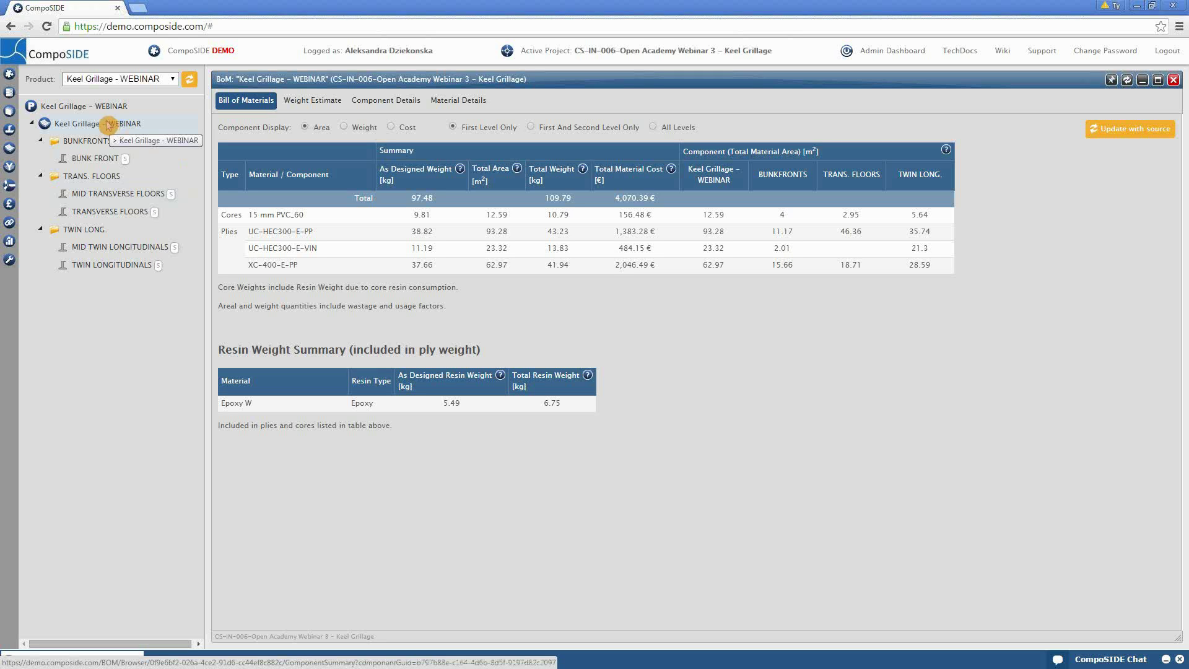
Step: Create a bonding subcomponent named Bonding in the Keel Grillage – WEBINAR component, with length 4500 mm and quantity 2
right_click(56, 126)
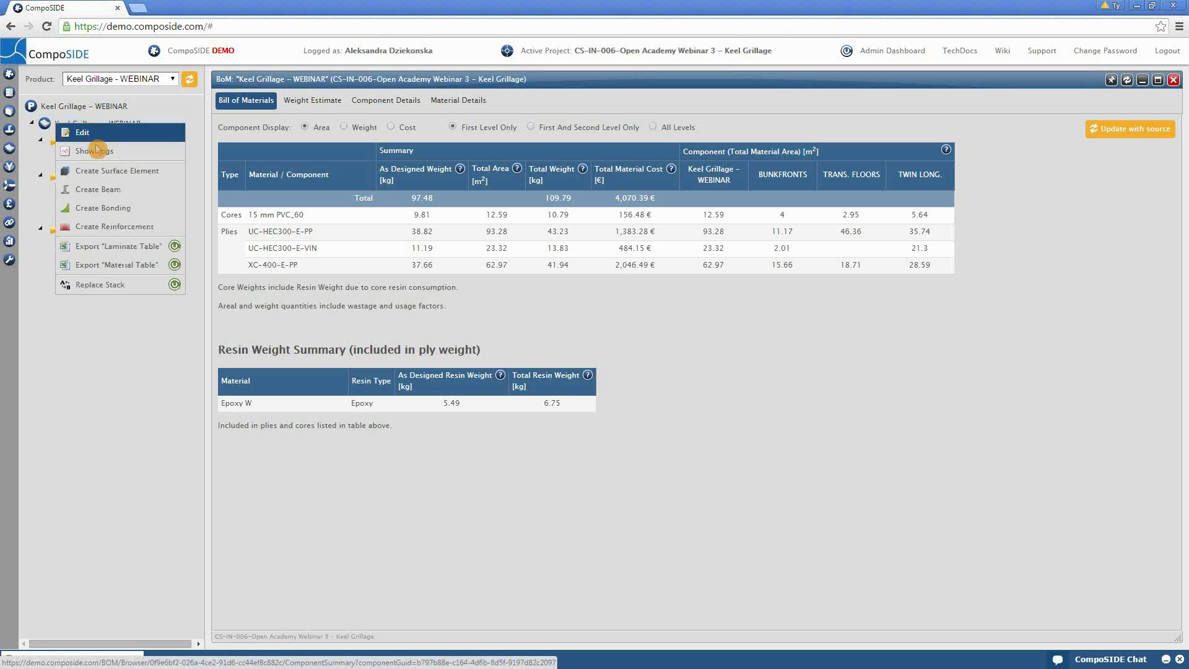
left_click(145, 209)
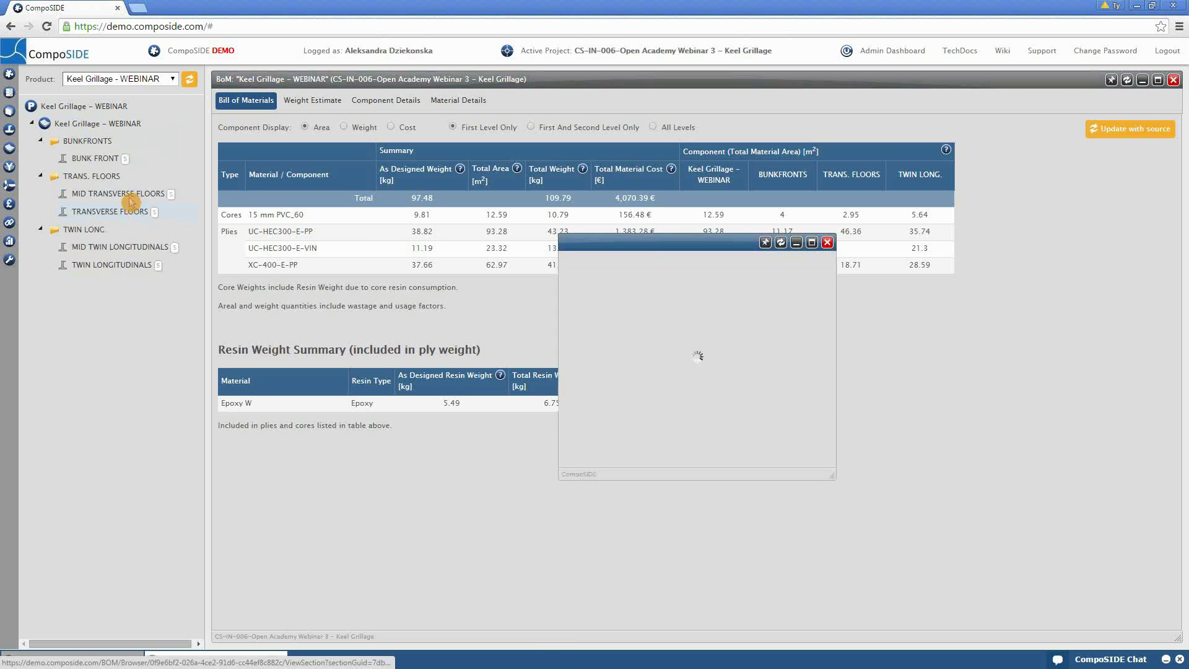
left_click(705, 283)
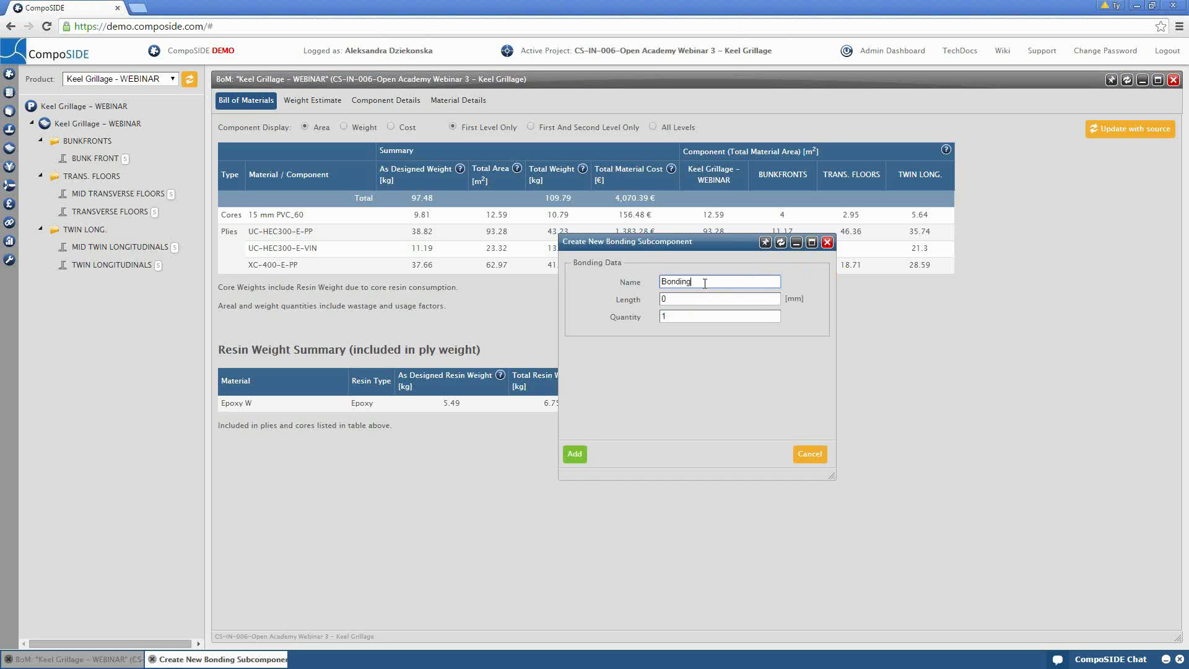
key("Tab")
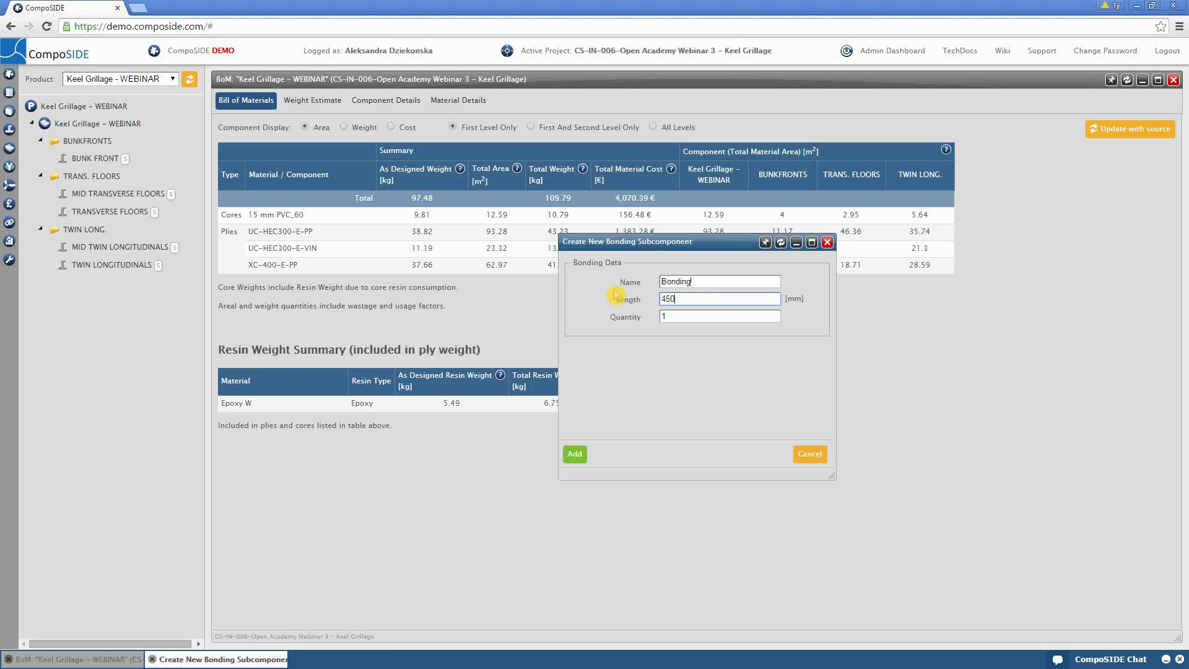
key("Tab")
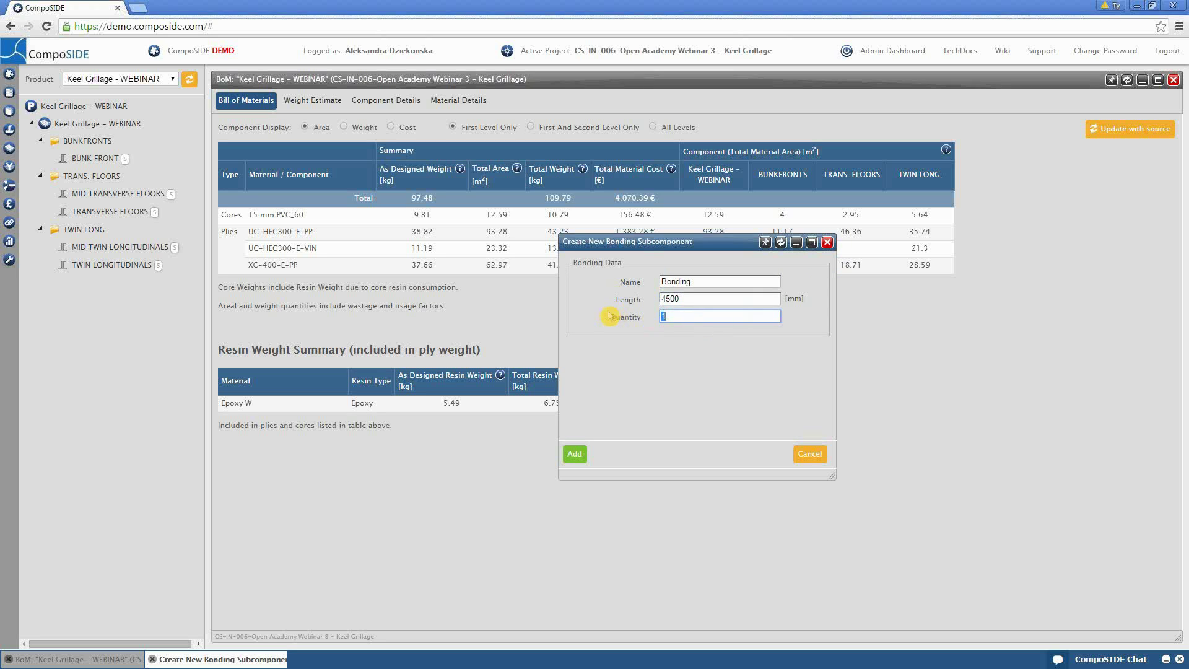
type("2")
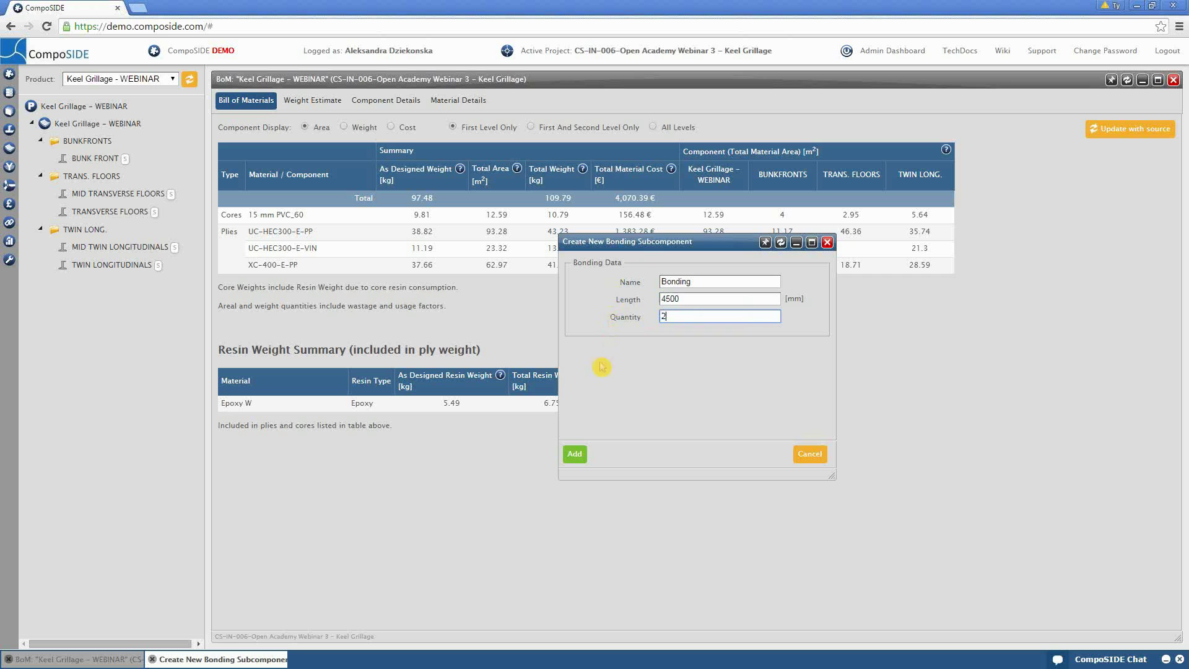
left_click(575, 455)
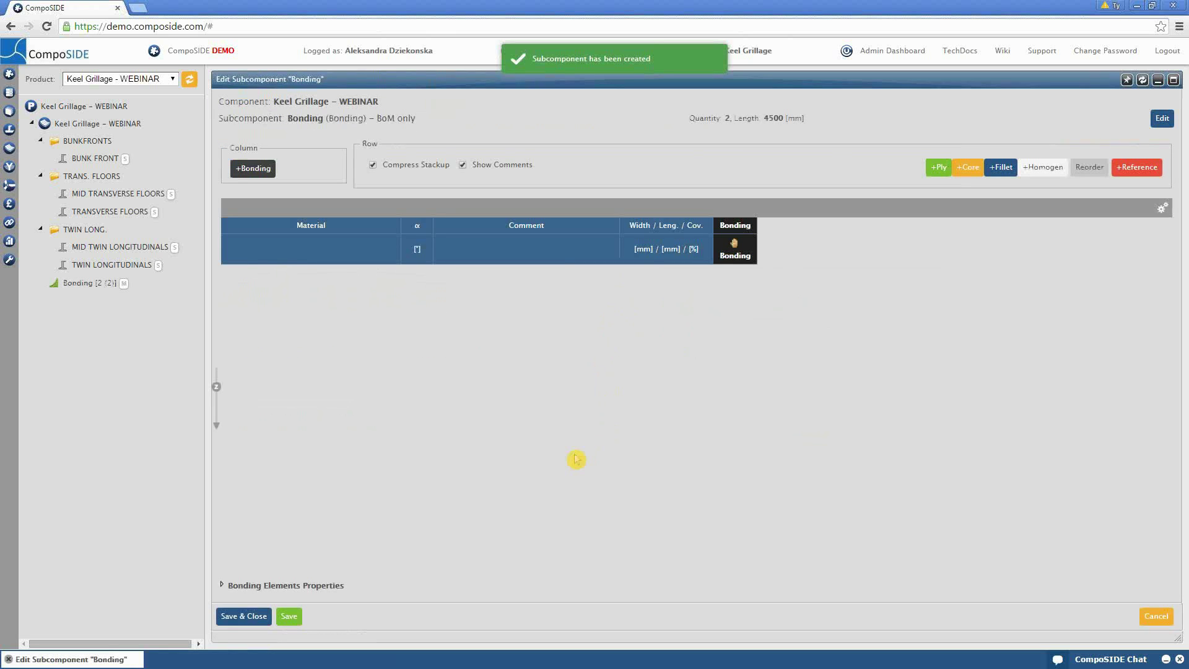
Step: Add three XC-400-E-VIN plies at 45° with a width of 100 mm to the Bonding subcomponent
left_click(938, 168)
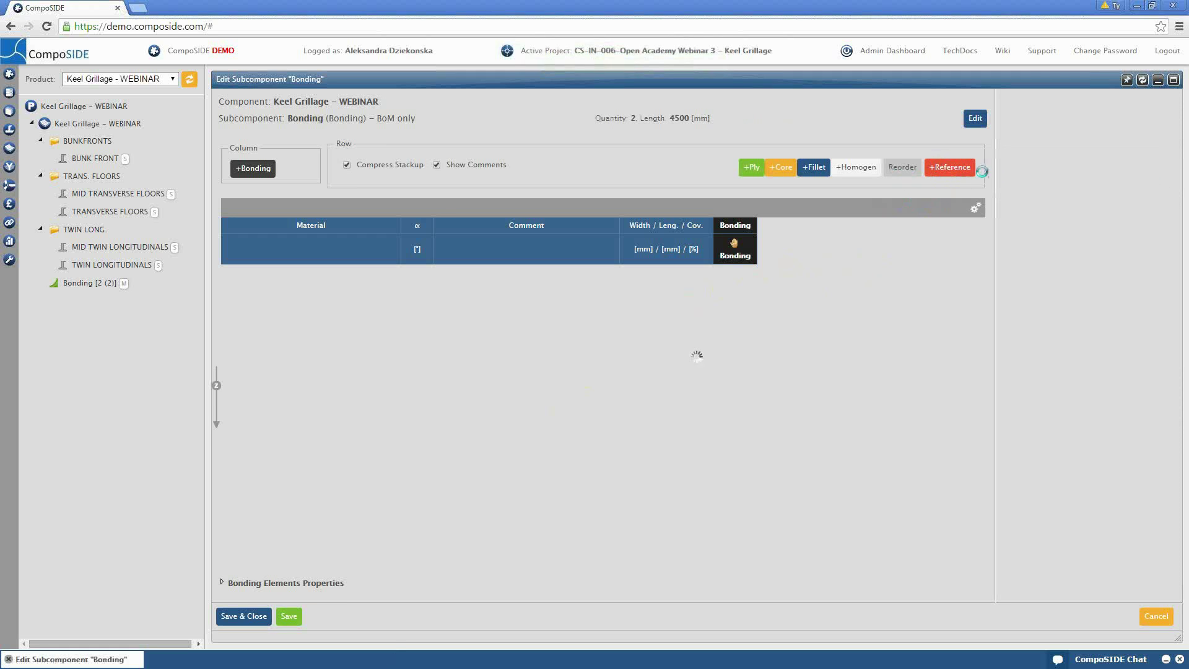
left_click(1095, 137)
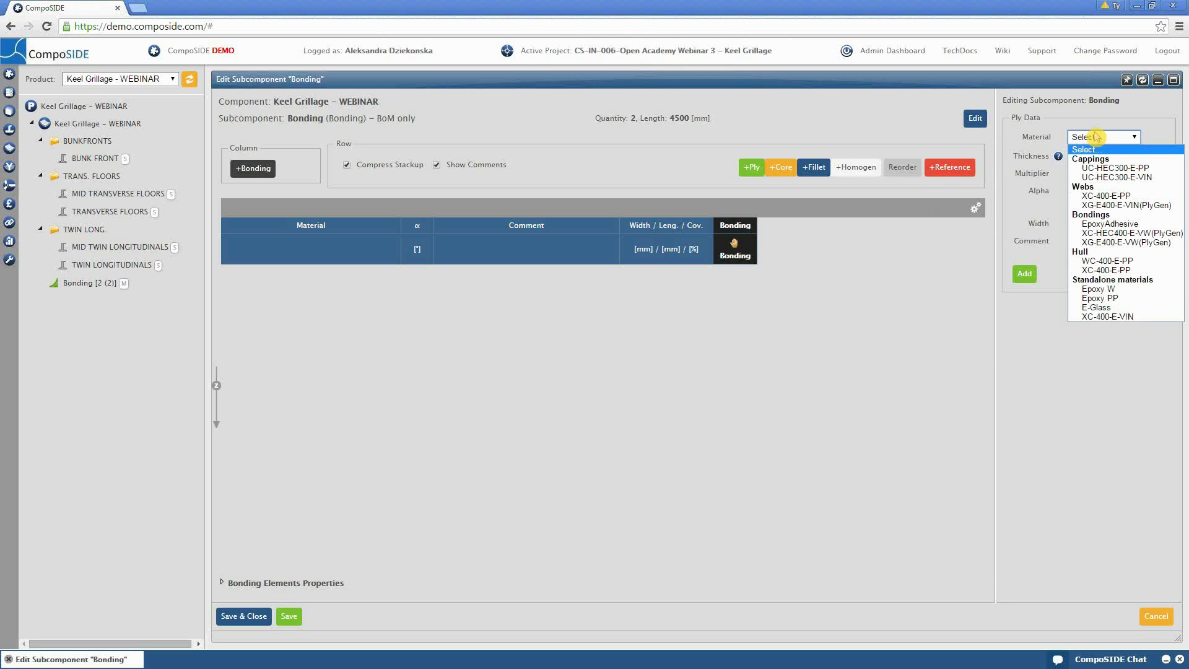
left_click(1124, 316)
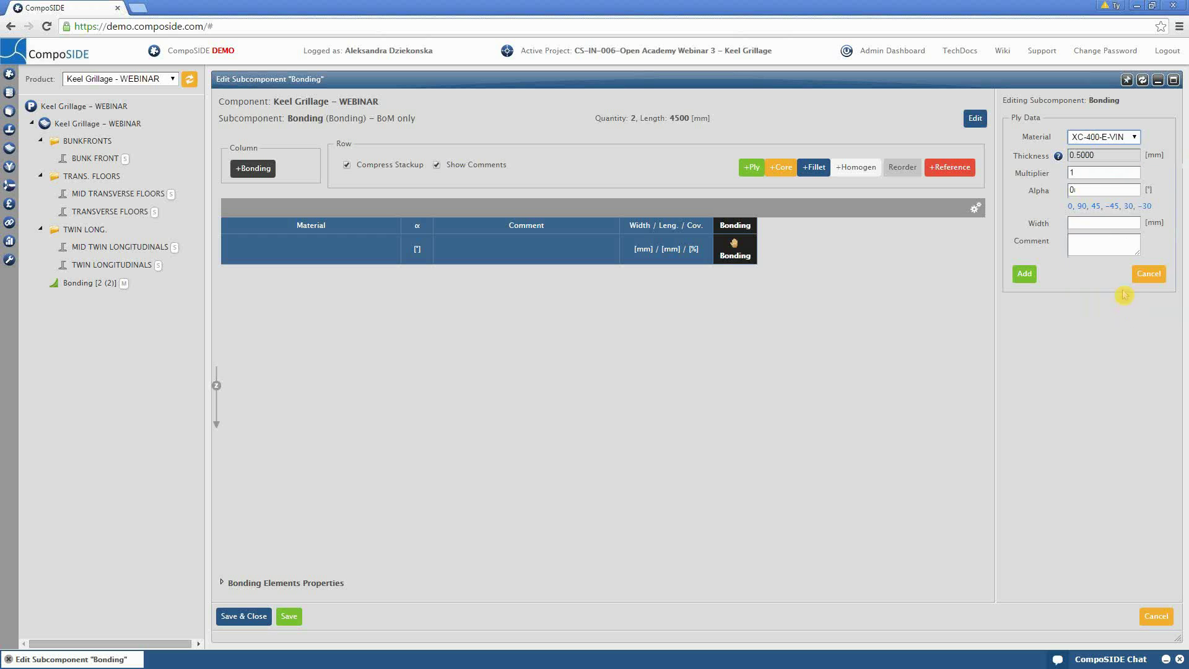
key("Tab")
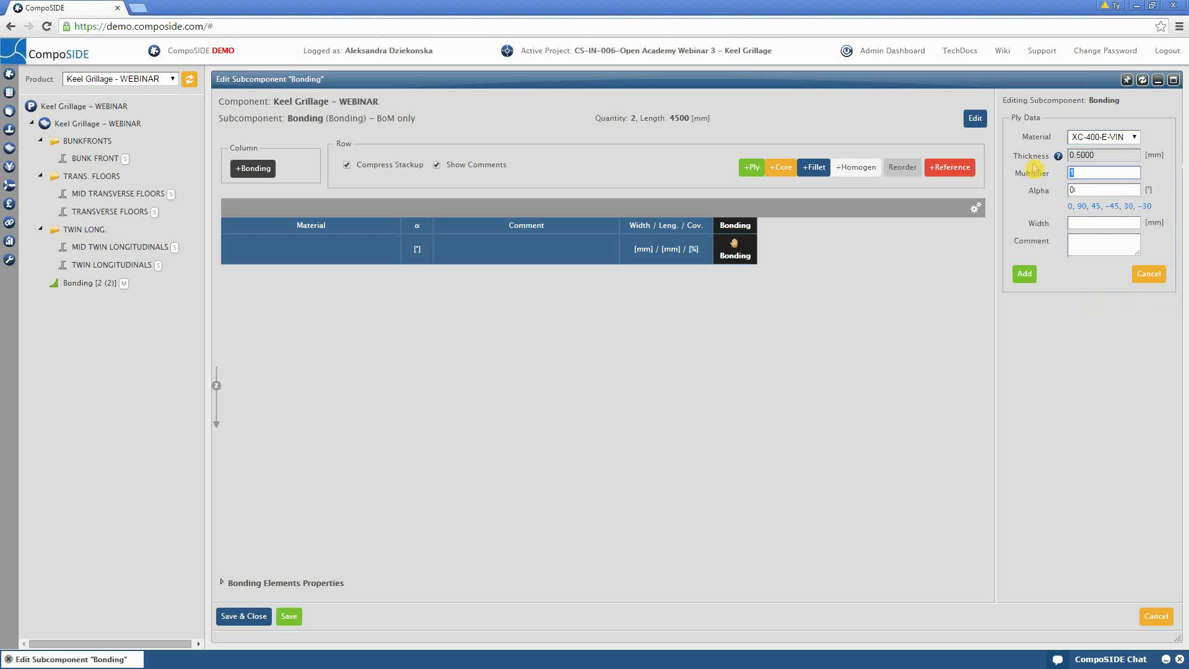
left_click(1095, 209)
left_click(1082, 223)
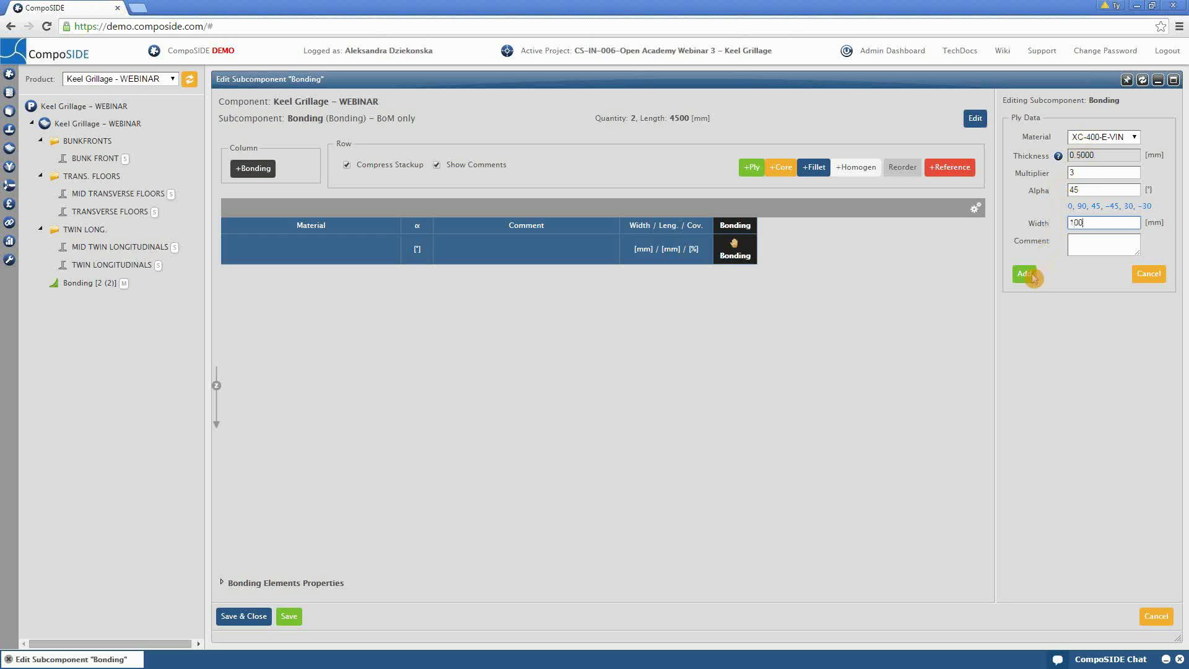
left_click(1032, 277)
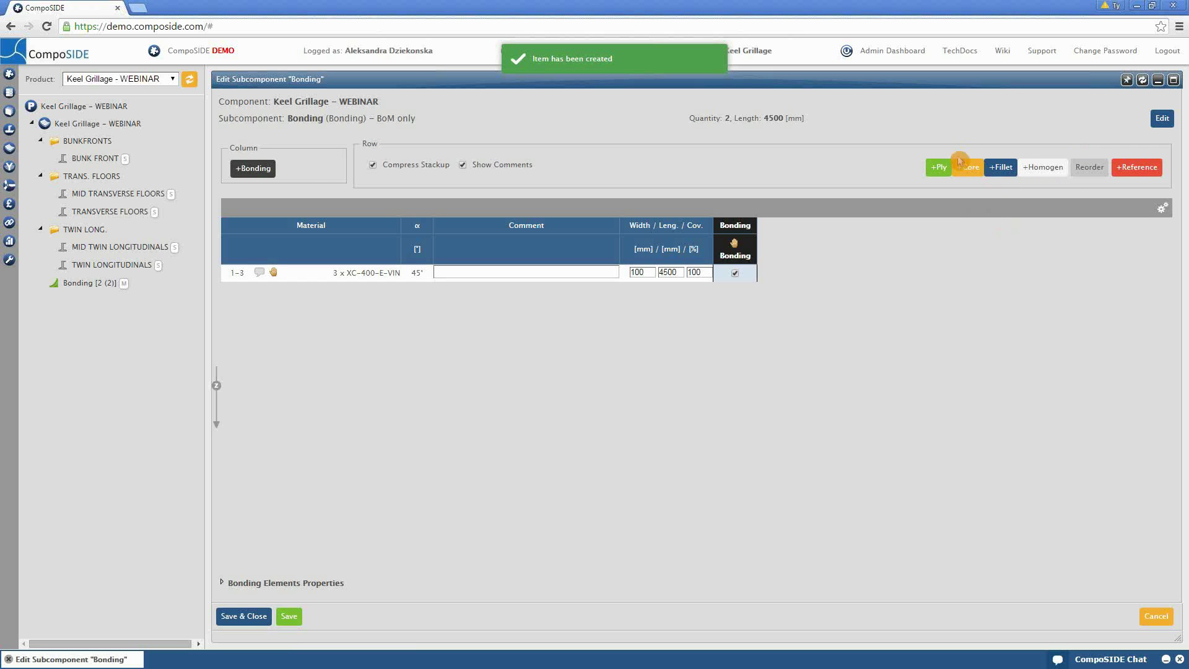
Step: Add an EpoxyAdhesive fillet with a 15 mm radius to the bonding, and save and close the subcomponent
left_click(1001, 167)
left_click(1073, 137)
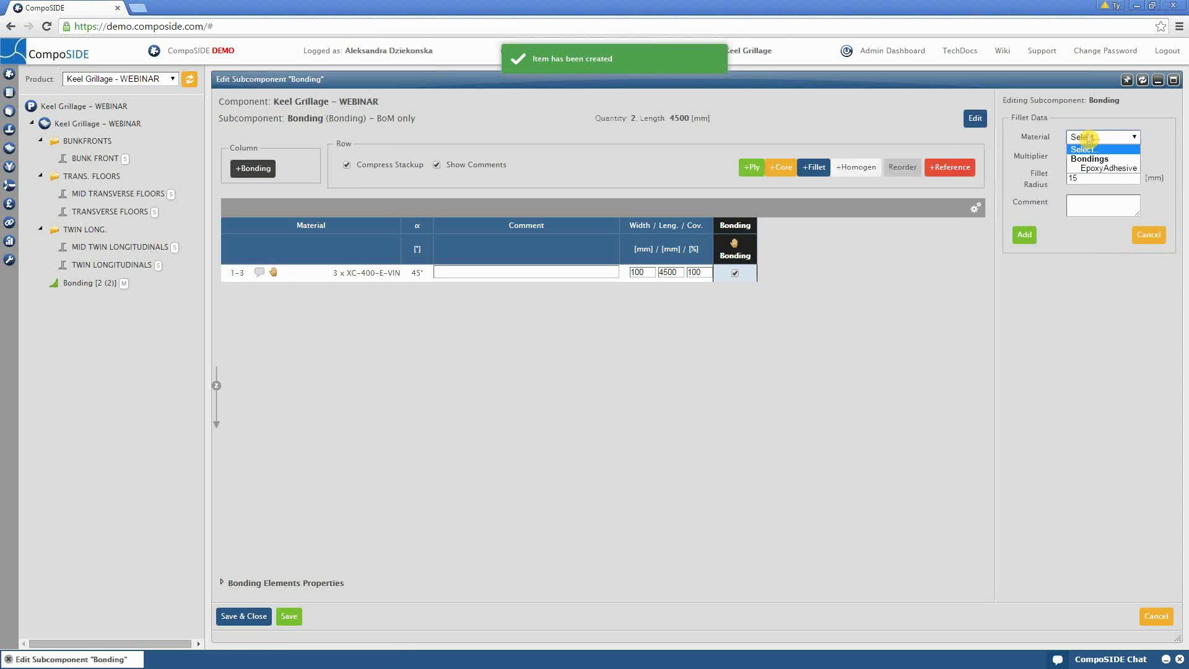
left_click(1073, 159)
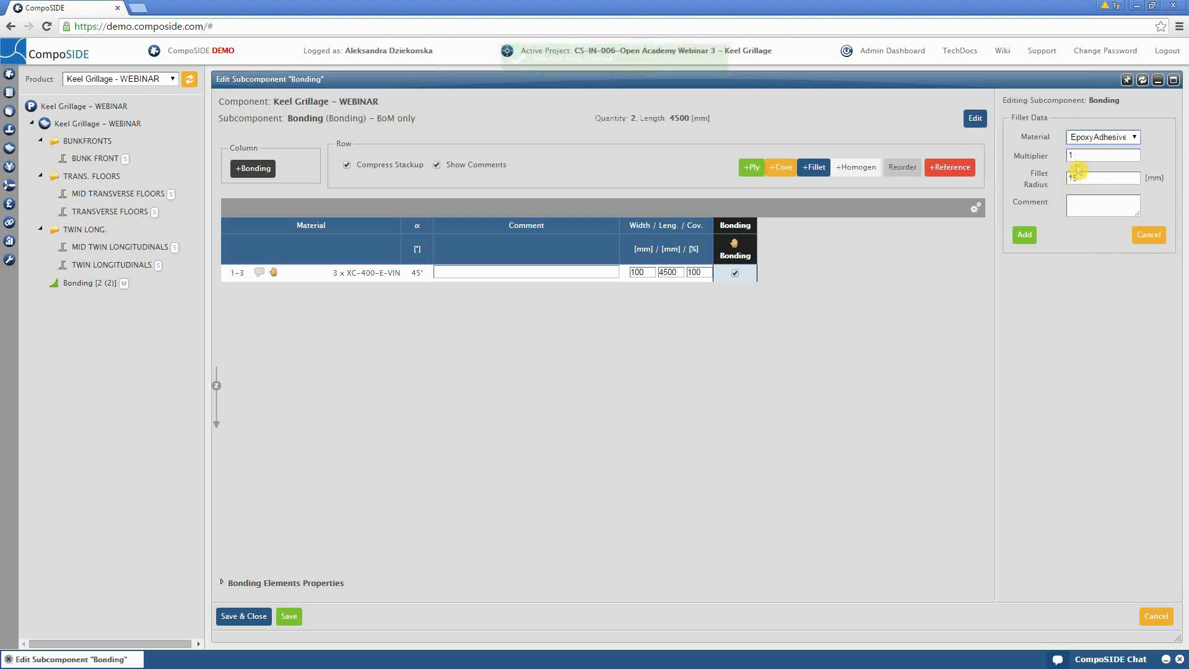
left_click(1024, 238)
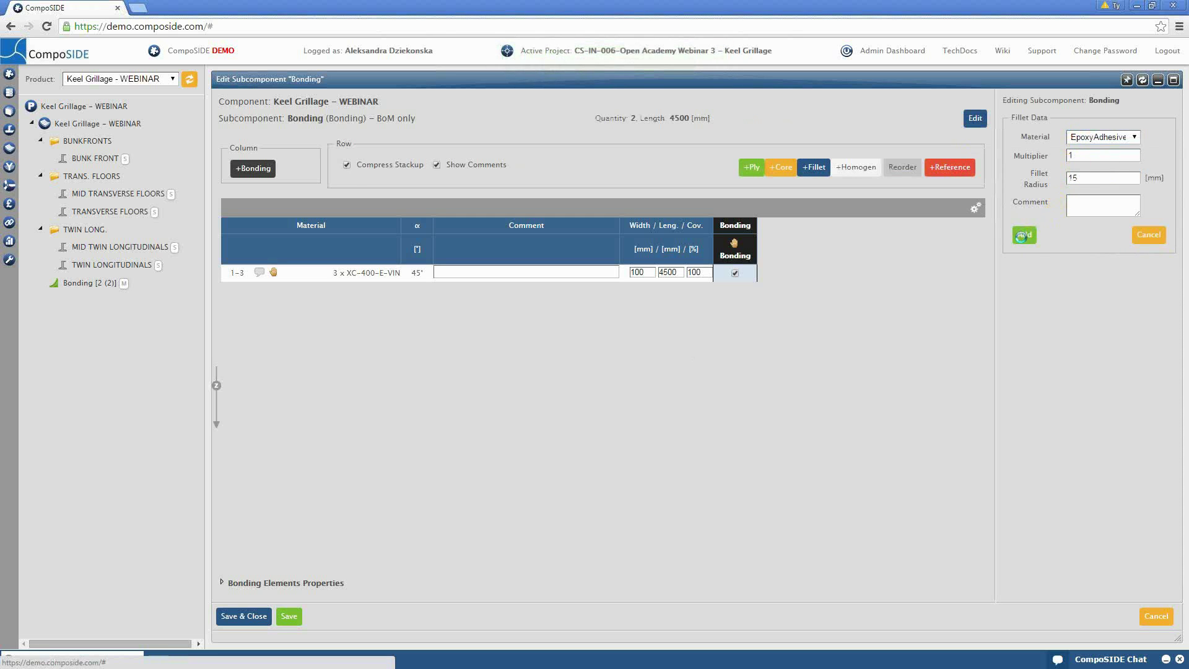
left_click(243, 618)
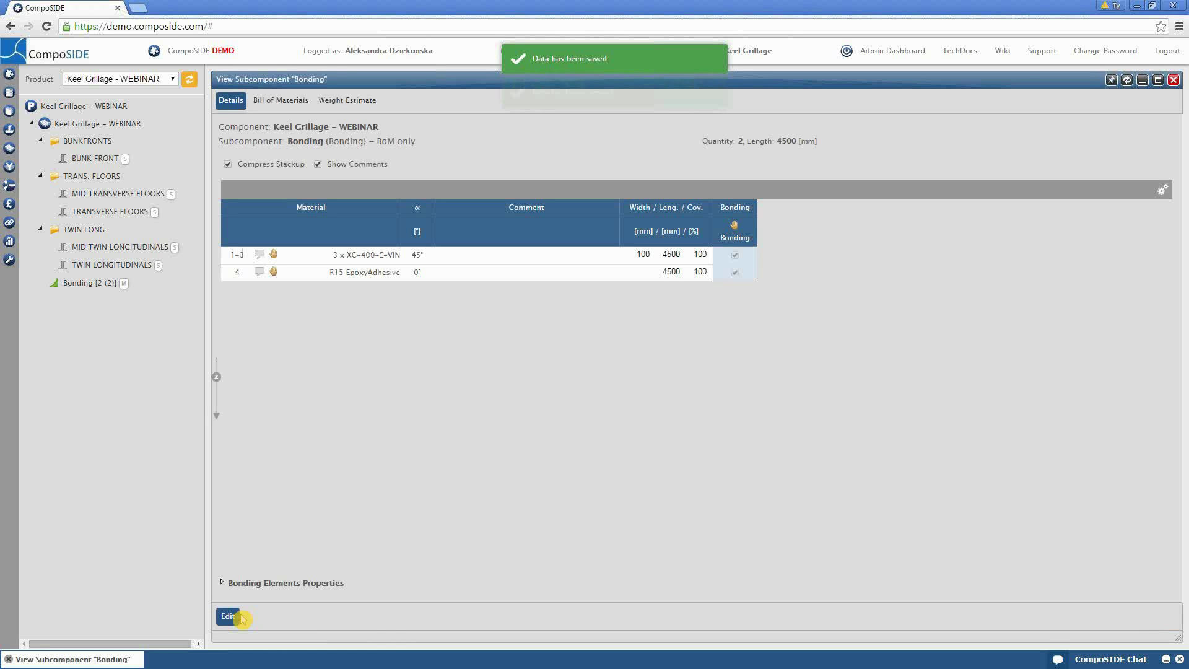
Step: Create a BOMGen report named sample webinar report for the Keel Grillage - WEBINAR product, without an issue report, using the Bill of Materials (All Components with Cost) template
left_click(73, 106)
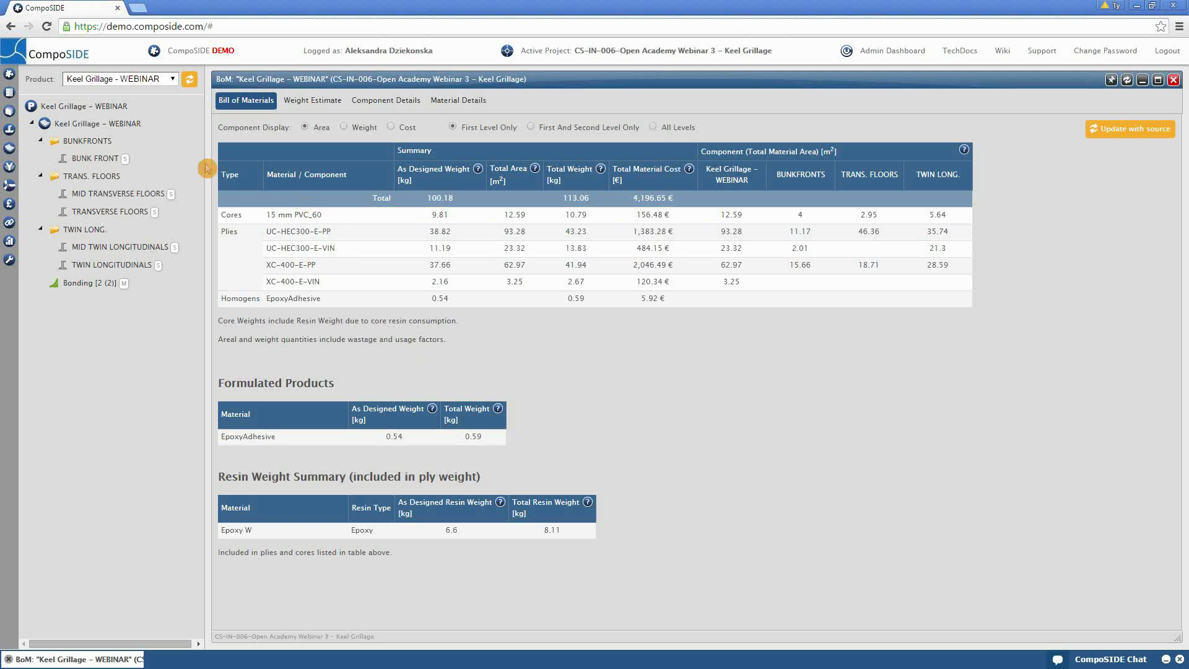
right_click(86, 109)
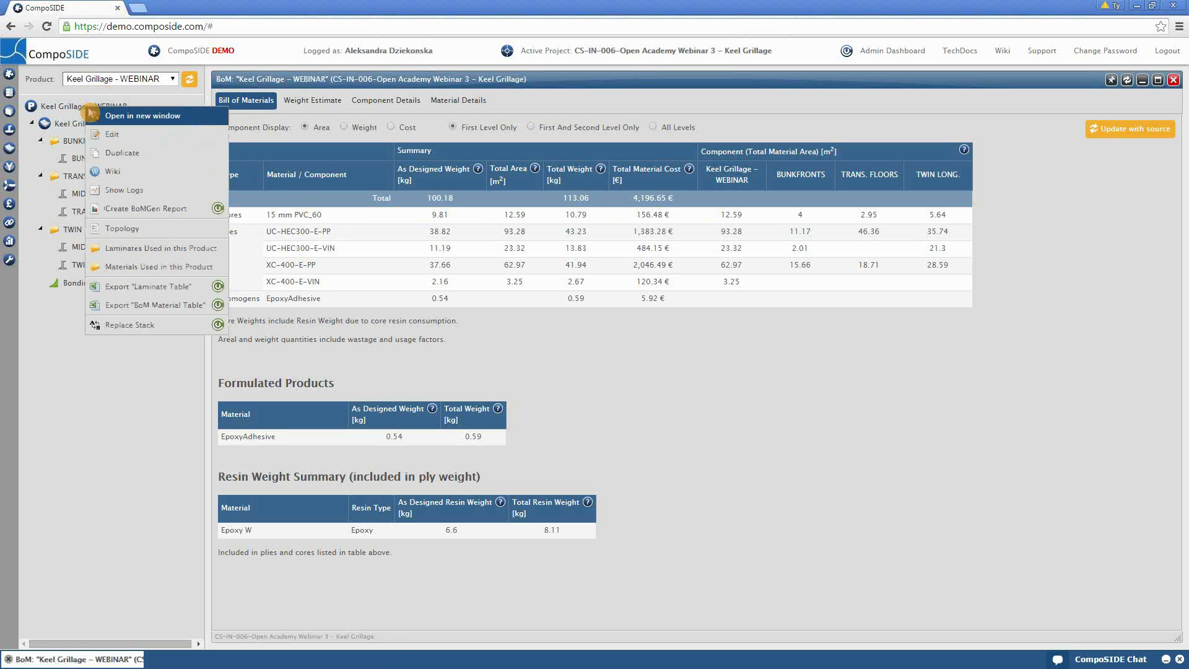
left_click(199, 209)
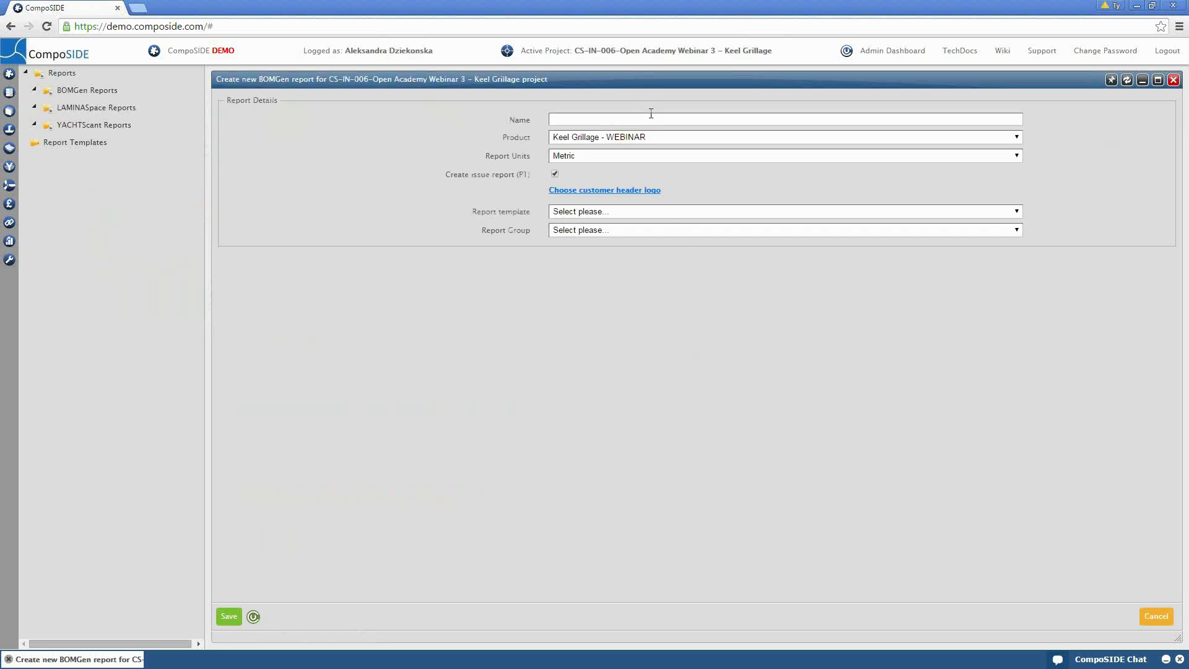
left_click(636, 118)
type("sam")
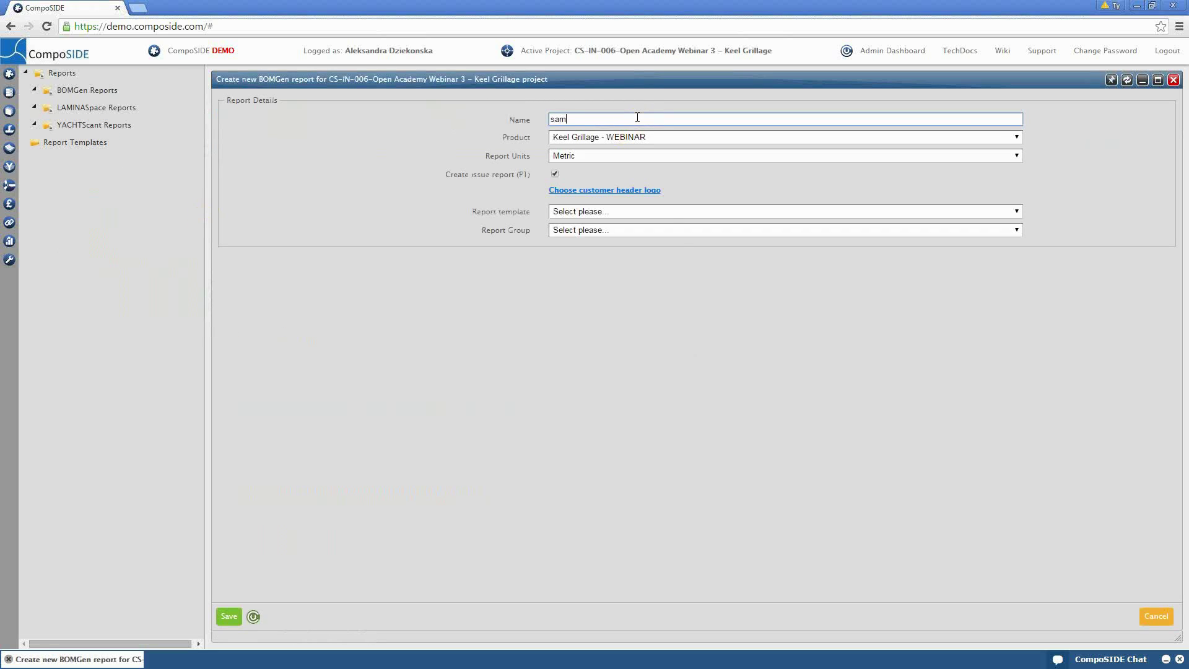
type("ple webinar report")
left_click(555, 174)
left_click(564, 211)
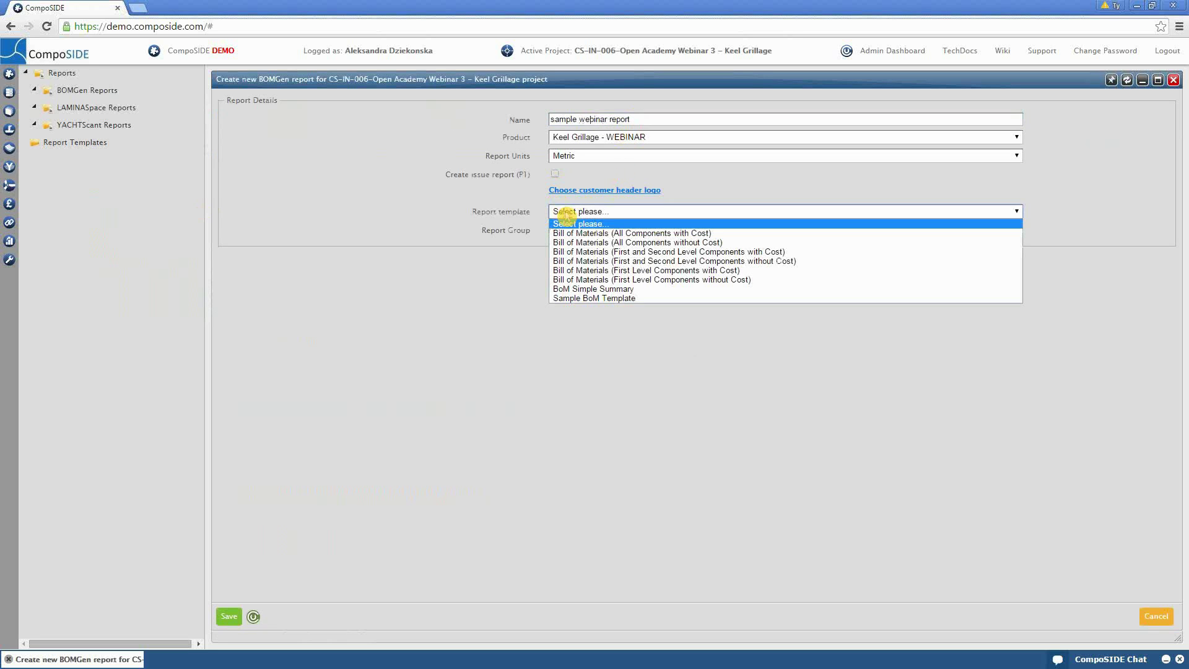
left_click(567, 230)
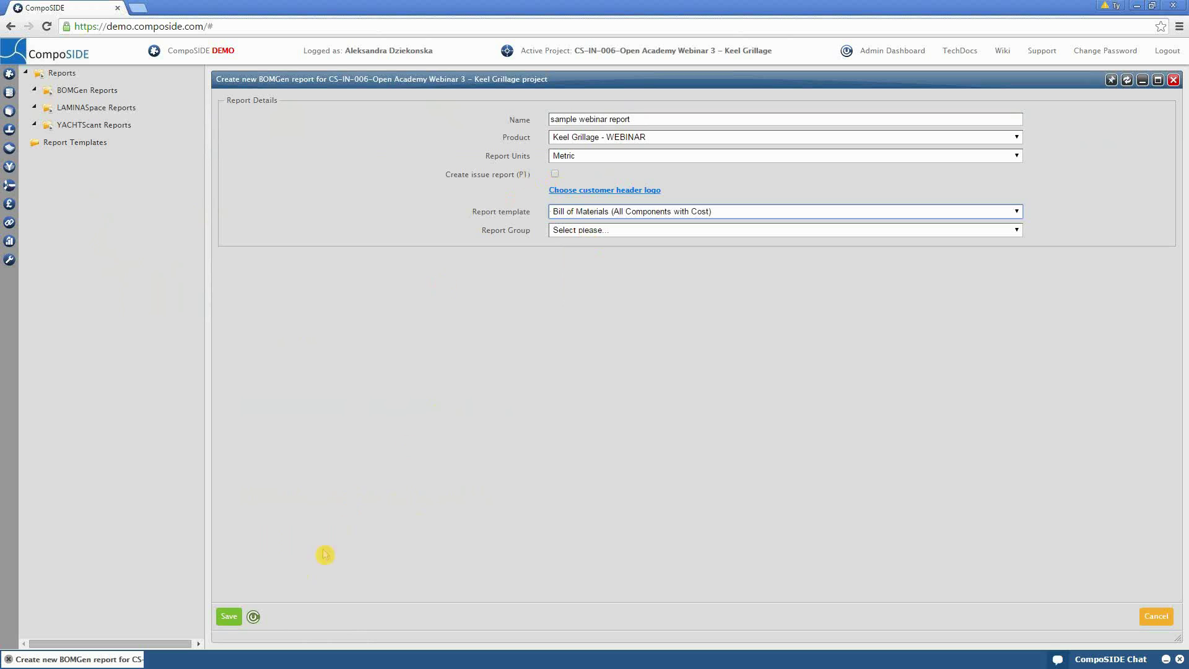
left_click(228, 616)
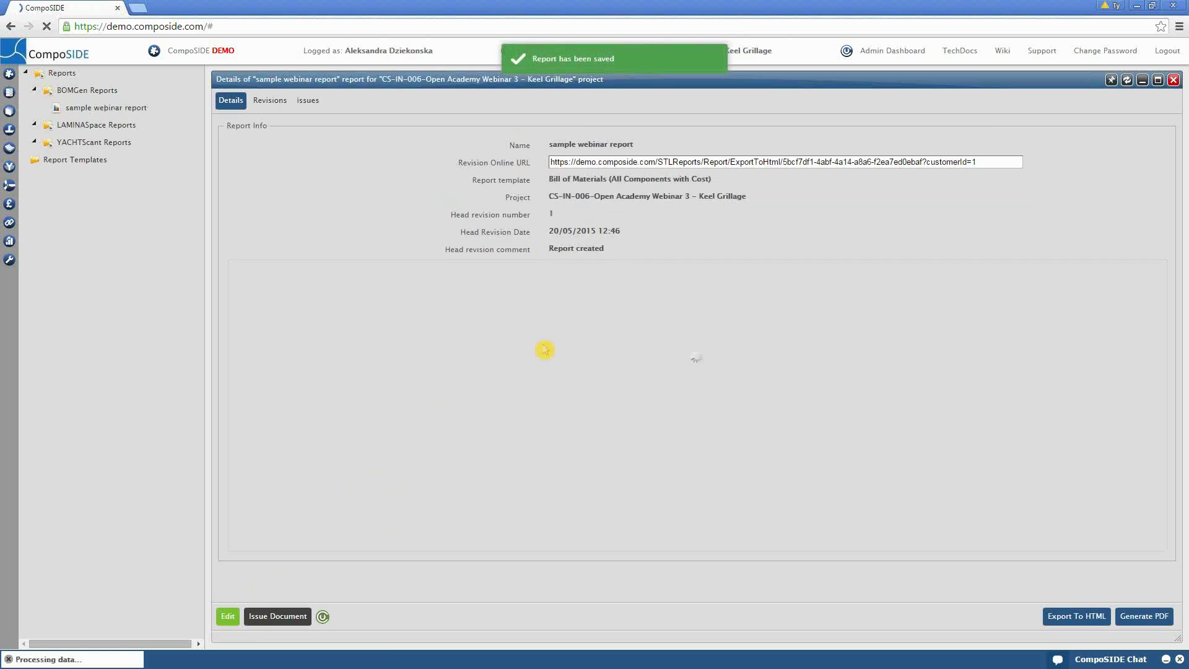
Step: Edit the report and insert the project image webinar report pic.png below the document details table, with a width of 750
scroll(741, 384, "down", 2)
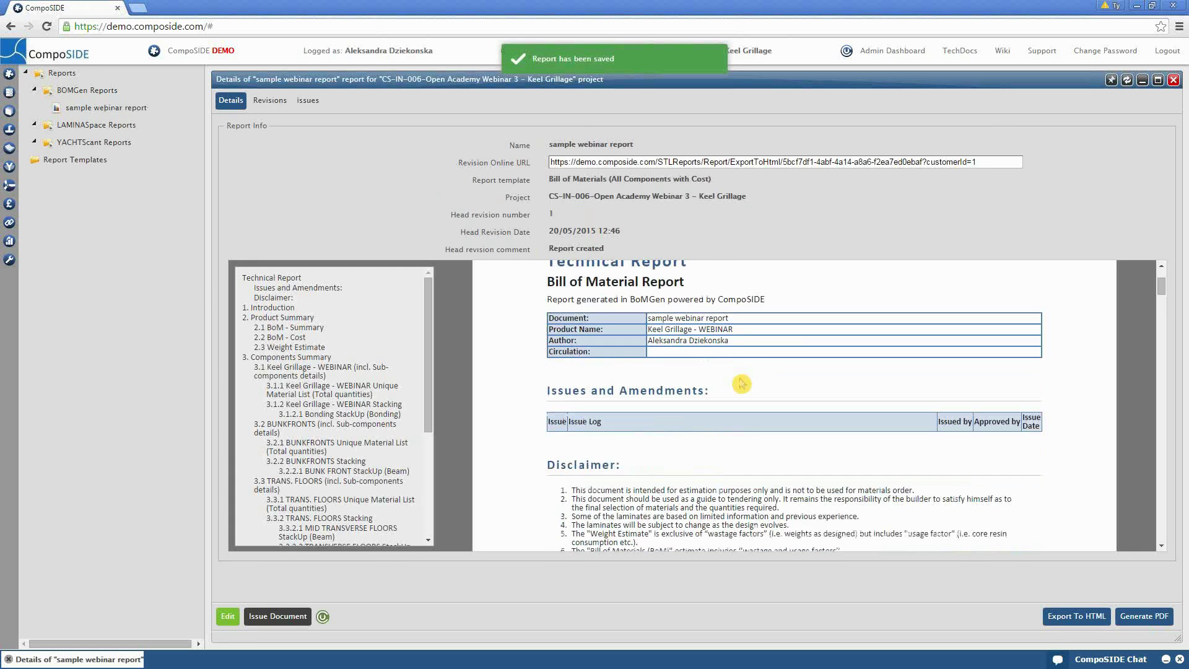
scroll(742, 384, "up", 2)
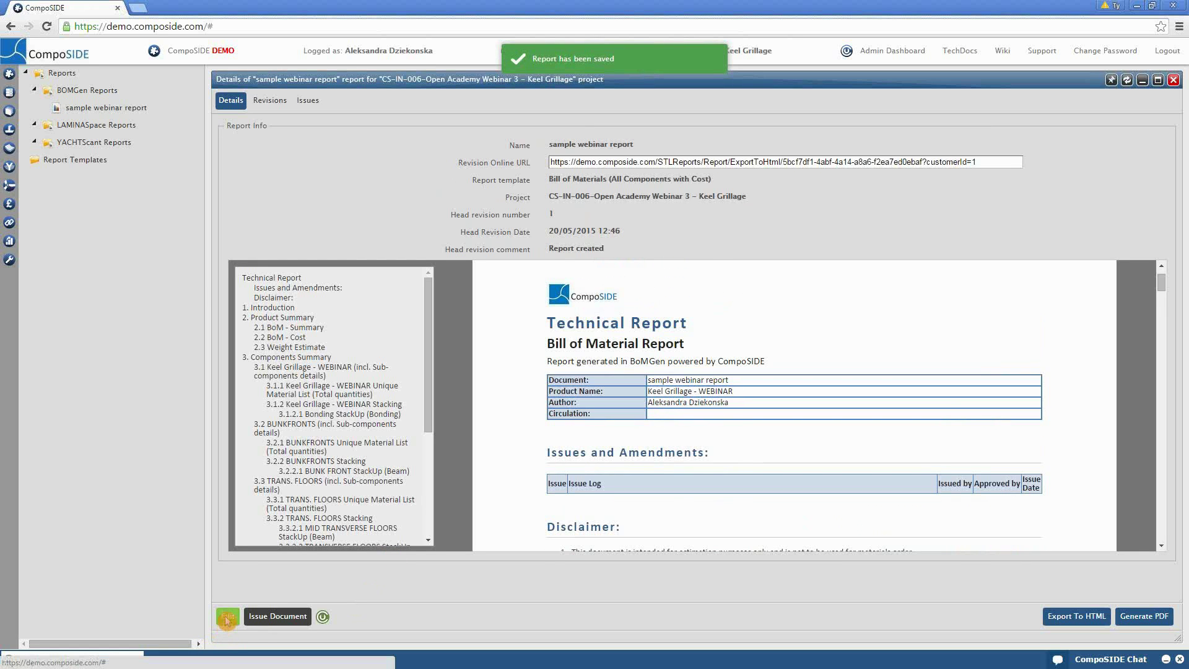
left_click(227, 618)
scroll(358, 363, "down", 1)
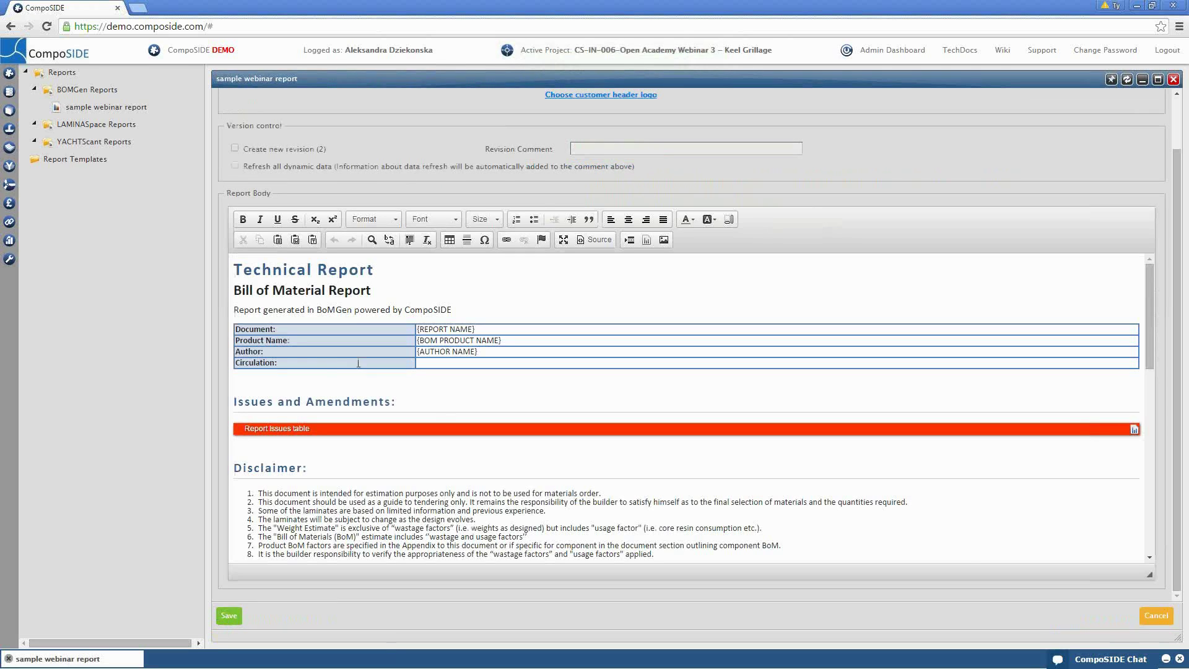
left_click(261, 386)
left_click(664, 241)
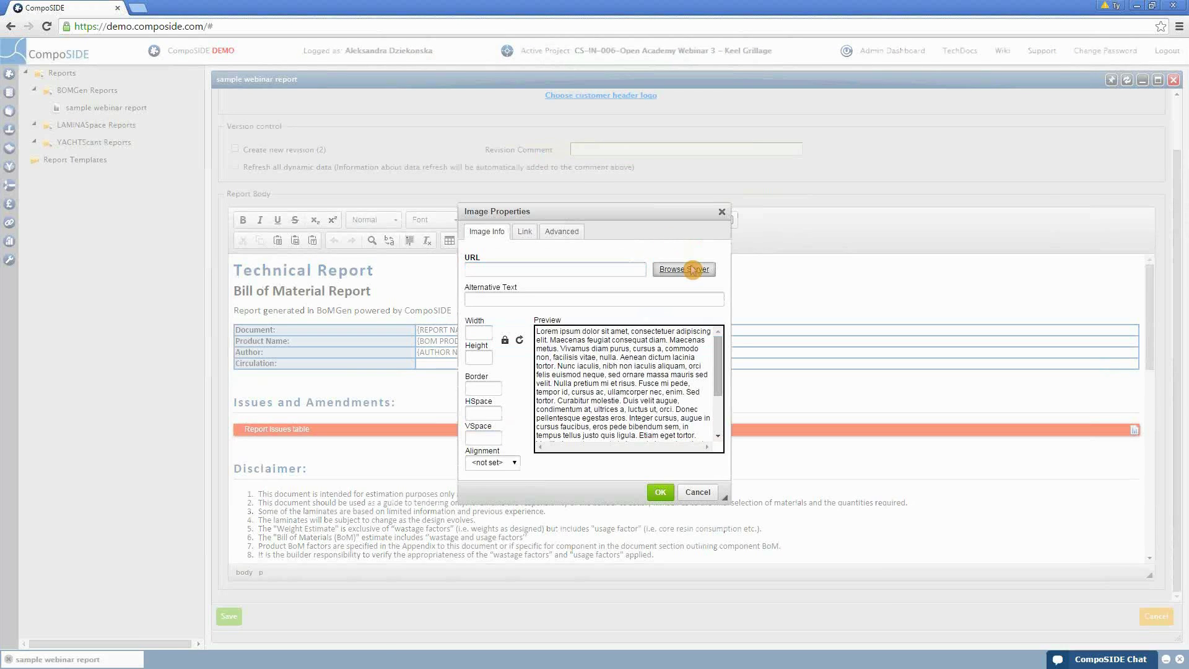
left_click(687, 267)
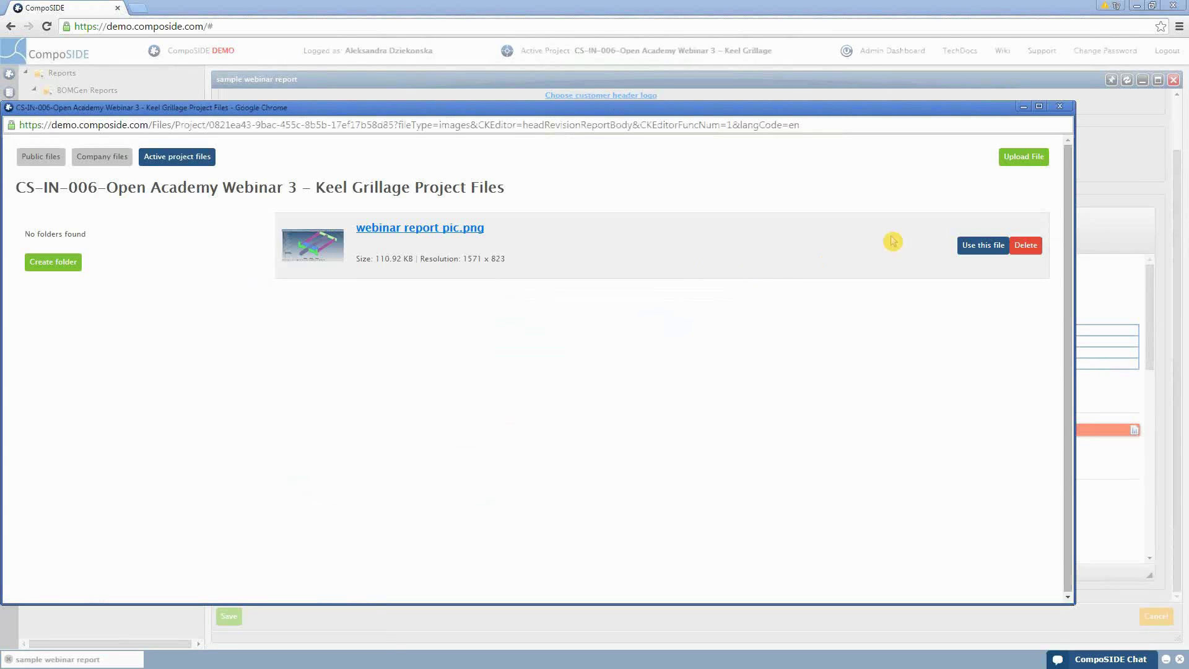
left_click(977, 246)
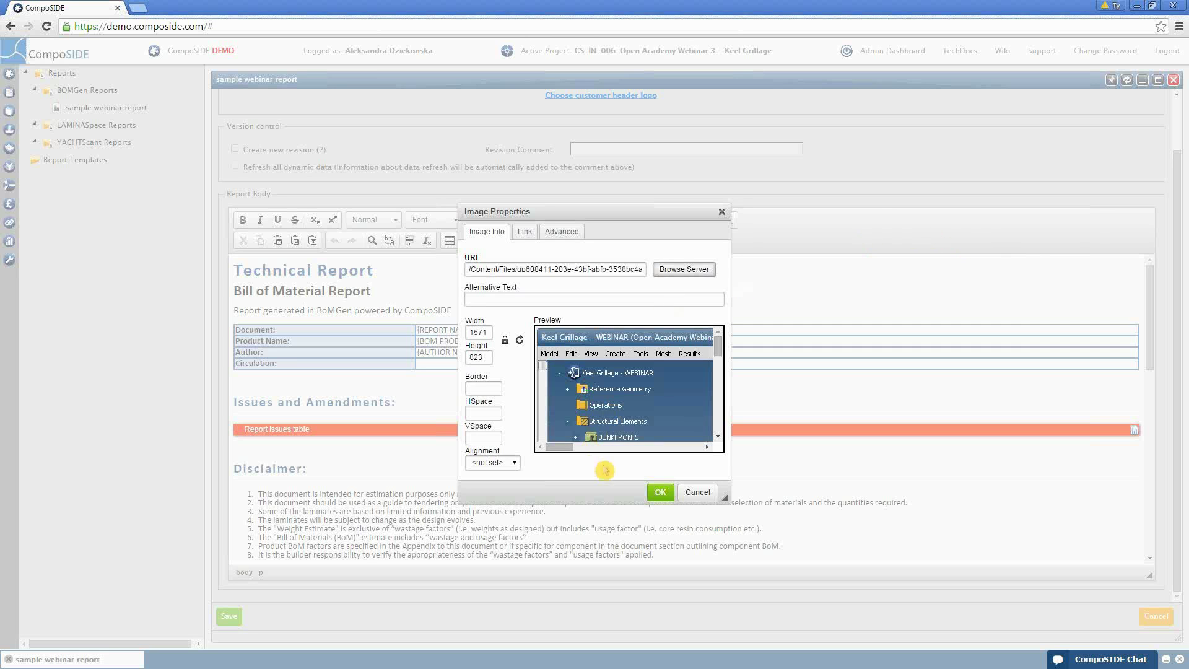
double_click(480, 333)
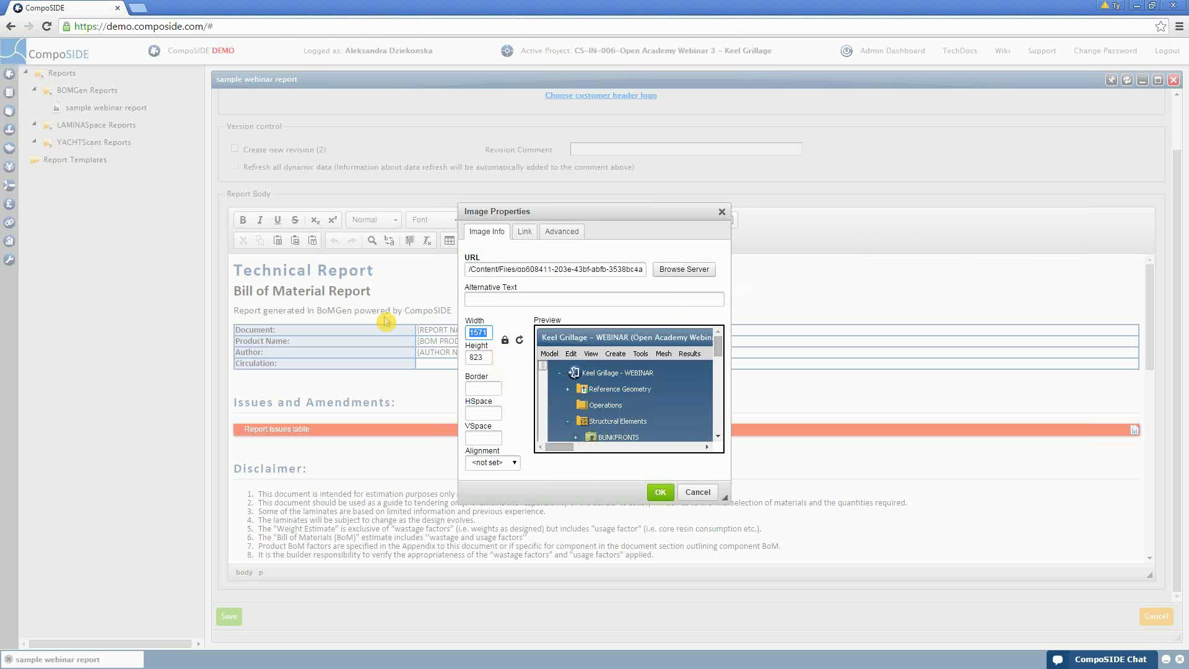
type("750")
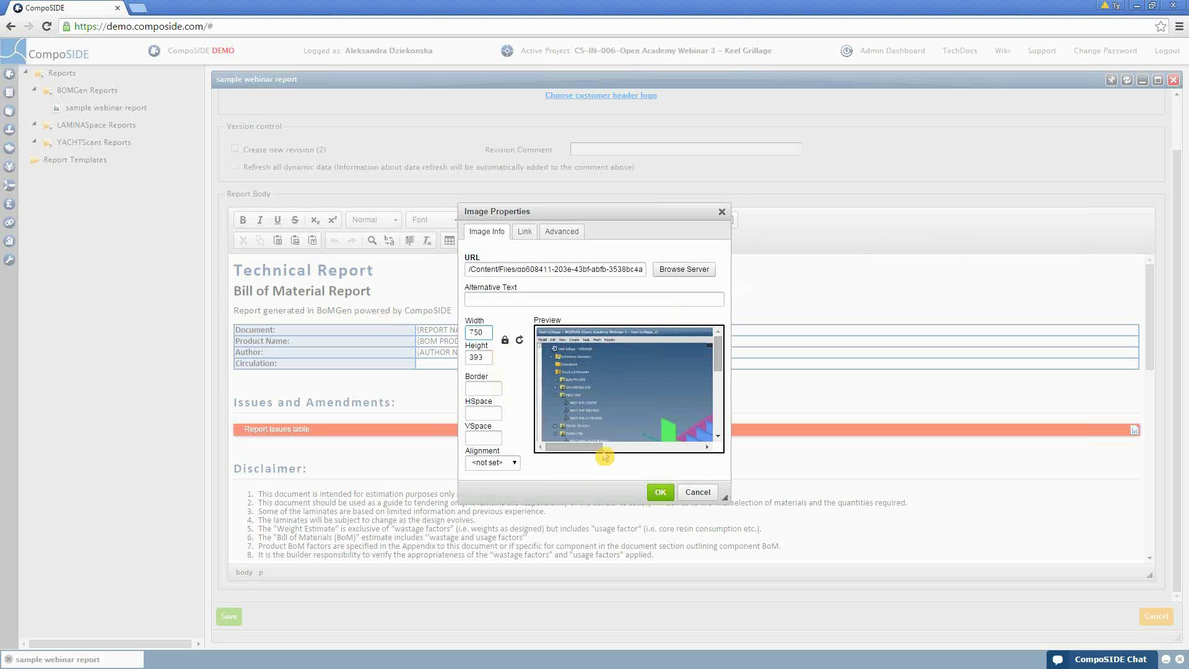
left_click(660, 492)
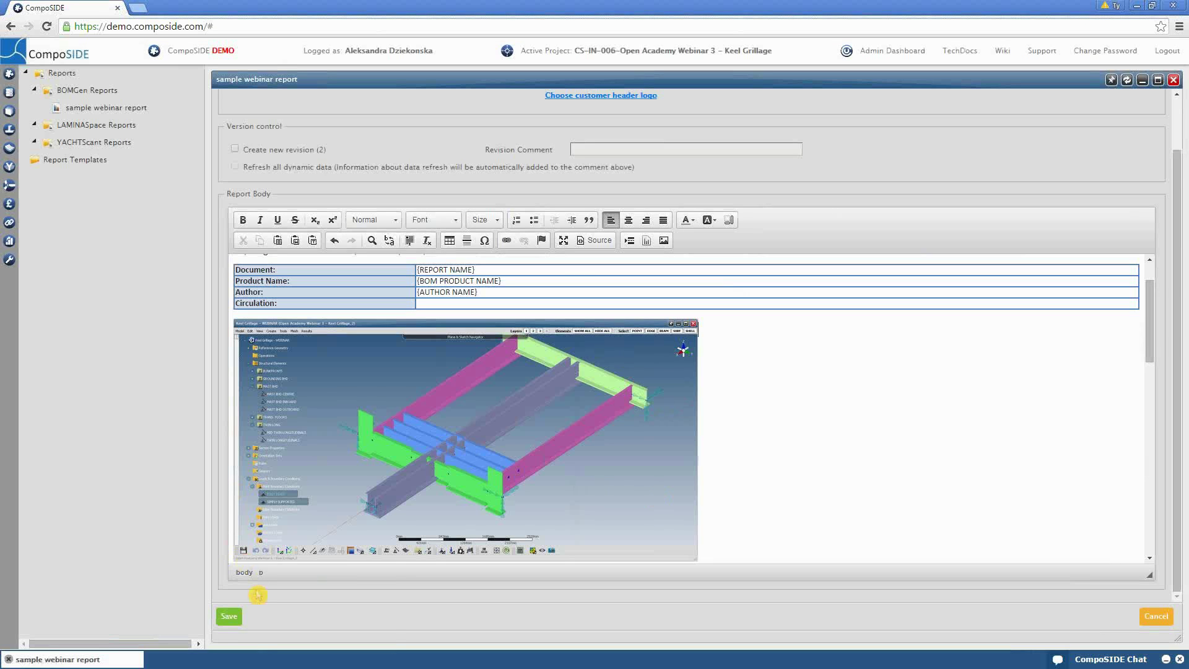
Step: Centre the inserted grillage image in the report body and save the report
left_click(457, 425)
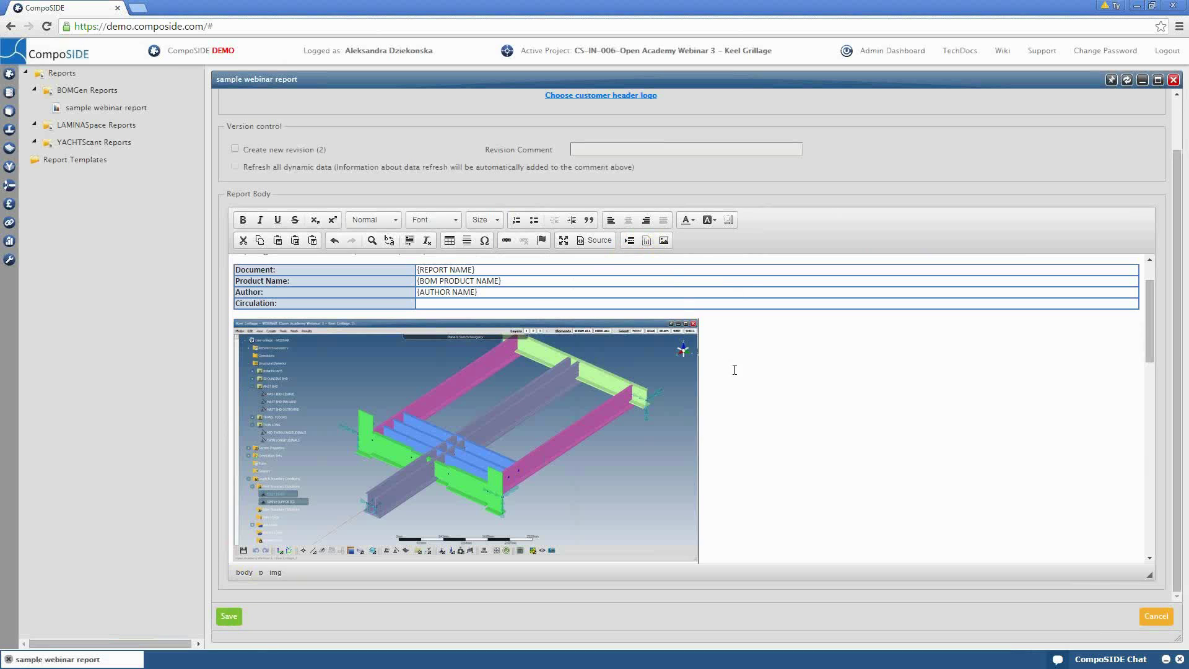
left_click(628, 220)
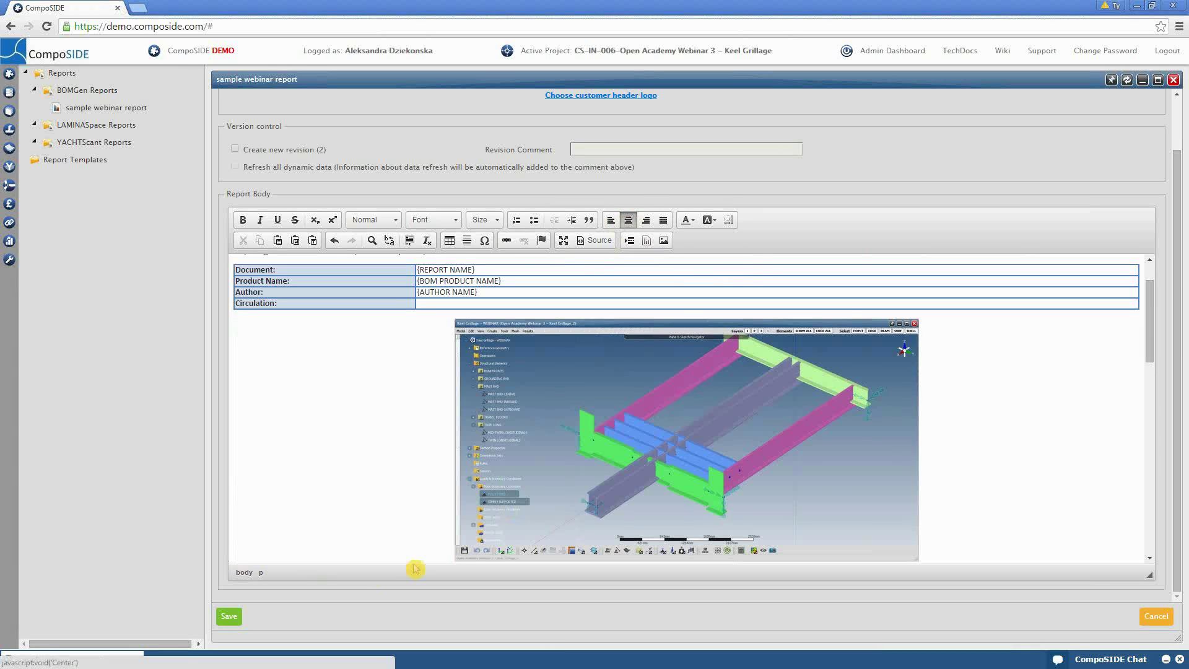
left_click(230, 617)
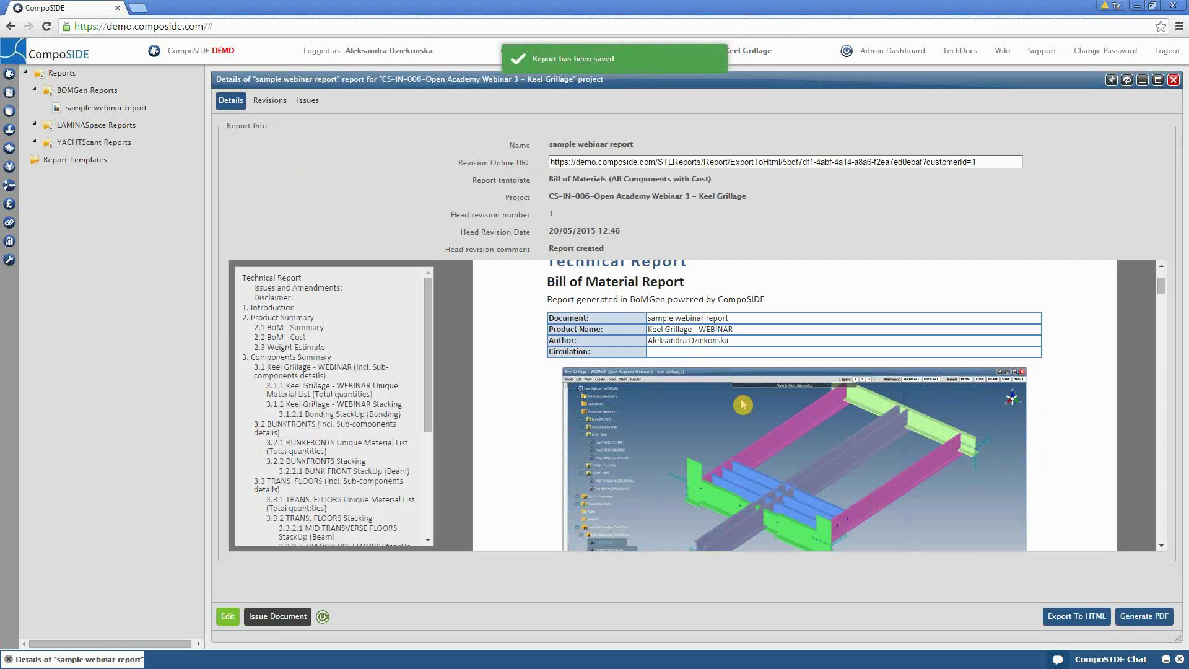
Step: Issue the report as P1, select an approver, enter the log text Full carbon design, and save the issue
scroll(742, 397, "down", 6)
scroll(739, 416, "down", 4)
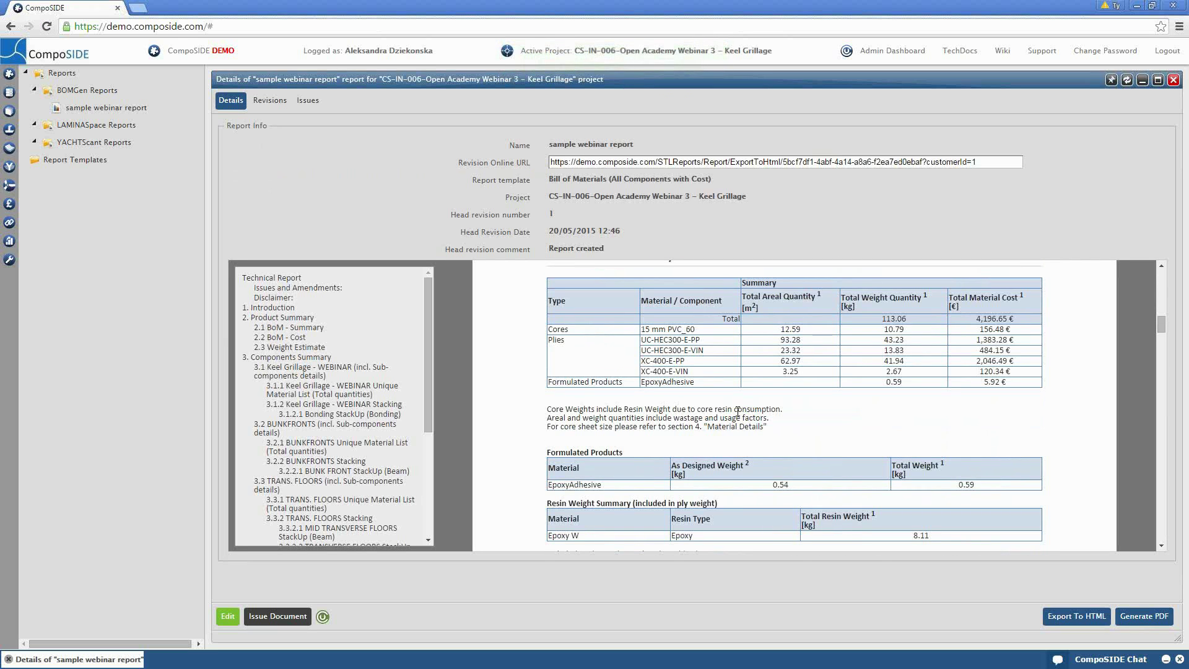
scroll(738, 412, "up", 5)
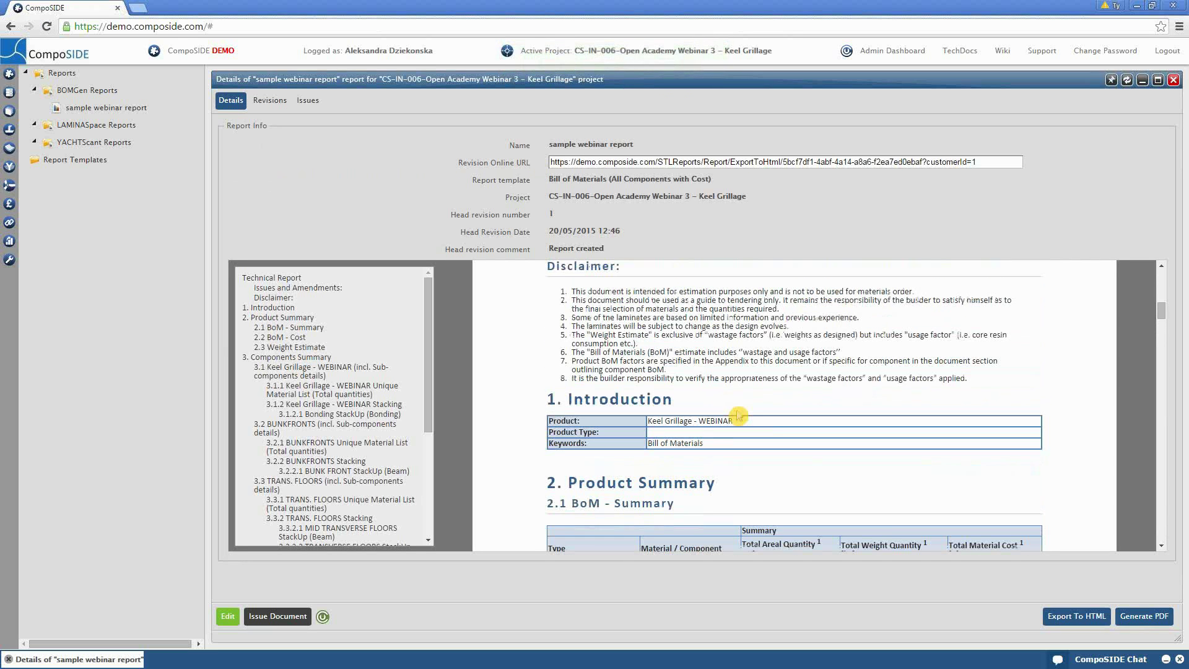
scroll(738, 416, "down", 2)
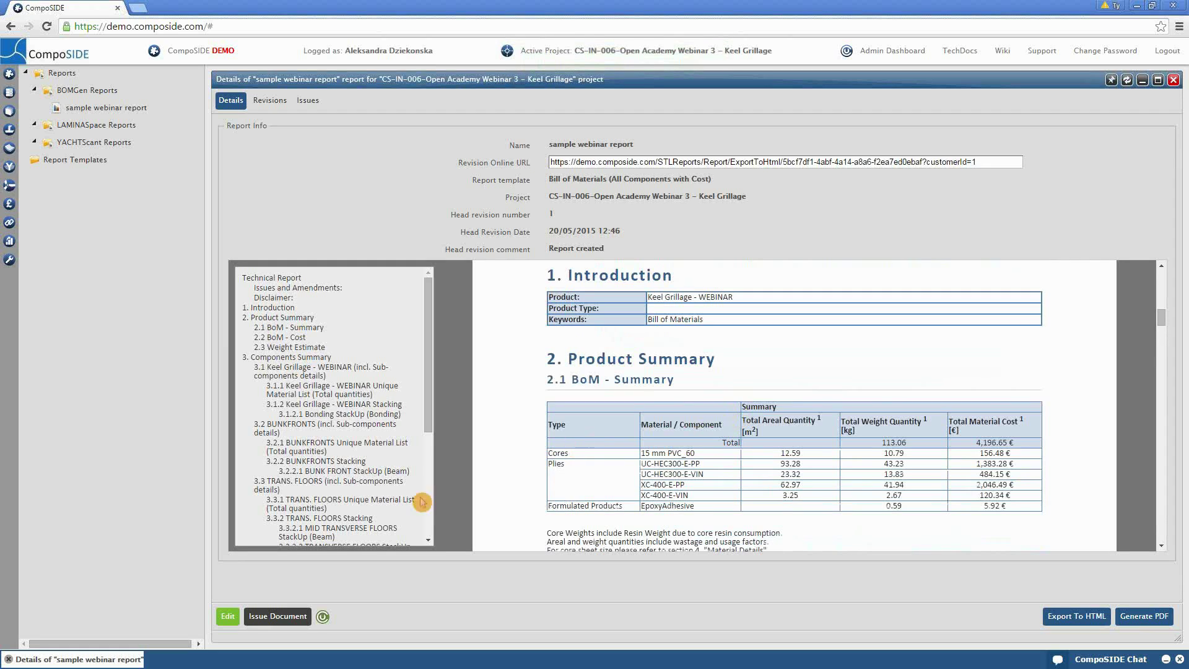
left_click(295, 620)
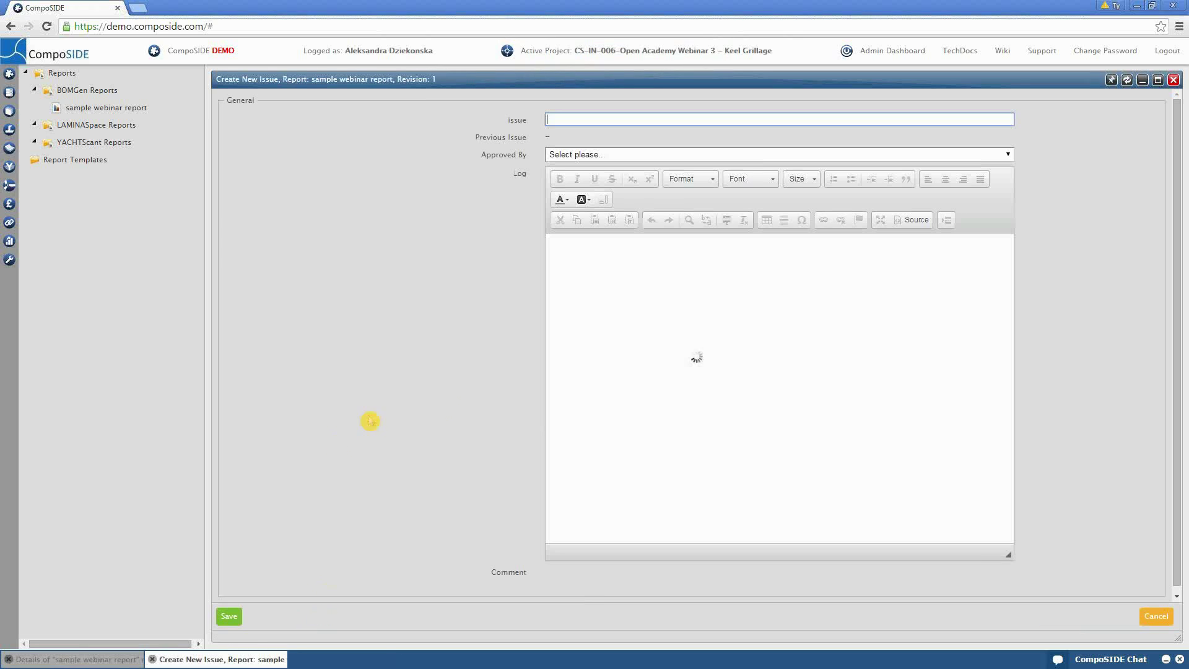
type("P1")
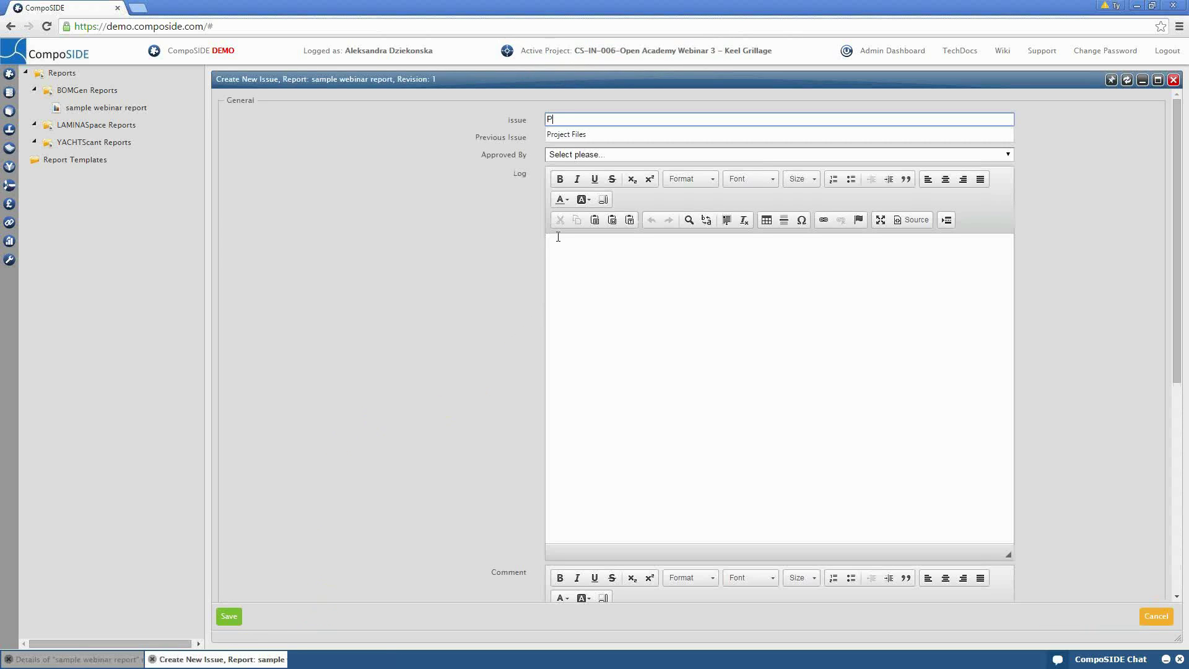
left_click(587, 155)
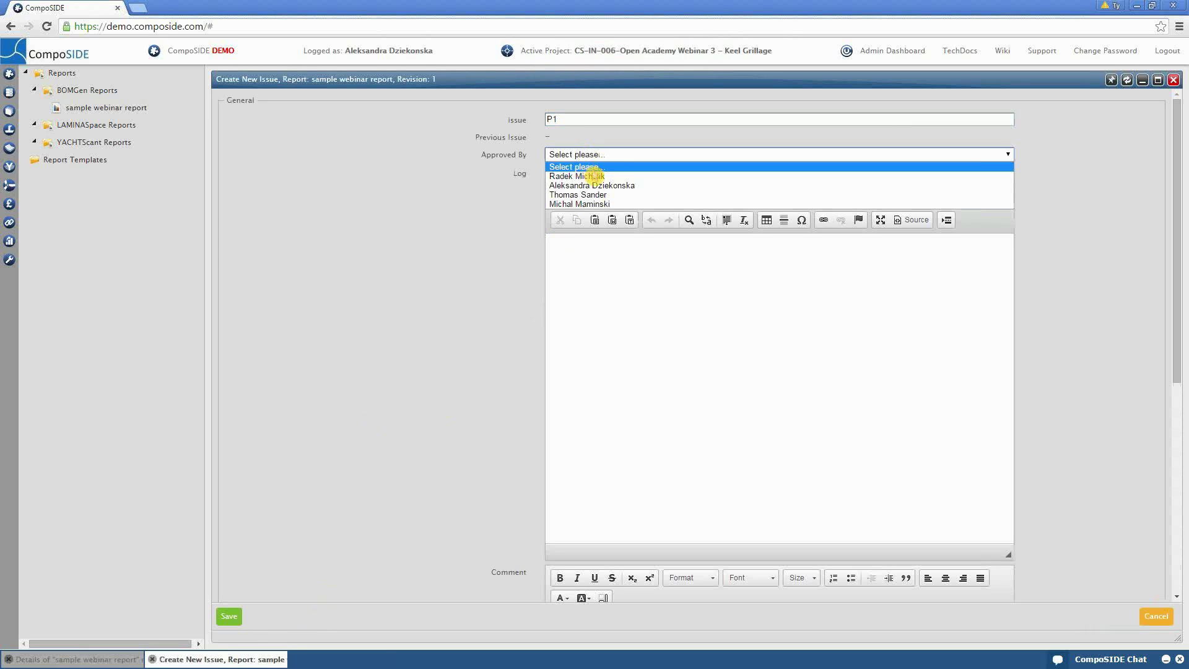
left_click(589, 176)
left_click(610, 292)
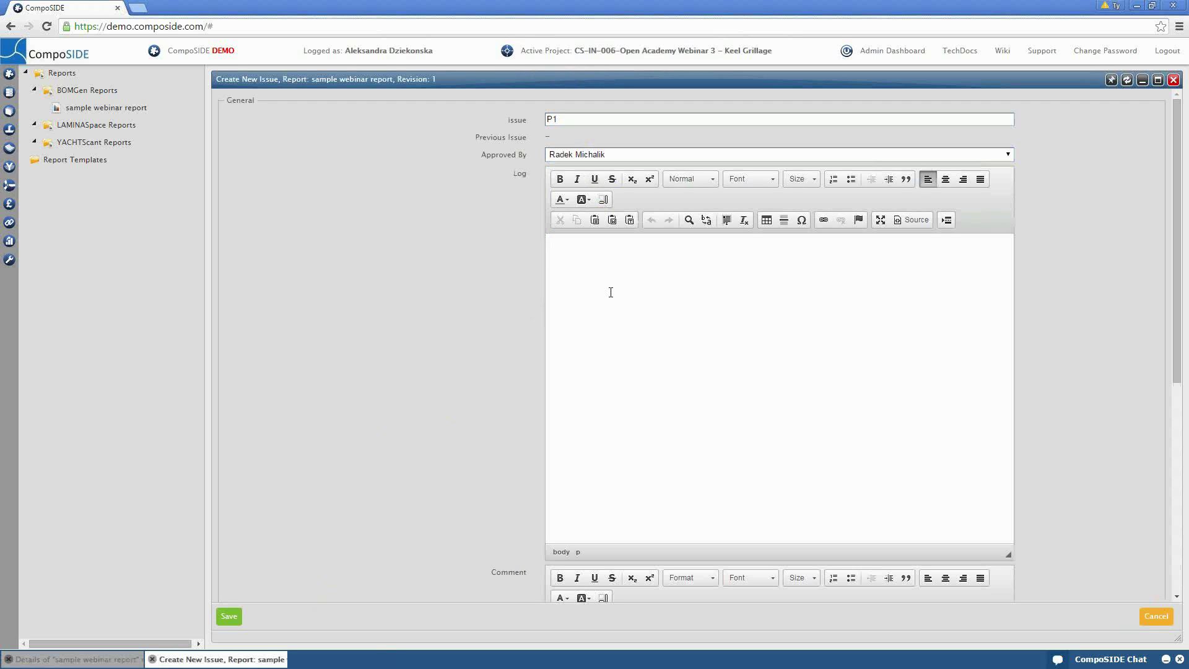
type("Full carbon design")
left_click(228, 616)
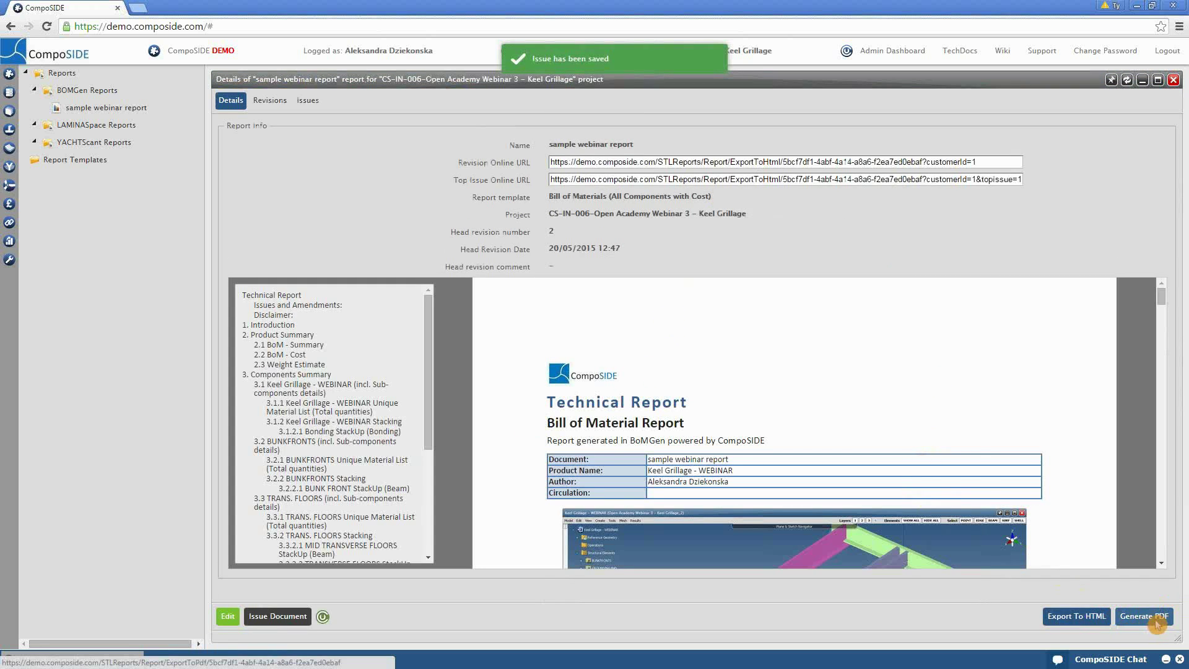
Step: Examine the issued report's Issues and Amendments table, BoM summary and component cost tables
scroll(1038, 505, "down", 1)
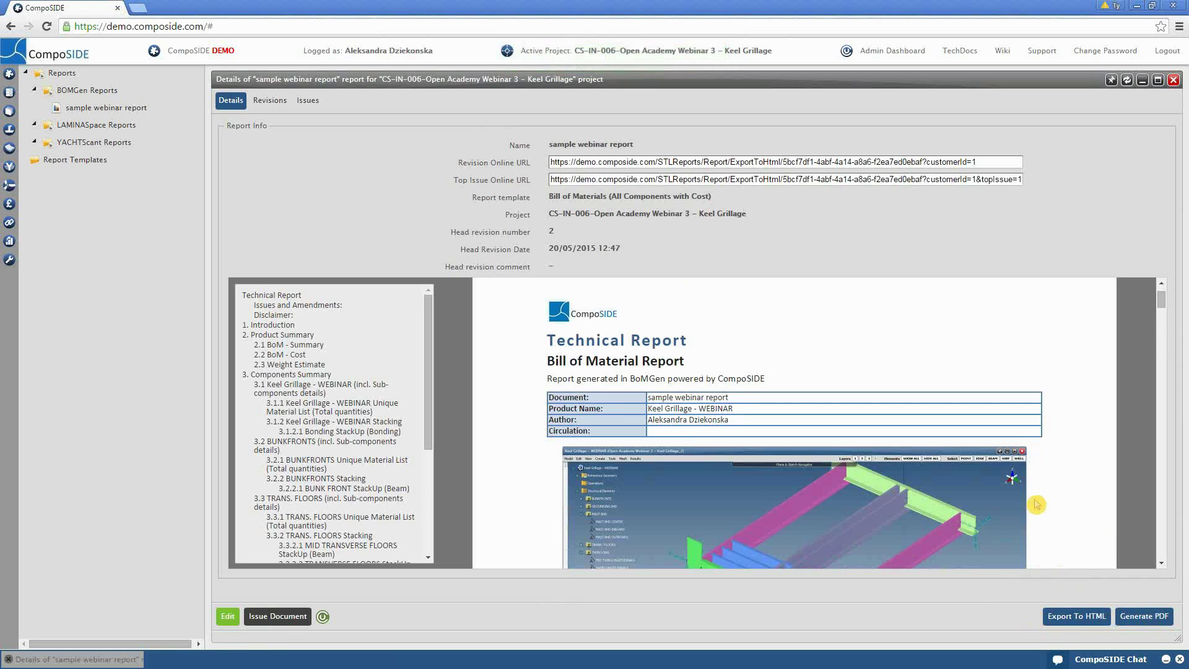
scroll(1037, 505, "down", 5)
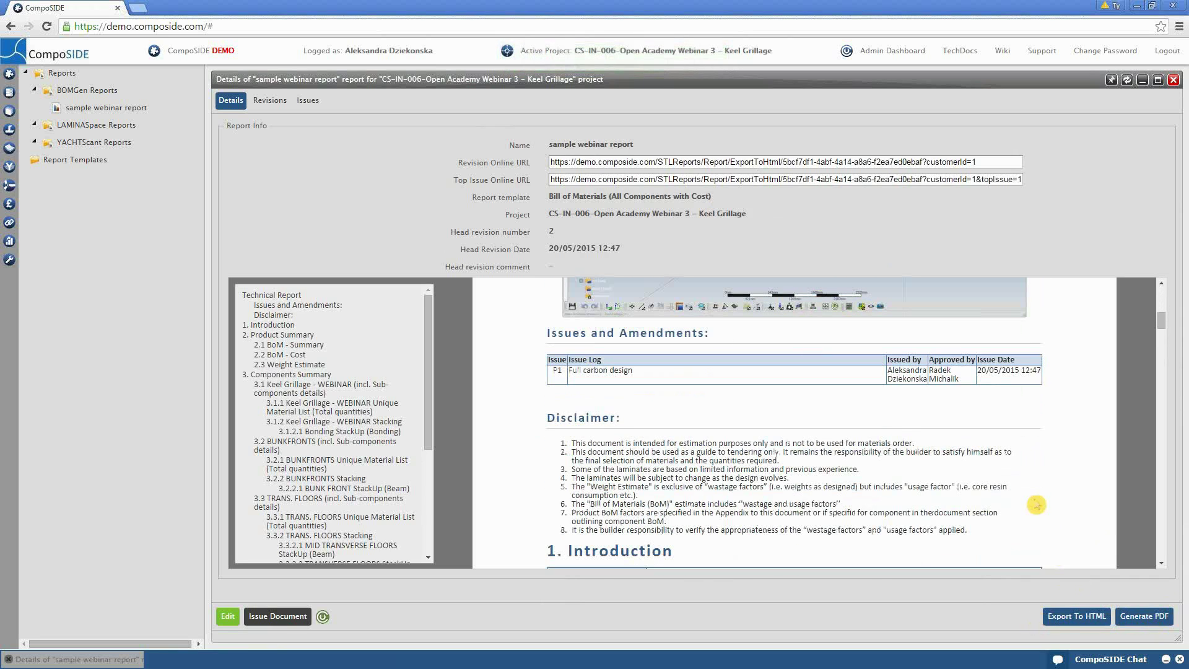
scroll(1037, 505, "down", 2)
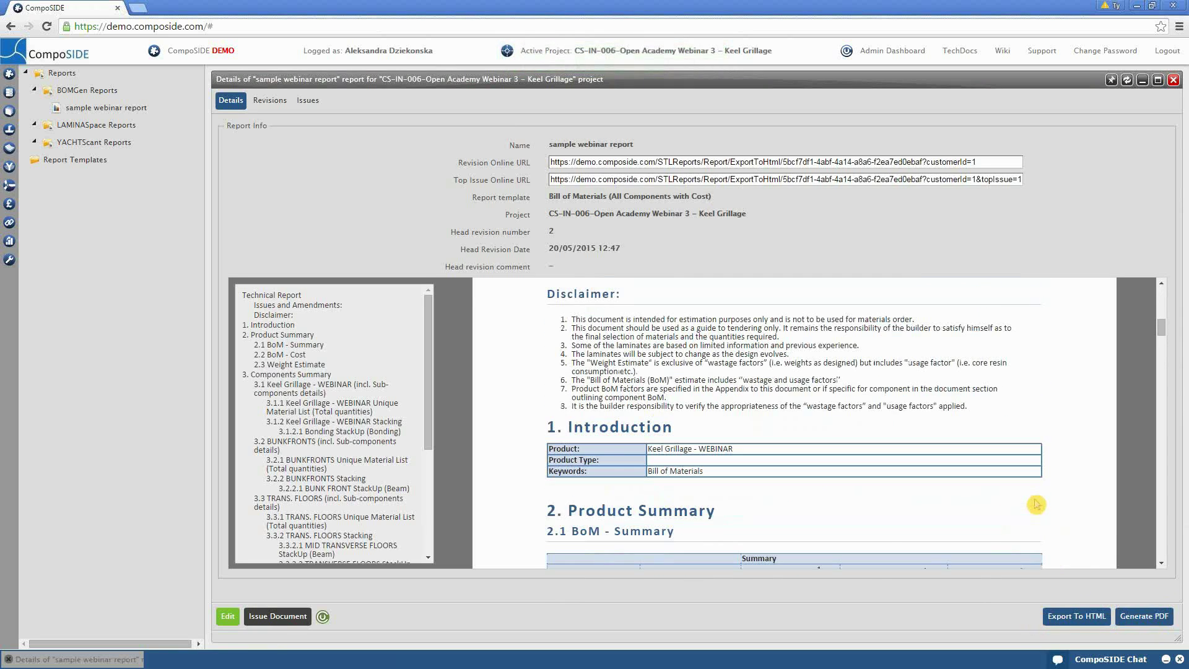
scroll(1036, 504, "down", 2)
scroll(1036, 504, "down", 3)
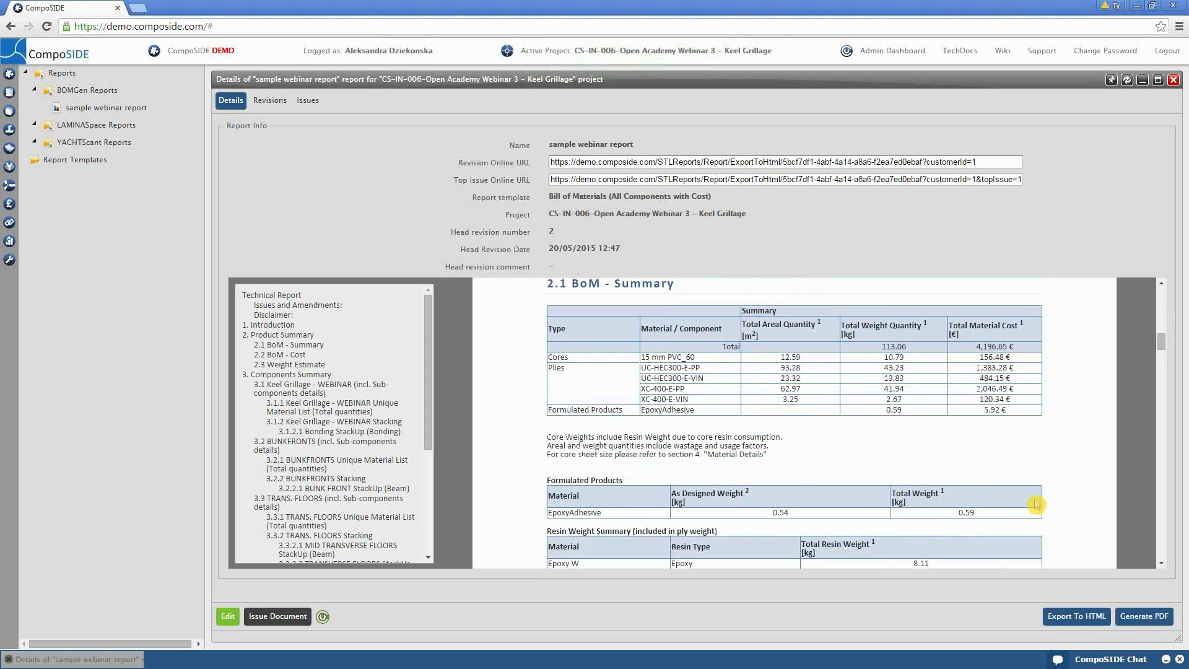
scroll(1036, 505, "down", 2)
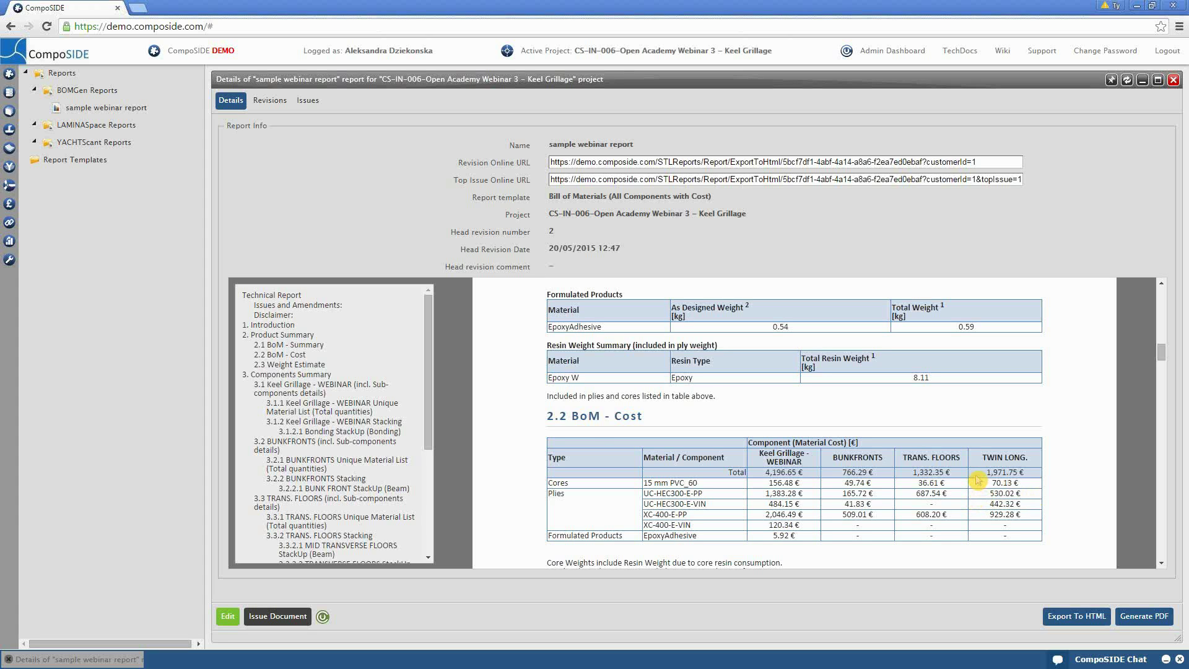
scroll(830, 479, "up", 7)
scroll(830, 480, "down", 2)
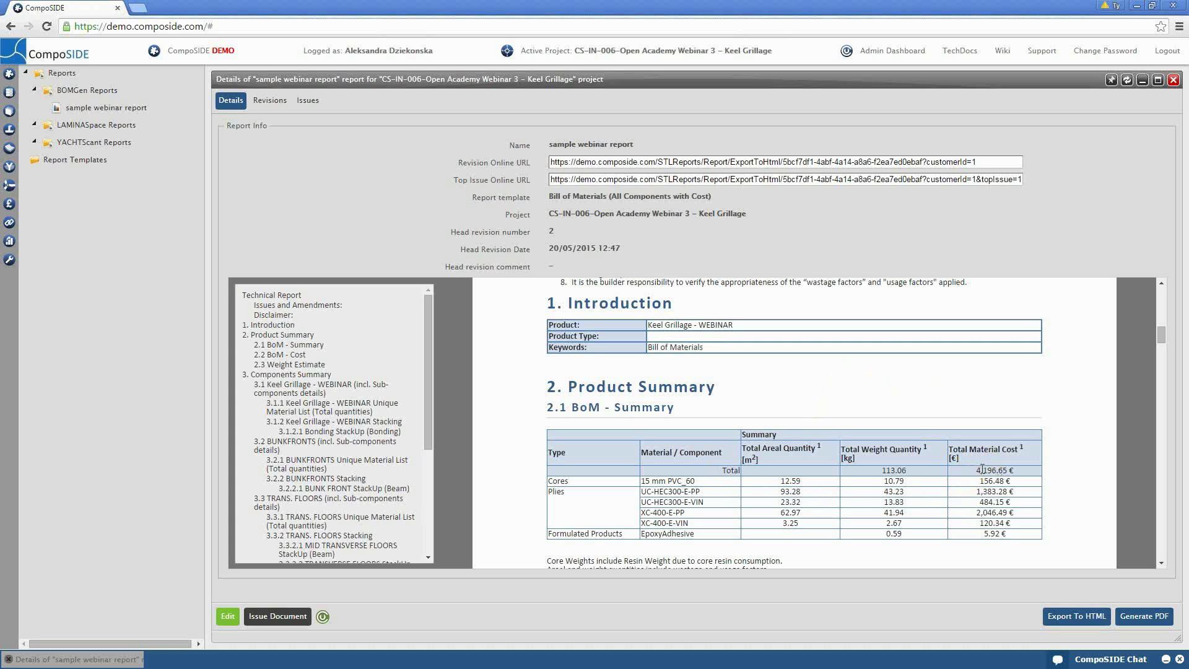
left_click(1038, 474)
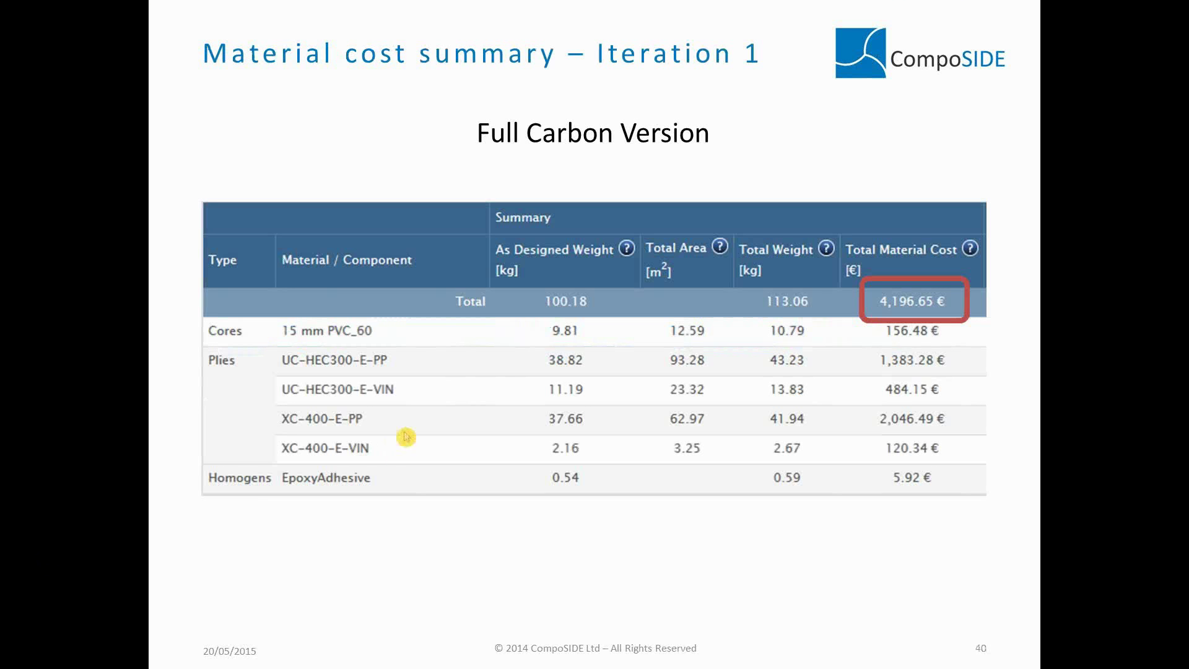
left_click(926, 317)
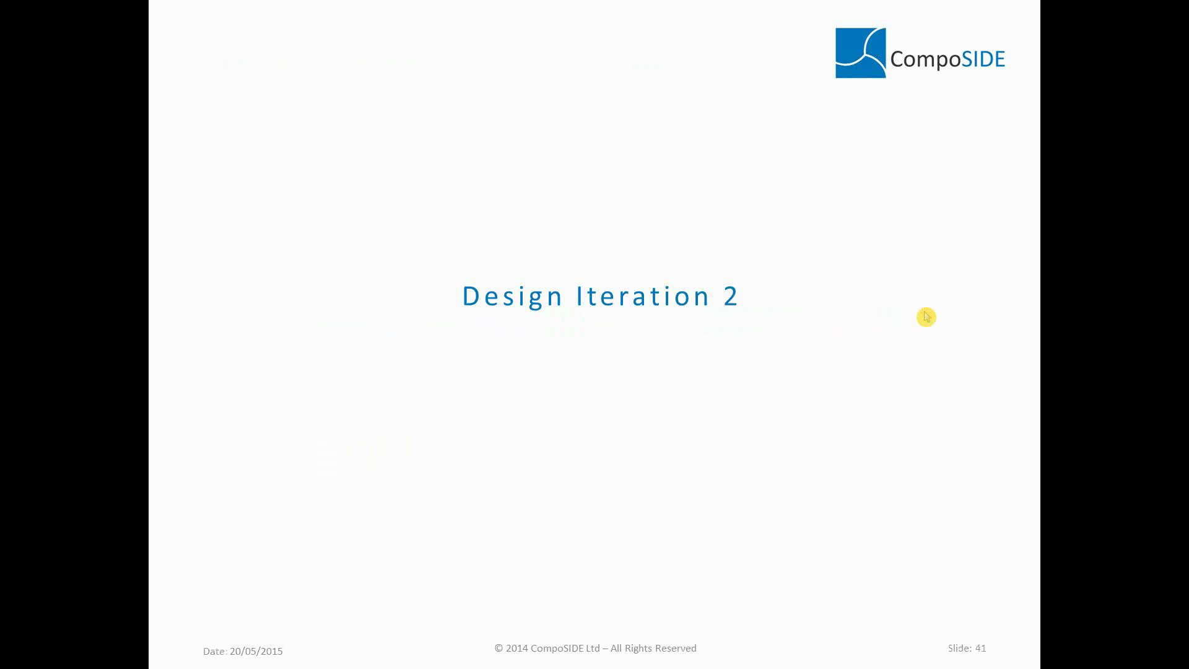
left_click(925, 316)
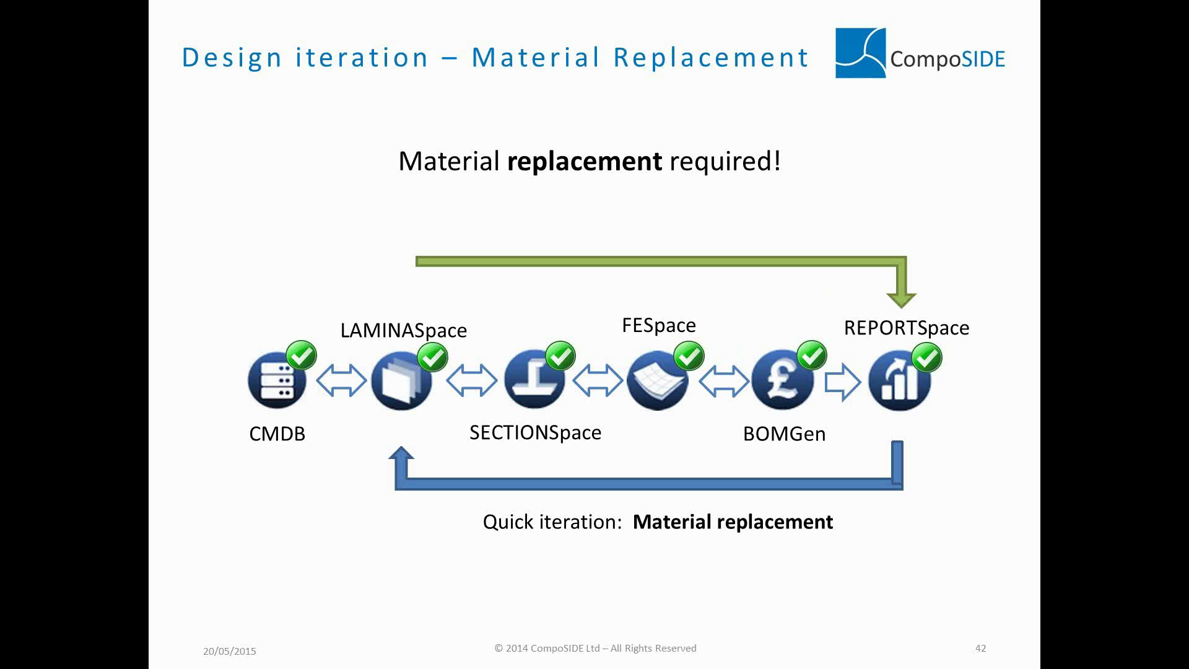
left_click(666, 378)
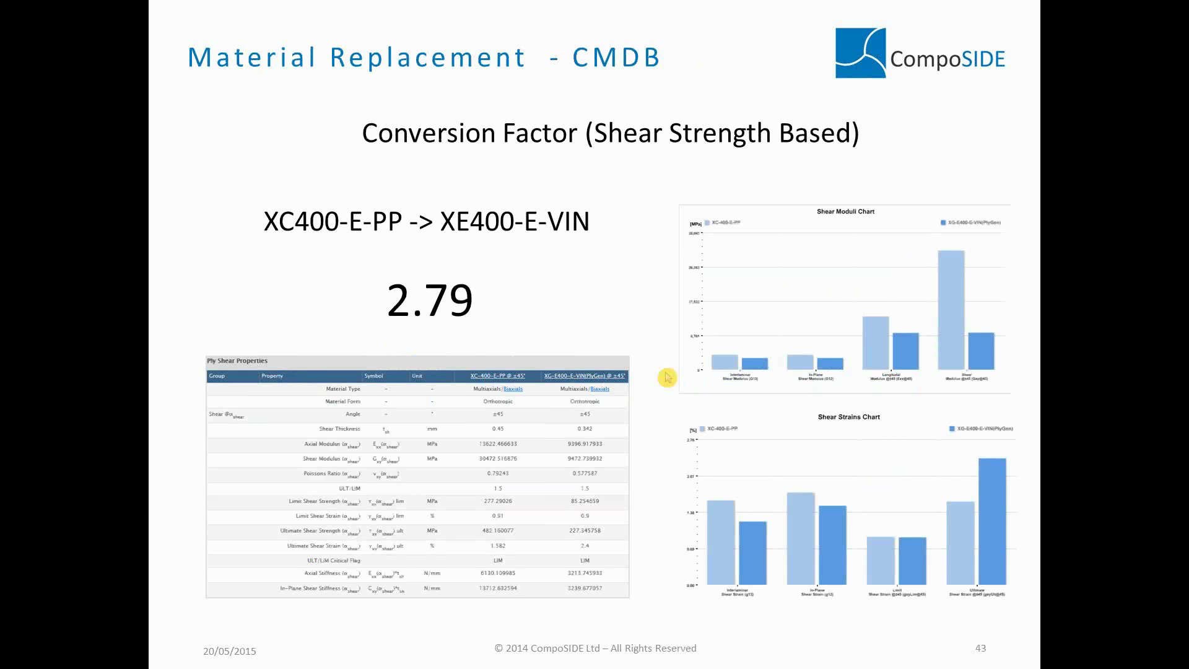
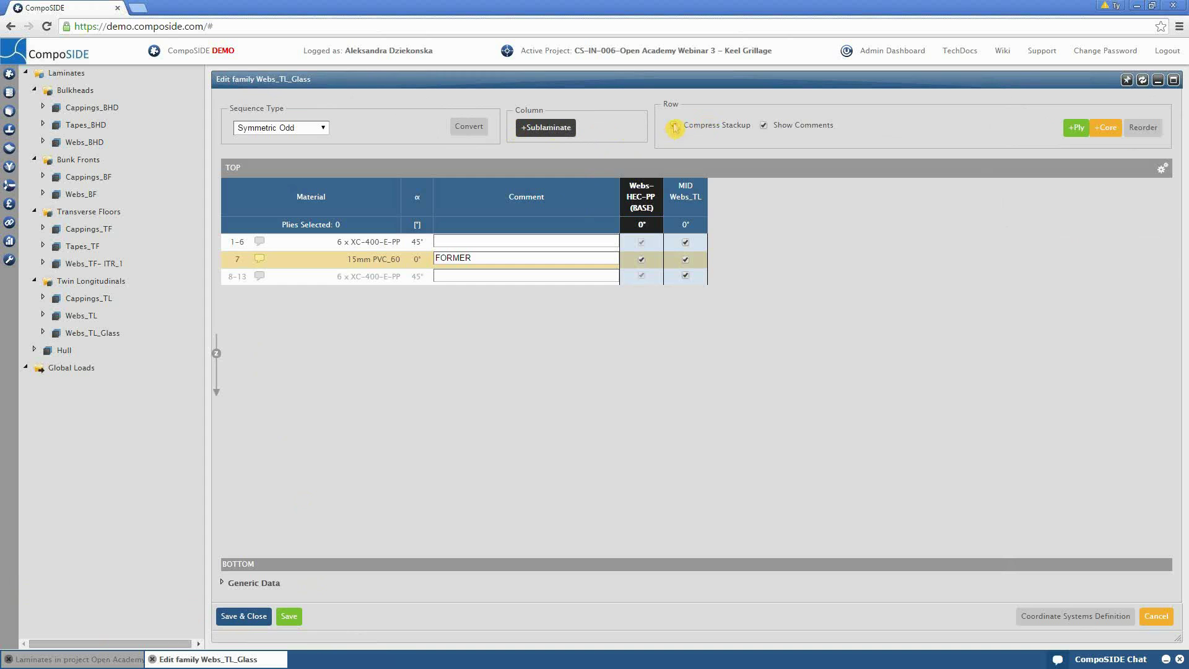
Step: Expand the Webs_TL_Glass stackup and change the material of plies 1 to 6 to XG-E400-E-VIN(PlyGen)
left_click(673, 127)
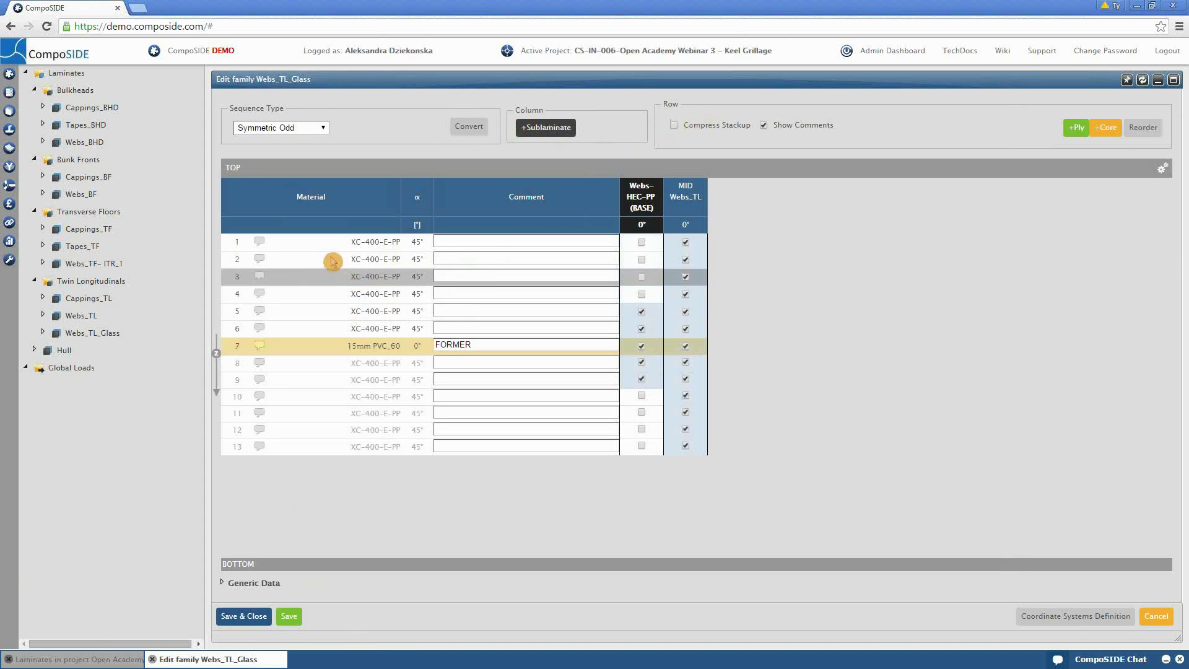
left_click_drag(327, 247, 333, 333)
right_click(335, 330)
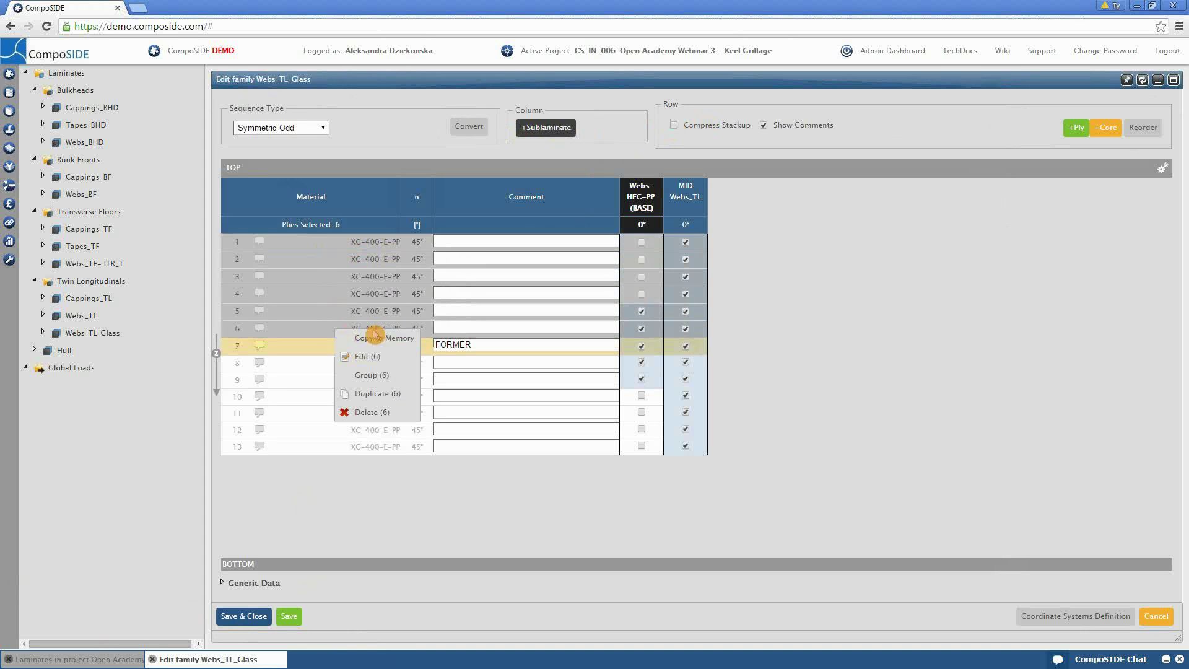
left_click(404, 357)
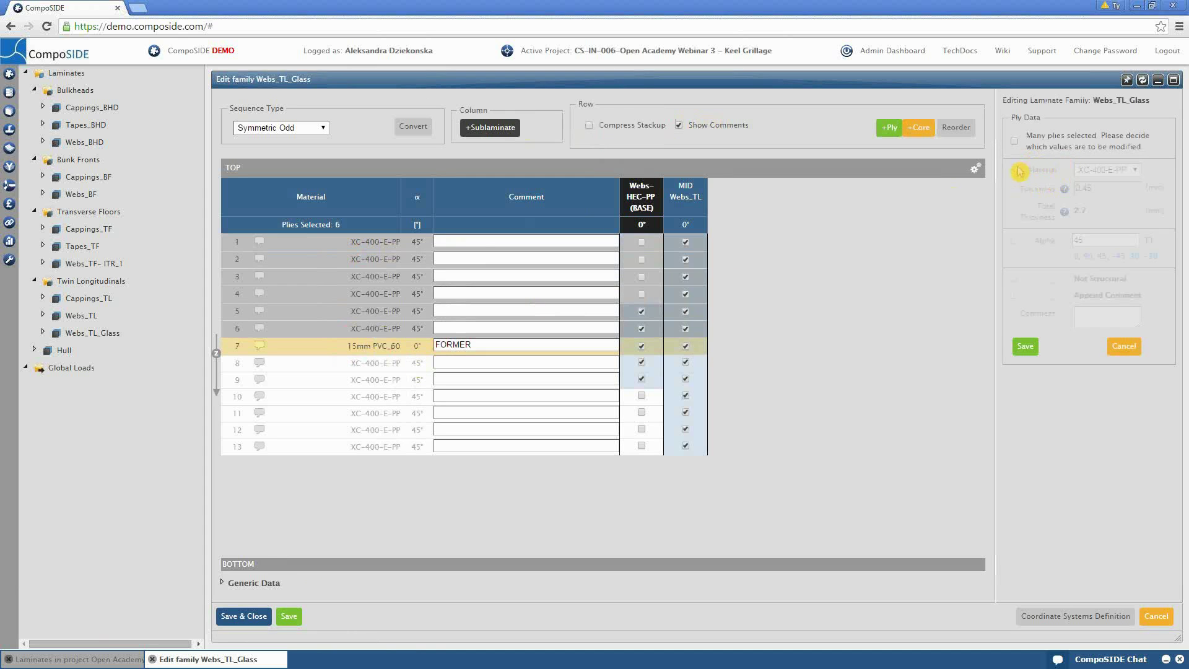
left_click(1016, 170)
left_click(1103, 171)
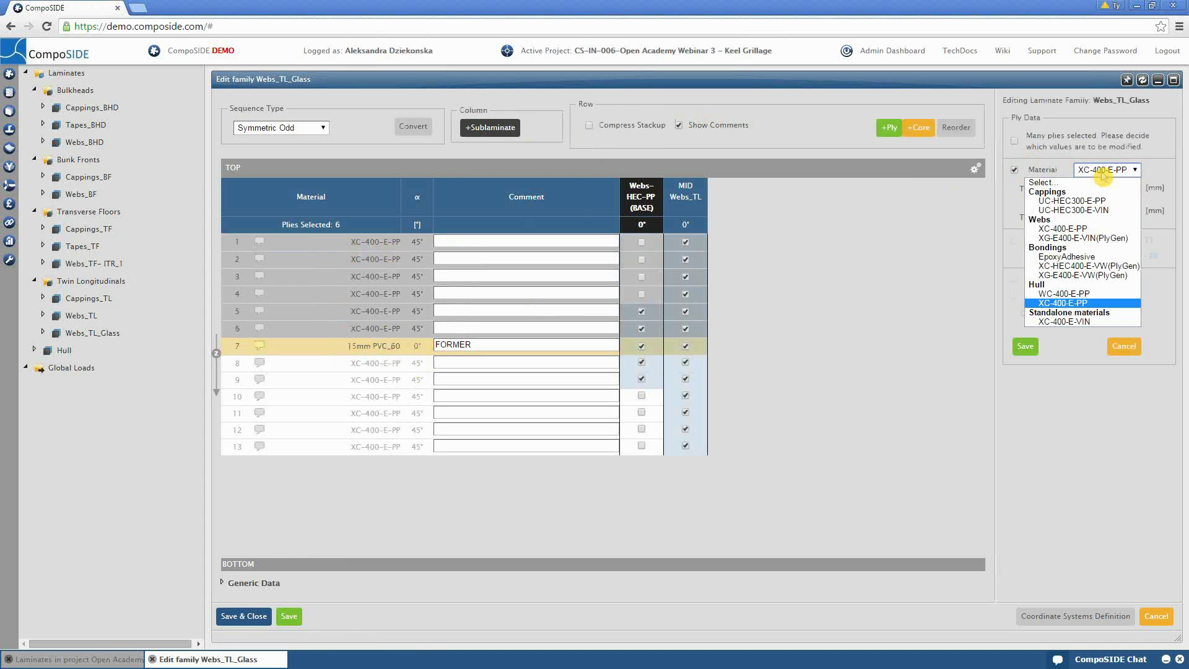
left_click(1098, 239)
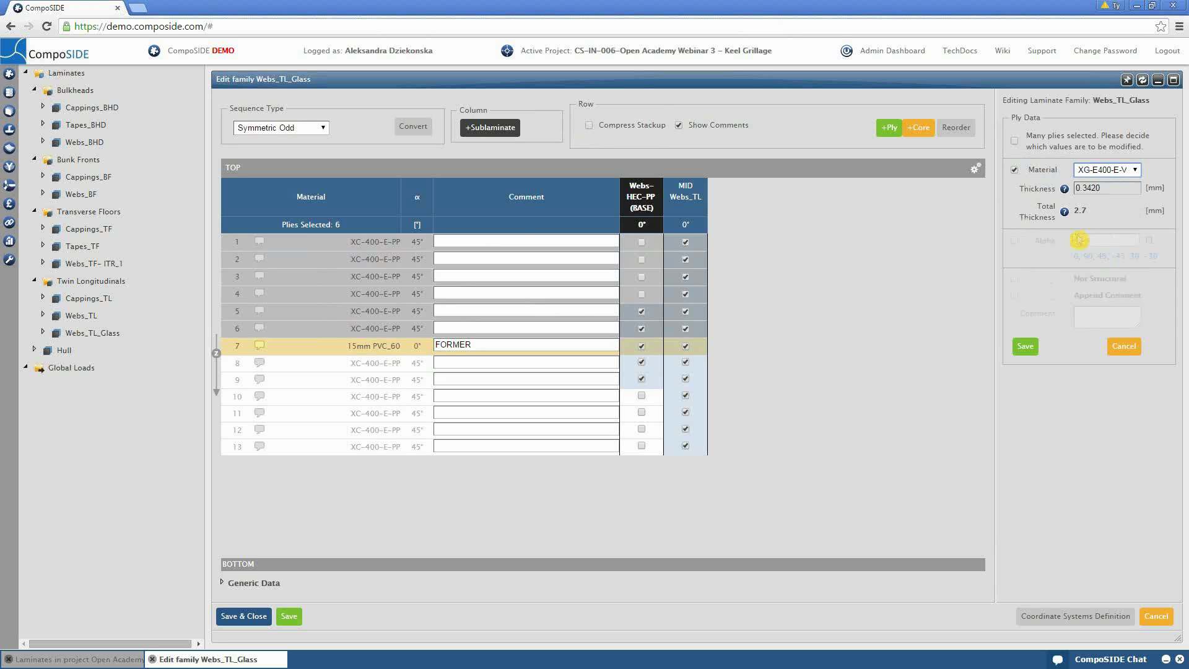
left_click(1023, 348)
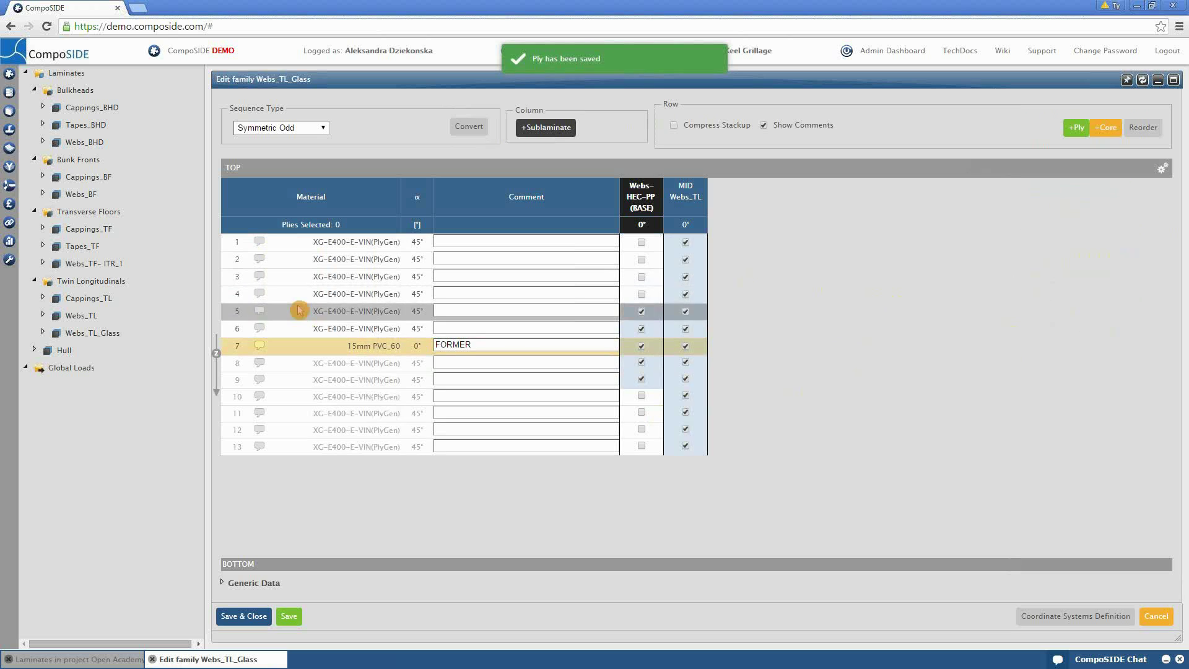
Step: Duplicate plies 5–6 and repeatedly duplicate the top four plies to build 16 glass plies above the core, then save the laminate family
left_click_drag(297, 318, 296, 328)
right_click(296, 328)
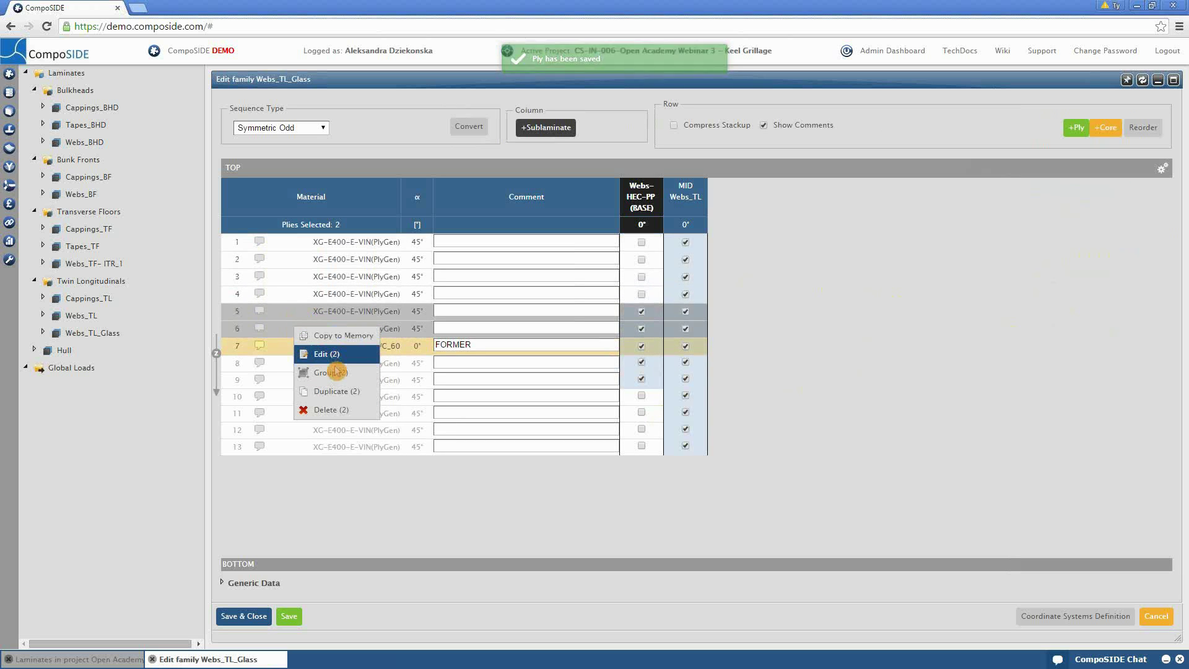
left_click(334, 391)
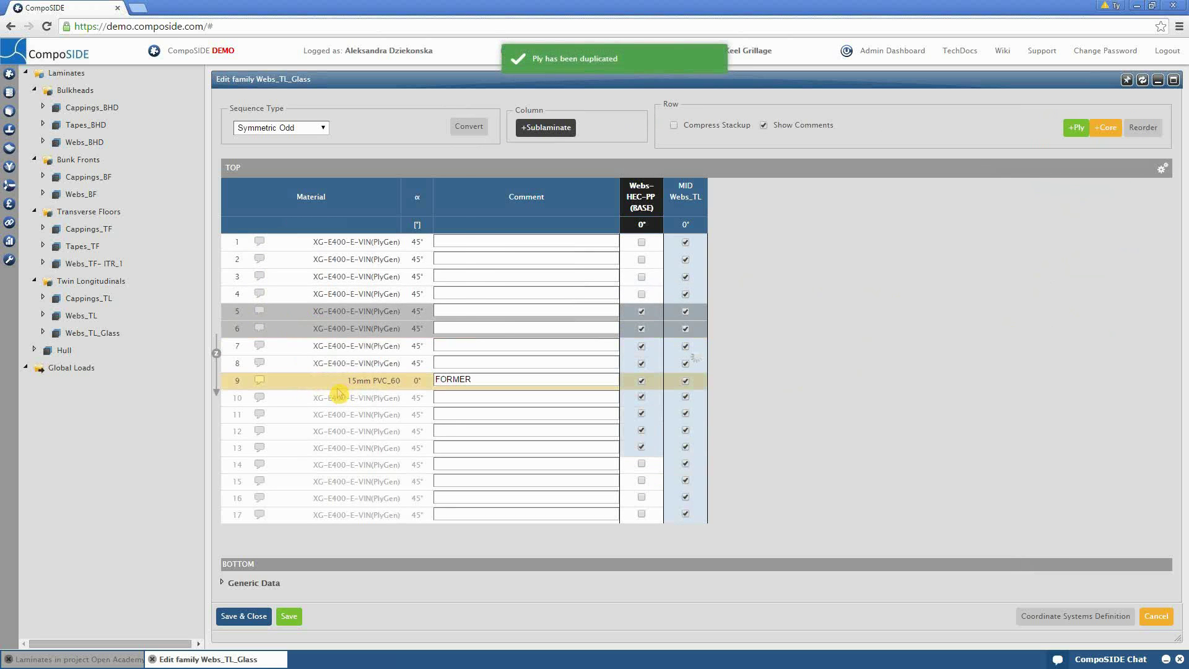
left_click_drag(324, 244, 324, 293)
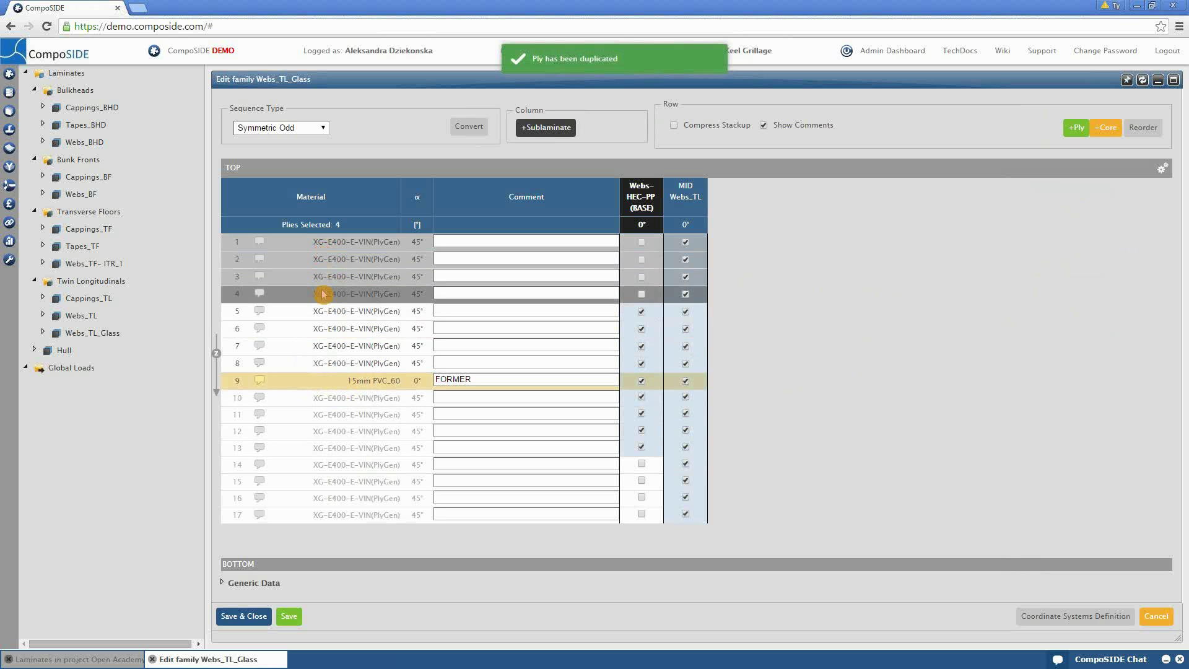
right_click(324, 293)
left_click(339, 355)
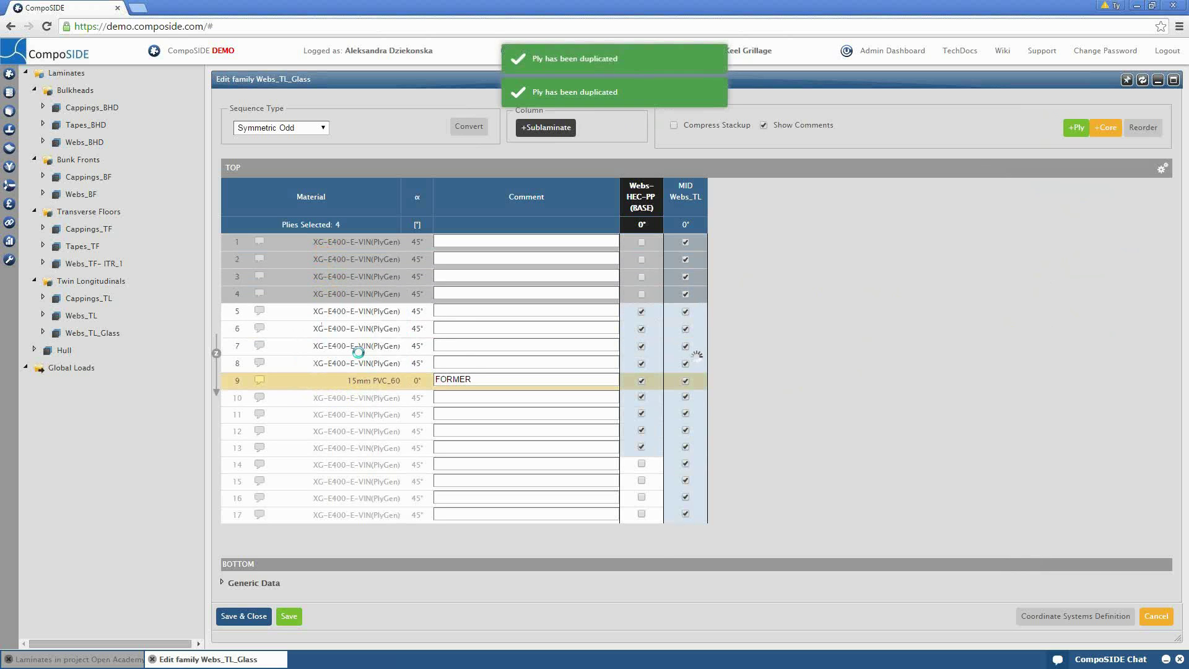
right_click(295, 246)
left_click(337, 294)
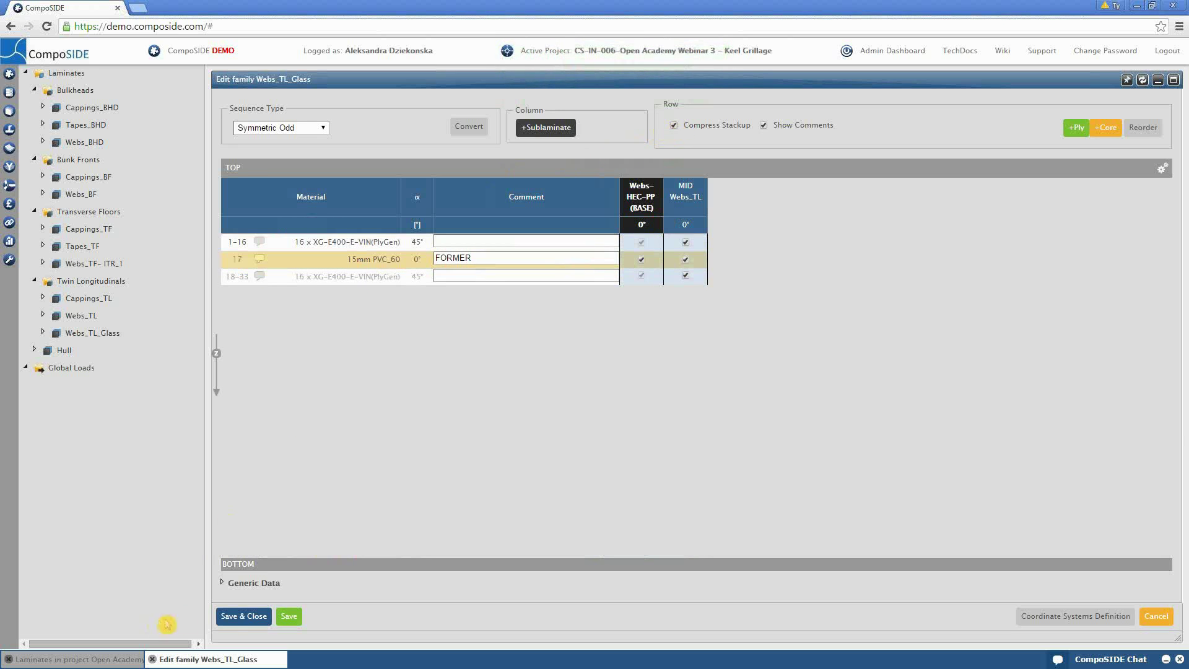
left_click(234, 617)
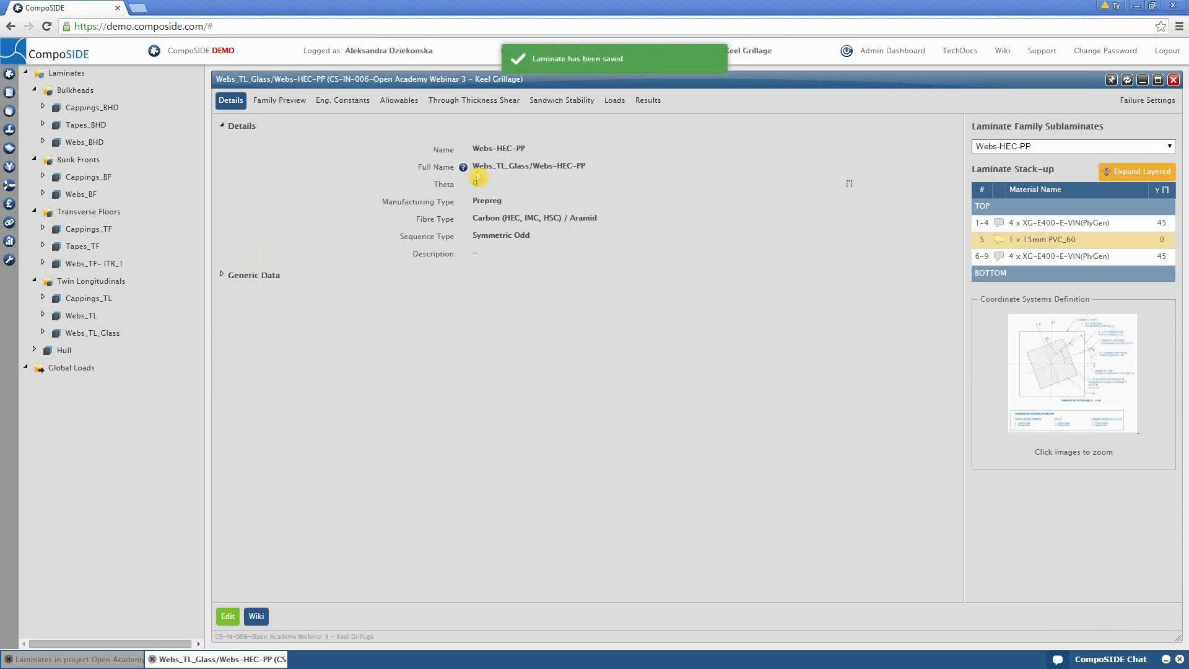
Step: Open the MID TWIN LONGITUDINALS beam section and remove the Webs_TL laminate family from the SHEAR WEB element's stack
left_click(9, 130)
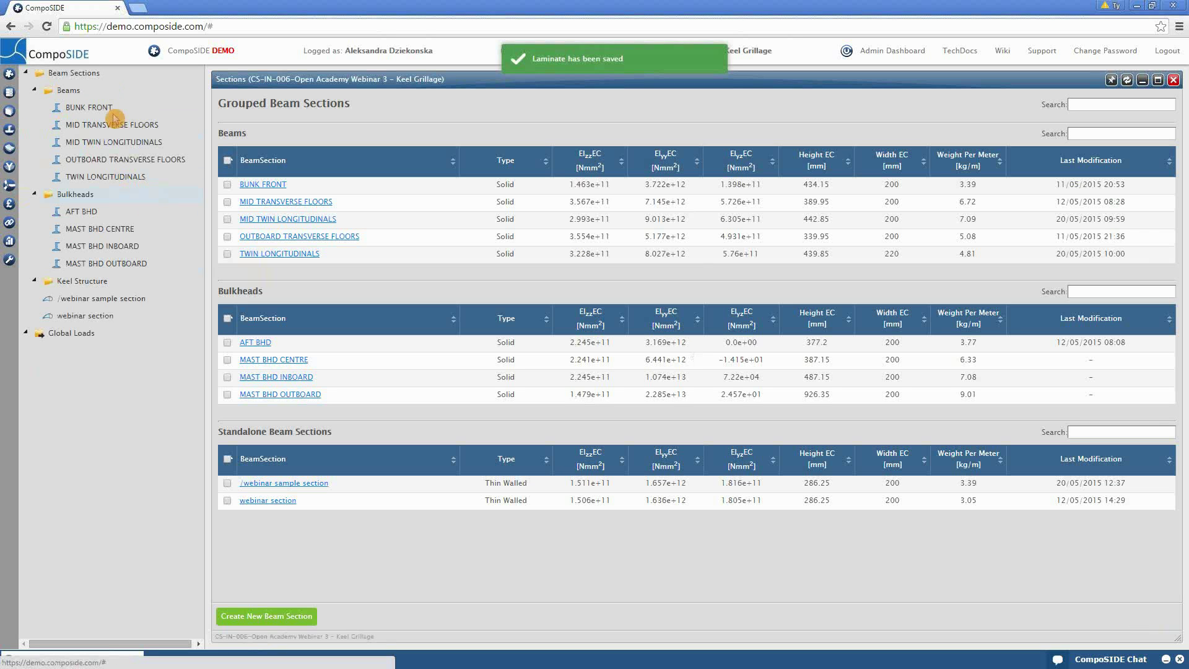
left_click(146, 159)
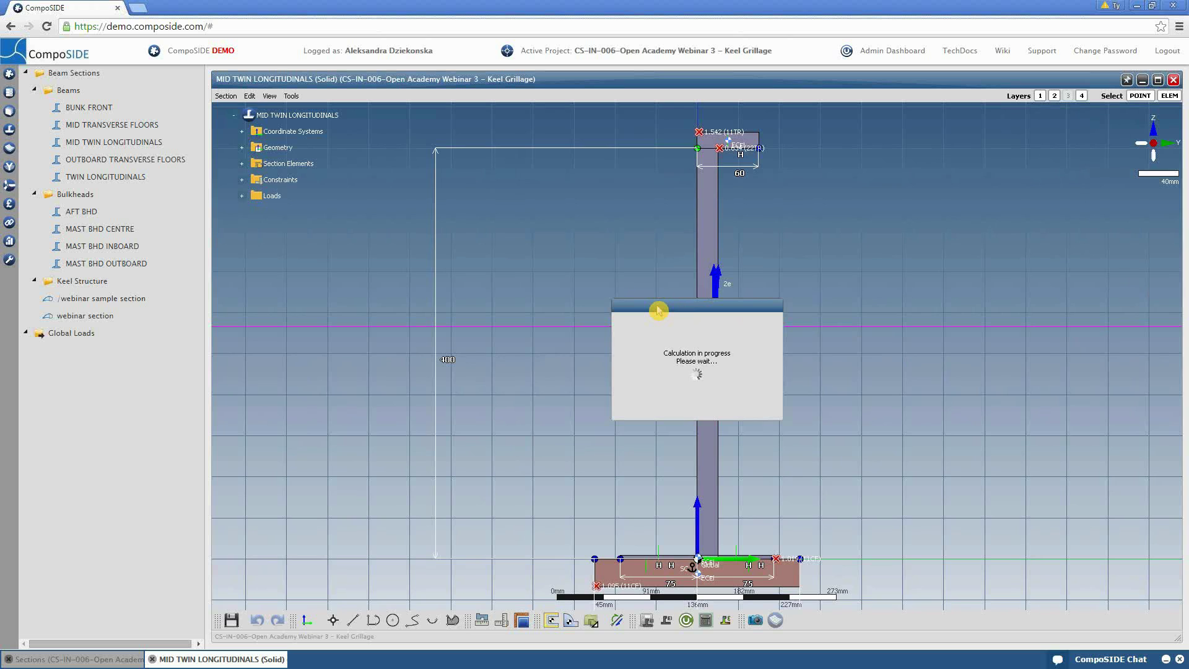
left_click_drag(658, 311, 908, 332)
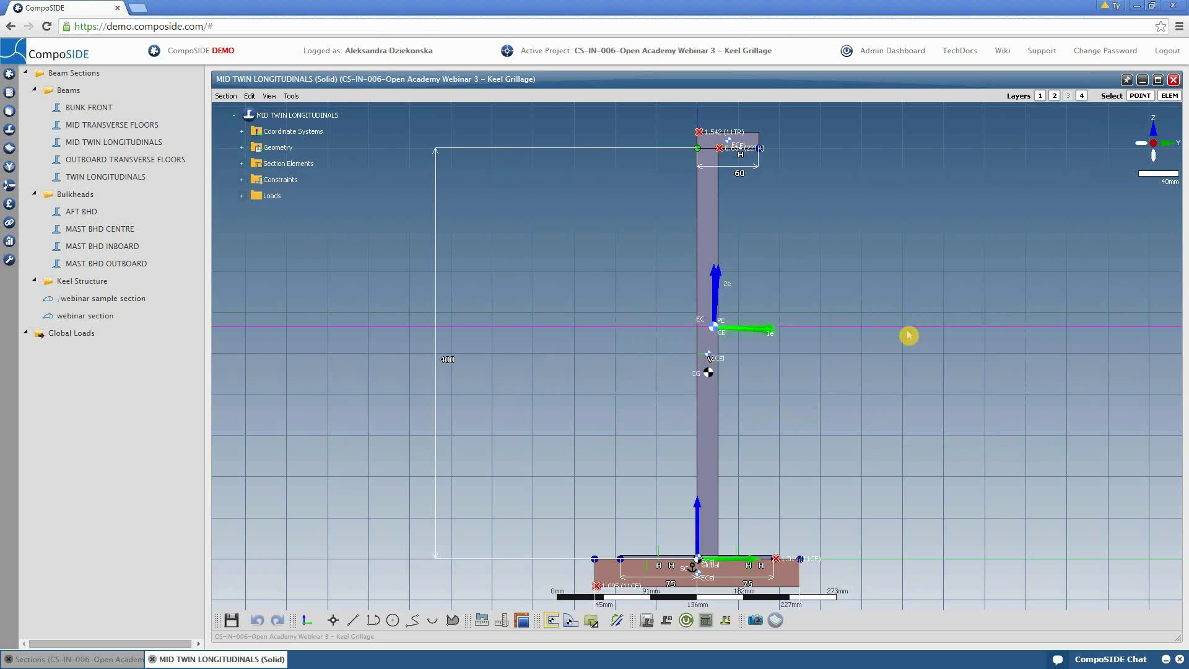
double_click(719, 388)
left_click(1081, 359)
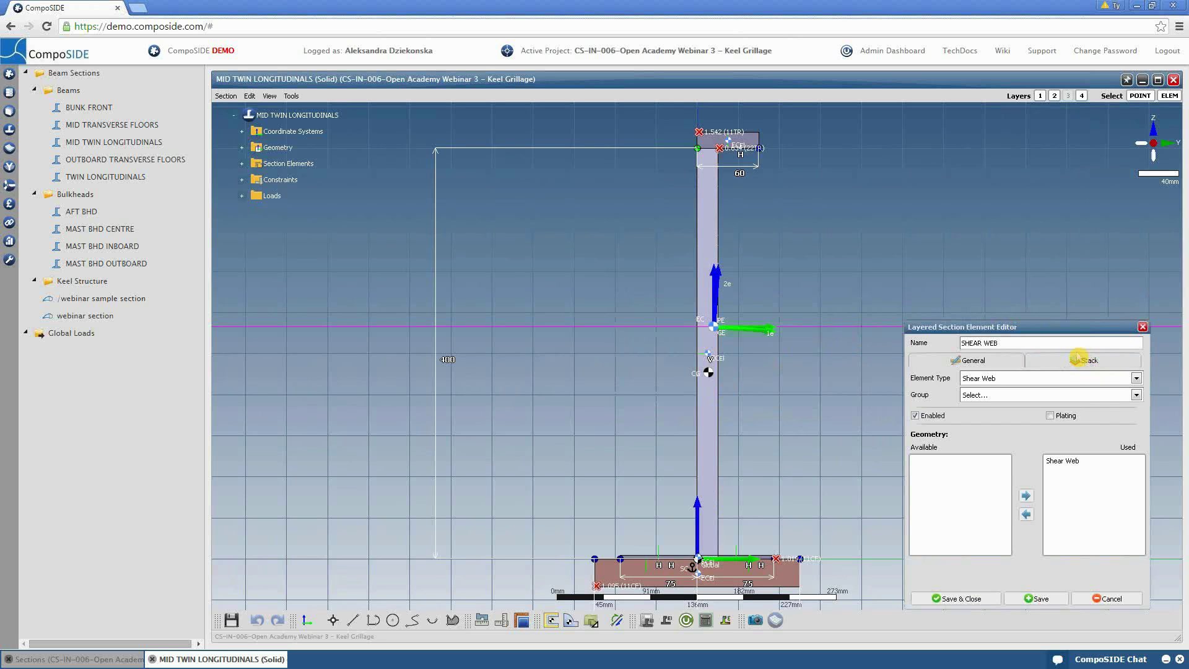
left_click_drag(1061, 333, 944, 232)
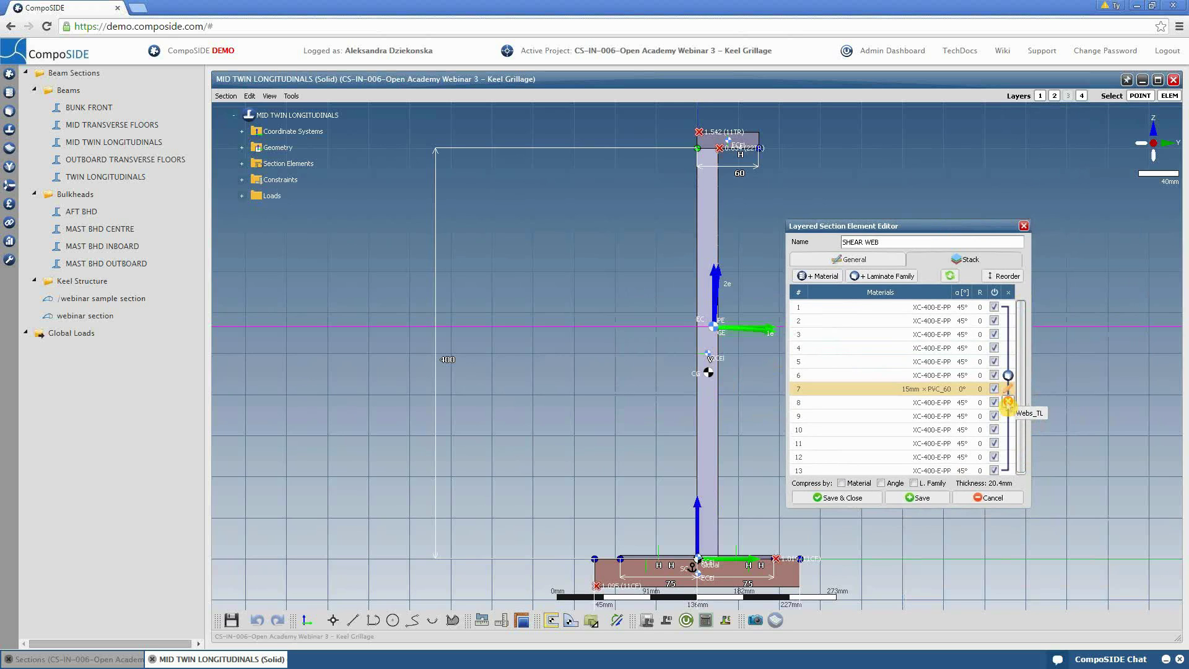
left_click(1008, 401)
Step: Add the Webs_TL_Glass laminate family with sublaminate MID Webs_TL to the SHEAR WEB stack and save the element
left_click(882, 275)
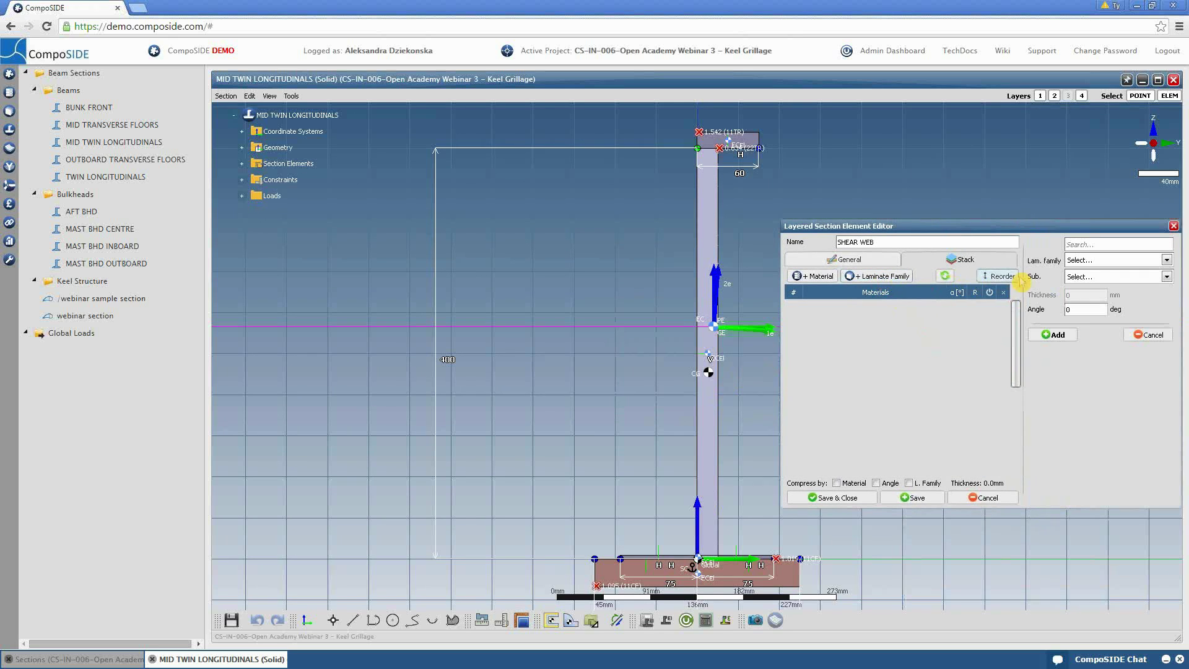
left_click(1099, 261)
scroll(1111, 315, "down", 3)
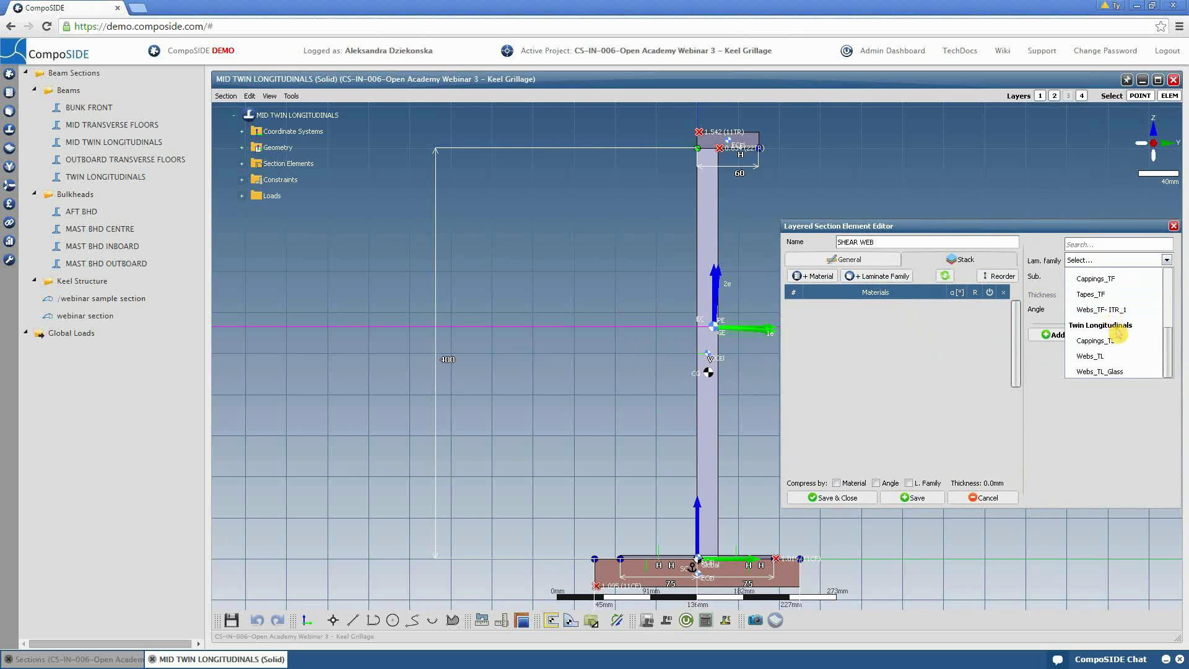
left_click(1115, 373)
left_click(1101, 282)
left_click(1080, 307)
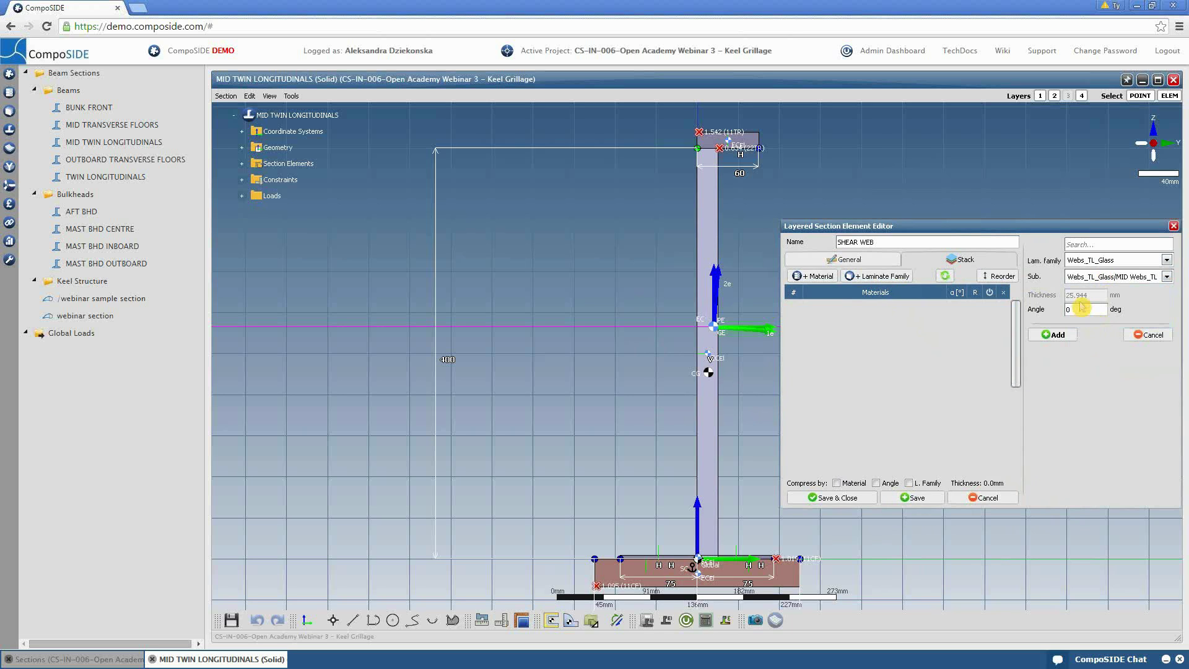
left_click(1053, 335)
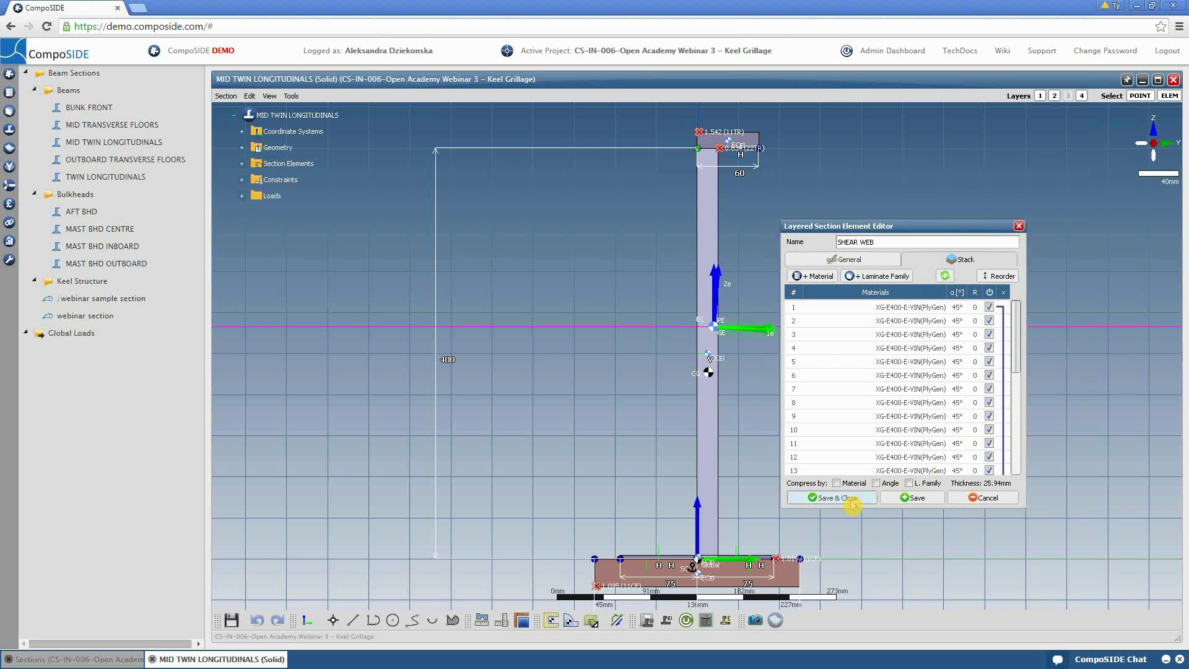
left_click(833, 497)
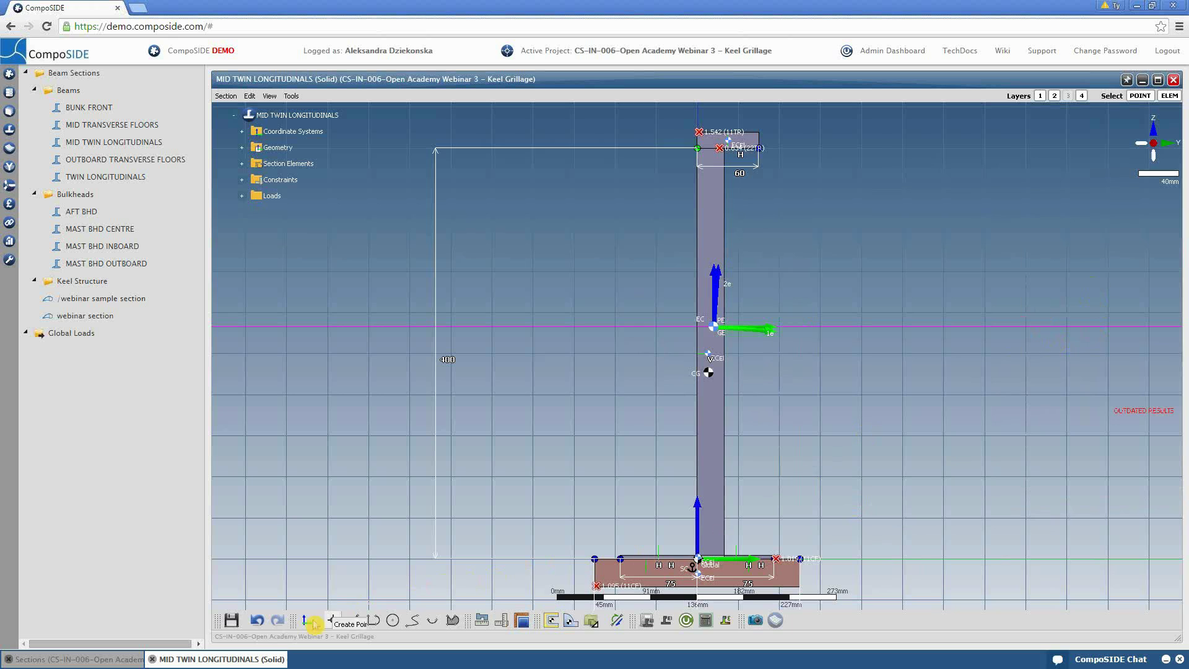
Step: Save the MID TWIN LONGITUDINALS section and close it
left_click(231, 620)
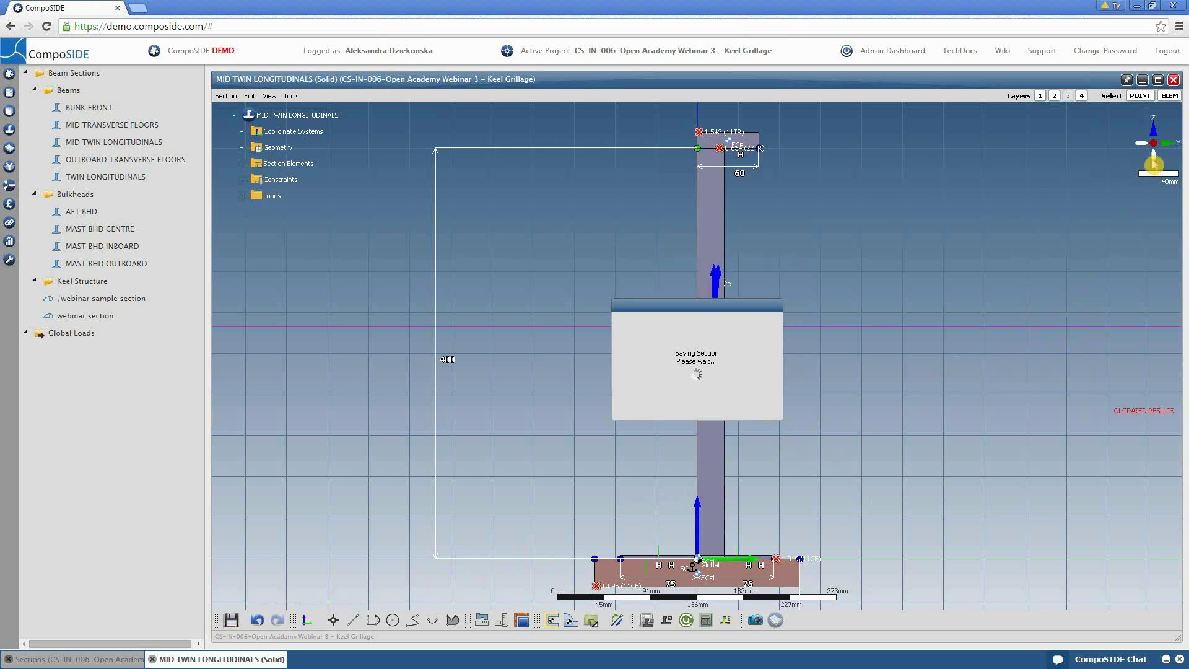
left_click_drag(754, 306, 1007, 286)
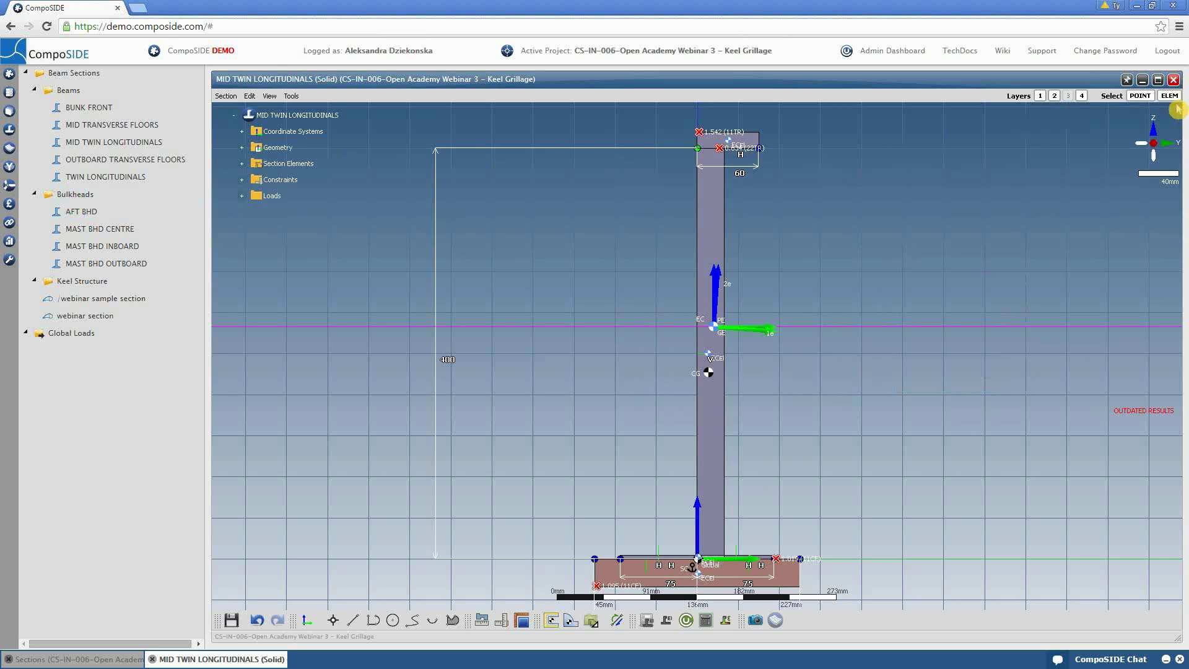
left_click(1174, 80)
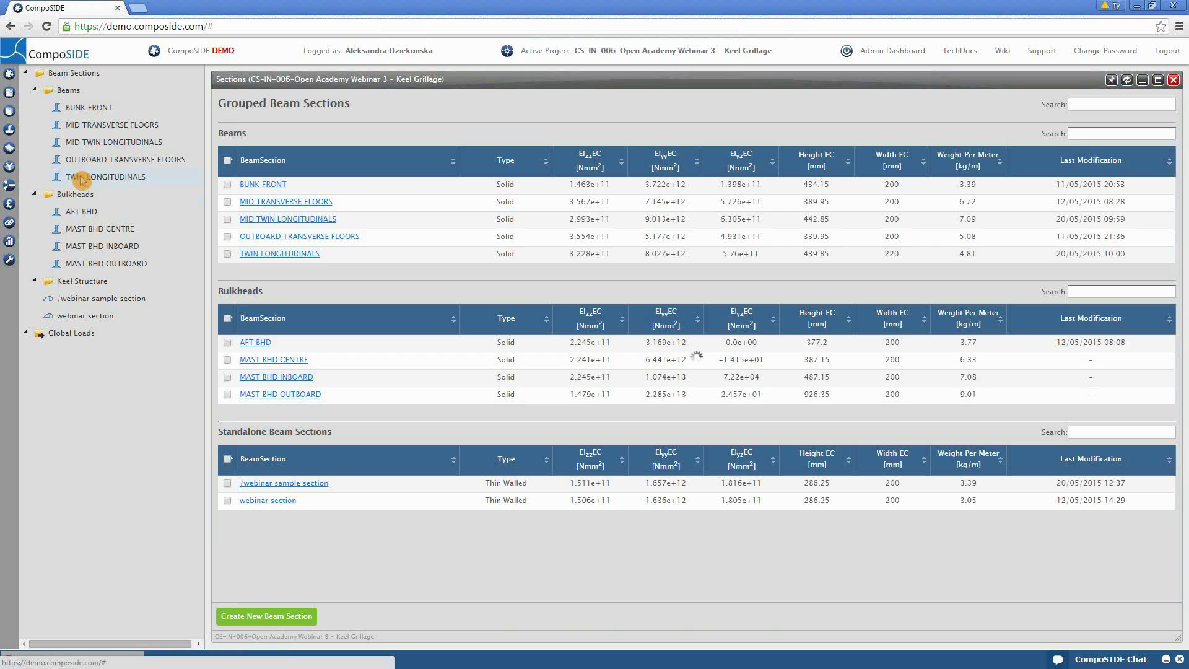
Step: Open the TWIN LONGITUDINALS beam section and remove the Webs_TL laminate family from the Web element's stack
left_click(84, 181)
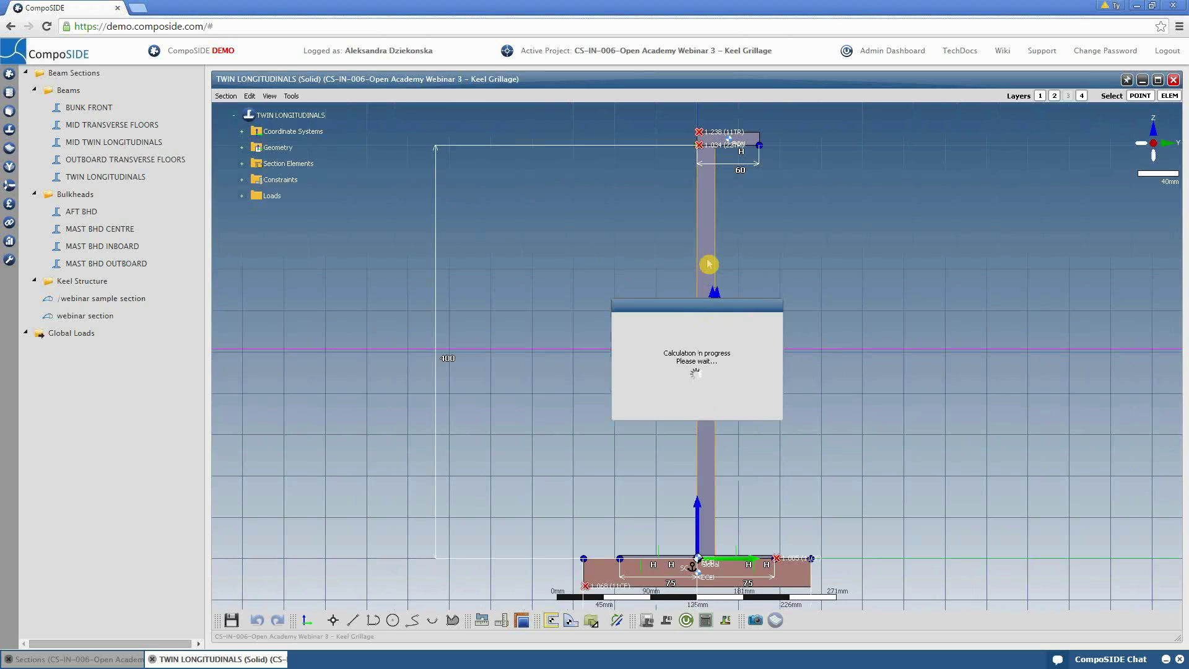
left_click_drag(696, 307, 1070, 319)
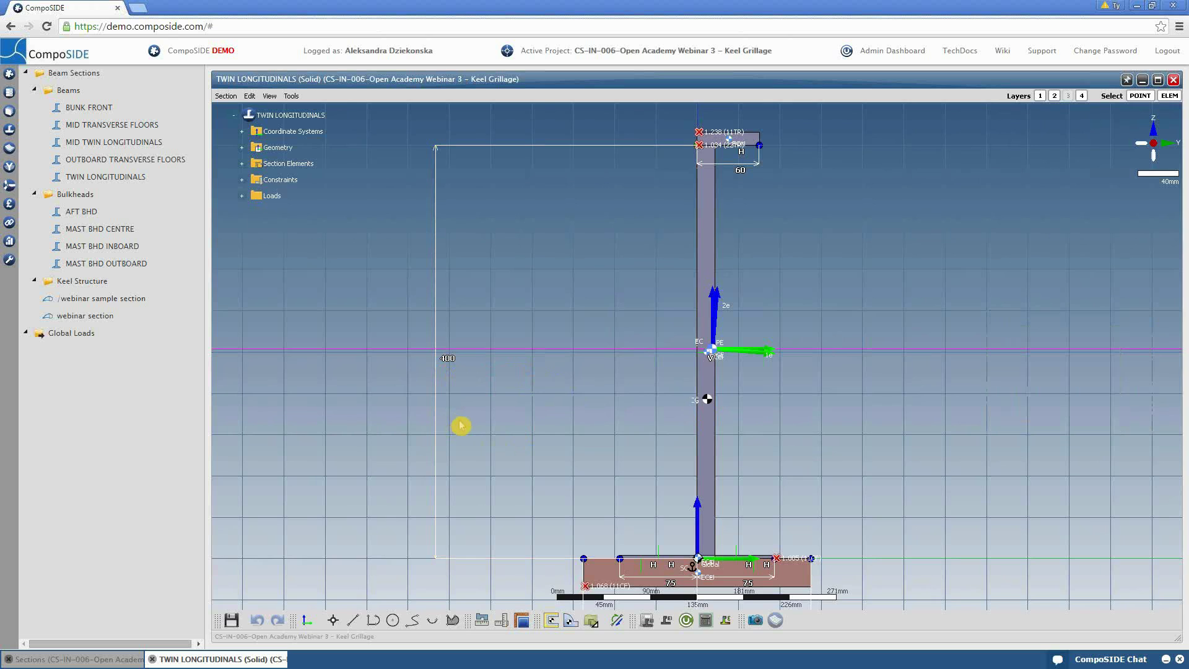
double_click(700, 385)
left_click(1084, 360)
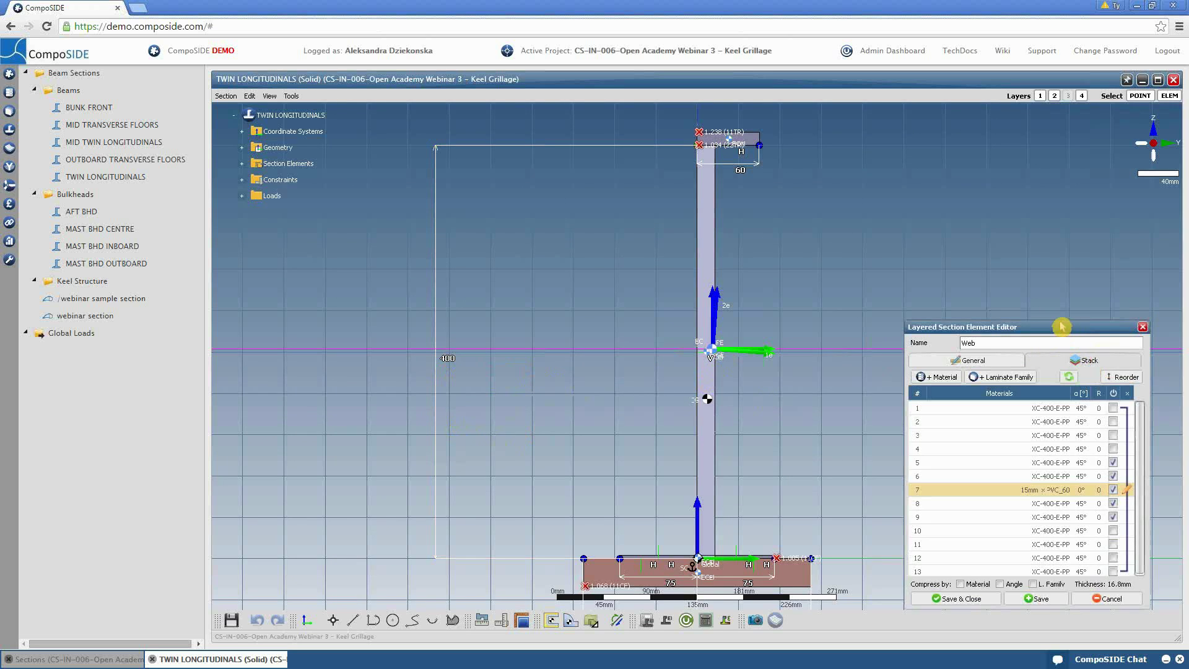
left_click_drag(1061, 327, 946, 201)
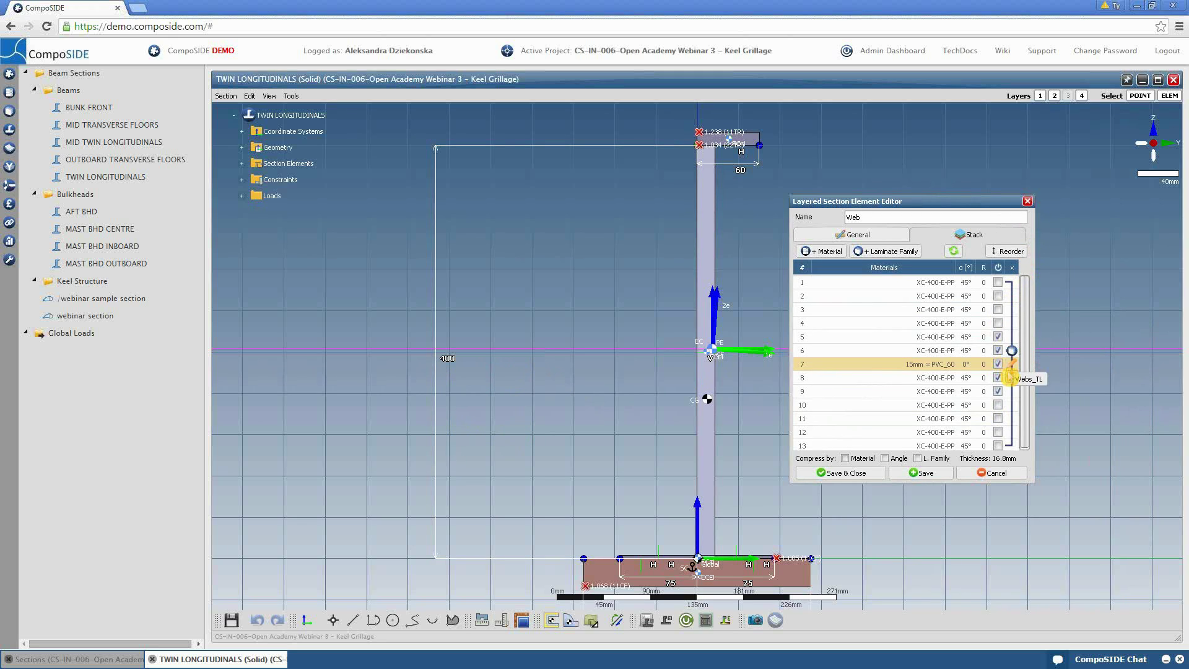
left_click(1011, 375)
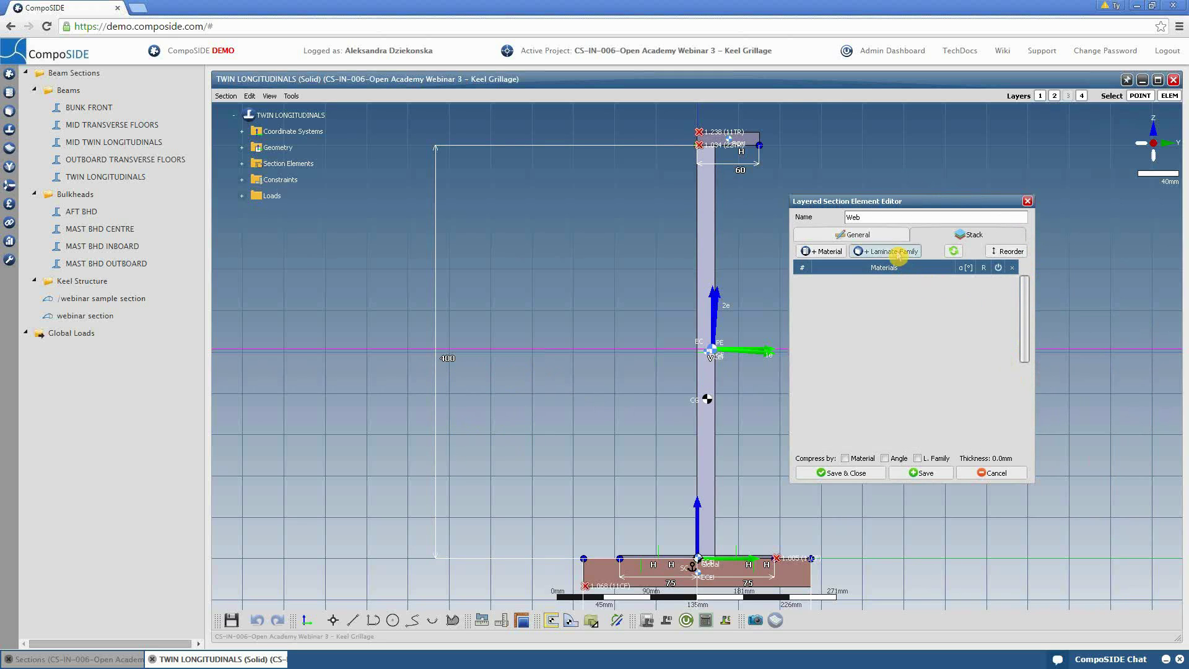
Step: Add the Webs_TL_Glass laminate family to the Web element's stack in the TWIN LONGITUDINALS section
left_click(897, 254)
left_click(1118, 235)
scroll(1102, 304, "down", 5)
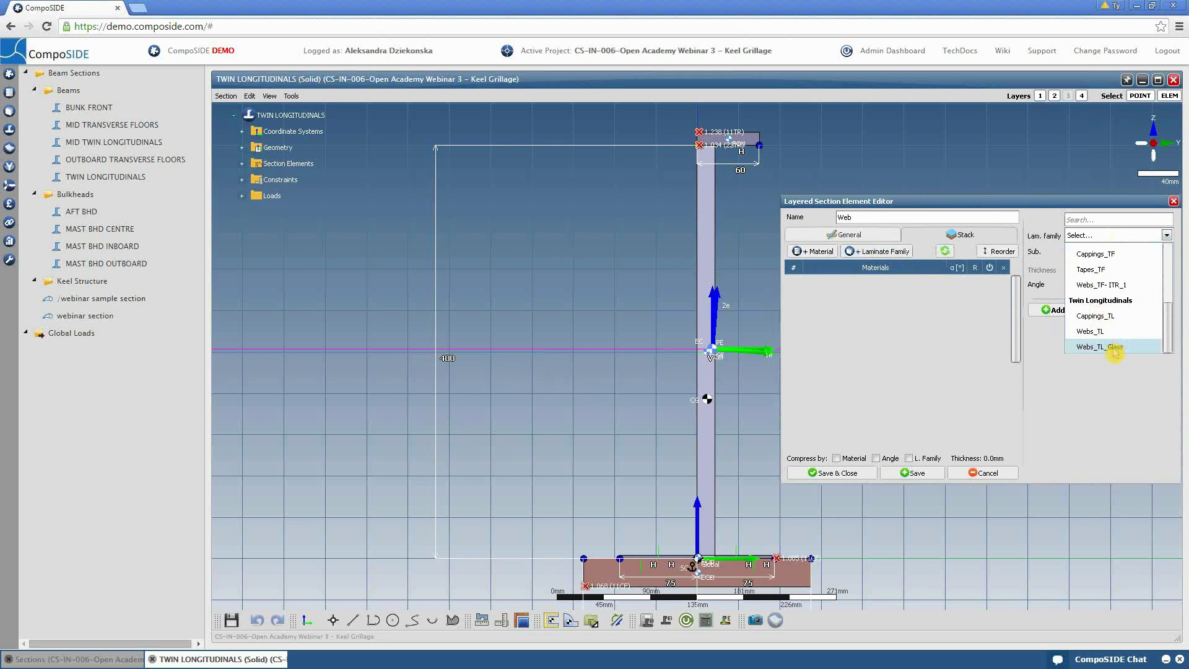
left_click(1108, 347)
left_click(1053, 310)
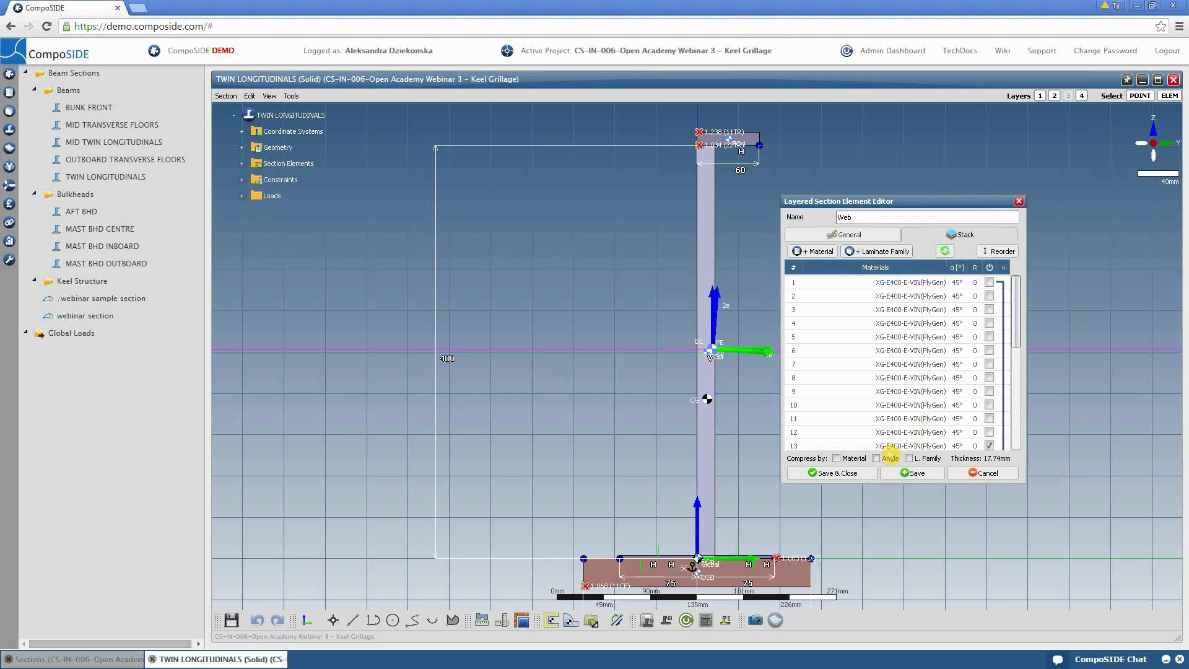
Step: Save the Web element and the TWIN LONGITUDINALS section, and close the section
left_click(843, 473)
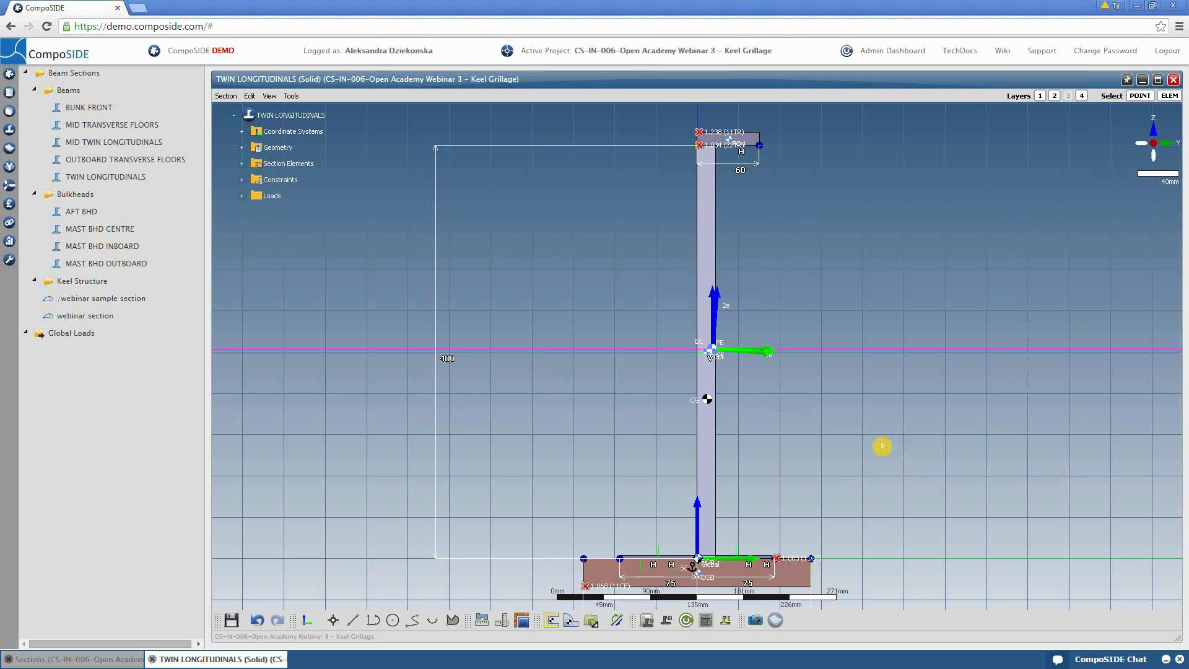
left_click(232, 621)
left_click(1174, 80)
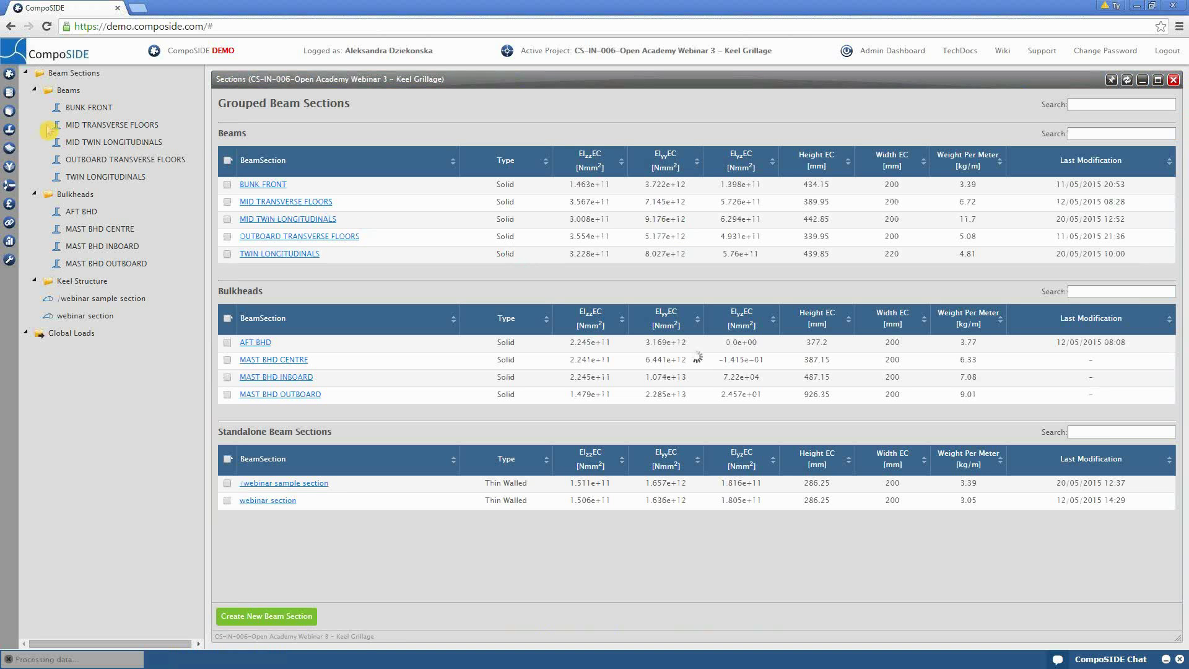
Step: Open the Keel Grillage – WEBINAR FE model and generate its mesh
left_click(10, 148)
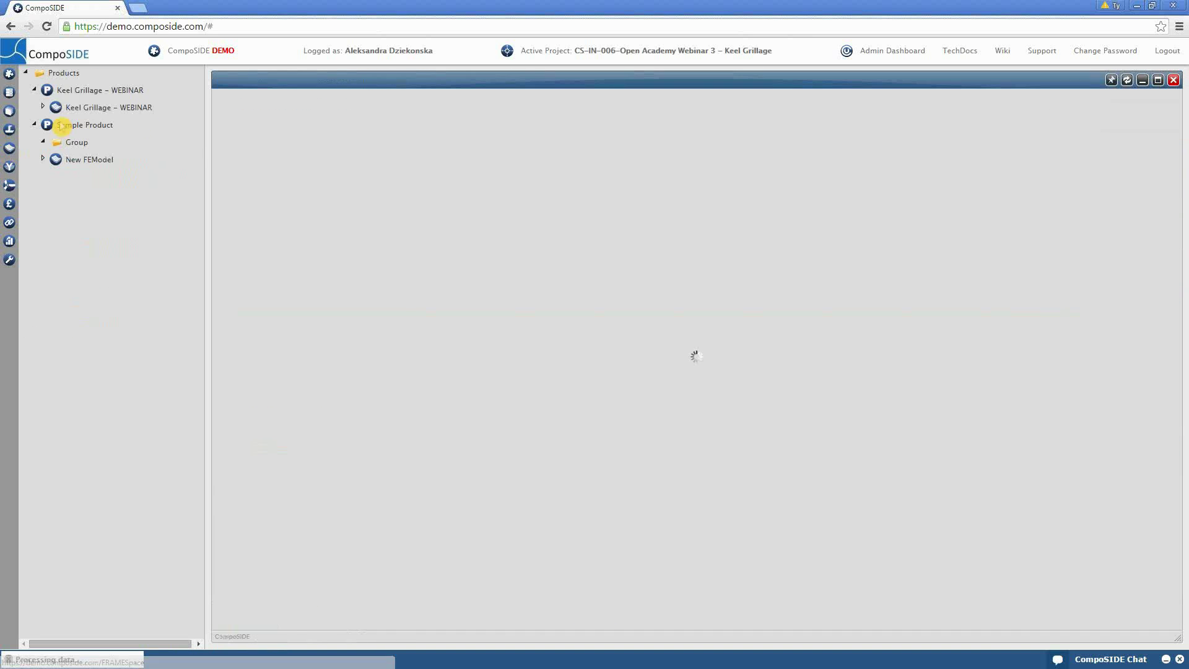
left_click(80, 109)
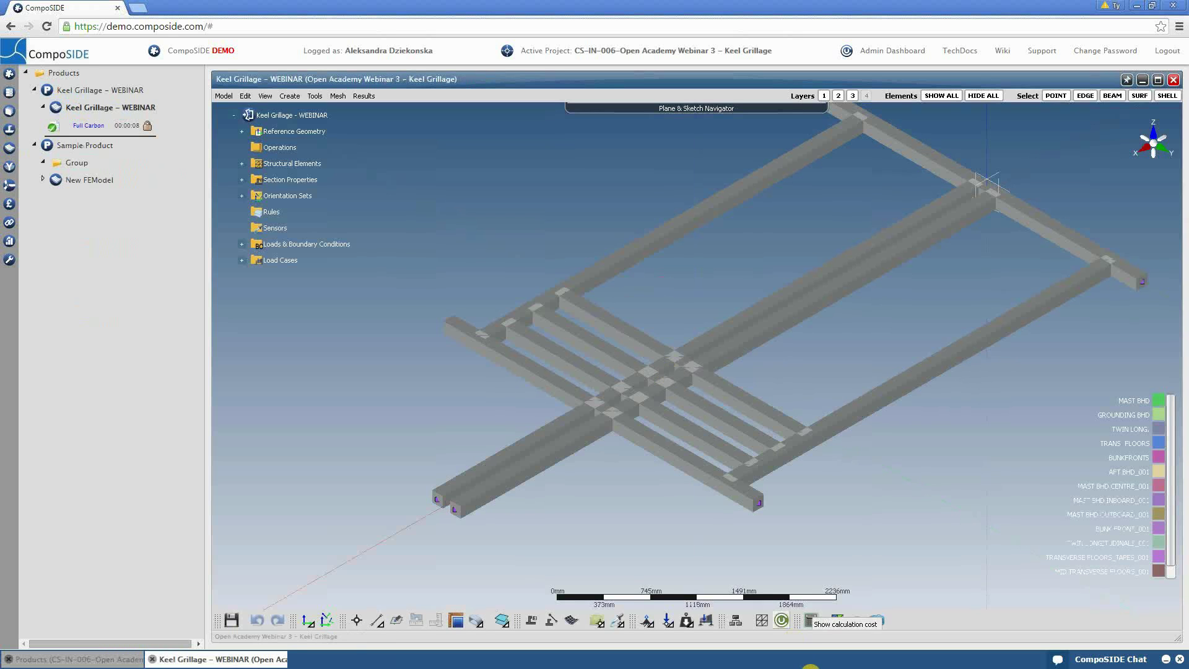
left_click(759, 621)
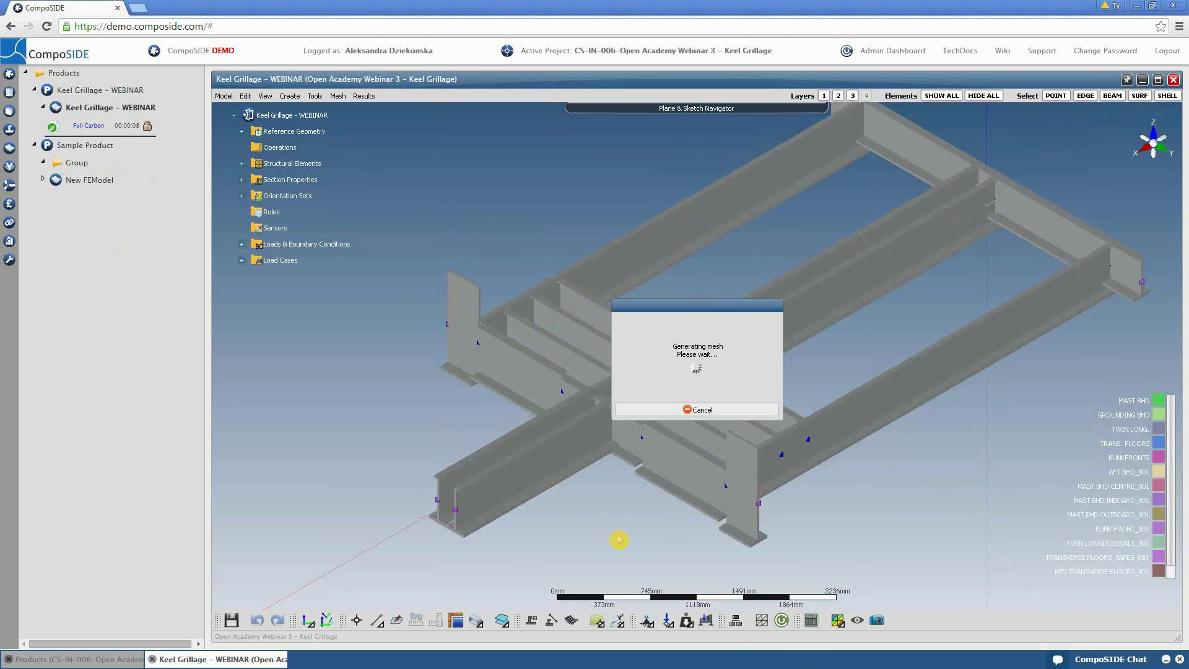
middle_click_drag(616, 539, 655, 539)
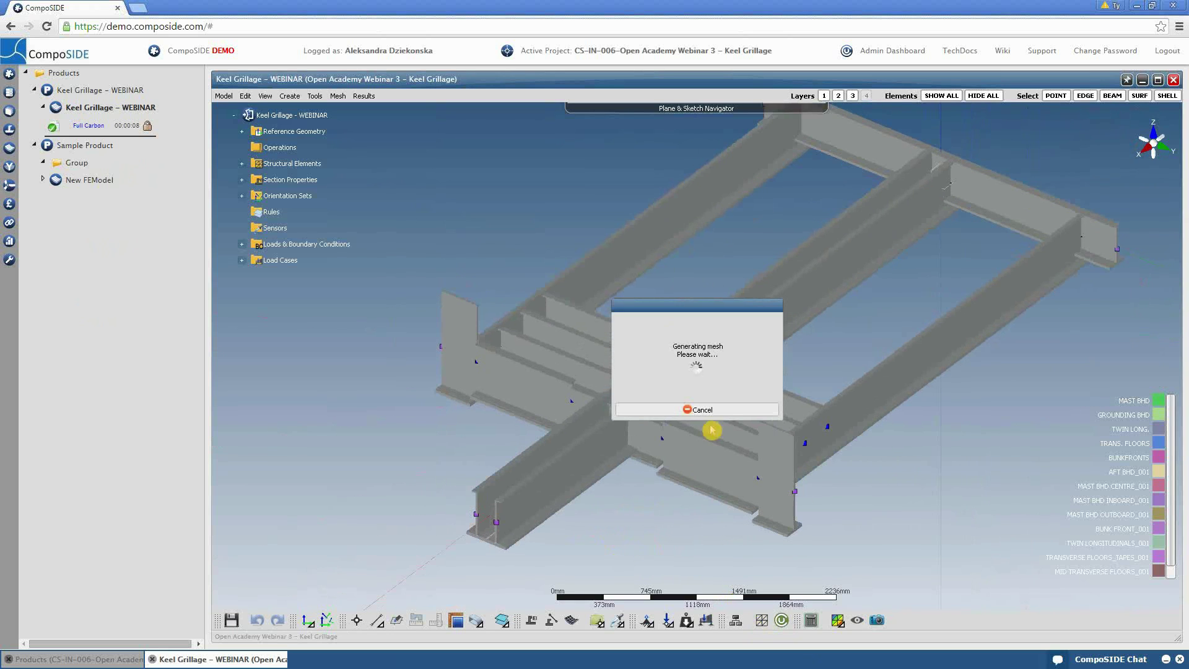
left_click_drag(656, 306, 960, 457)
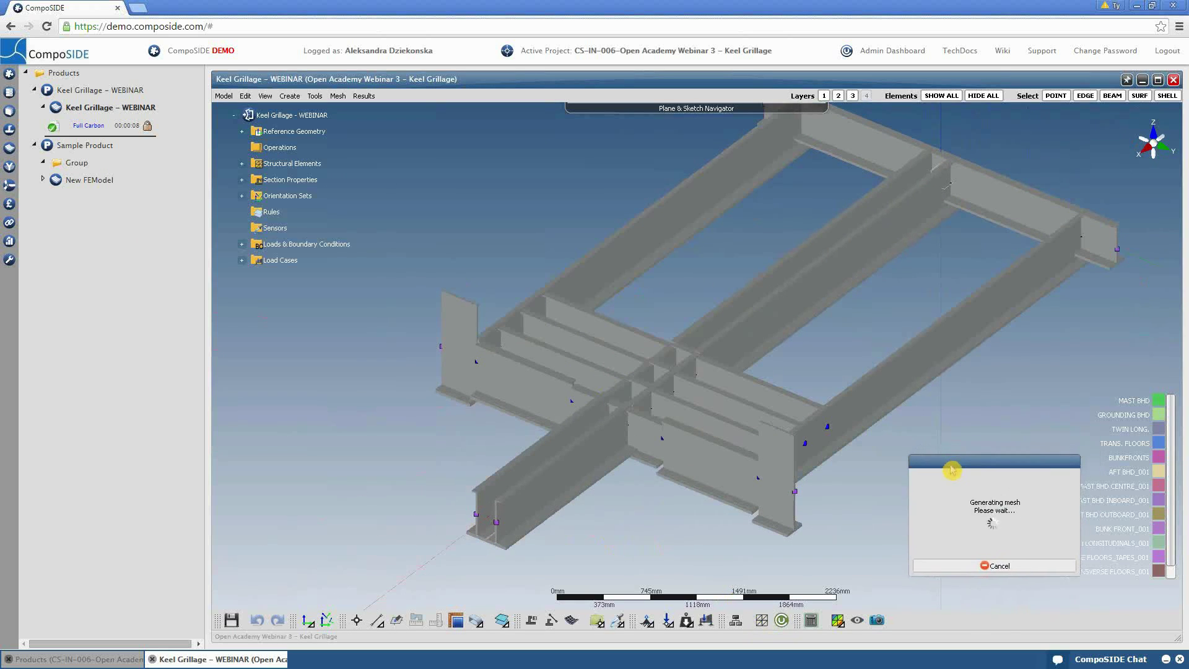
middle_click_drag(852, 513, 836, 473)
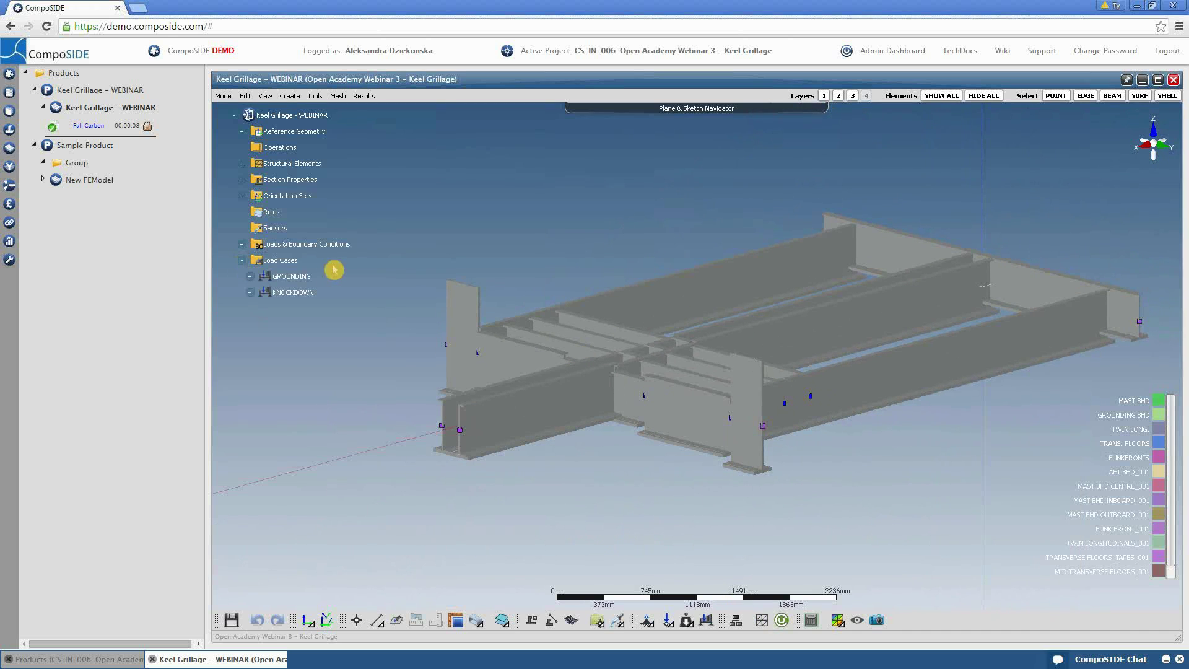
Step: Check the estimated calculation cost and run the calculation for the KNOCKDOWN and GROUNDING load cases
middle_click_drag(701, 505, 682, 517)
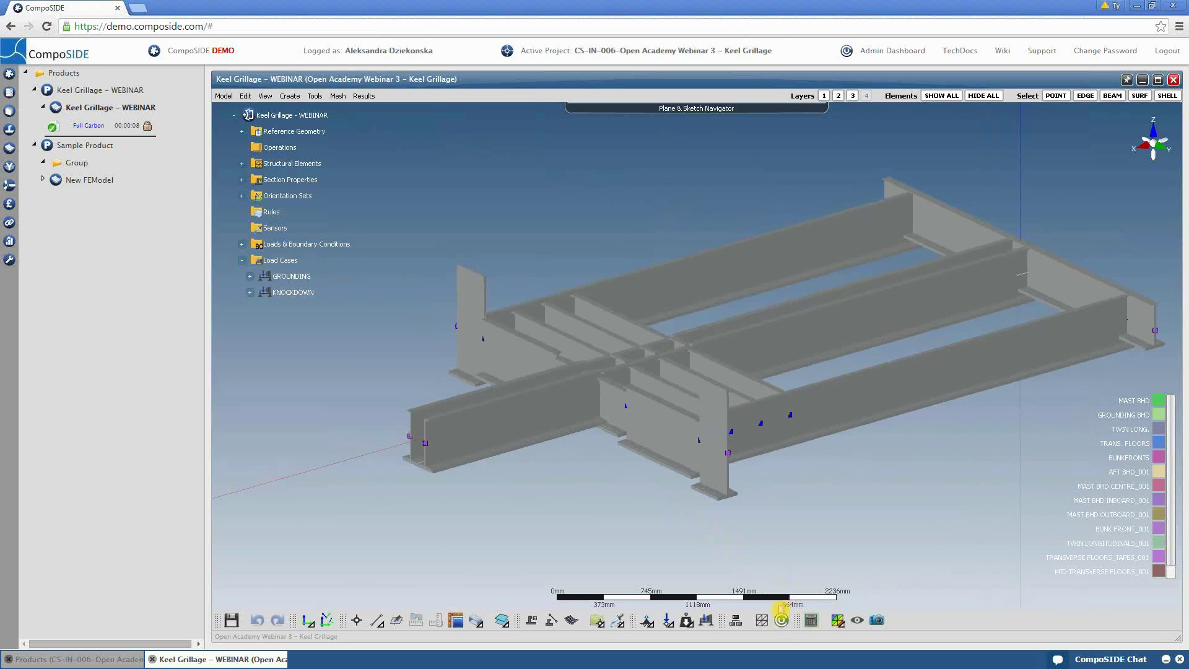
left_click(781, 621)
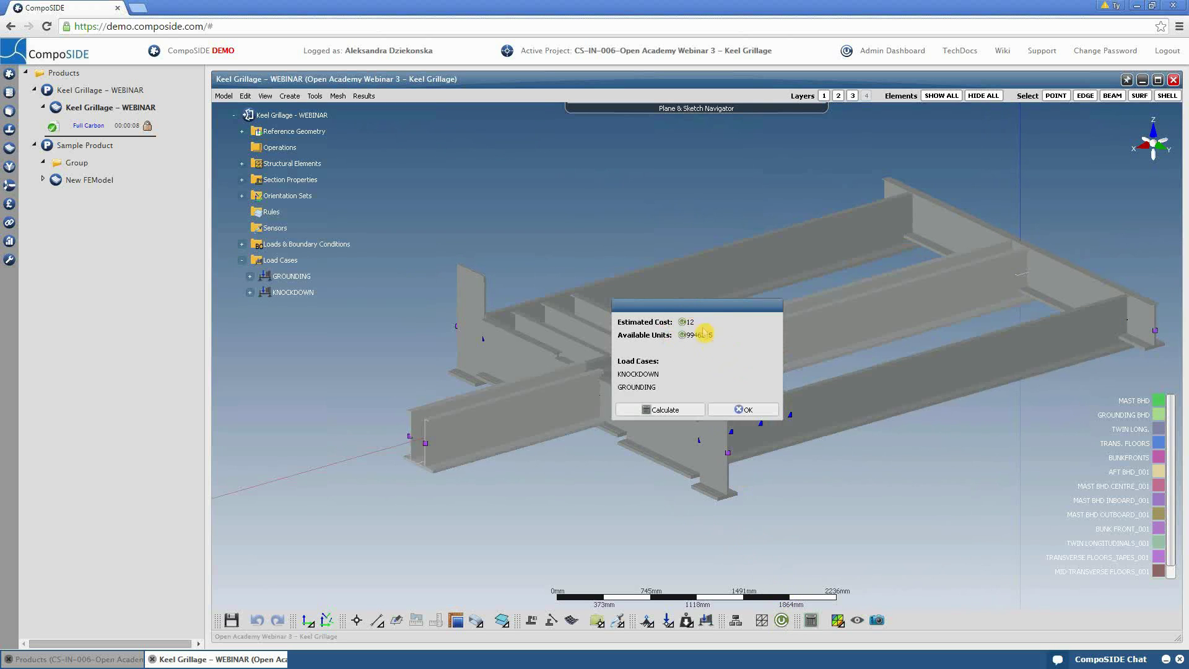
left_click_drag(724, 313, 691, 278)
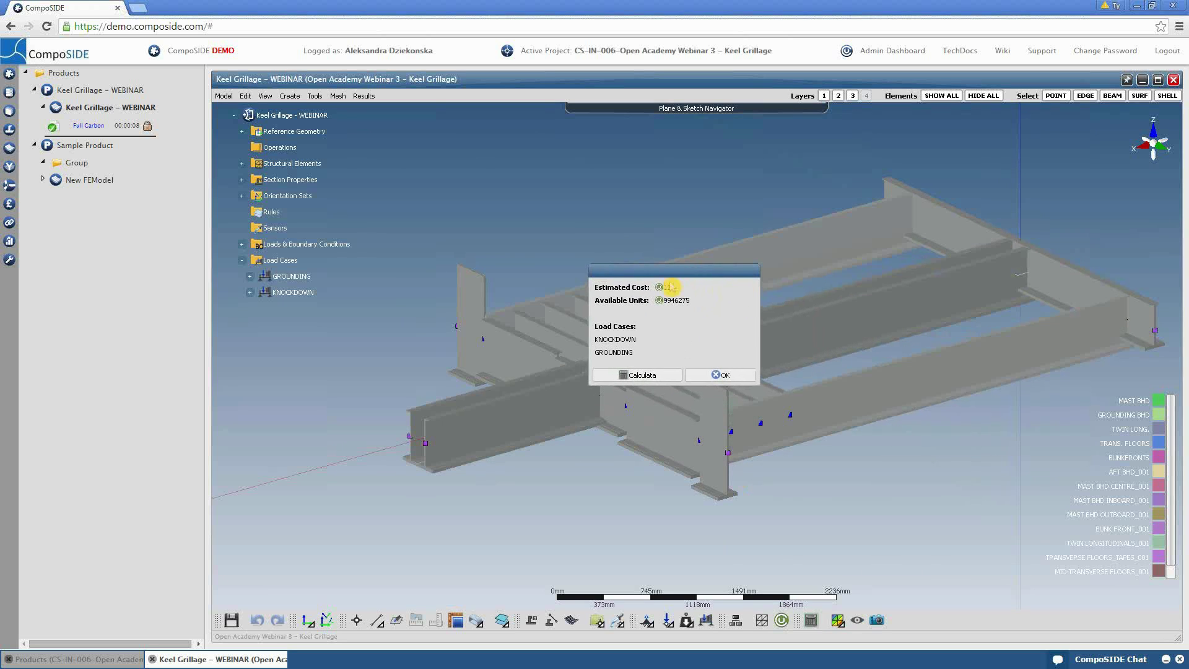
left_click(643, 375)
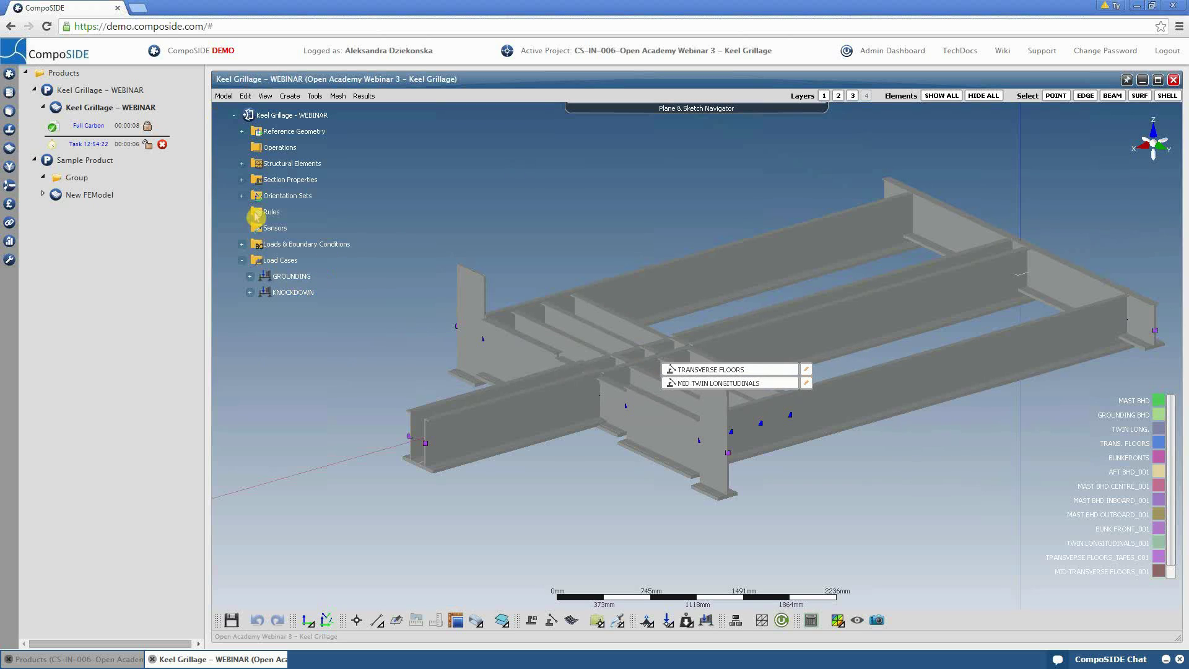
Step: Colour the grillage beams by section properties
left_click_drag(562, 454, 717, 549)
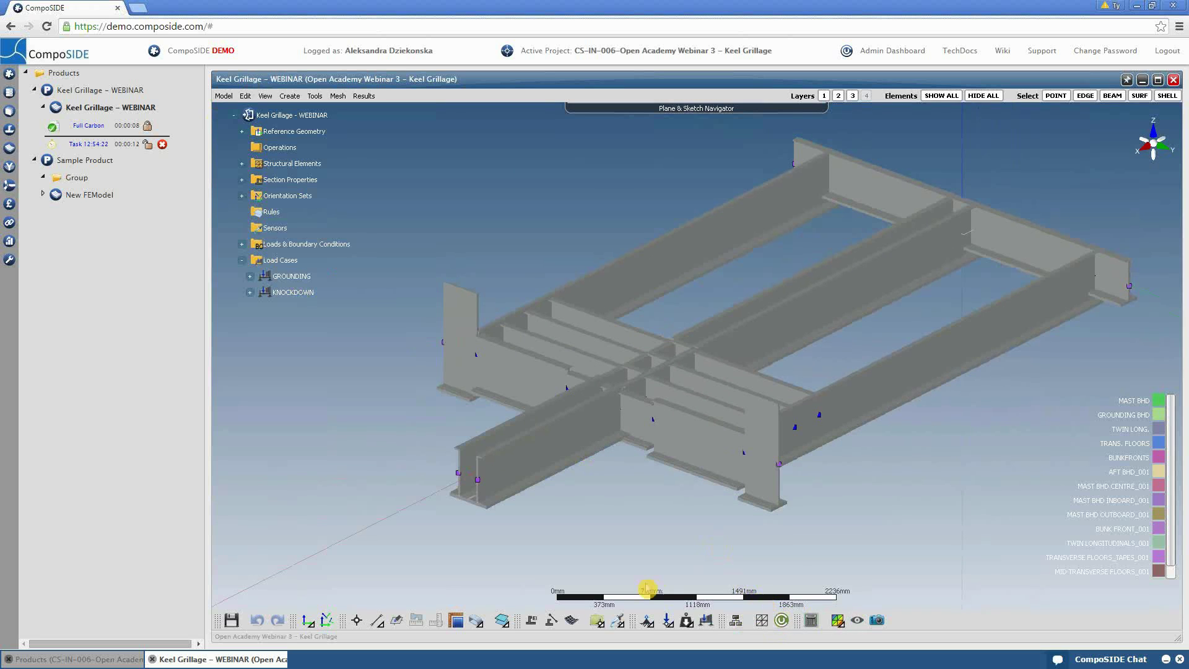
left_click_drag(658, 533, 676, 508)
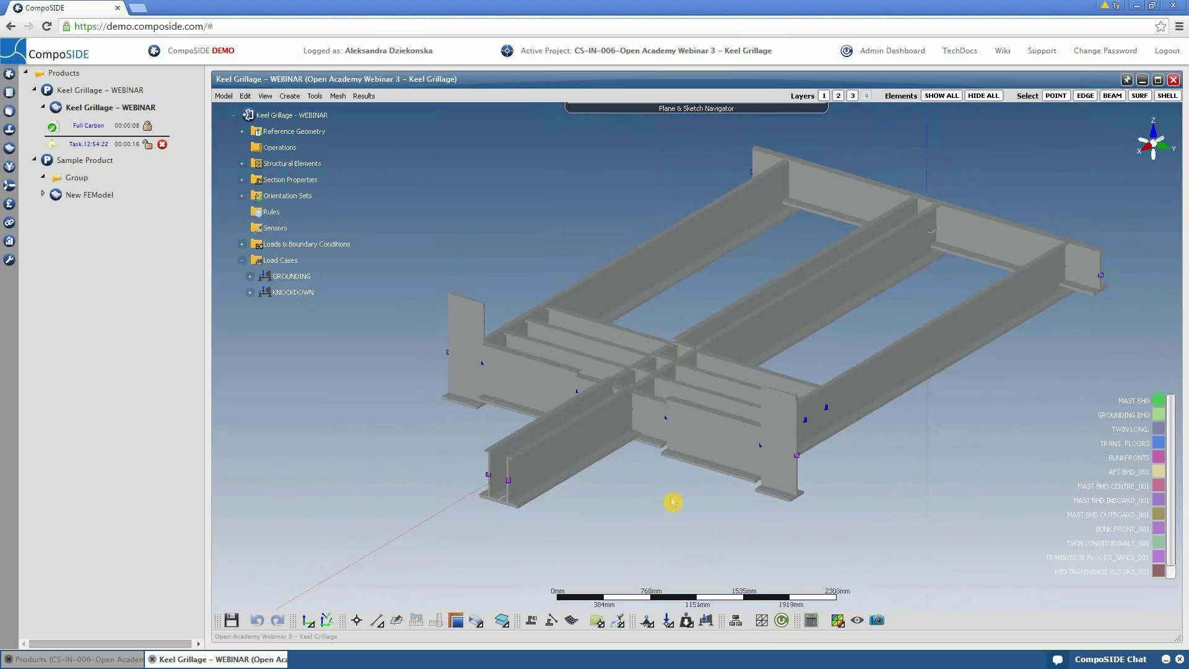
scroll(674, 500, "down", 2)
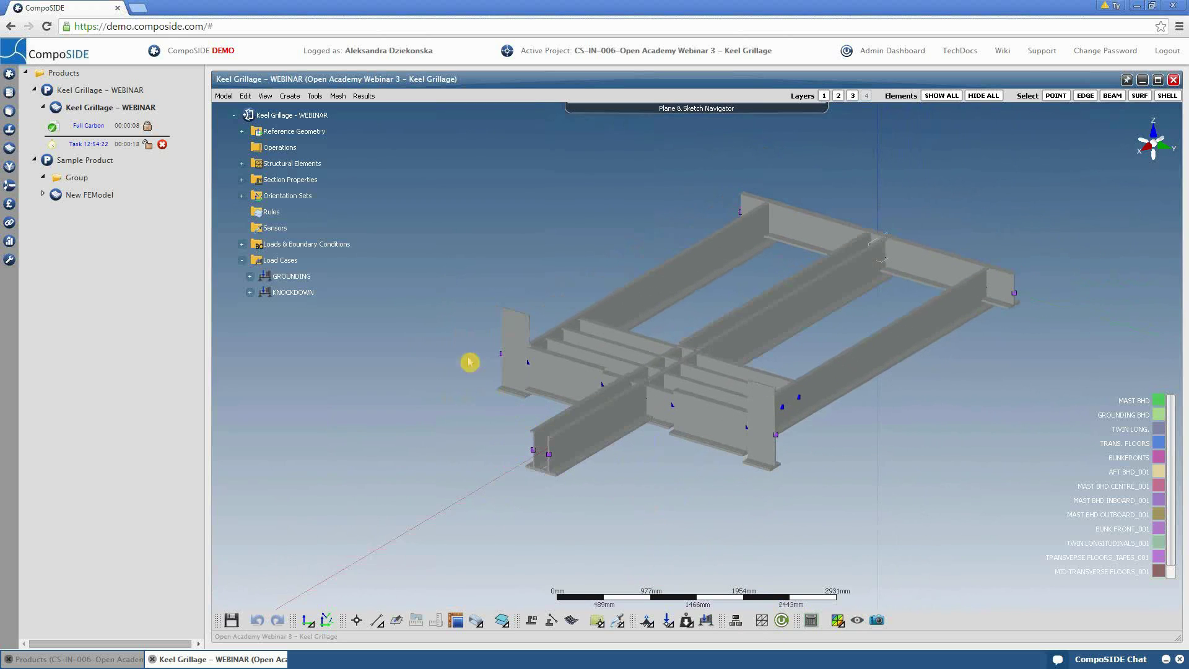
left_click(264, 98)
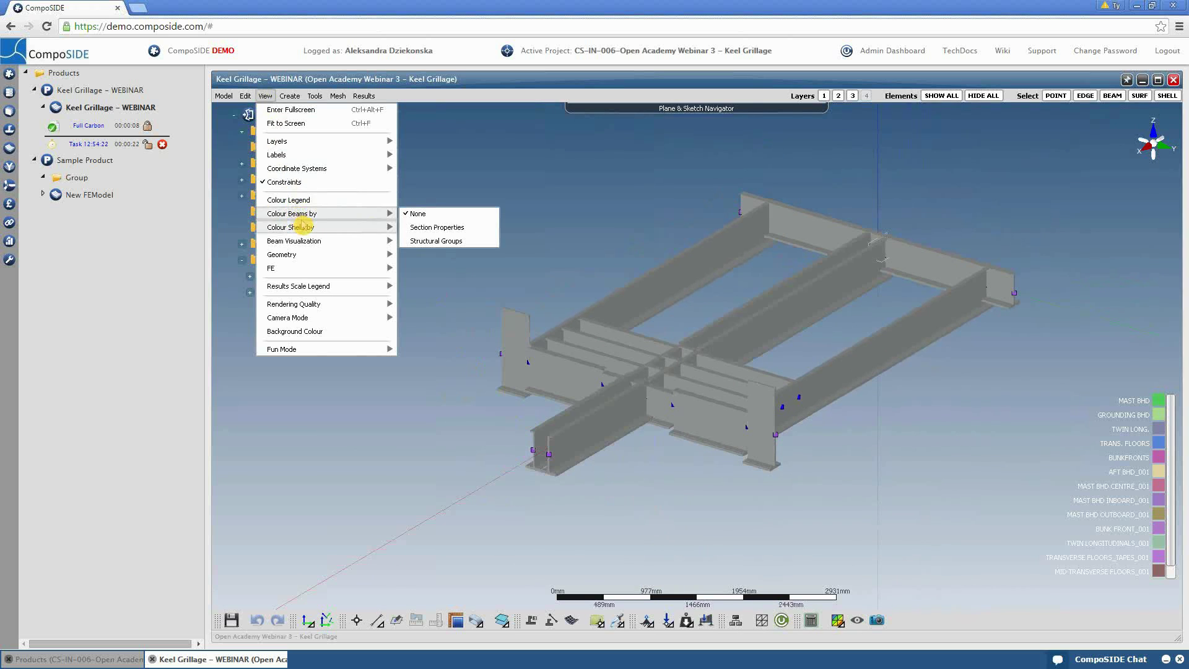
left_click(434, 227)
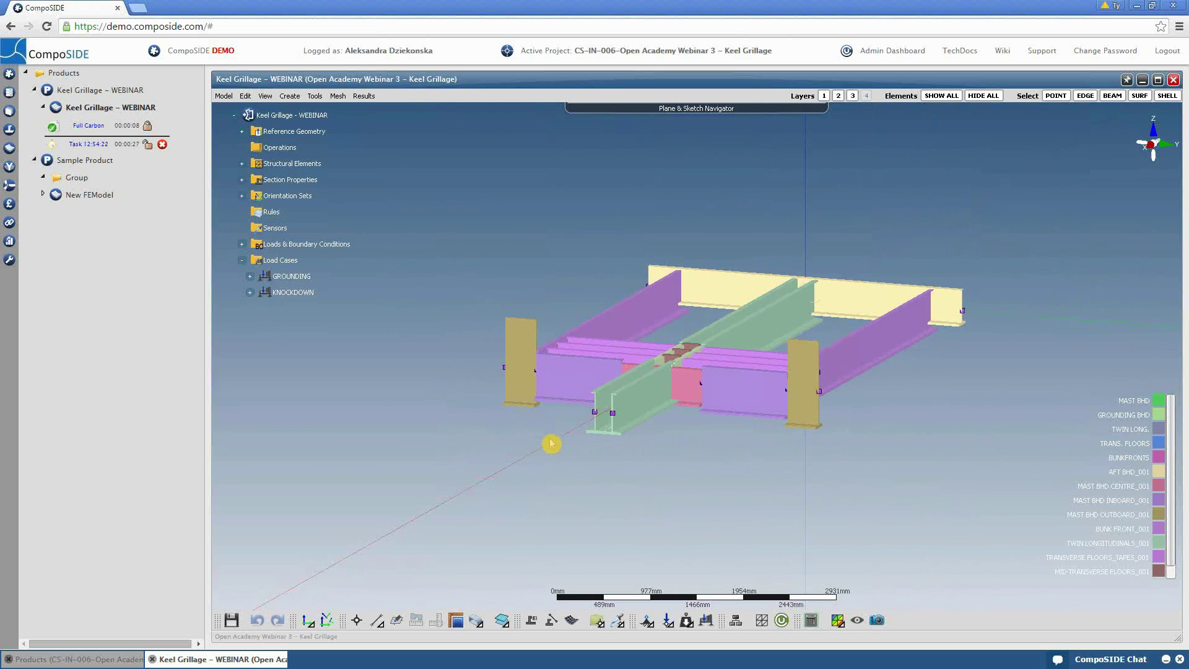
Step: Examine the colour-coded beams around the mast bulkhead, transverse floors and twin longitudinals from several angles
scroll(548, 443, "up", 4)
scroll(548, 443, "up", 3)
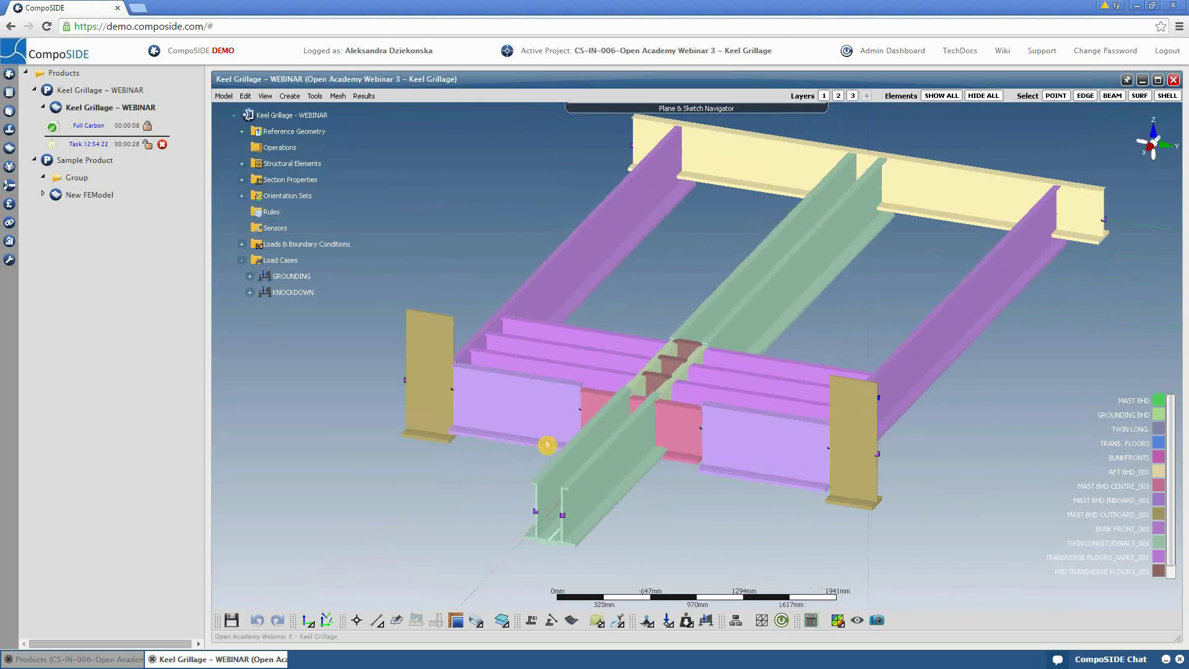
scroll(685, 491, "up", 1)
left_click_drag(685, 491, 661, 487)
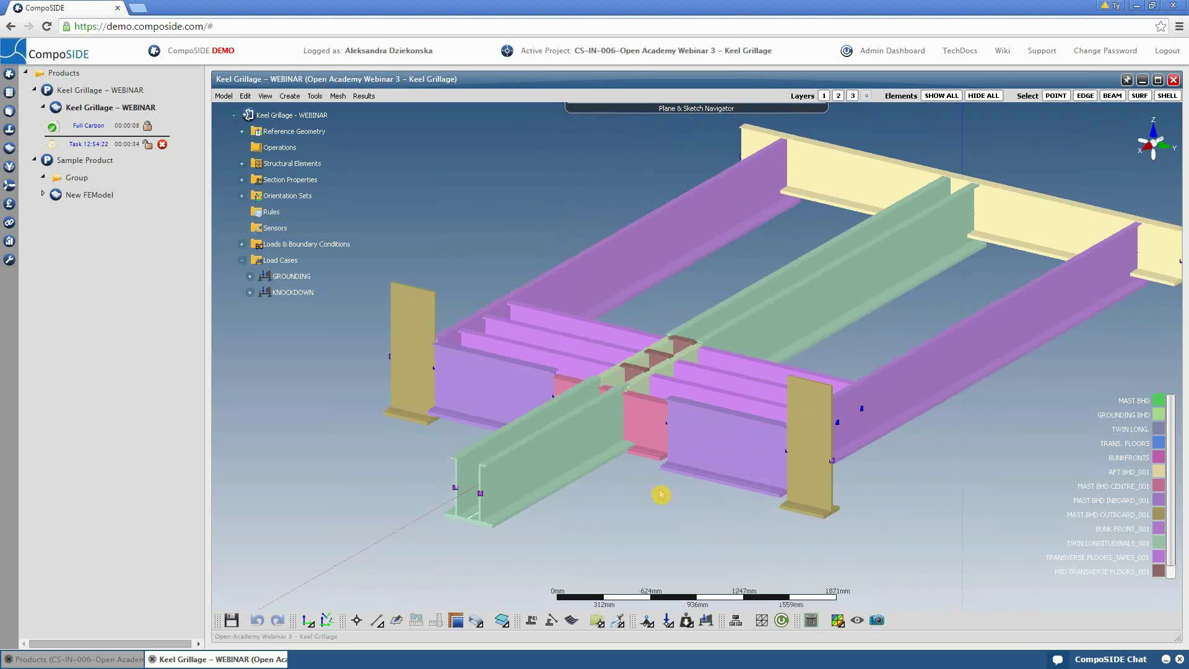
left_click_drag(661, 494, 679, 487)
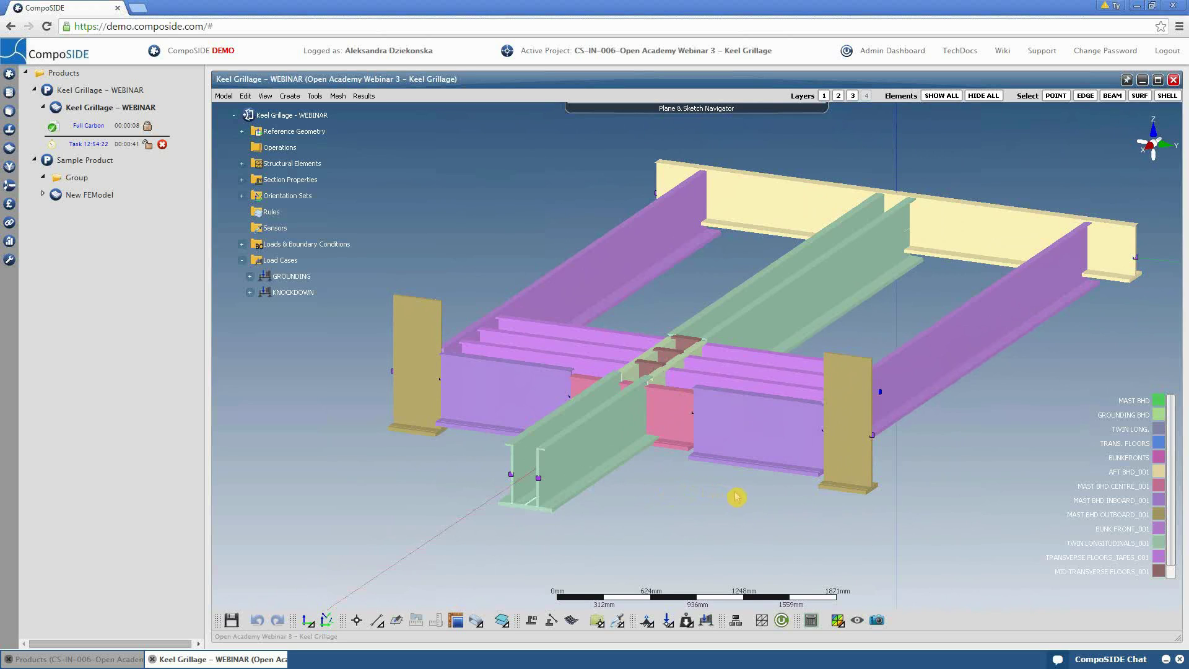
left_click(674, 424)
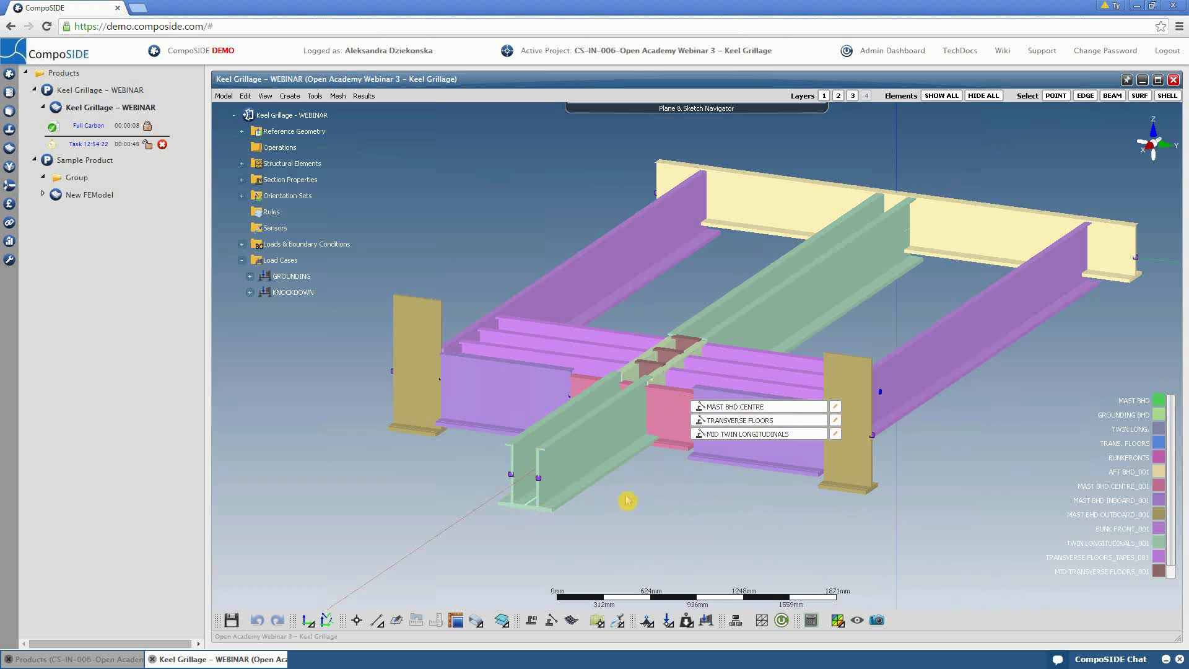
mouse_move(672, 490)
left_mouse_down()
mouse_move(698, 481)
mouse_move(677, 491)
left_mouse_up()
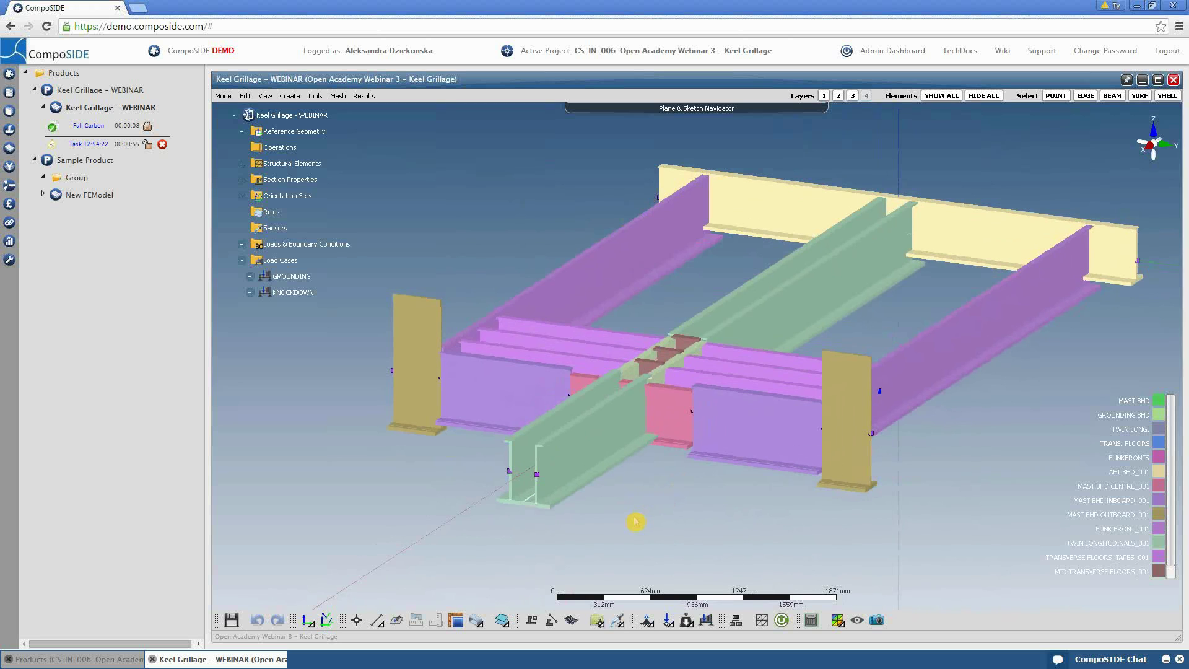
left_click_drag(640, 513, 654, 479)
scroll(654, 475, "up", 5)
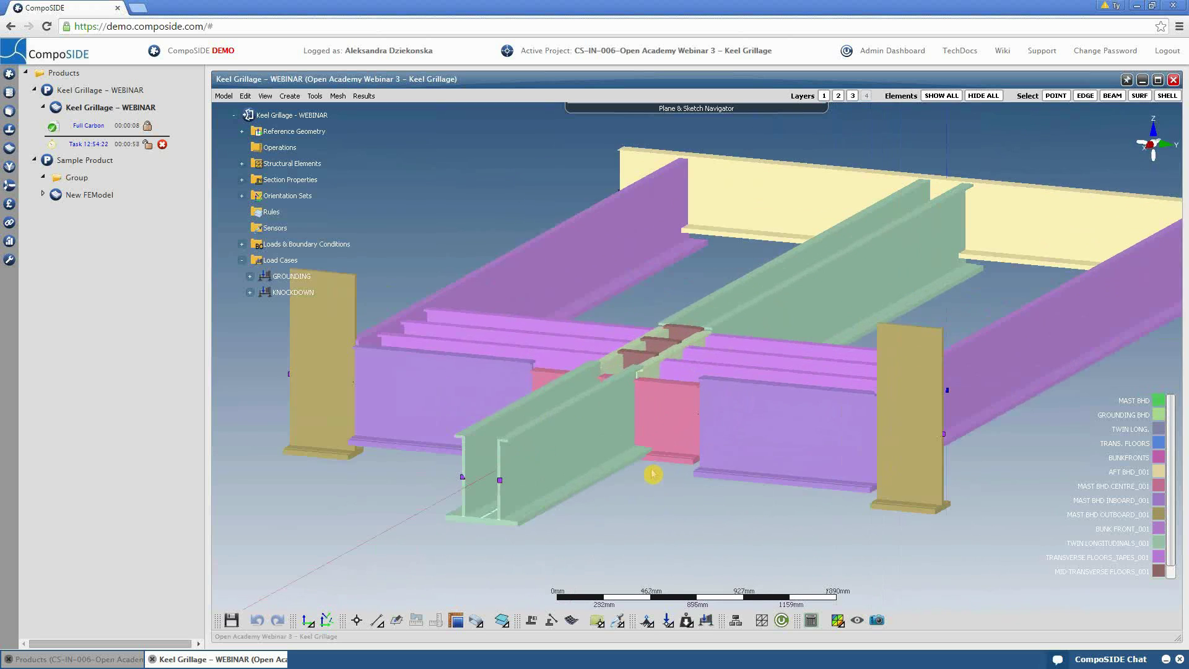
left_click(653, 475)
scroll(651, 471, "down", 3)
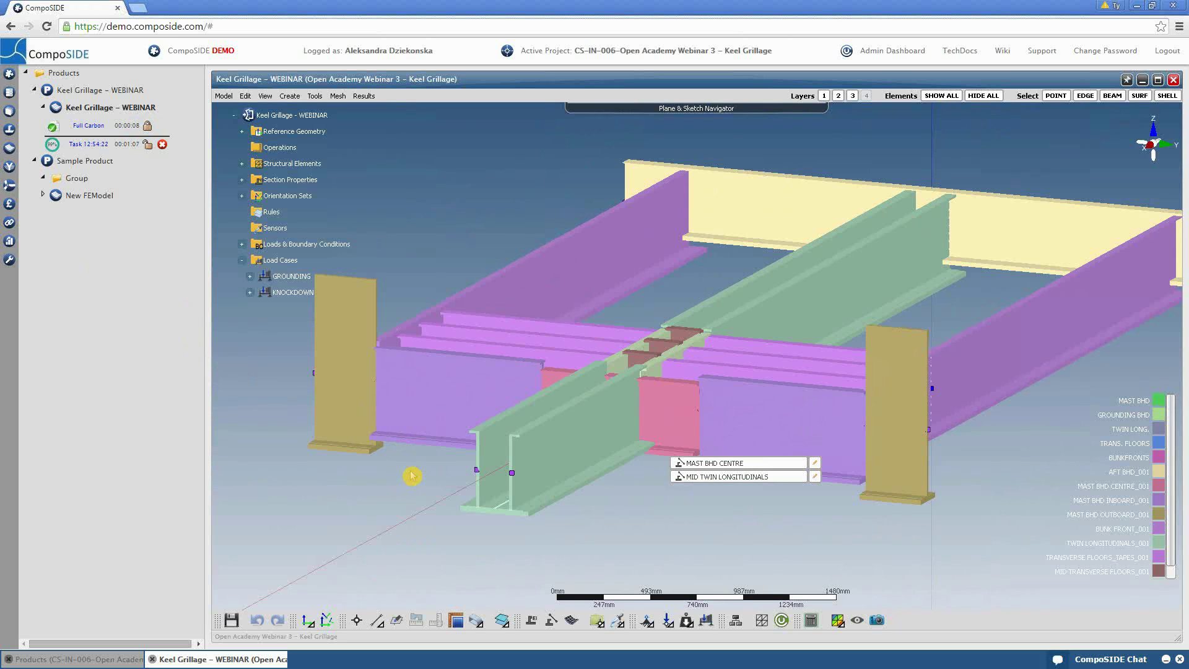
left_click_drag(411, 470, 472, 480)
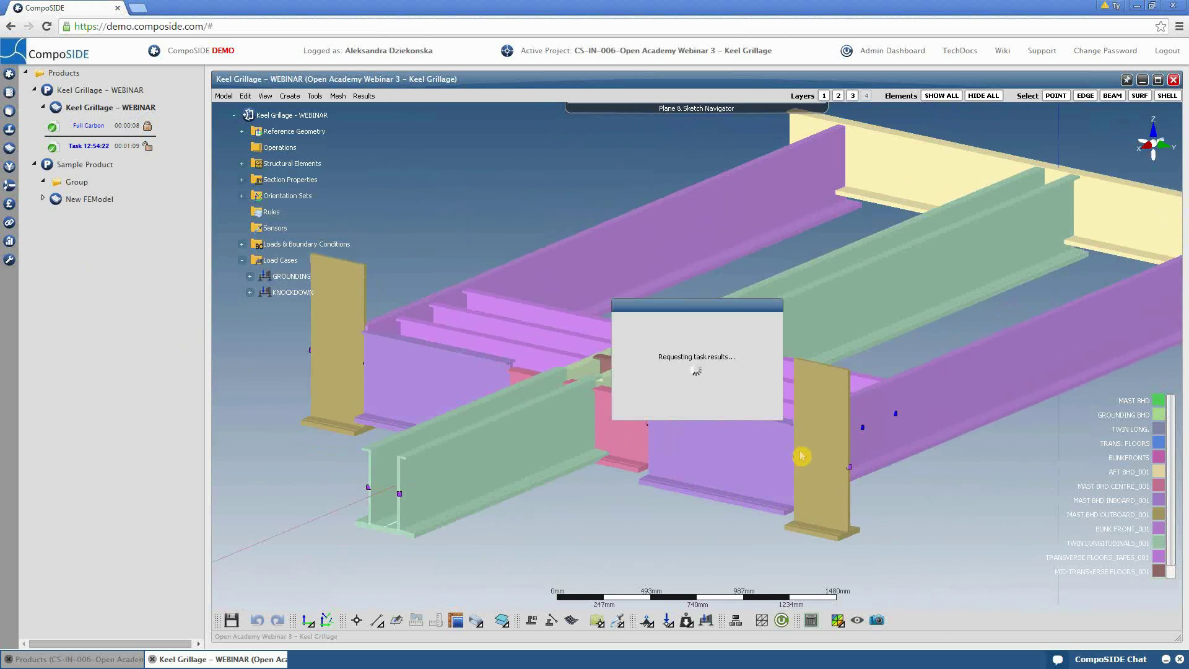
Step: Open the results settings for the new task and exaggerate the KNOCKDOWN nodal displacement with a scale of 10.75
left_click(839, 621)
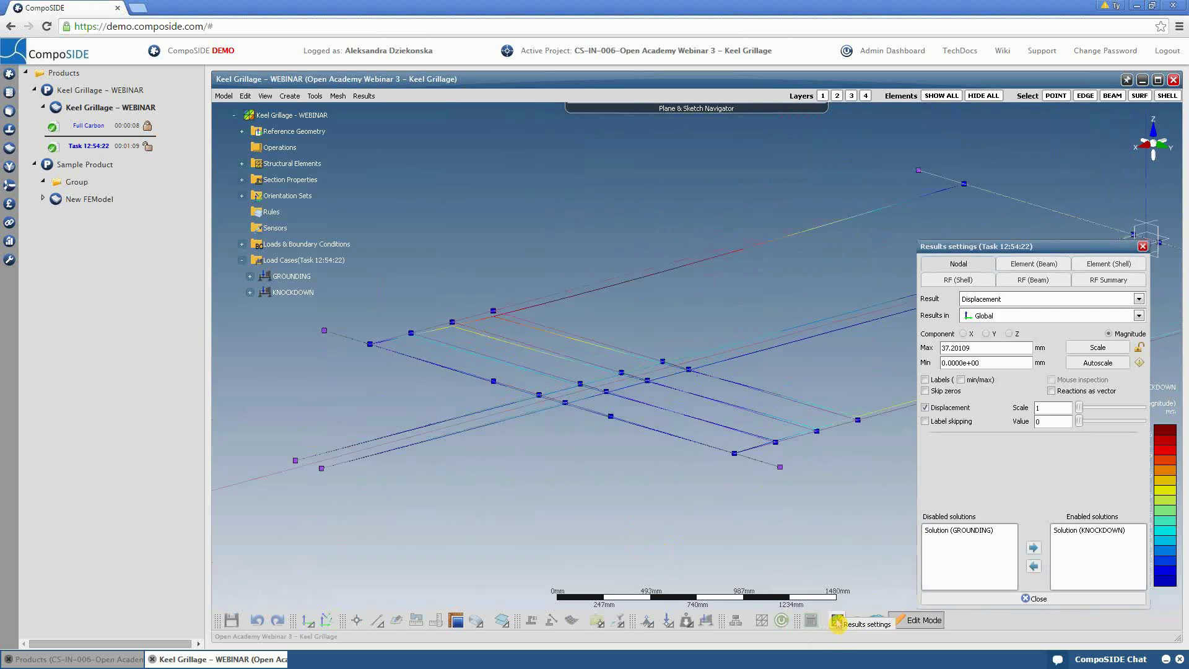
left_click_drag(1079, 407, 1082, 407)
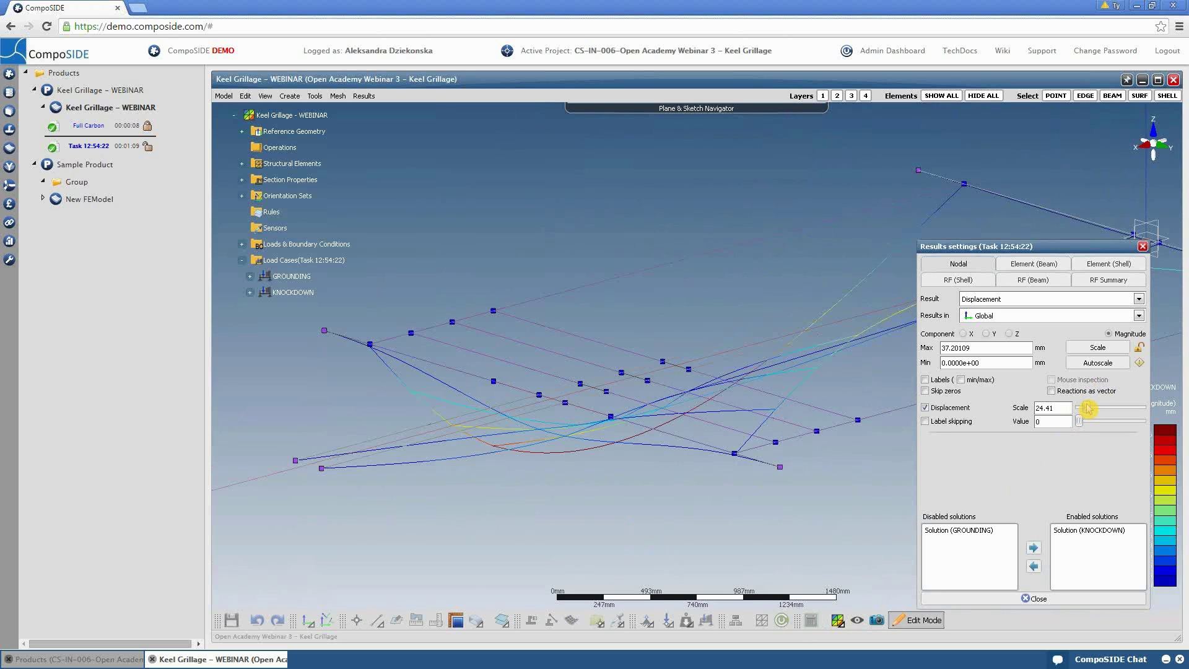
left_click_drag(1079, 239, 1031, 220)
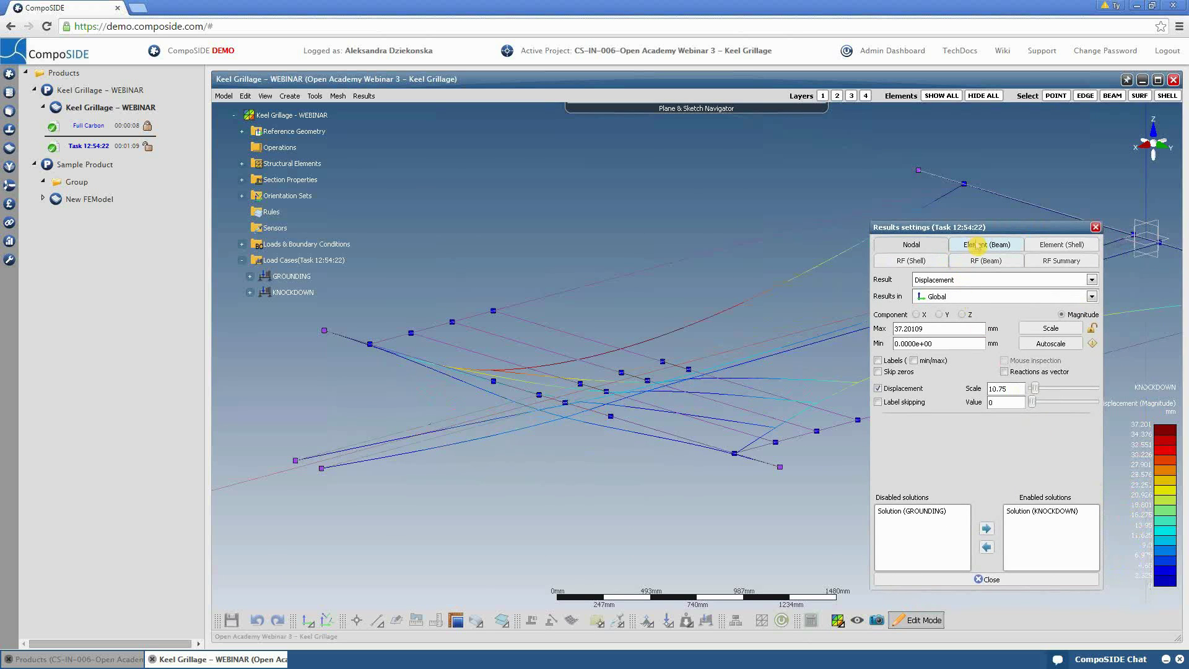
Step: Plot the beam element Internal Forces for the KNOCKDOWN solution and view them across the grillage
left_click(981, 246)
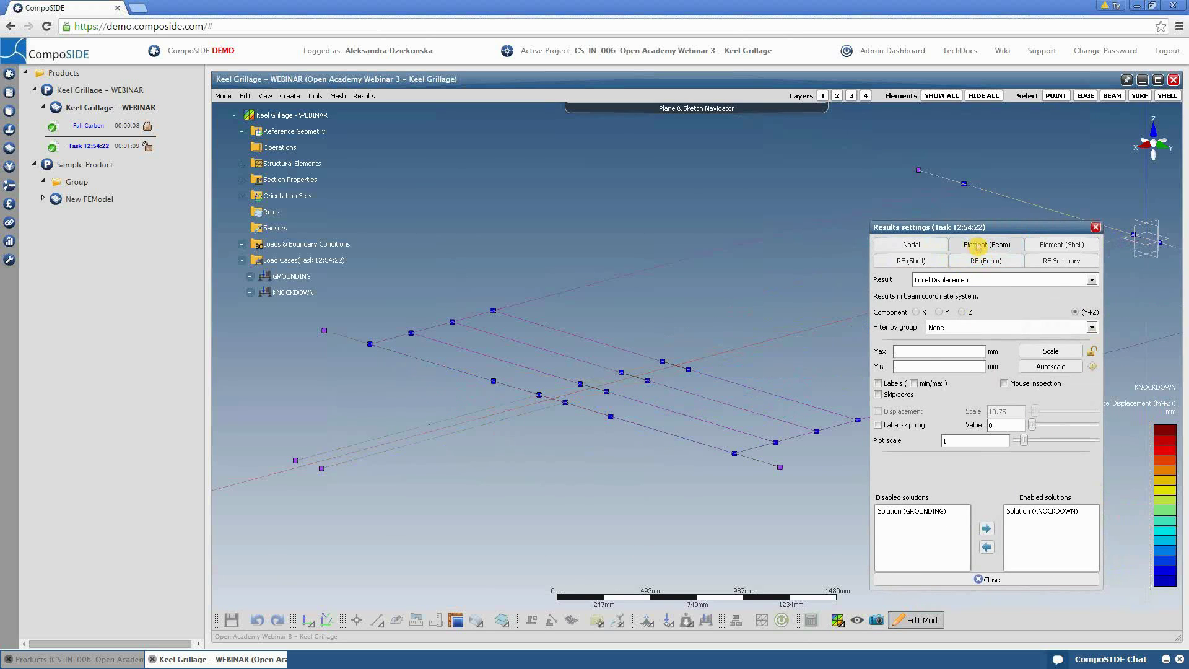
left_click(989, 282)
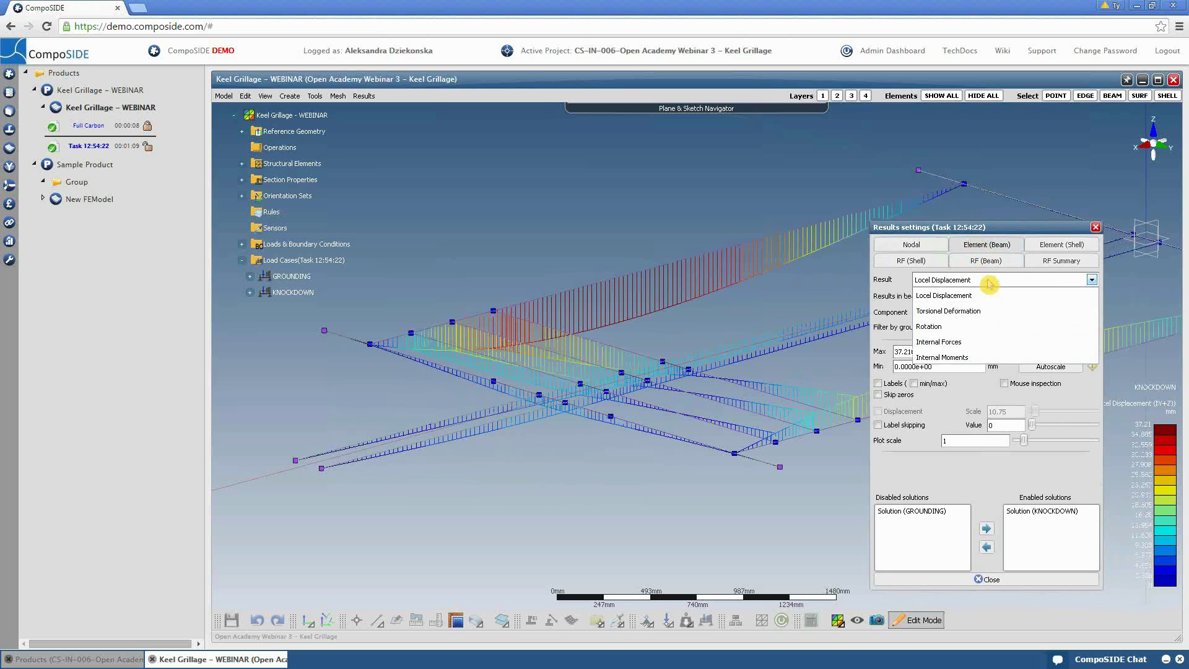
left_click(979, 341)
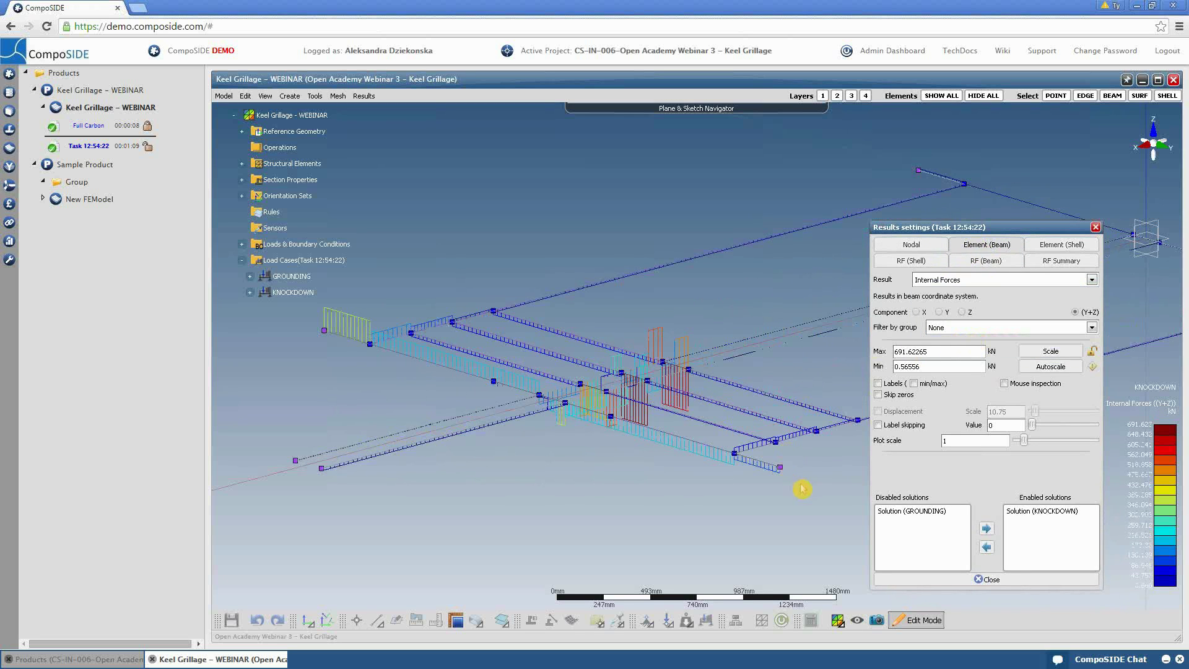
left_click_drag(796, 486, 847, 489)
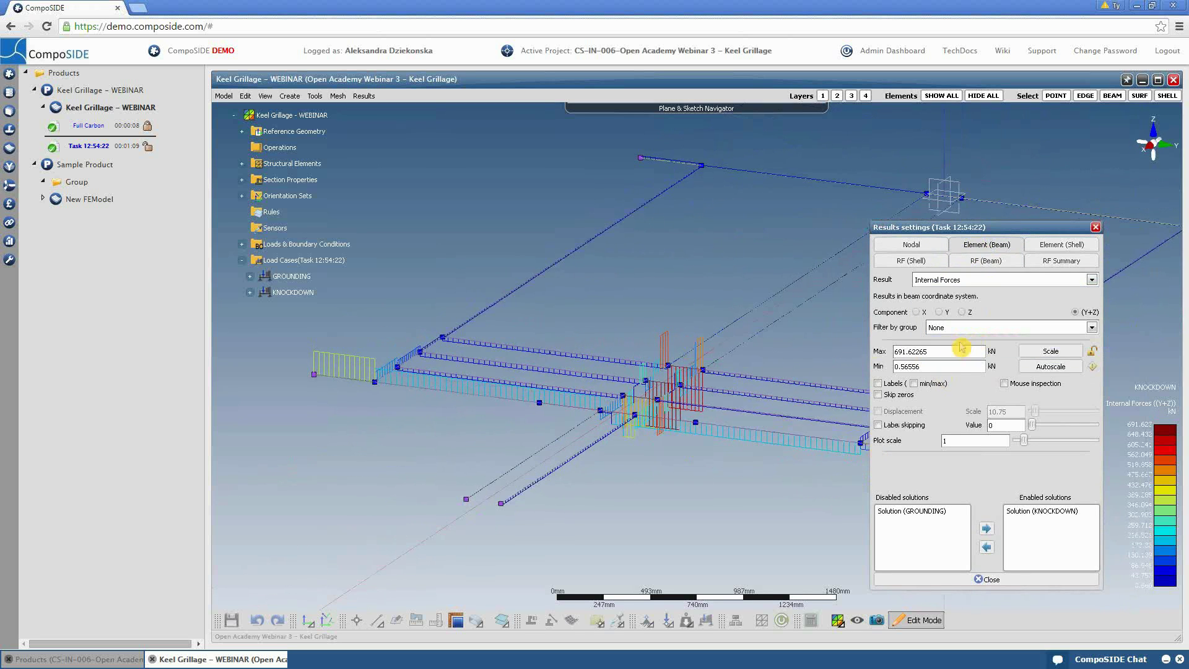
Step: Plot the beam element Internal Moments for the KNOCKDOWN solution with min/max labels and inspect them across the grillage
left_click(1000, 278)
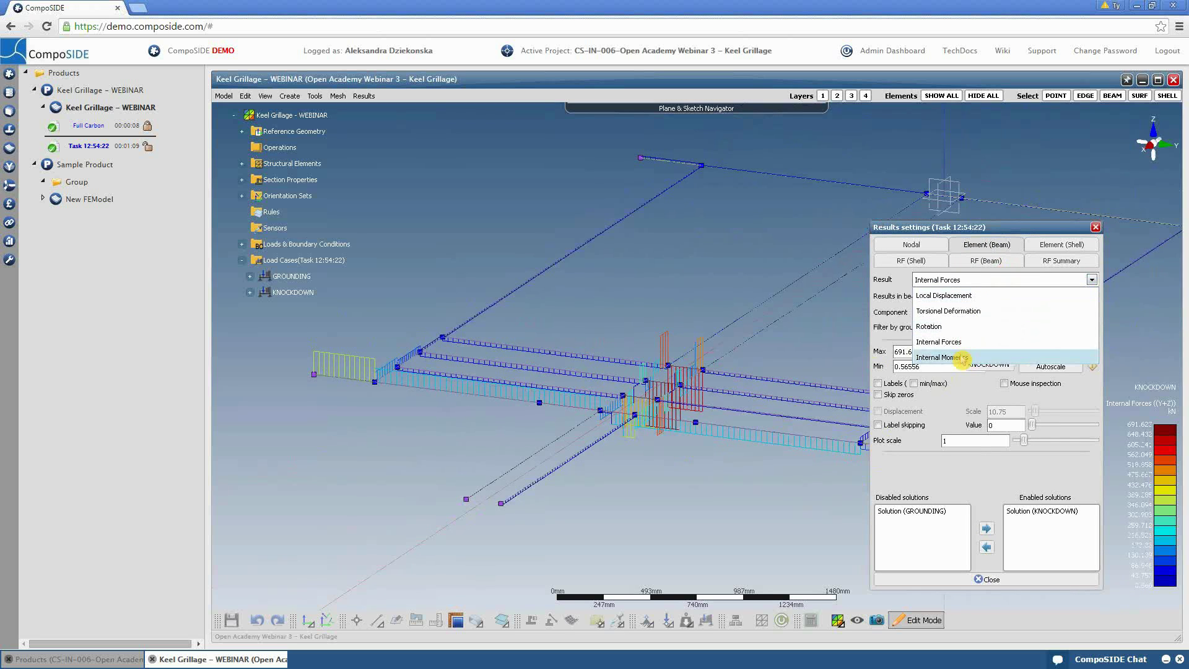
left_click(962, 358)
left_click_drag(796, 456, 857, 406)
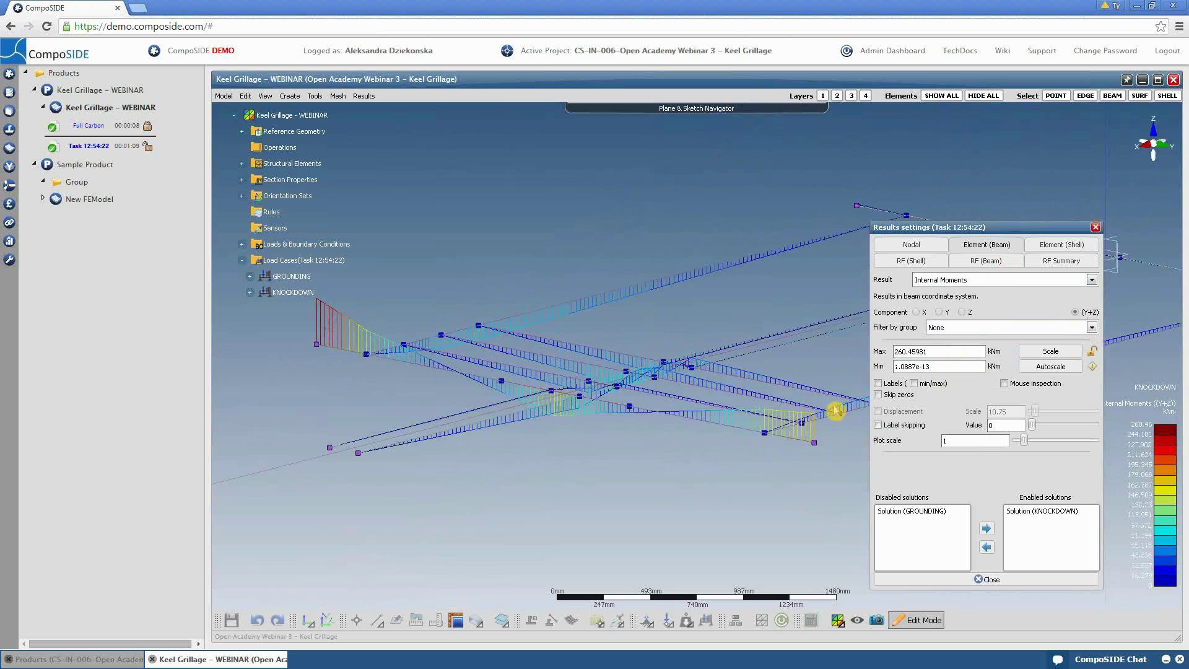
left_click(879, 383)
left_click(914, 382)
left_click_drag(637, 456, 690, 456)
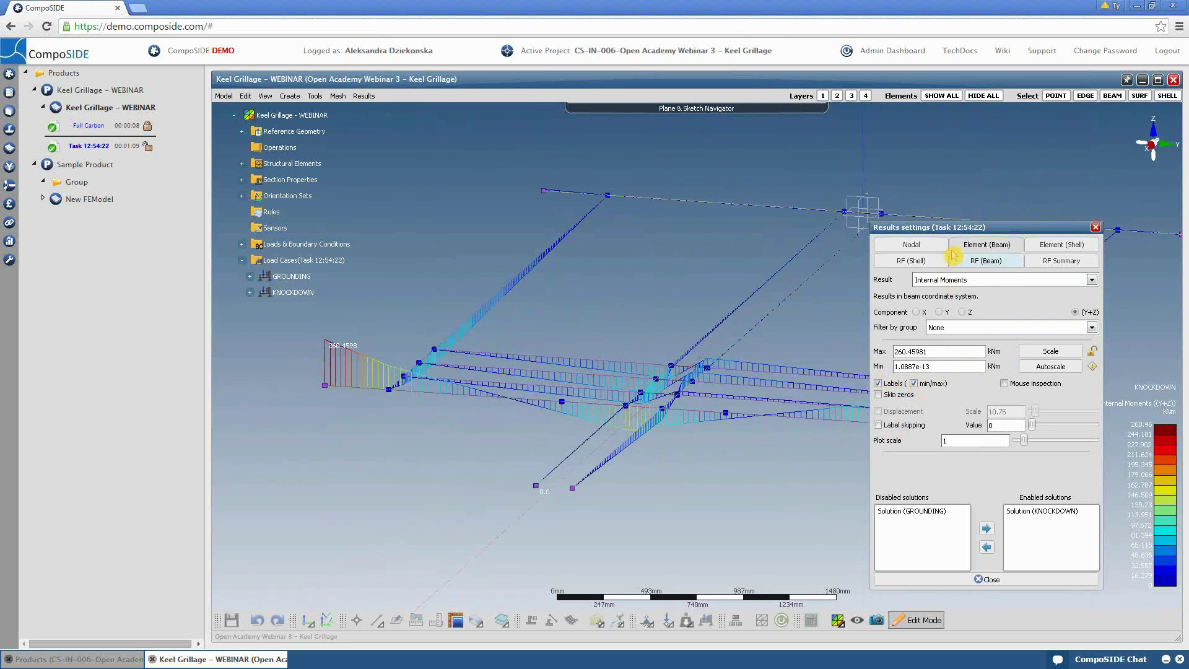
Step: Enable only the GROUNDING solution for the beam reserve factors and run the RF calculation for that load case
left_click(990, 261)
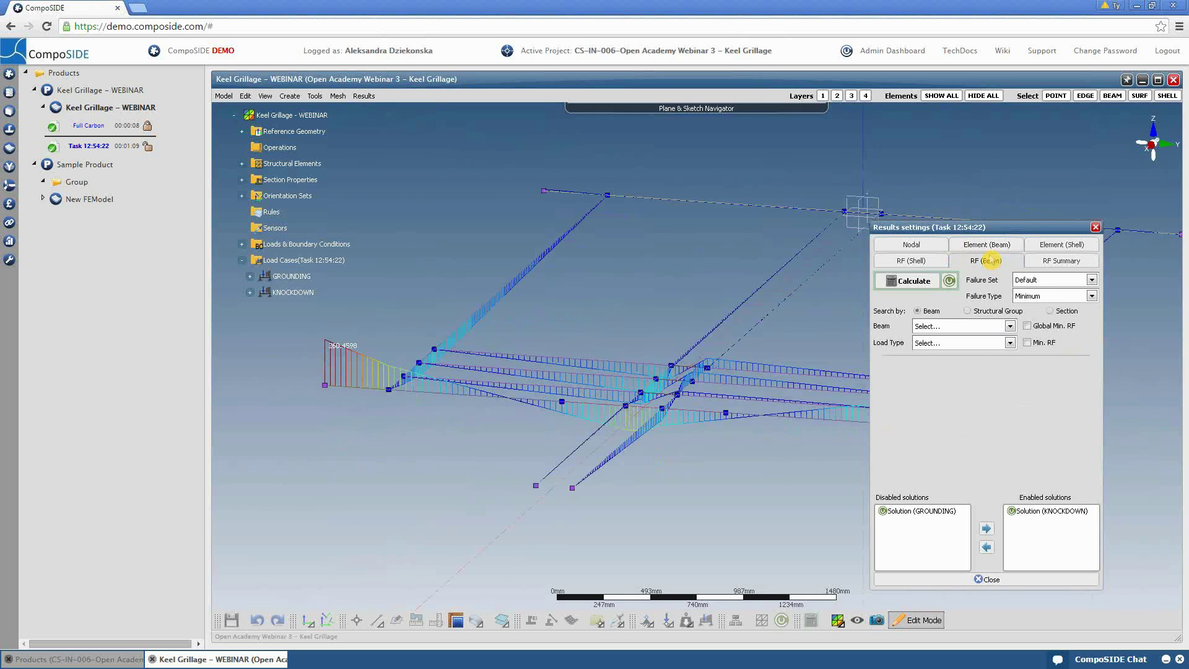
left_click_drag(1040, 511, 989, 517)
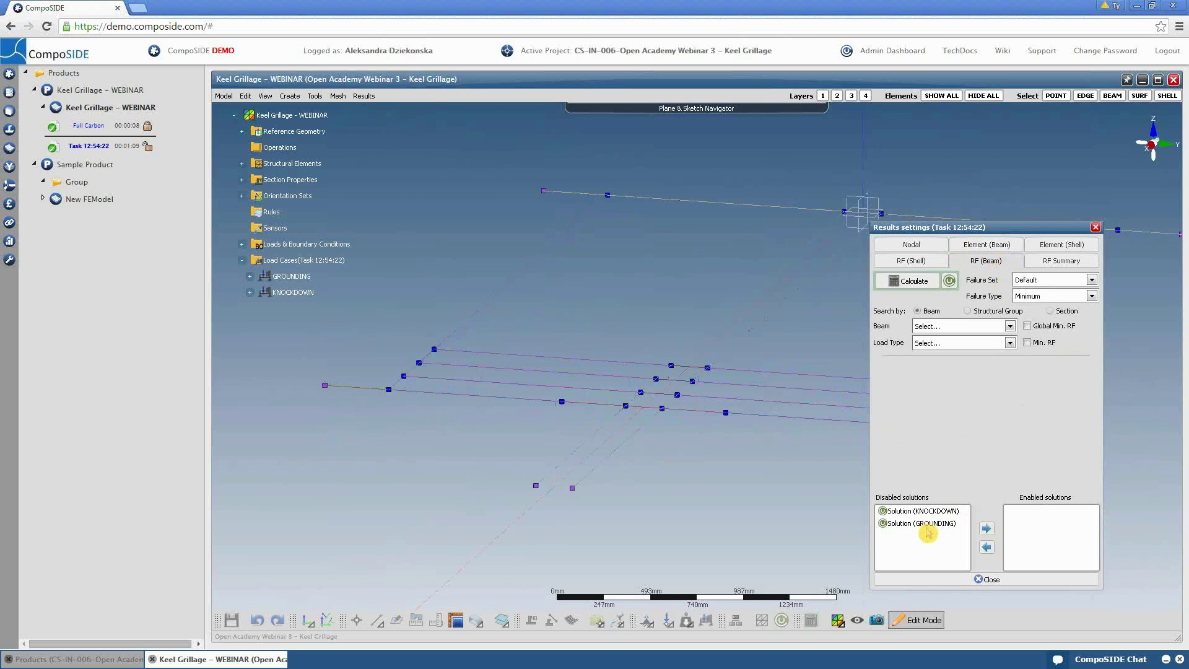
left_click_drag(917, 524, 1046, 514)
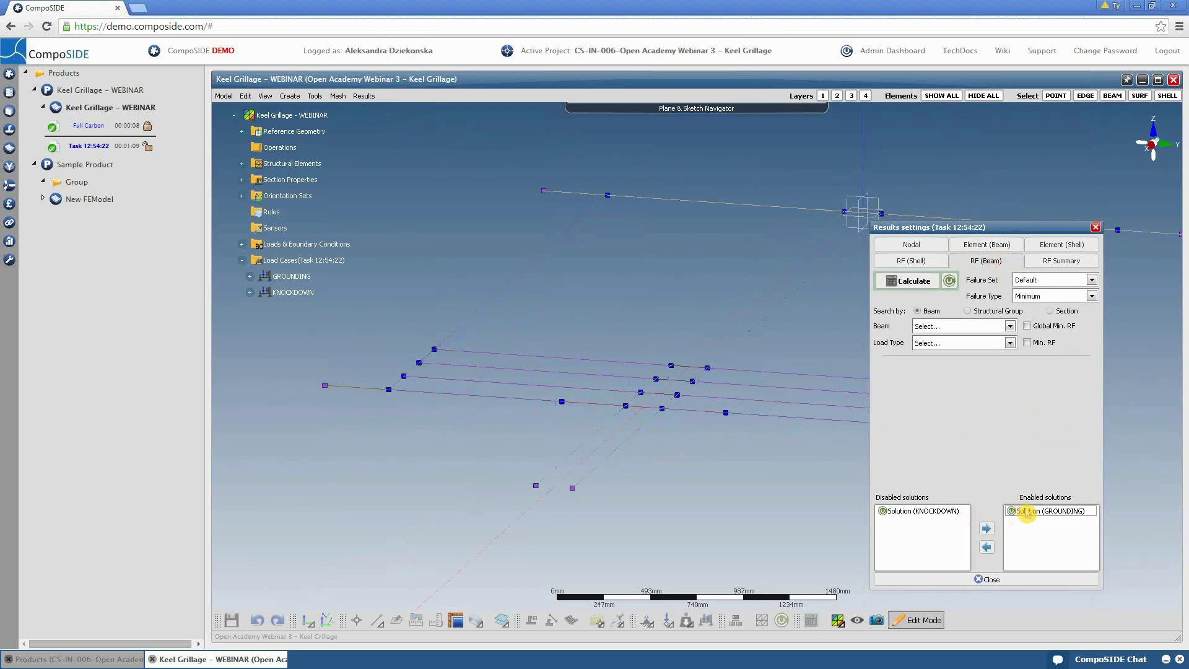
left_click(949, 281)
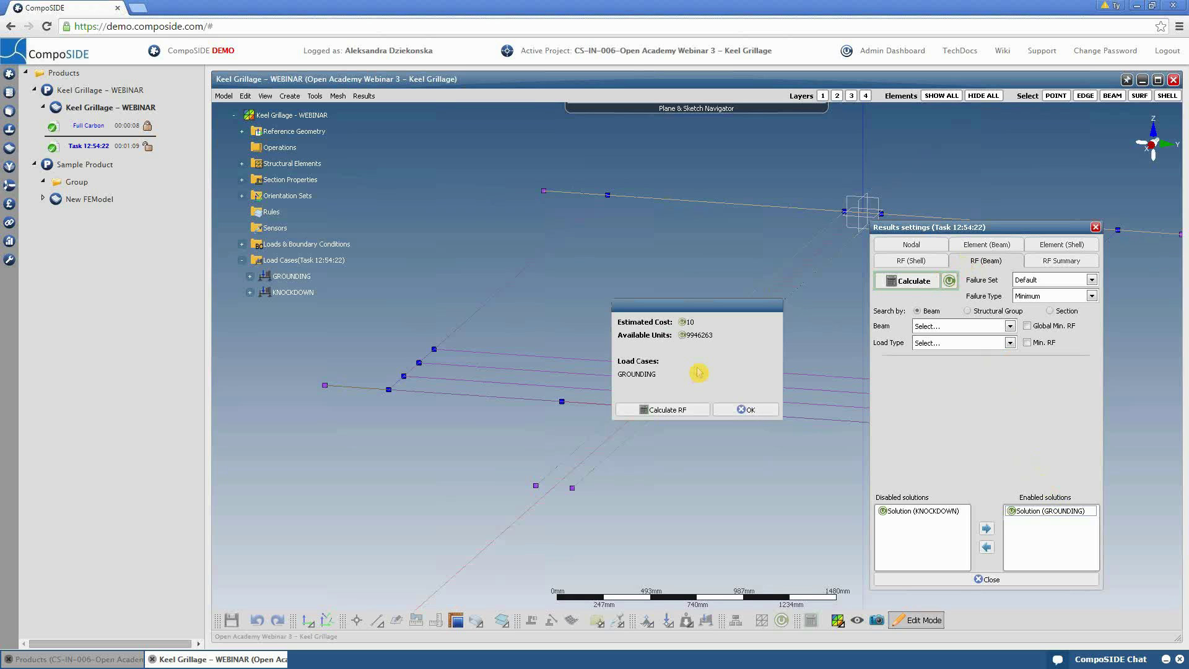
left_click(682, 410)
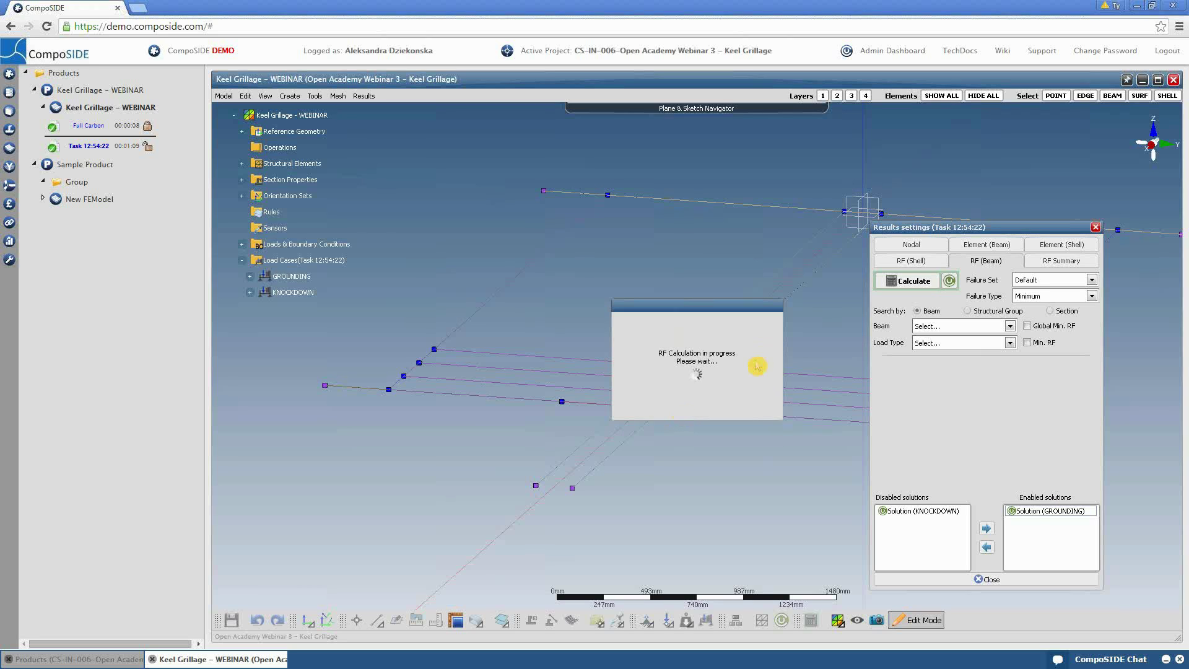
Step: Set the failure type to Fibre, display the global minimum reserve factor and examine its location on the grillage
left_click(1038, 298)
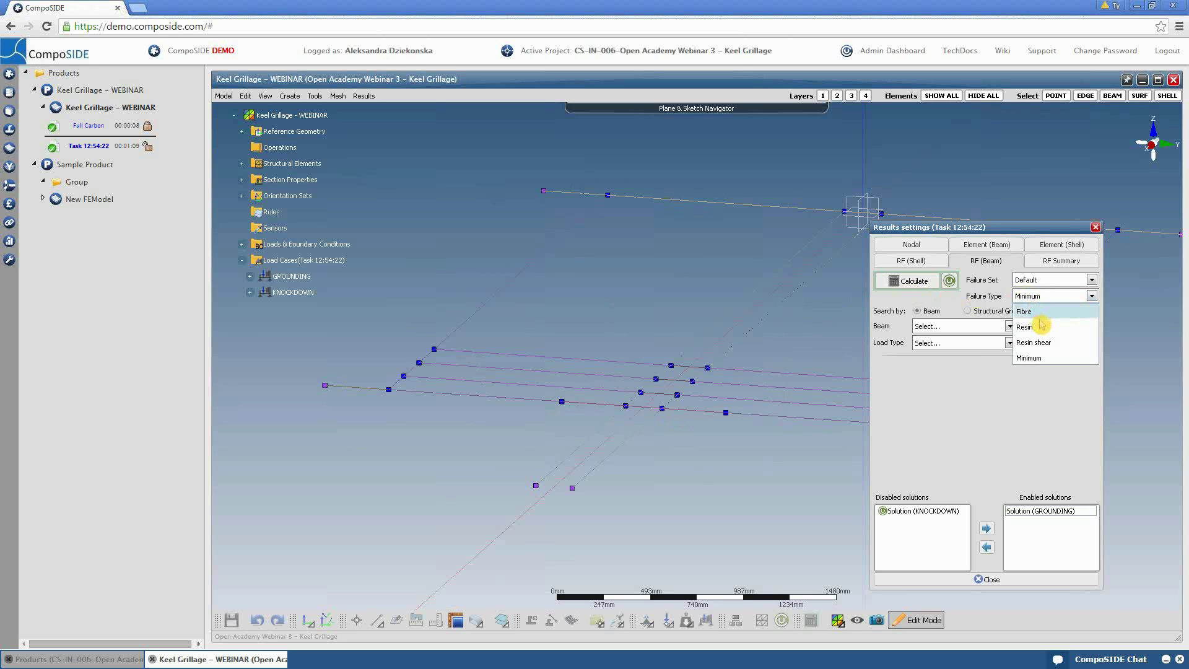
left_click(1038, 311)
left_click(1028, 327)
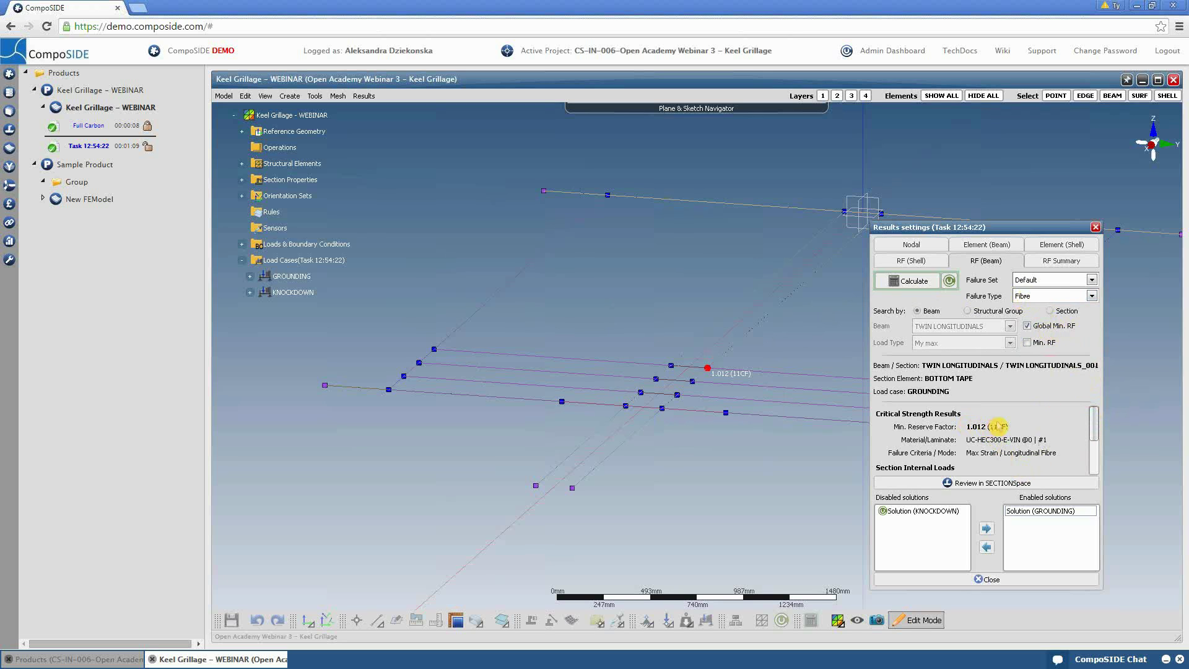
scroll(725, 374, "up", 5)
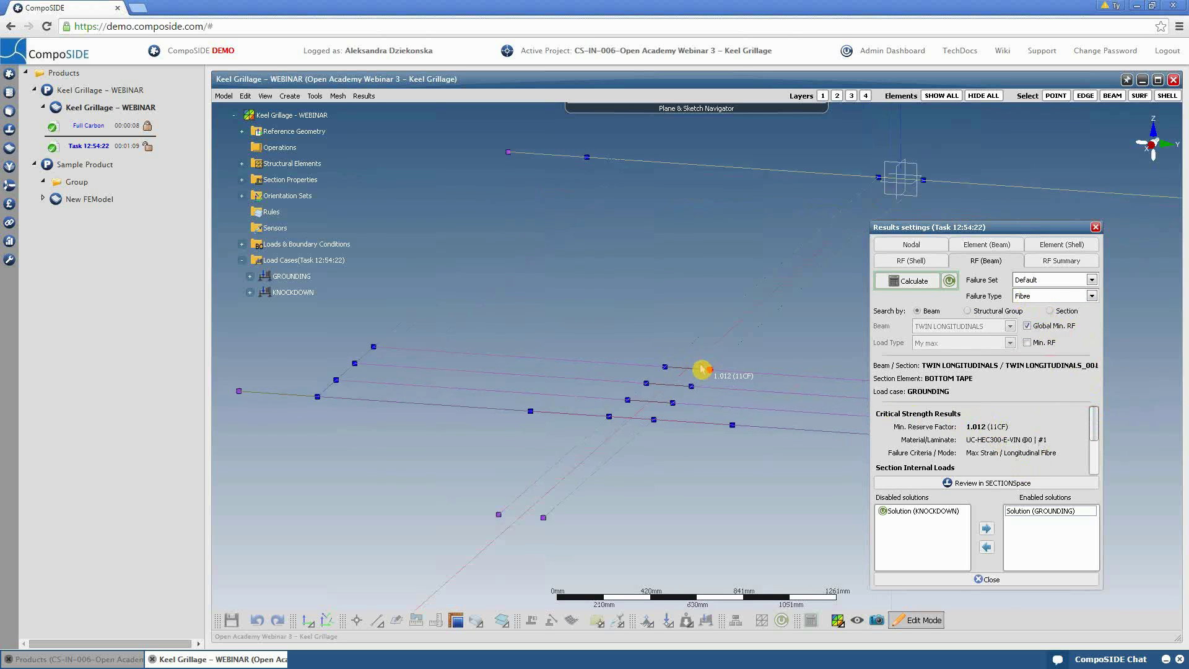
scroll(744, 405, "down", 4)
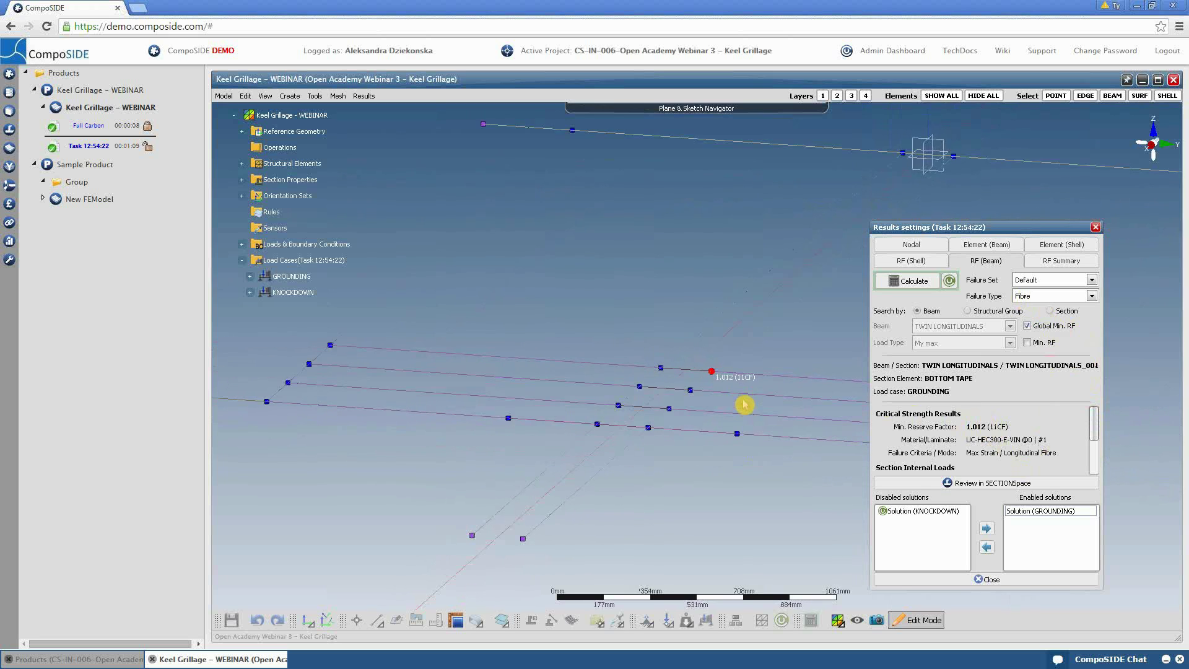
left_click_drag(746, 403, 713, 481)
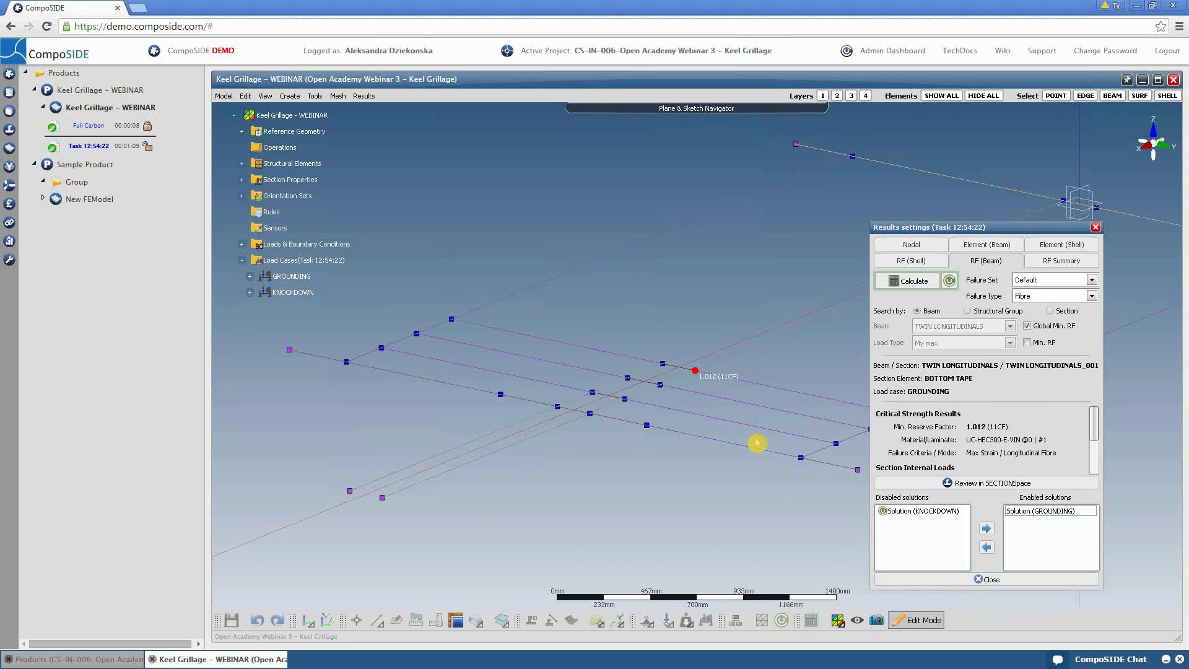
scroll(690, 416, "up", 3)
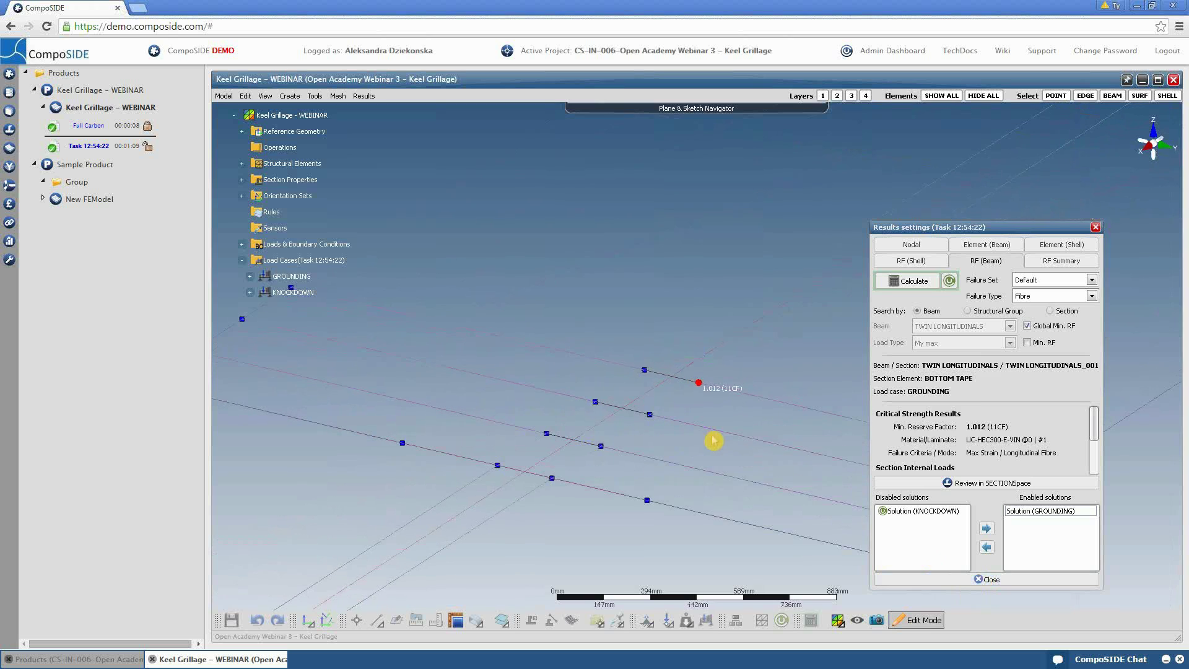
Step: Close the results settings and the Keel Grillage FE model
left_click(986, 579)
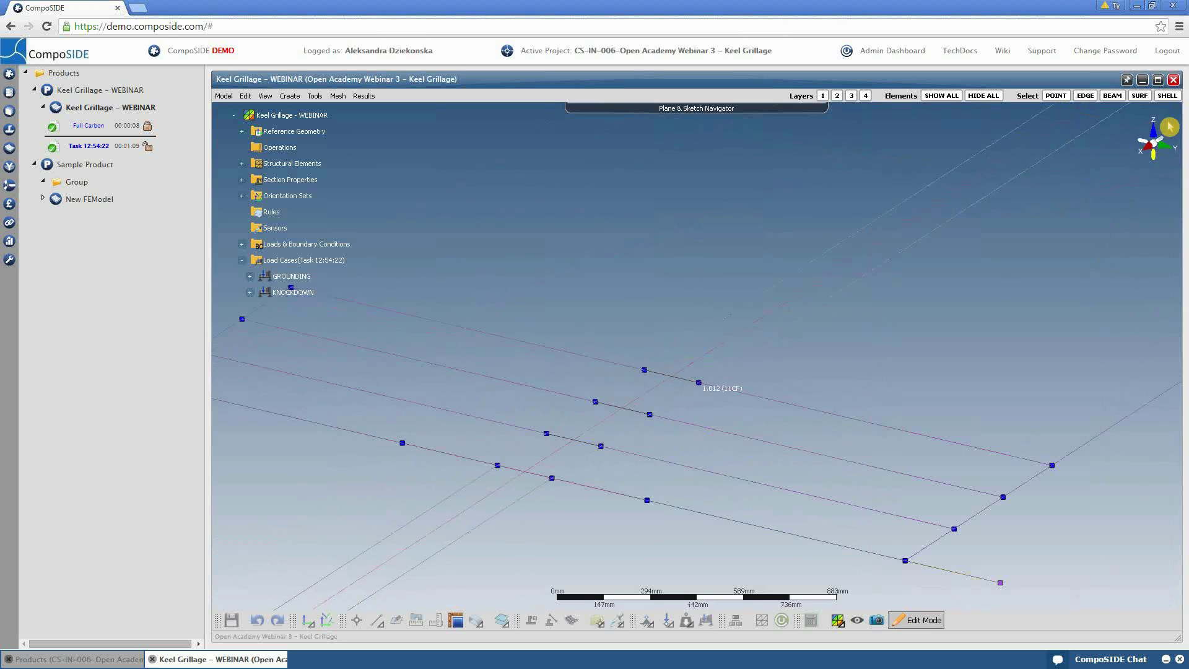
left_click(1173, 80)
left_click(622, 384)
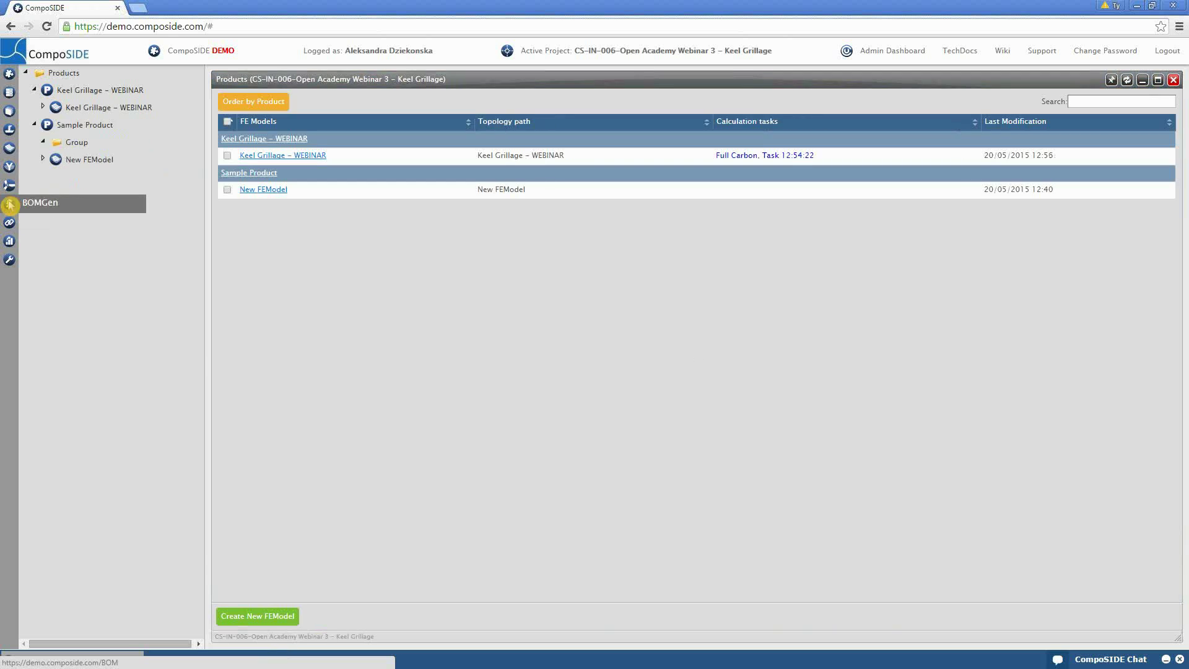
Step: Open BOMGen and update the bill of materials for the Keel Grillage – WEBINAR product
left_click(9, 204)
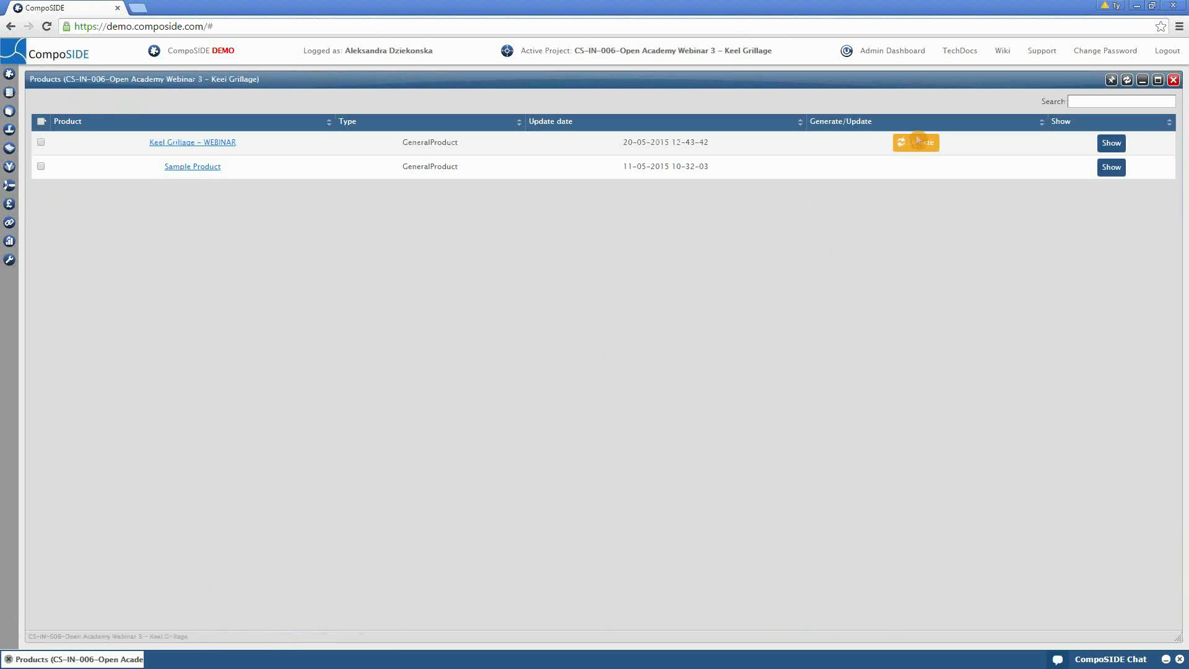
left_click(917, 144)
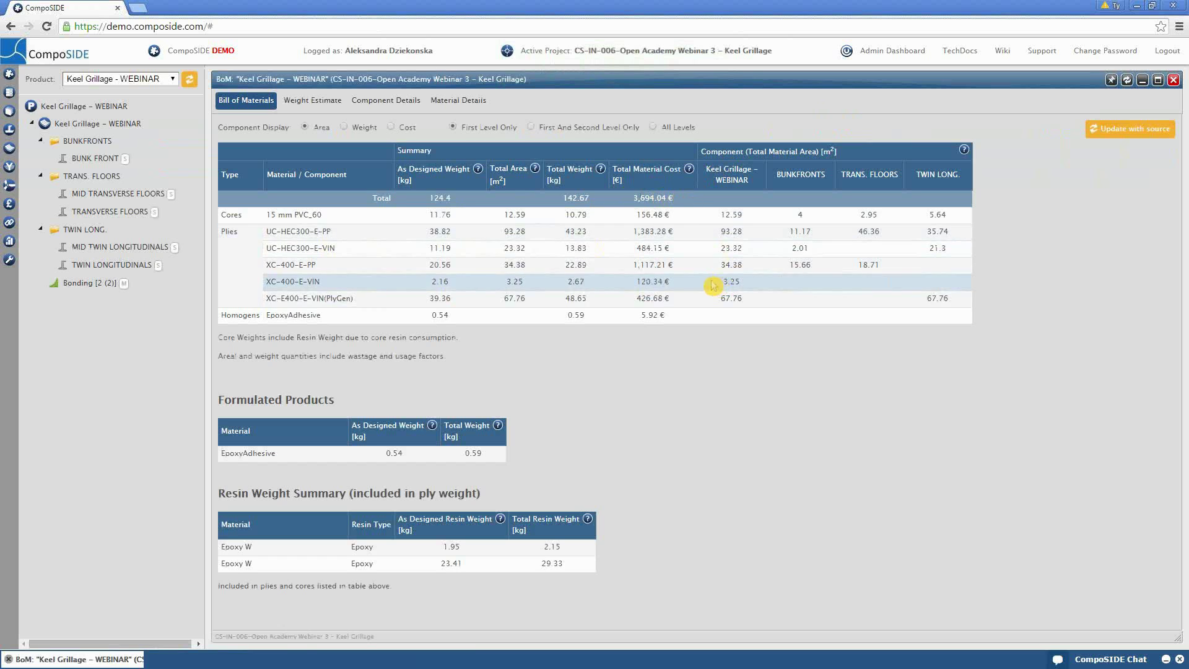
left_click(630, 266)
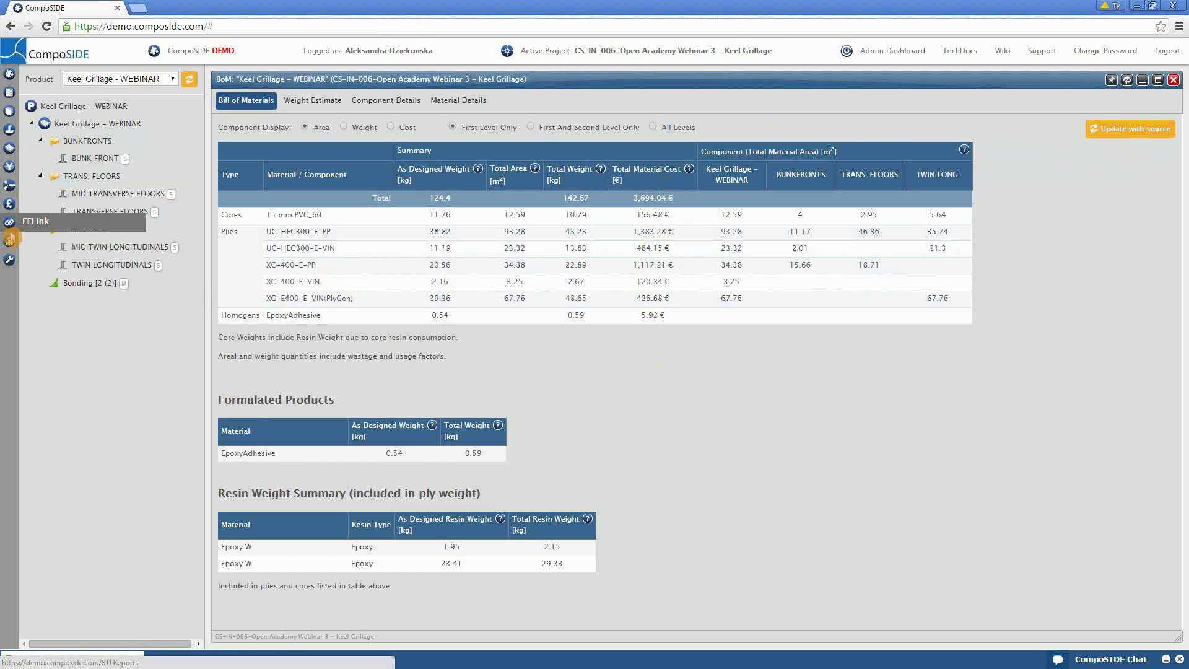
Step: Save the sample webinar report as new revision 3 with all dynamic data refreshed and the comment "hybrid design"
left_click(11, 242)
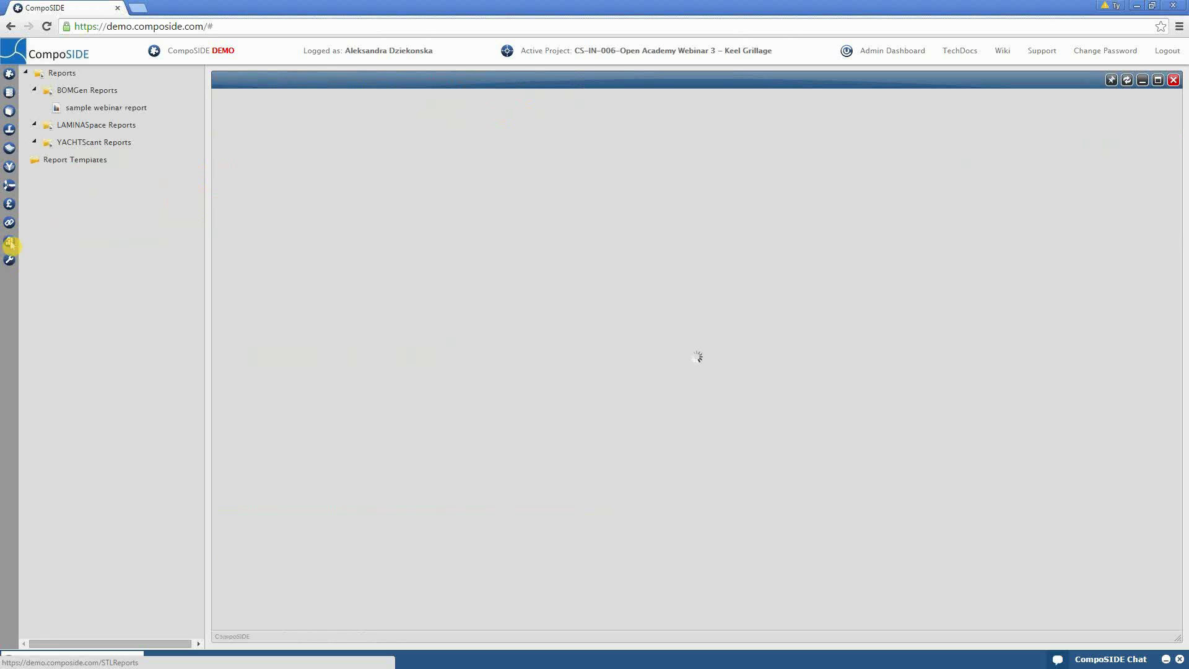
left_click(95, 109)
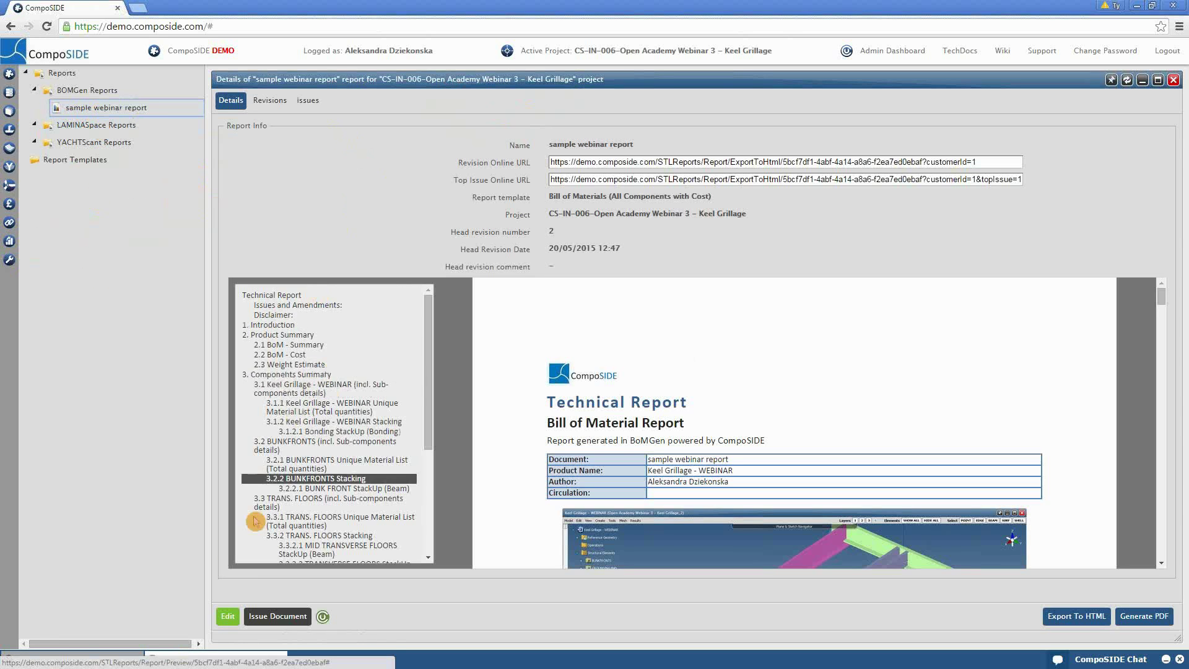
left_click(229, 616)
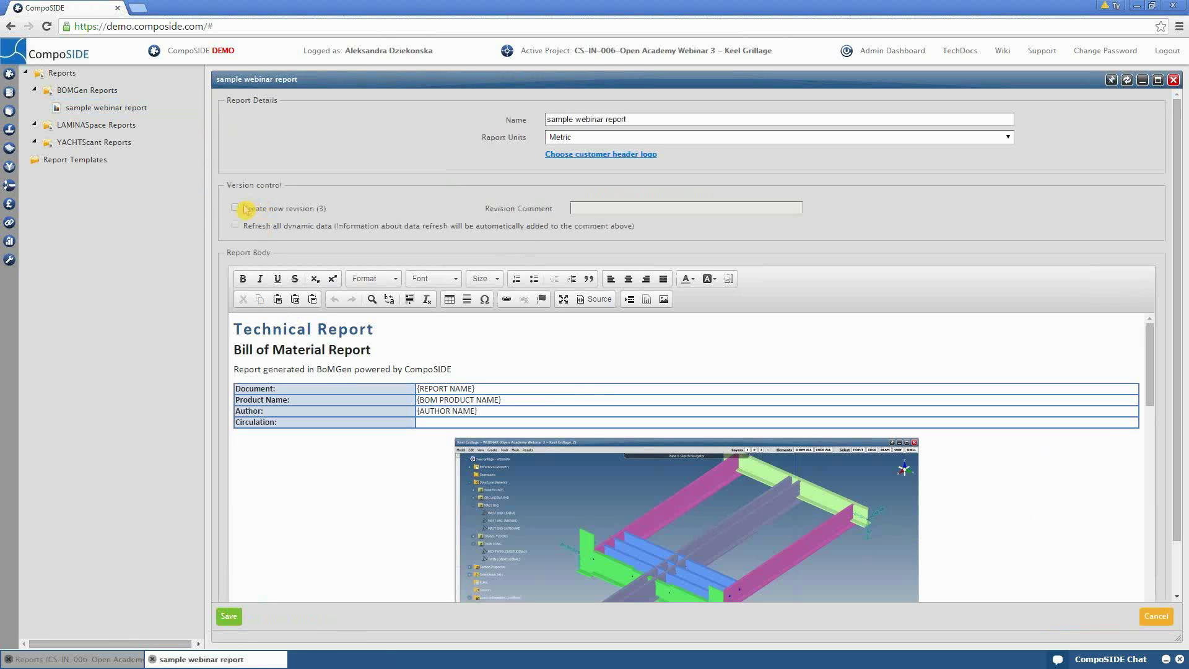
left_click(235, 207)
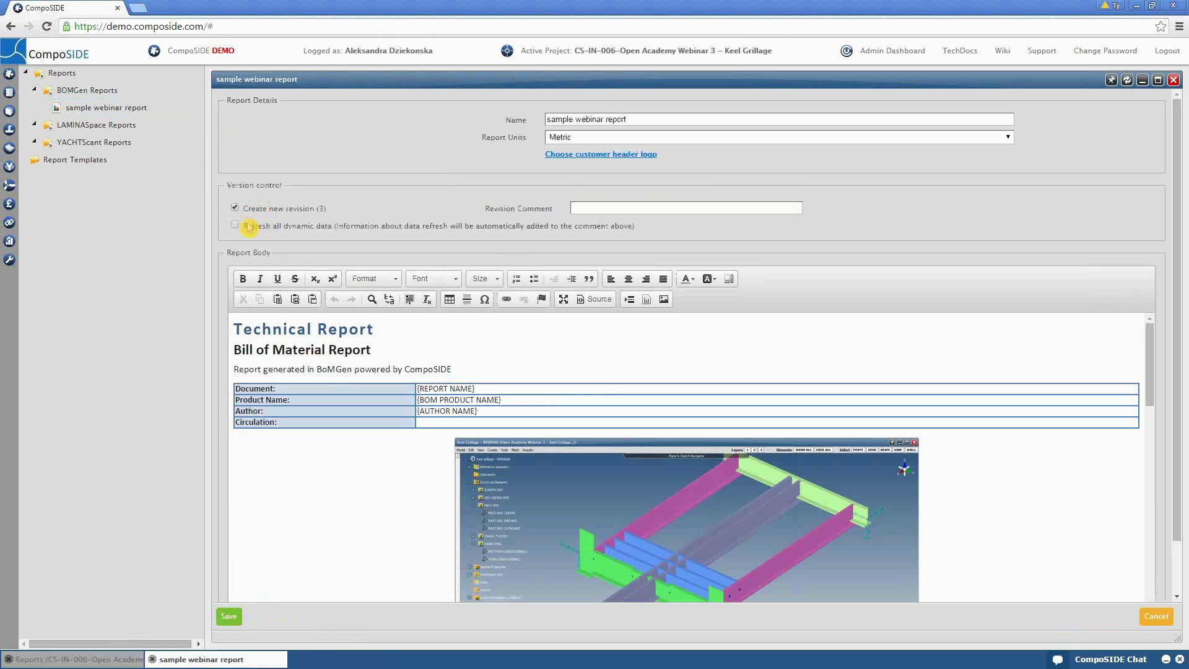
left_click(251, 227)
left_click(661, 205)
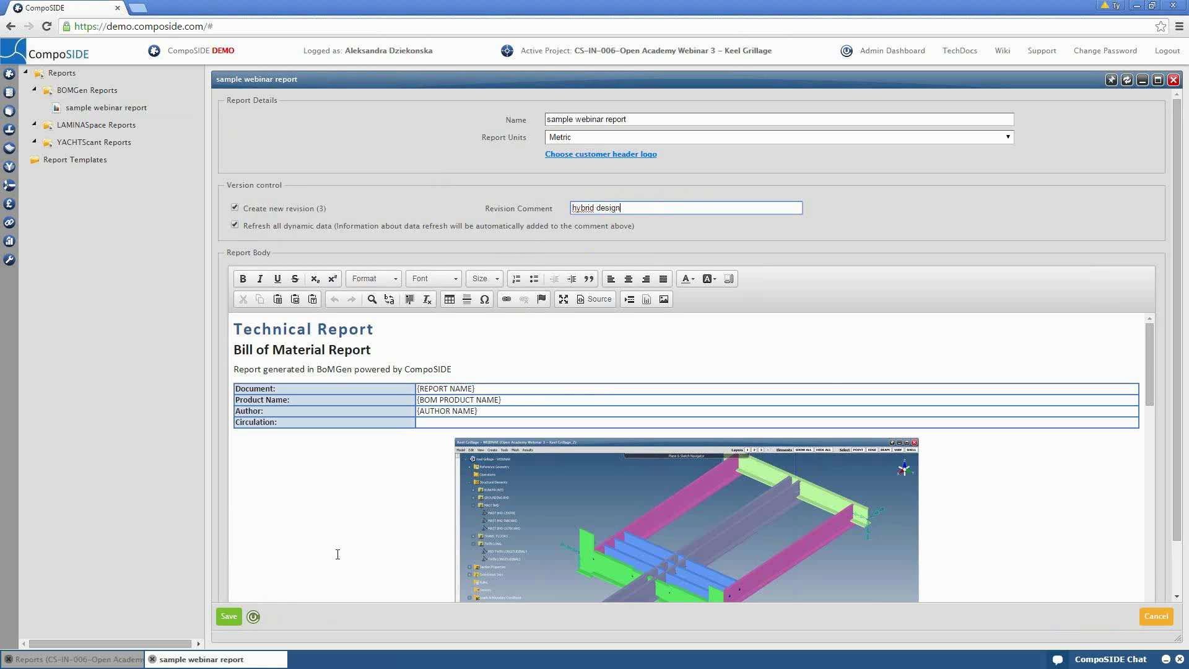
left_click(229, 617)
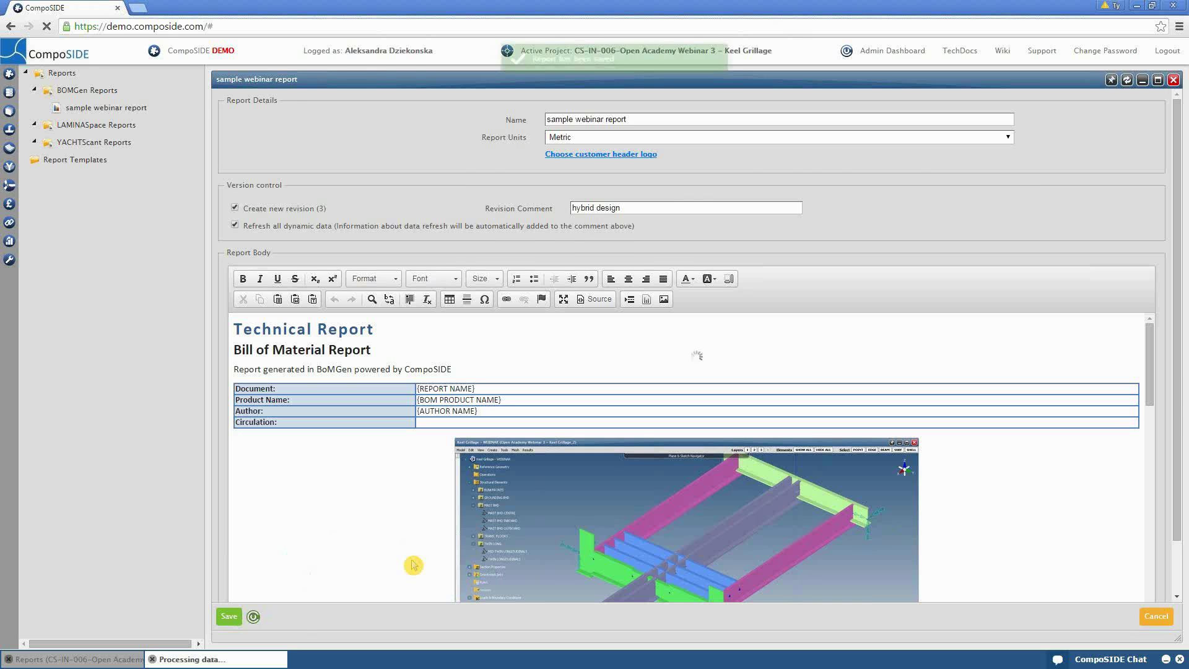
Step: Check the revised report's BoM summary and start a new document issue named P2
scroll(822, 447, "down", 3)
scroll(822, 448, "down", 10)
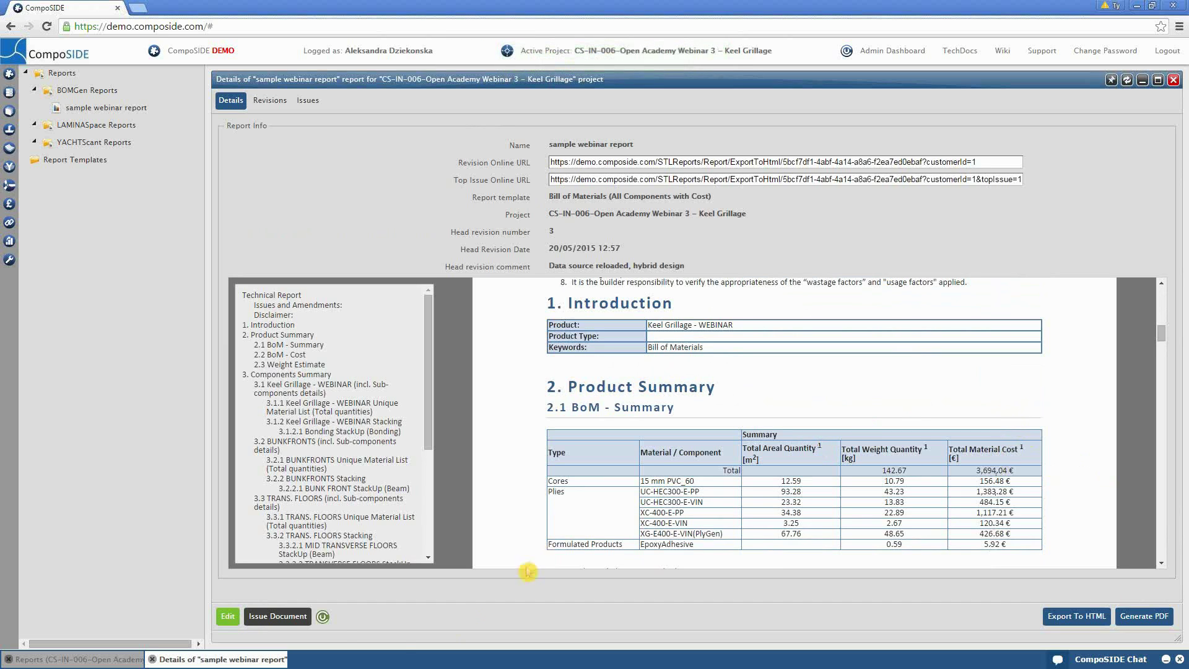
scroll(1084, 434, "down", 1)
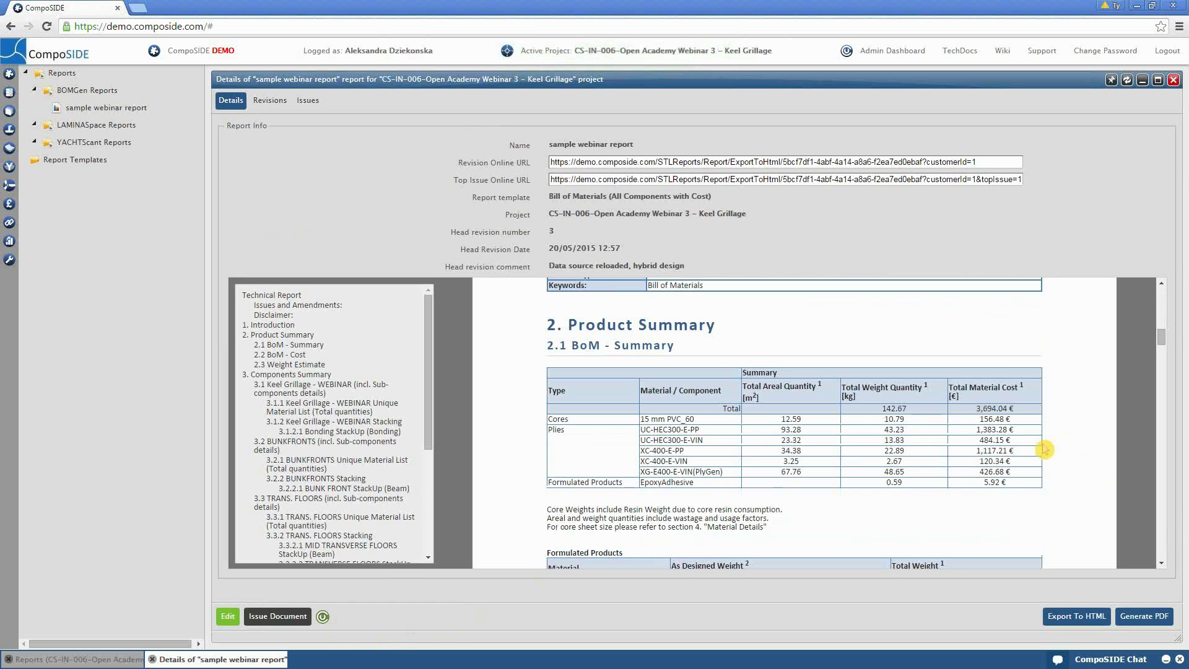
left_click(282, 619)
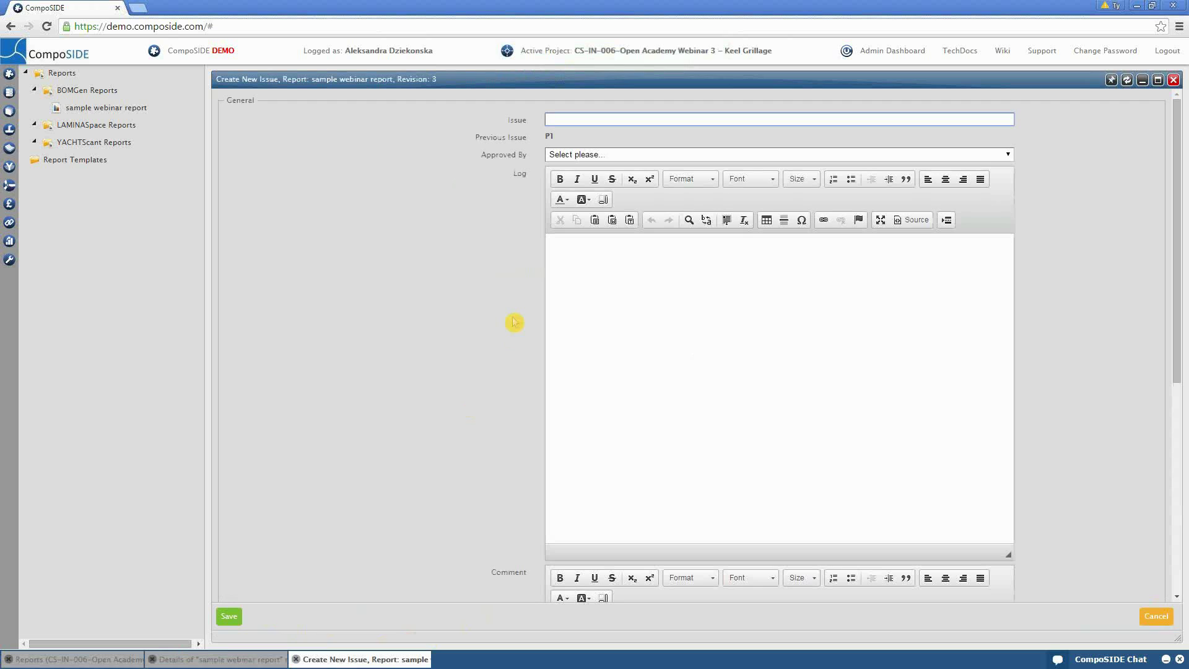
type("P2")
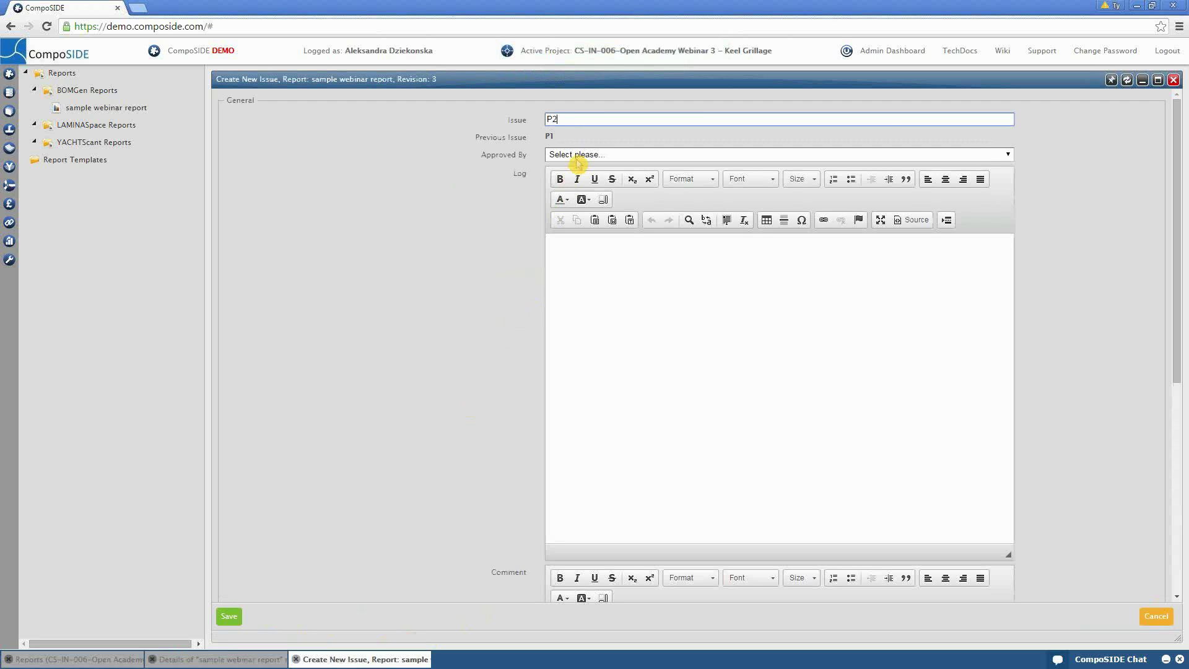